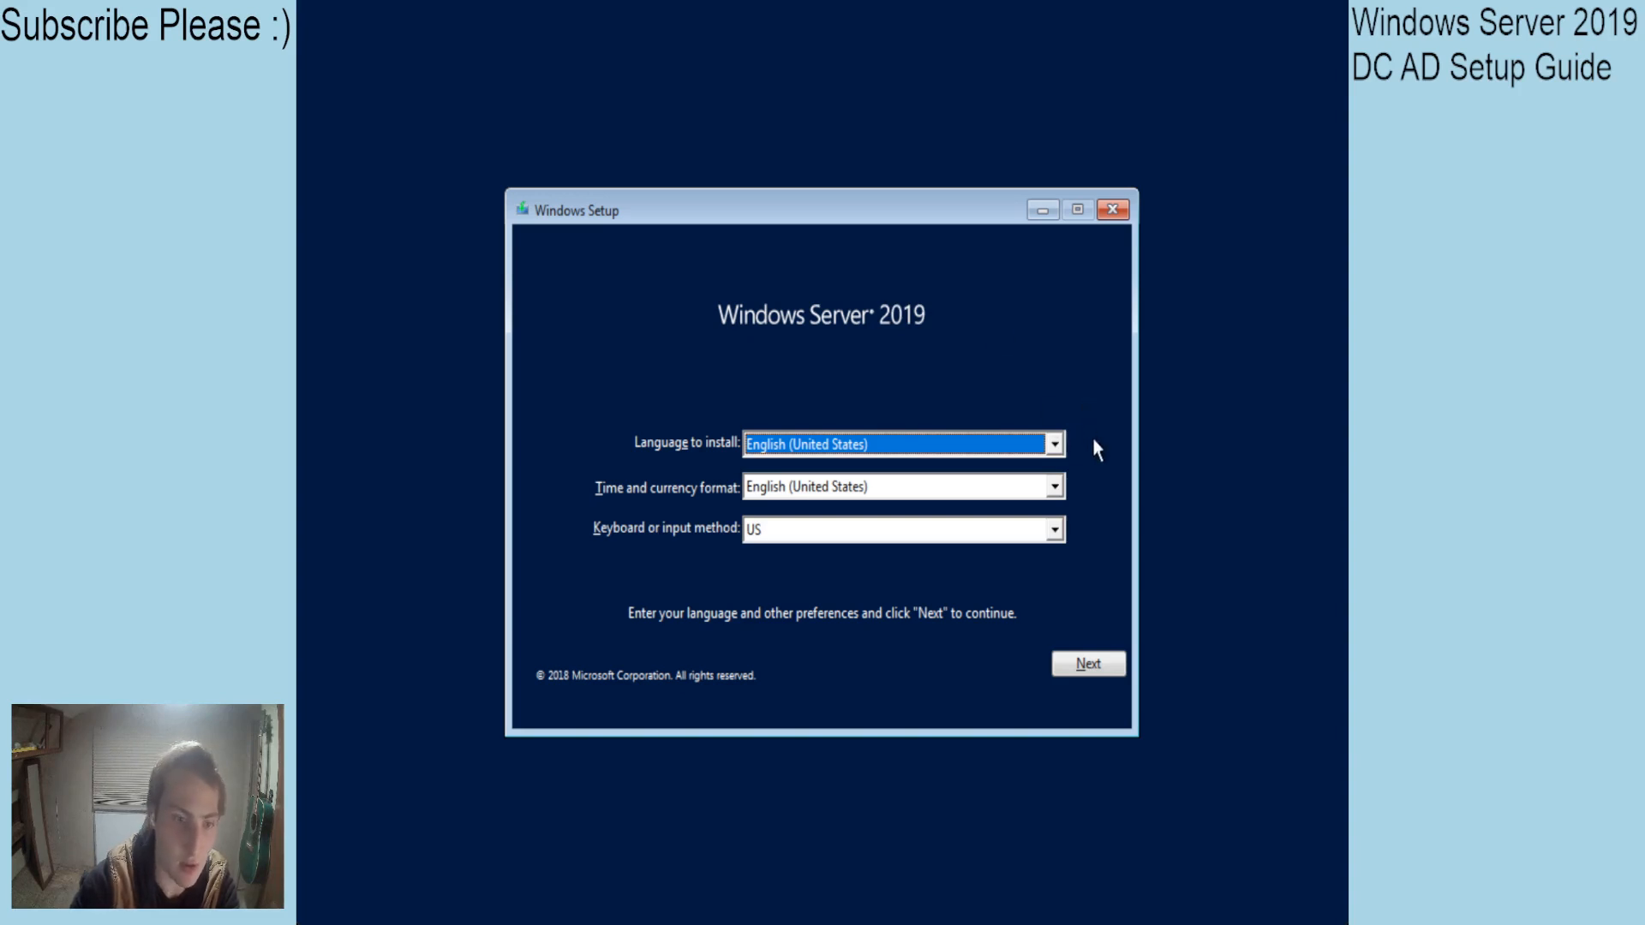
# Start the install and choose Windows Server 2019 Standard Evaluation (Desktop Experience) as the edition.
pyautogui.click(1100, 664)
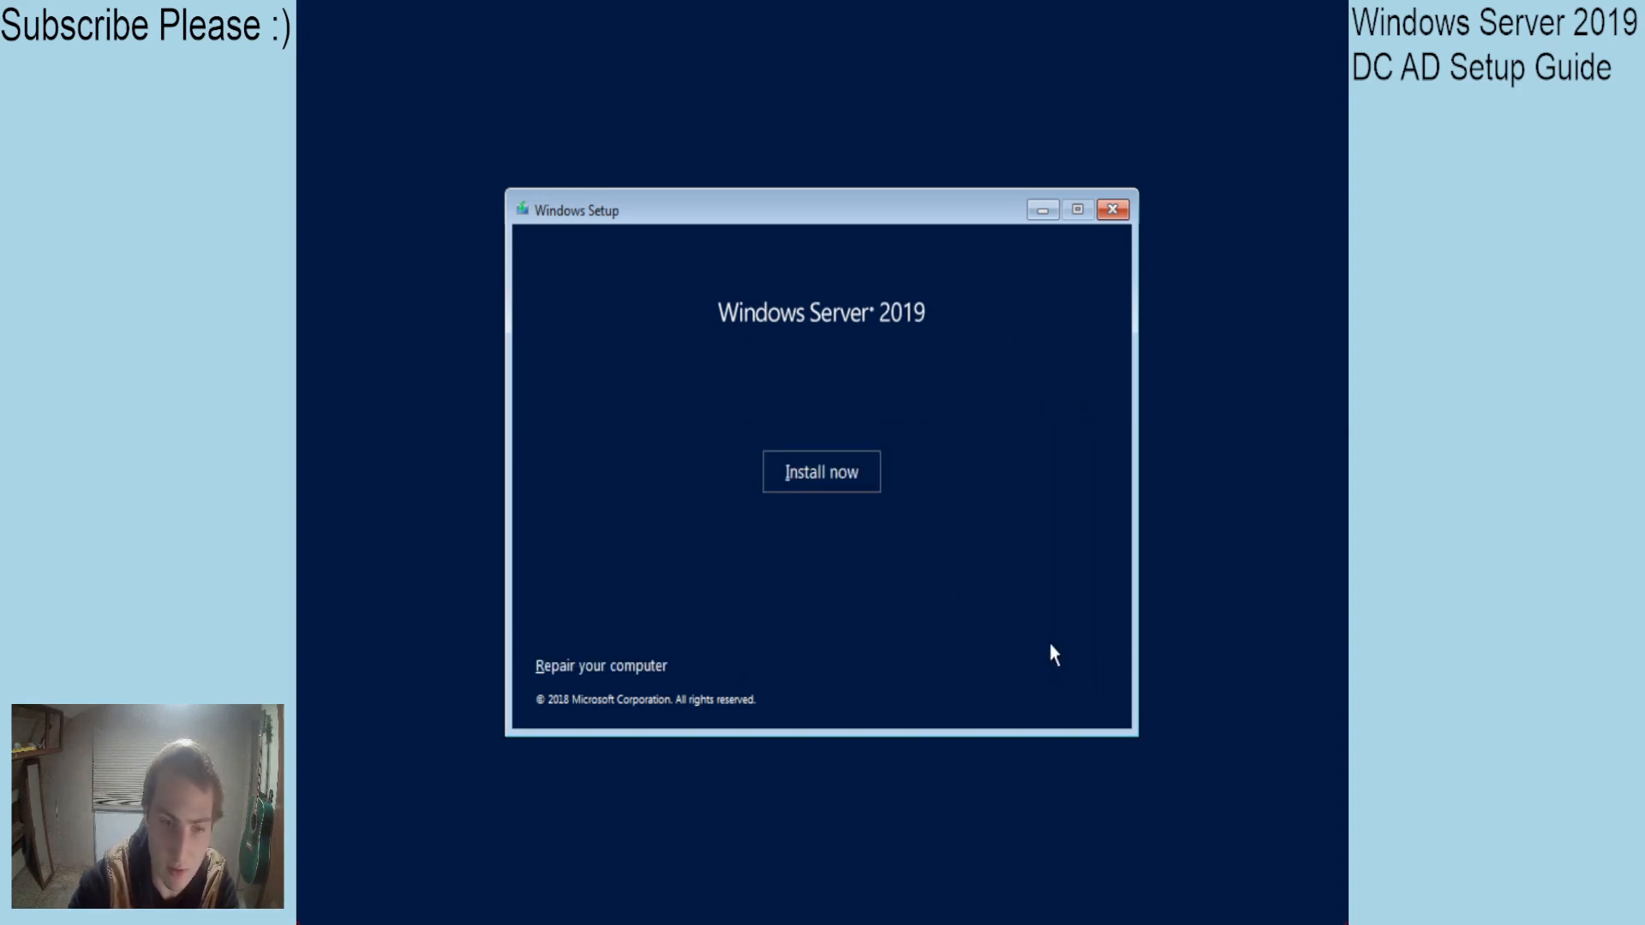
pyautogui.click(849, 480)
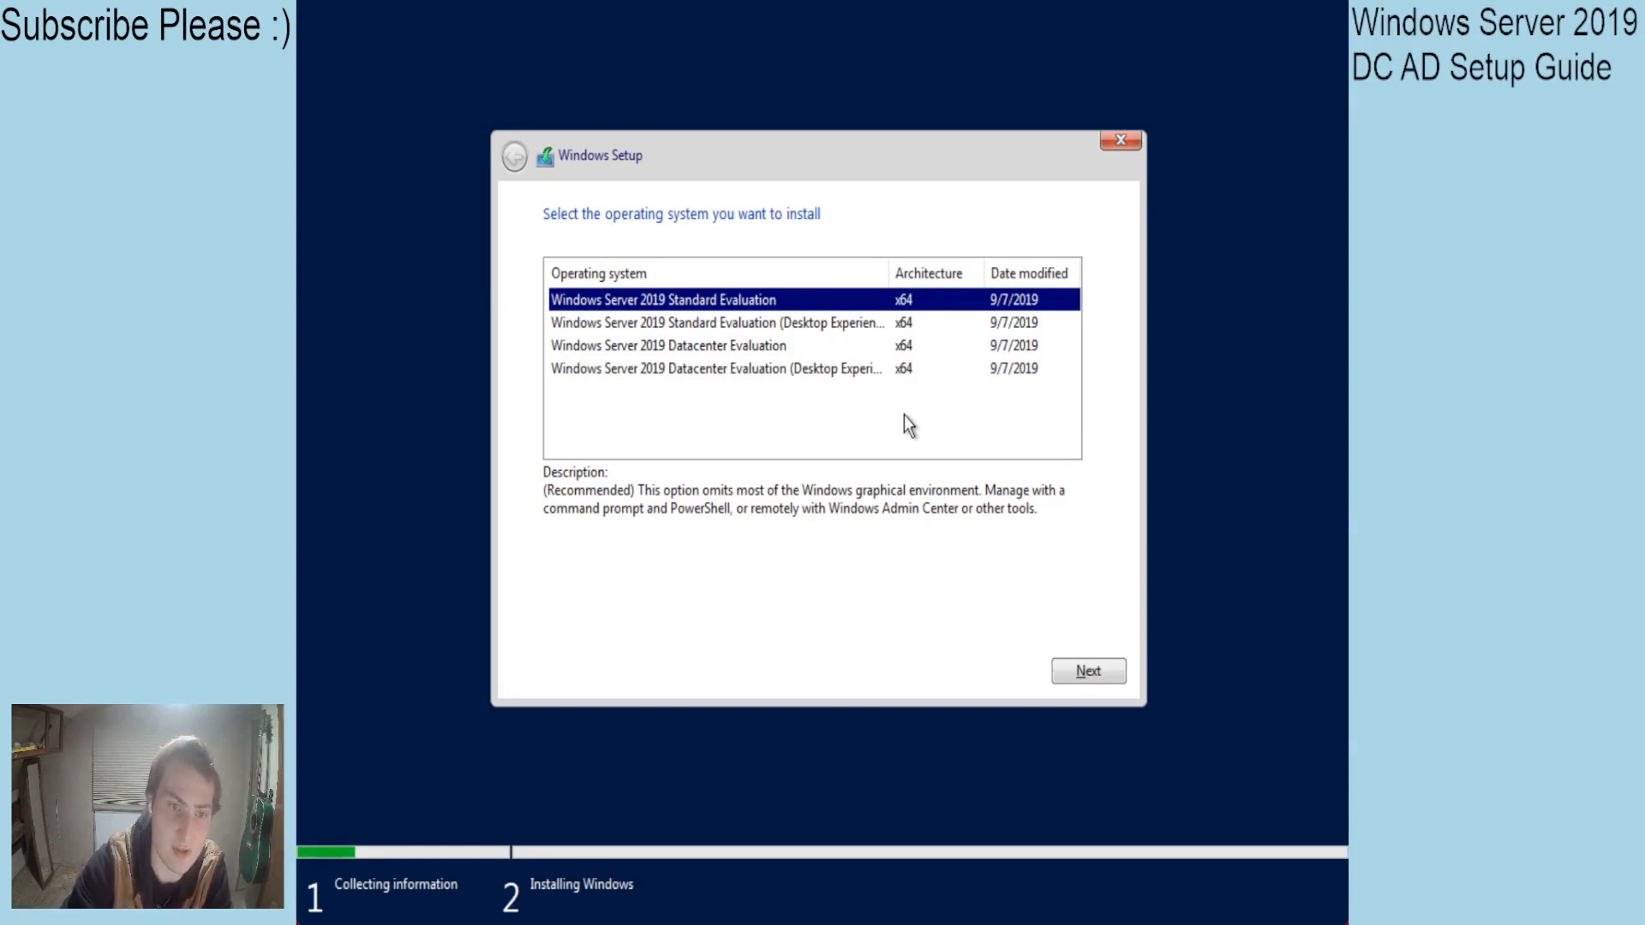
pyautogui.click(705, 327)
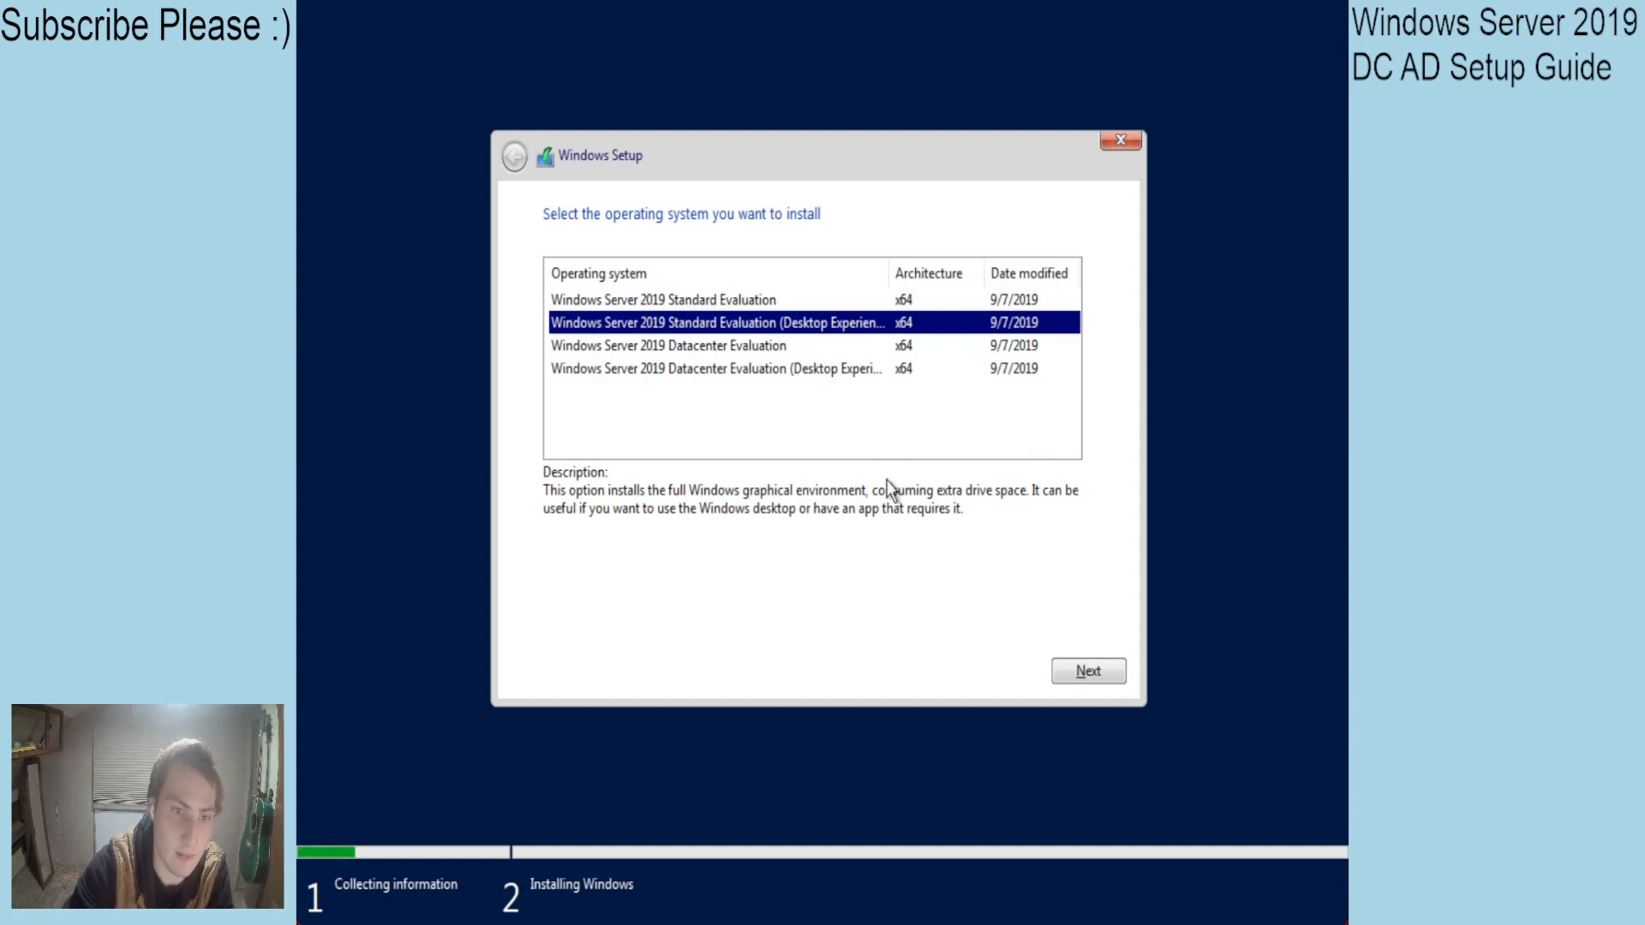
pyautogui.click(1087, 672)
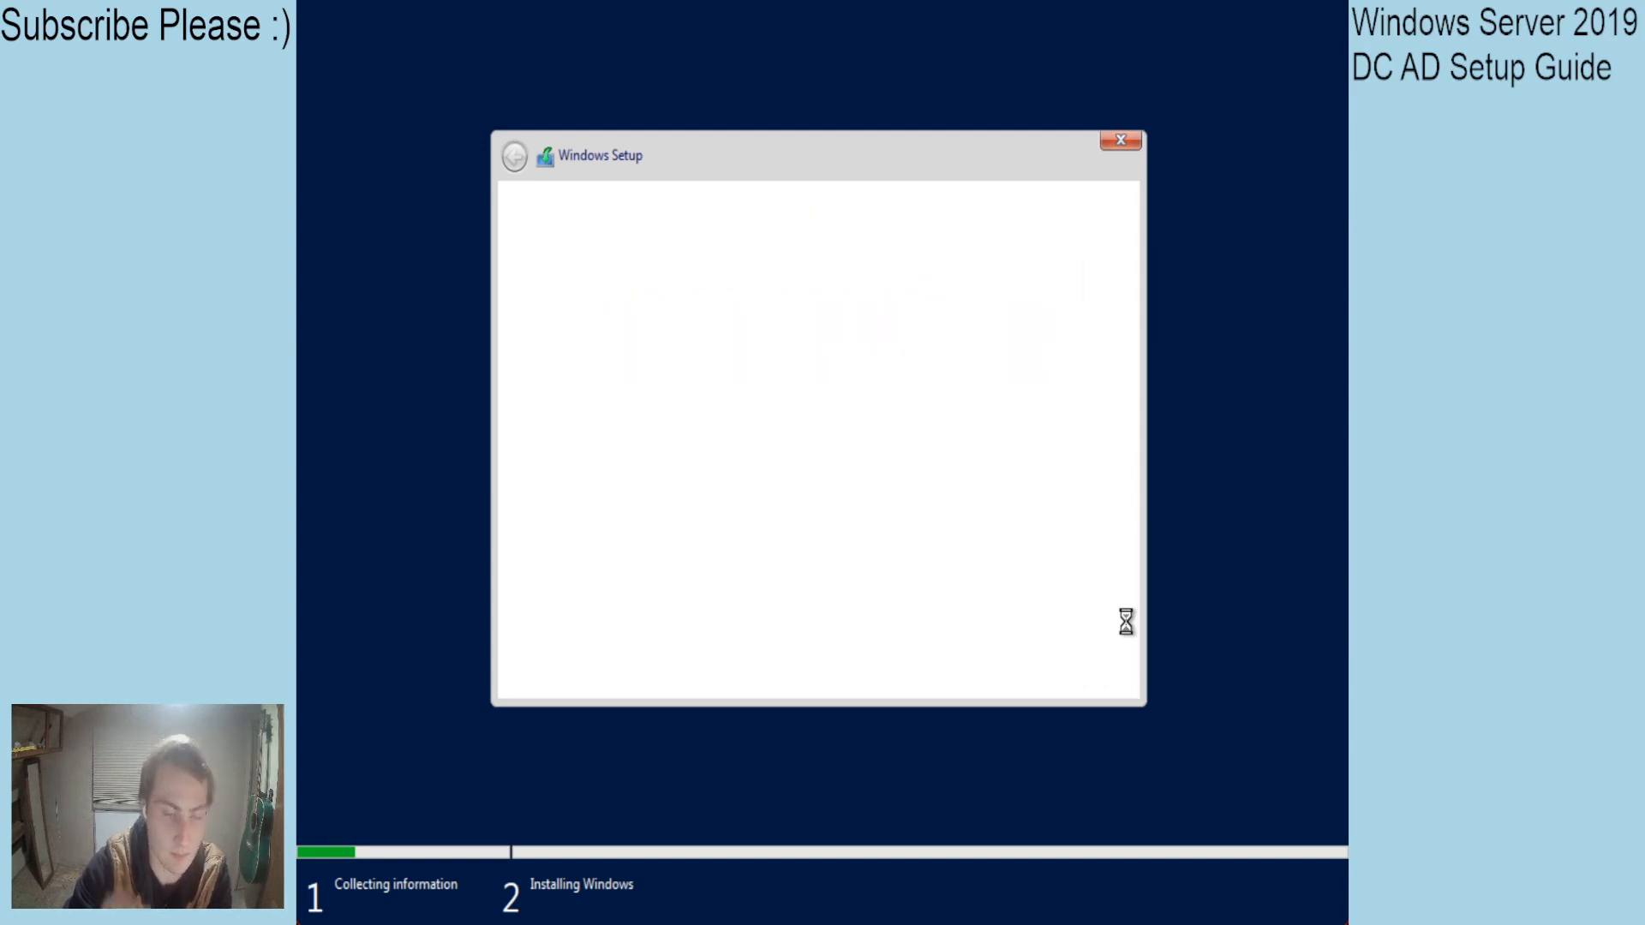
# Accept the license terms and run a custom install onto Drive 0's 90.6 GB unallocated space.
pyautogui.click(679, 624)
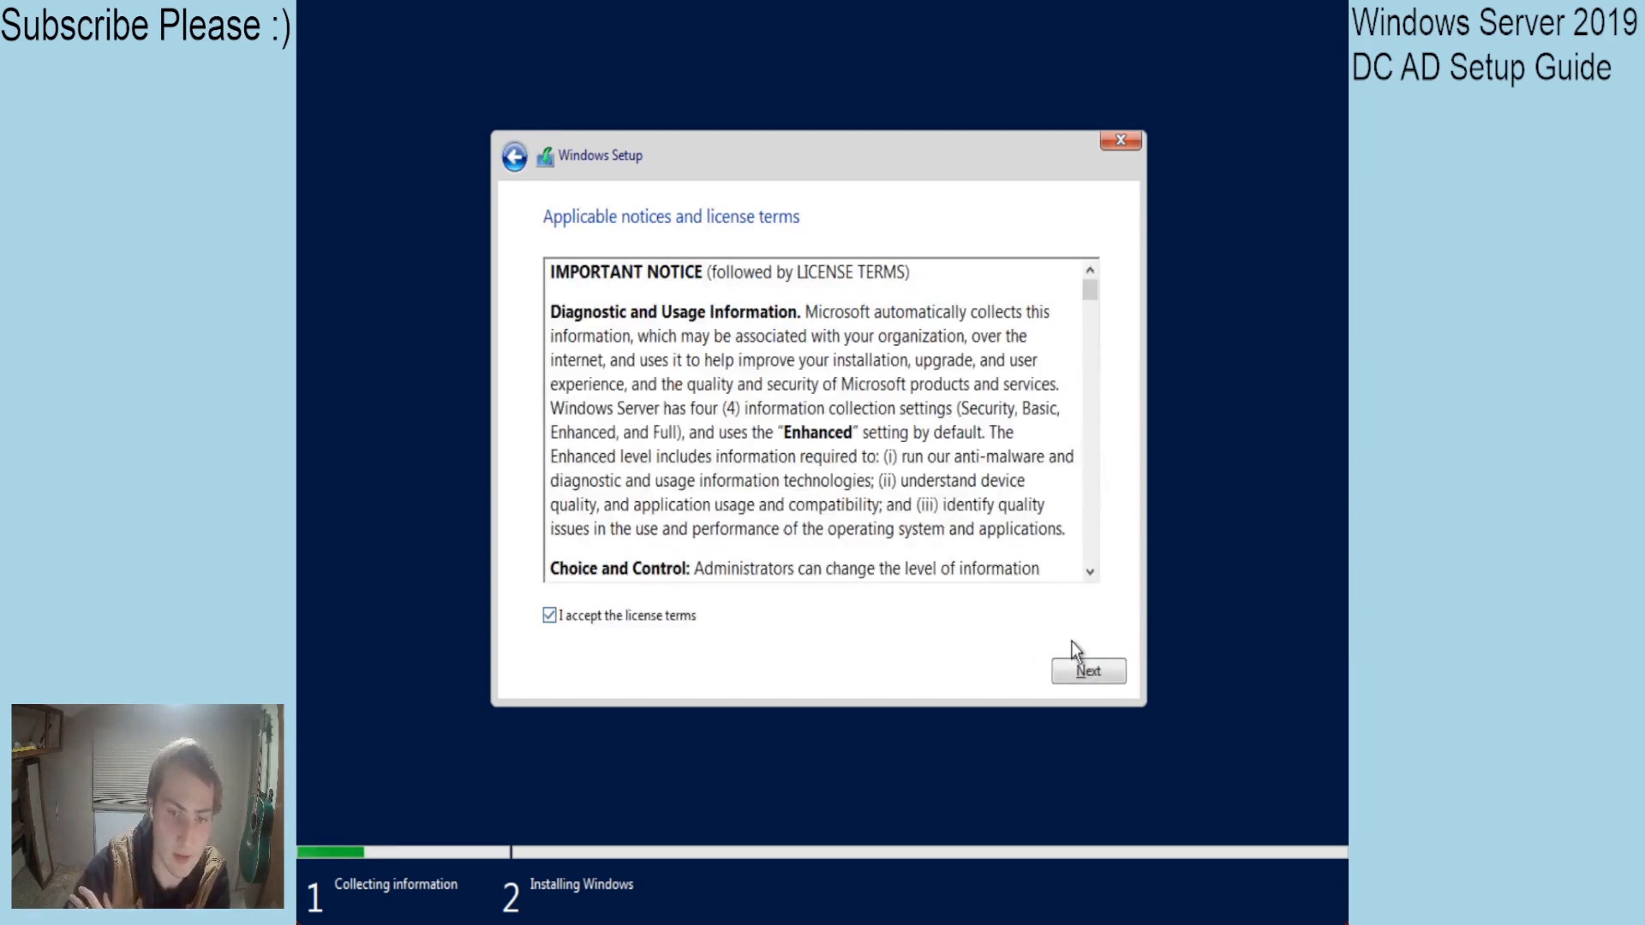
pyautogui.click(1073, 675)
pyautogui.click(701, 409)
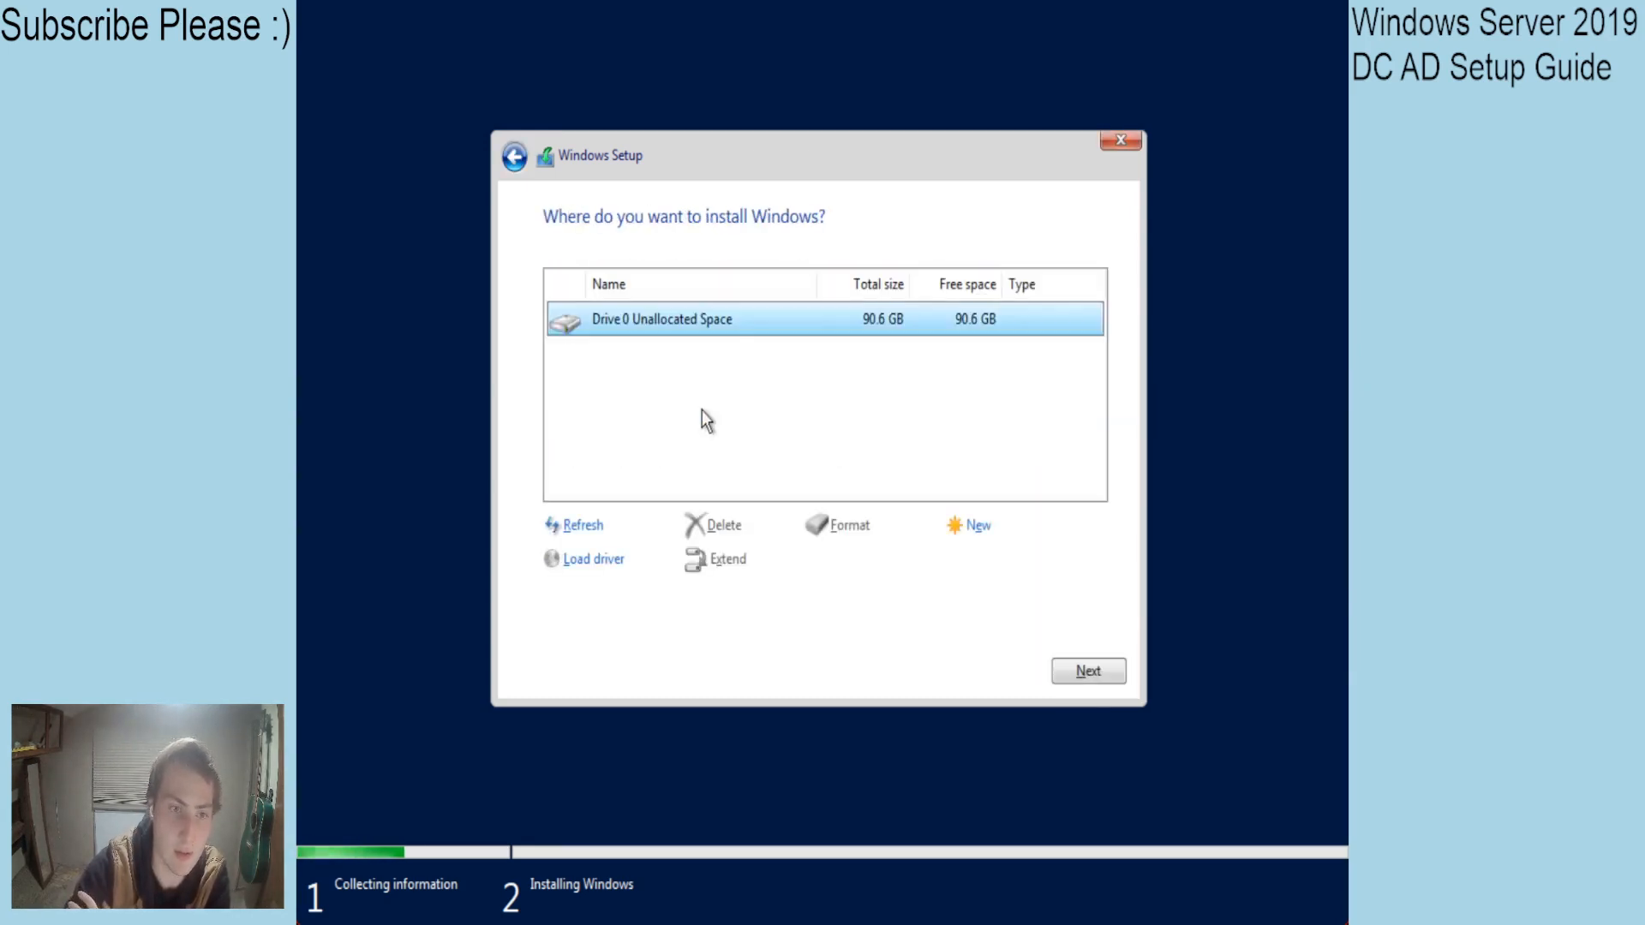
pyautogui.click(1095, 676)
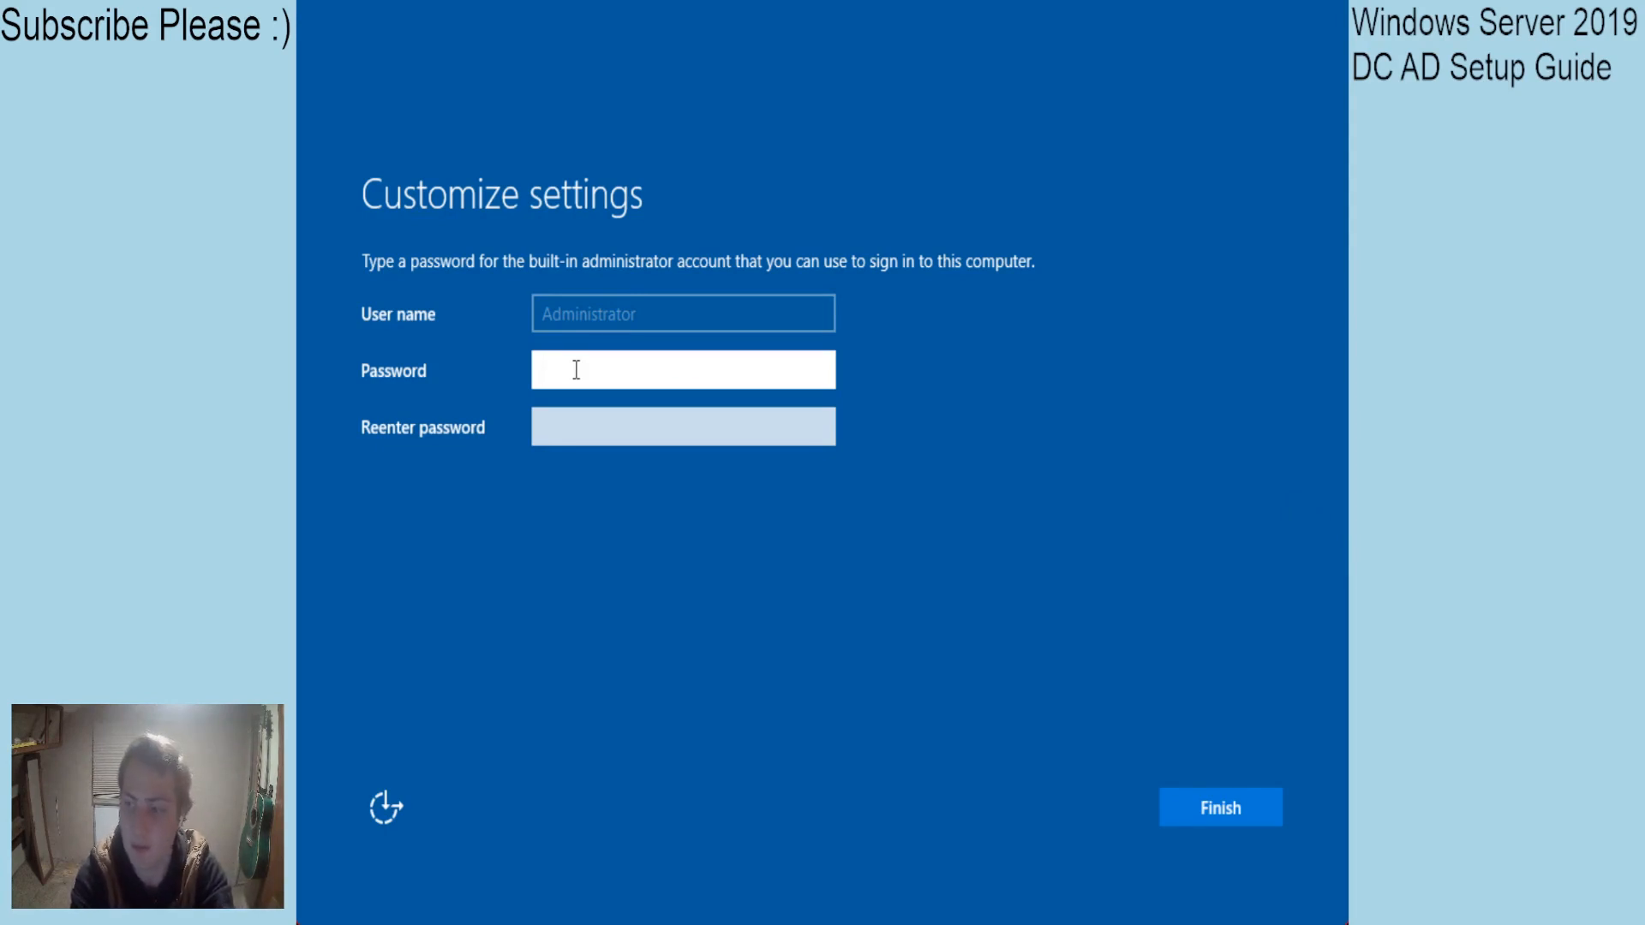
# Enter and confirm the built-in Administrator account password to finish Windows Setup.
pyautogui.write('P')
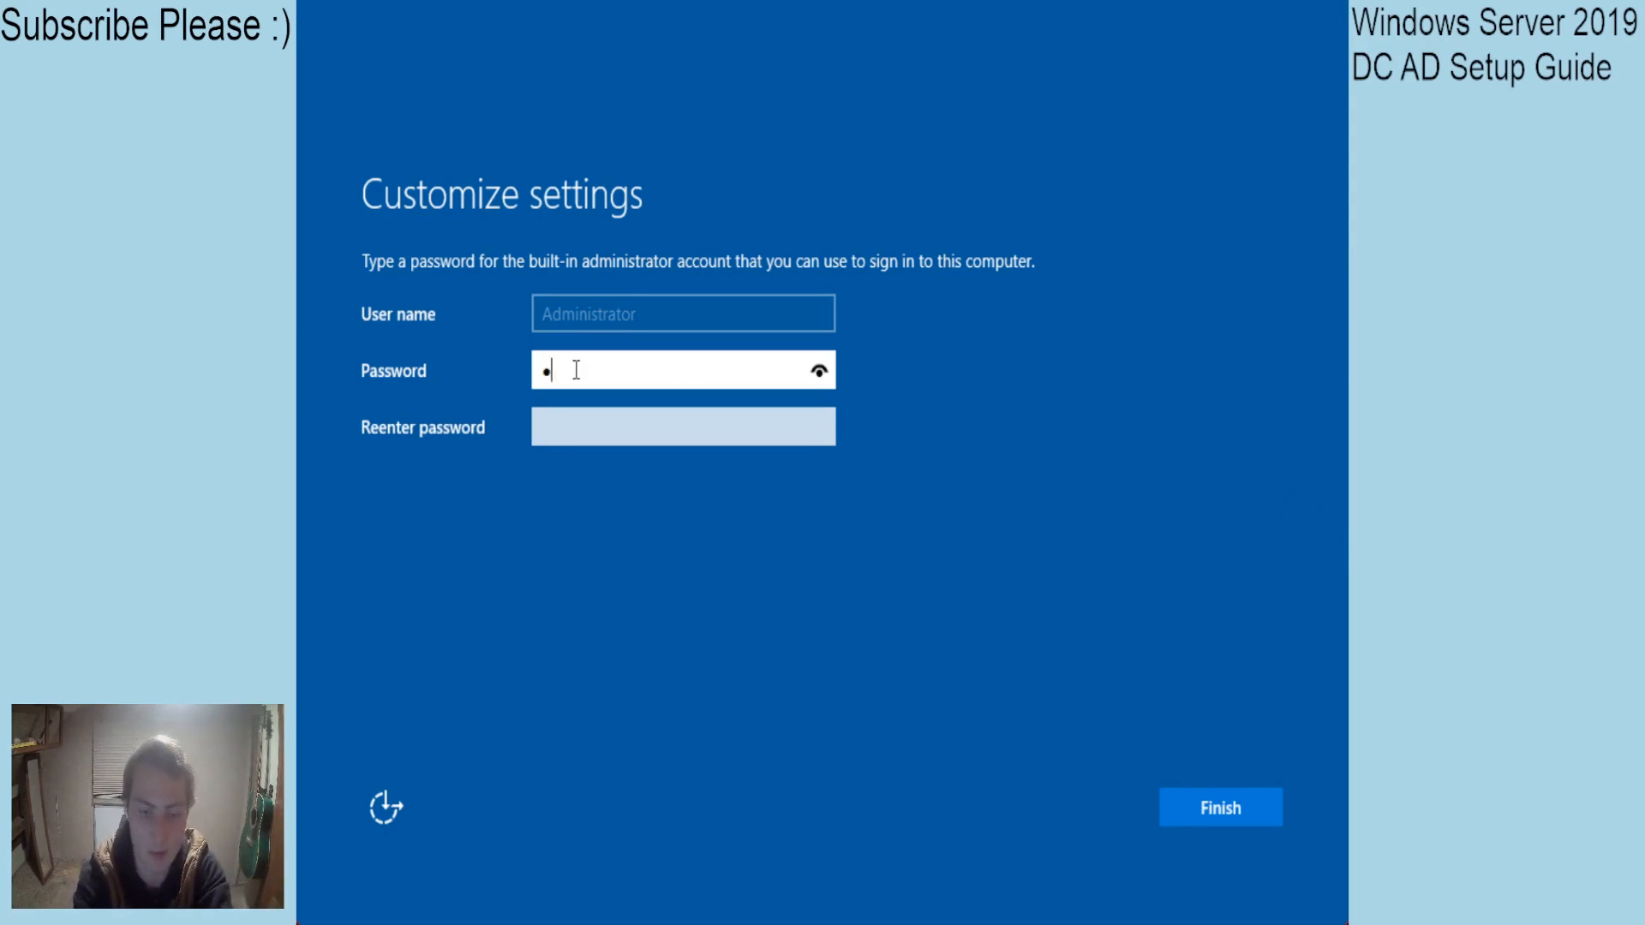
pyautogui.write('assword12345')
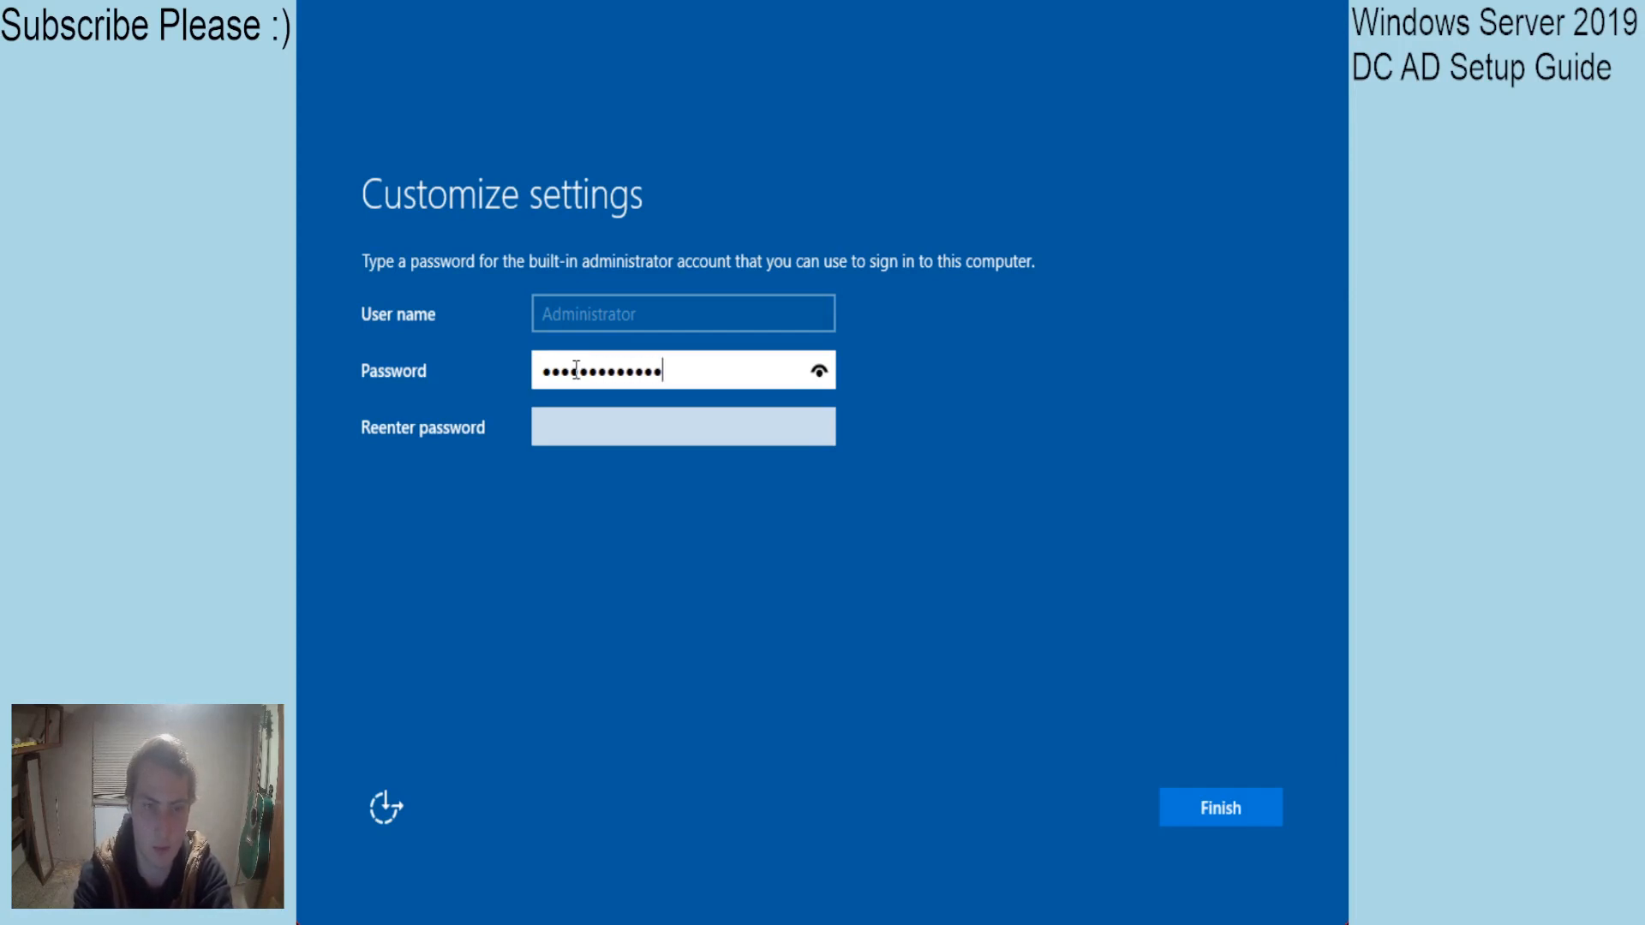
pyautogui.press('Tab')
pyautogui.write('Password12')
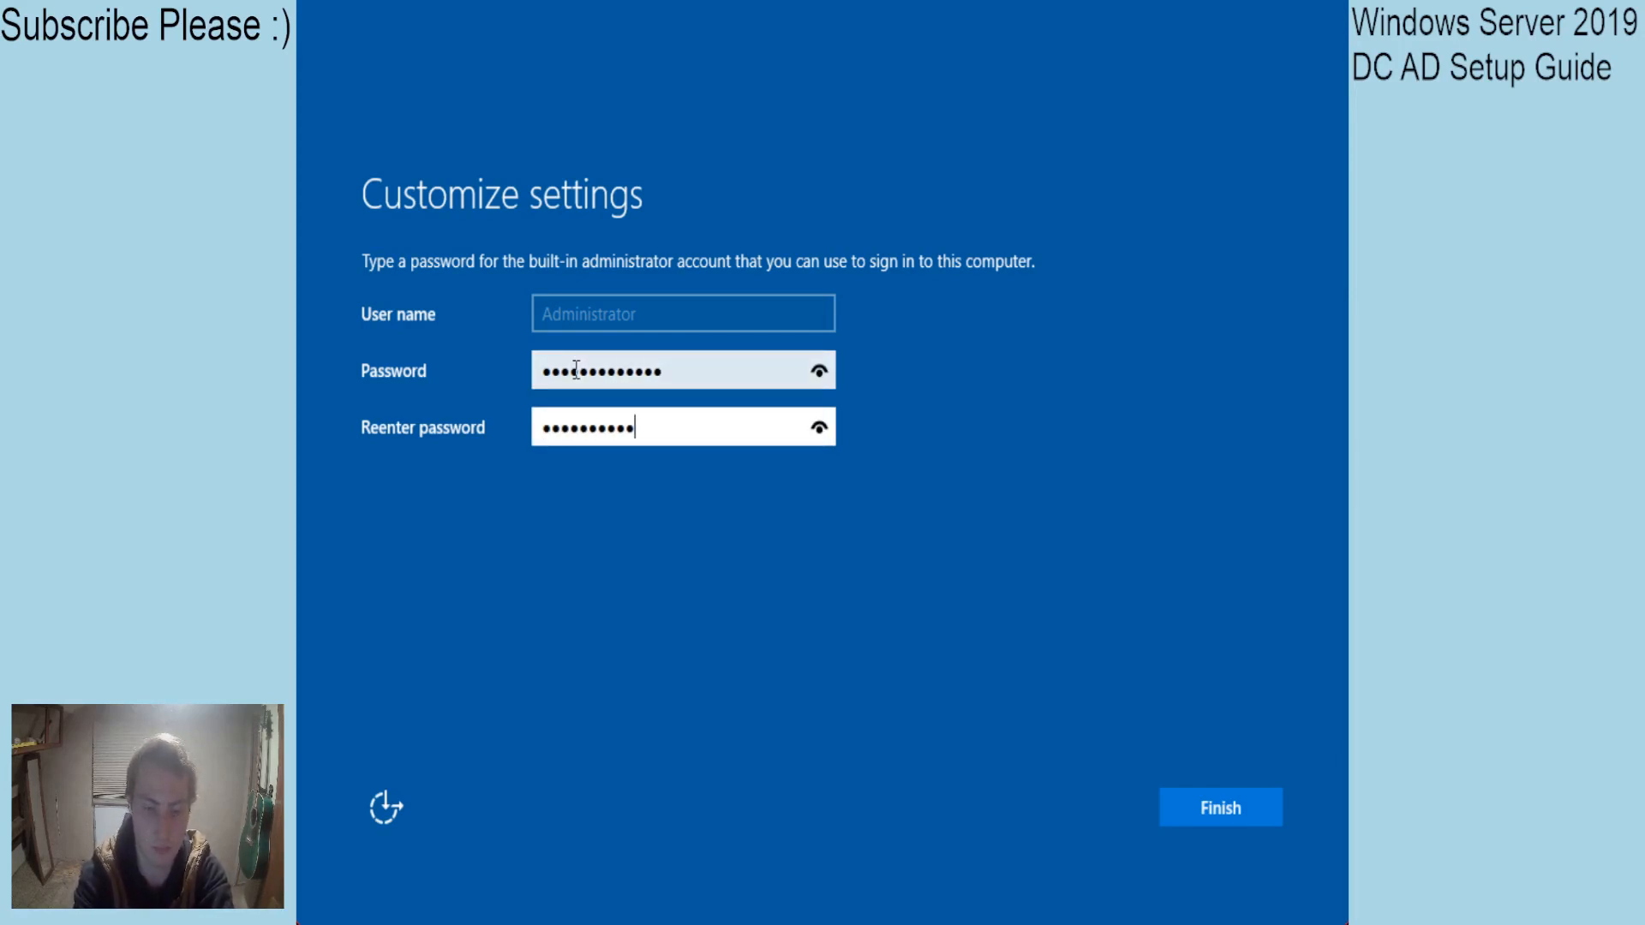
pyautogui.write('345')
pyautogui.press('Return')
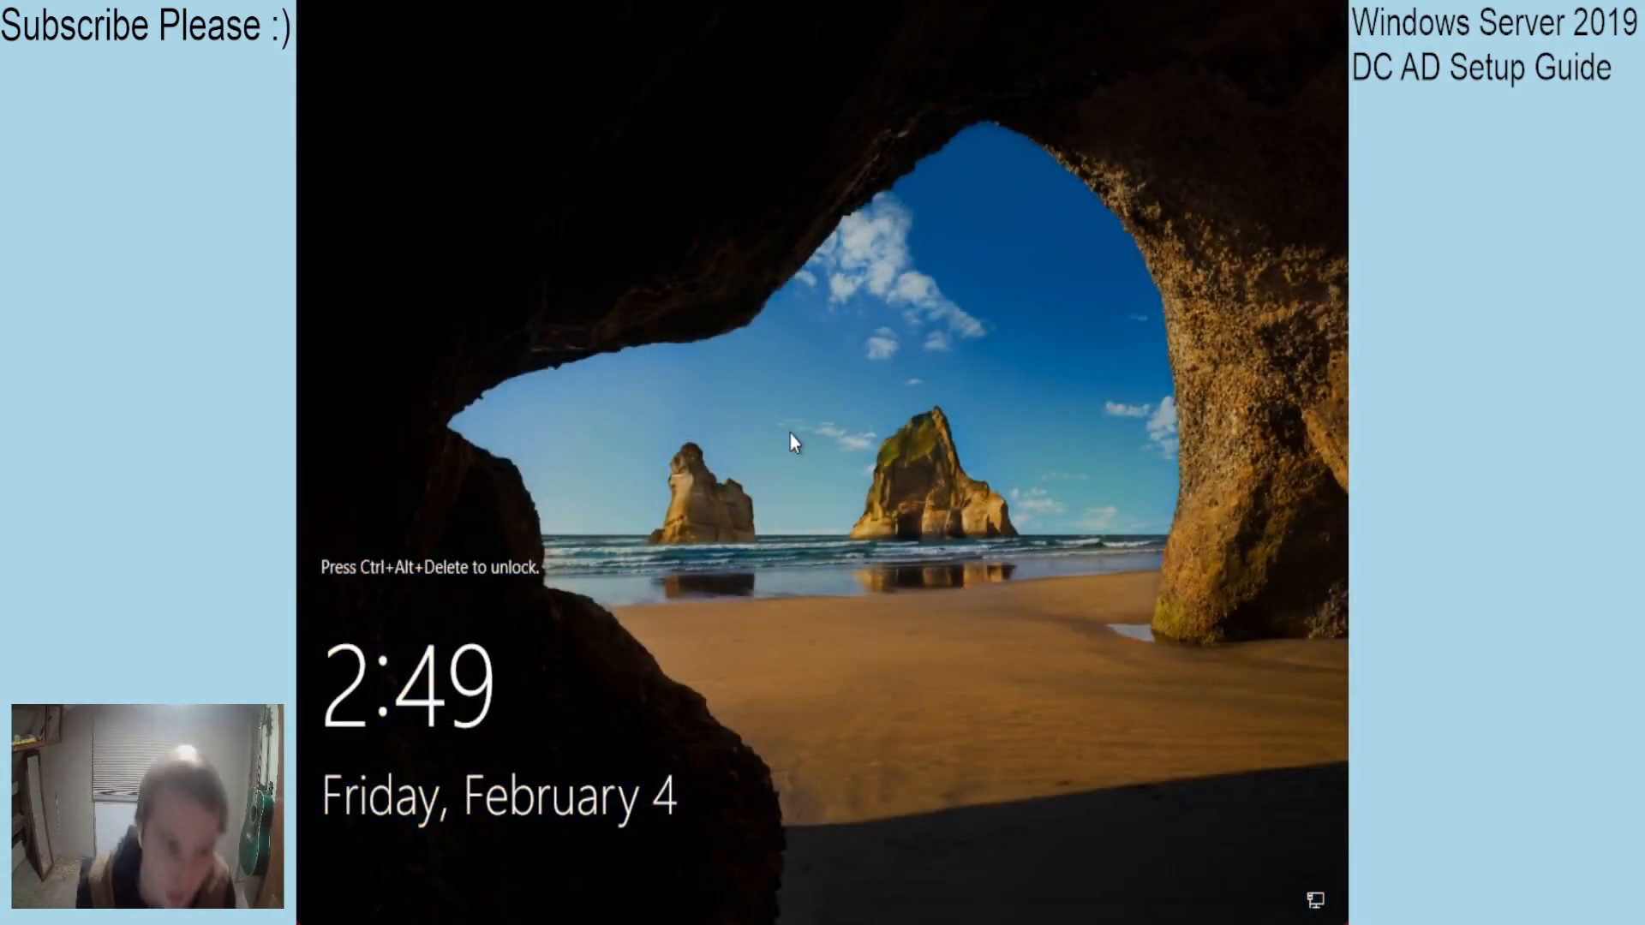
# Sign in as Administrator with the account password, then dismiss the Networks pane and Shutdown Event Tracker.
pyautogui.hotkey('ctrl', 'alt', 'Delete')
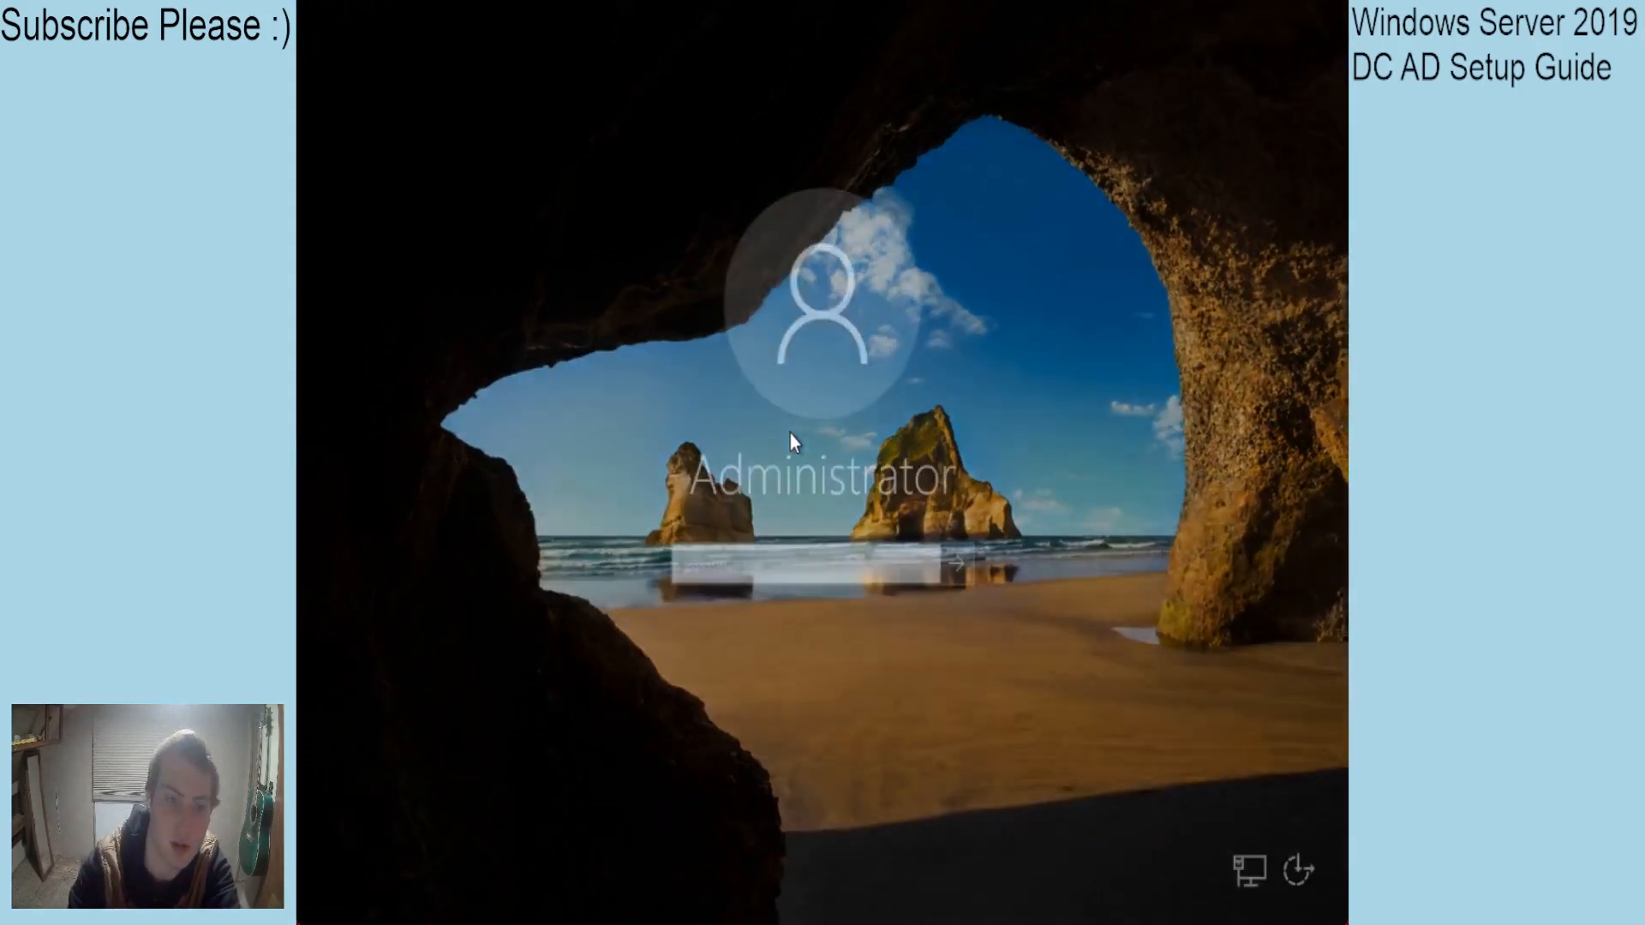
pyautogui.write('Password12345')
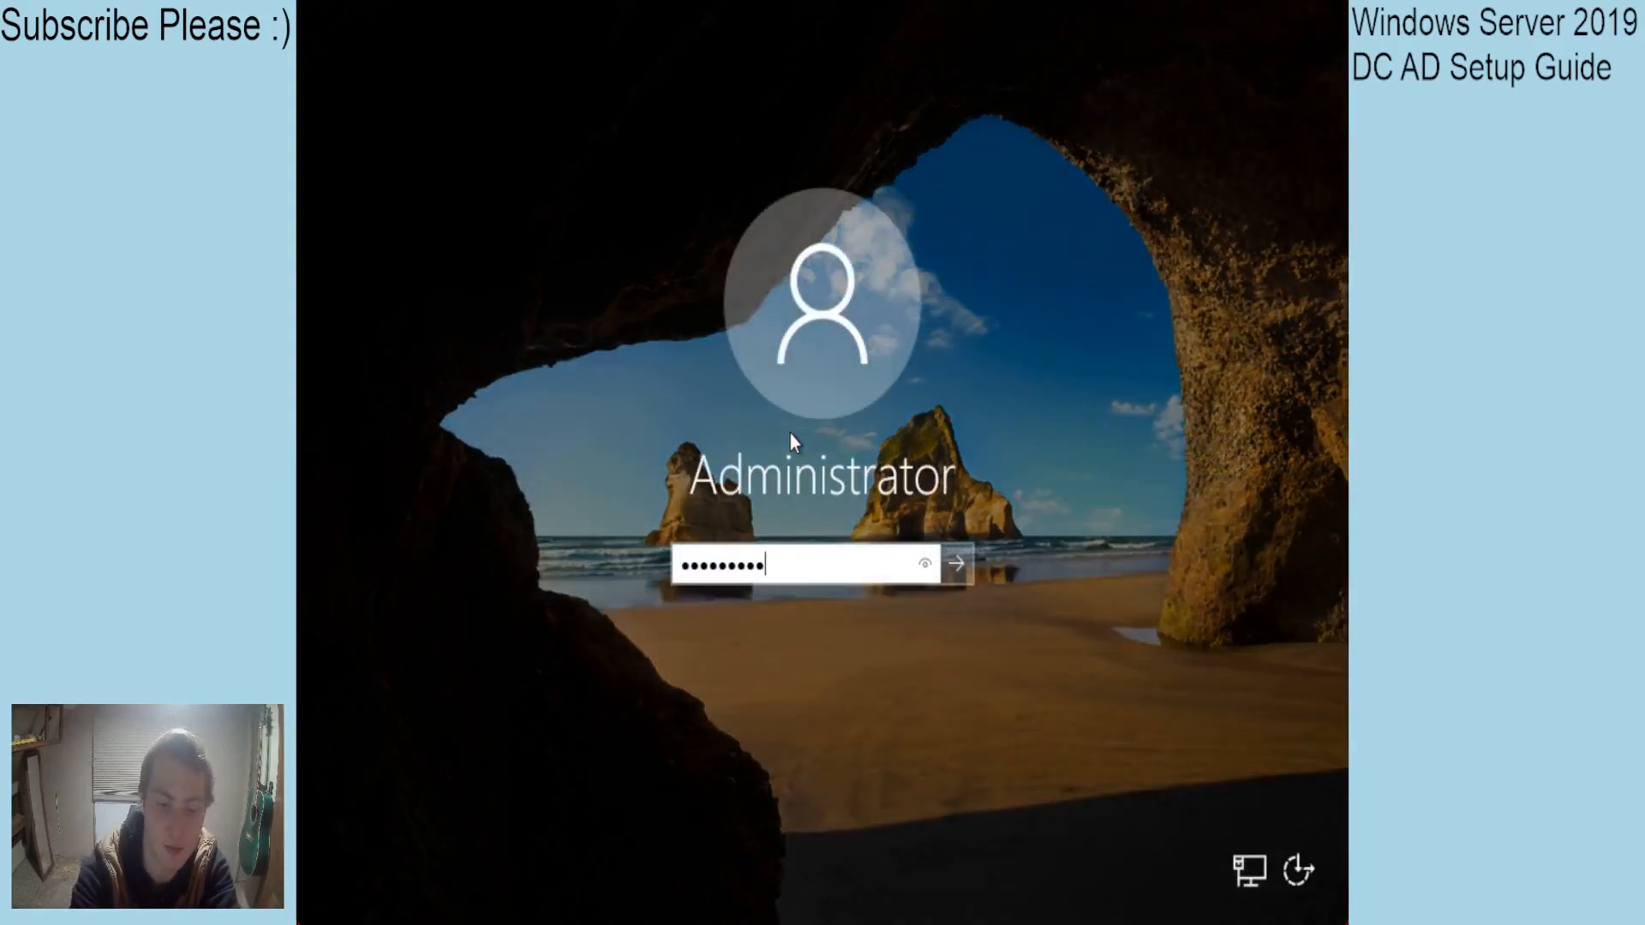
pyautogui.press('Return')
pyautogui.press('Return')
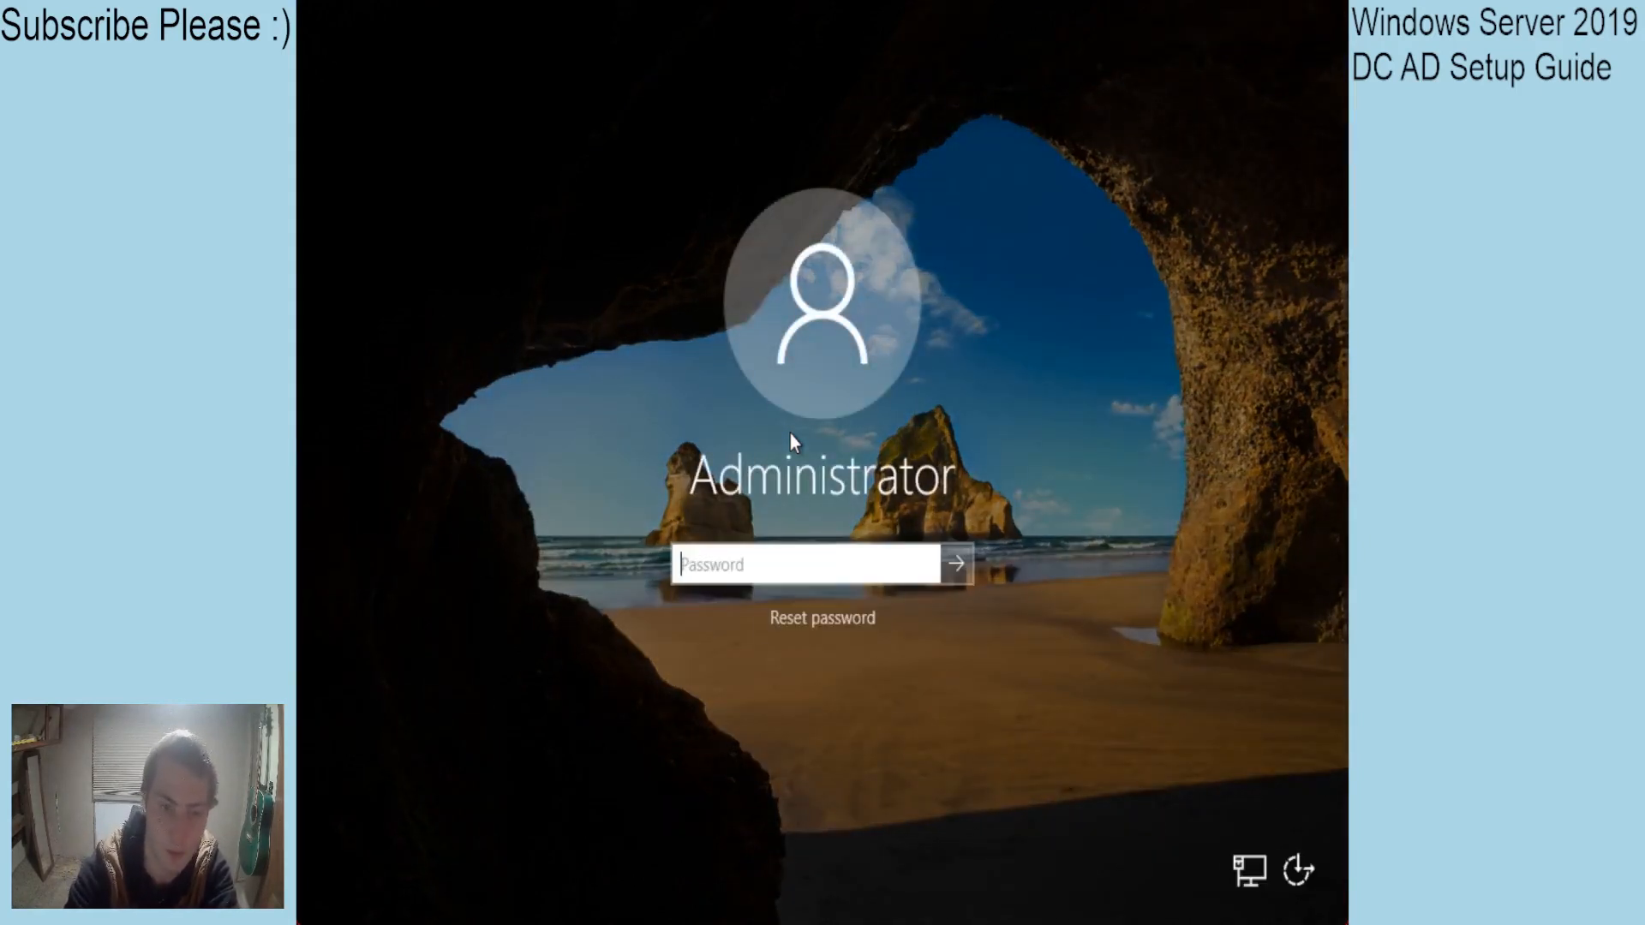
pyautogui.write('Password12345')
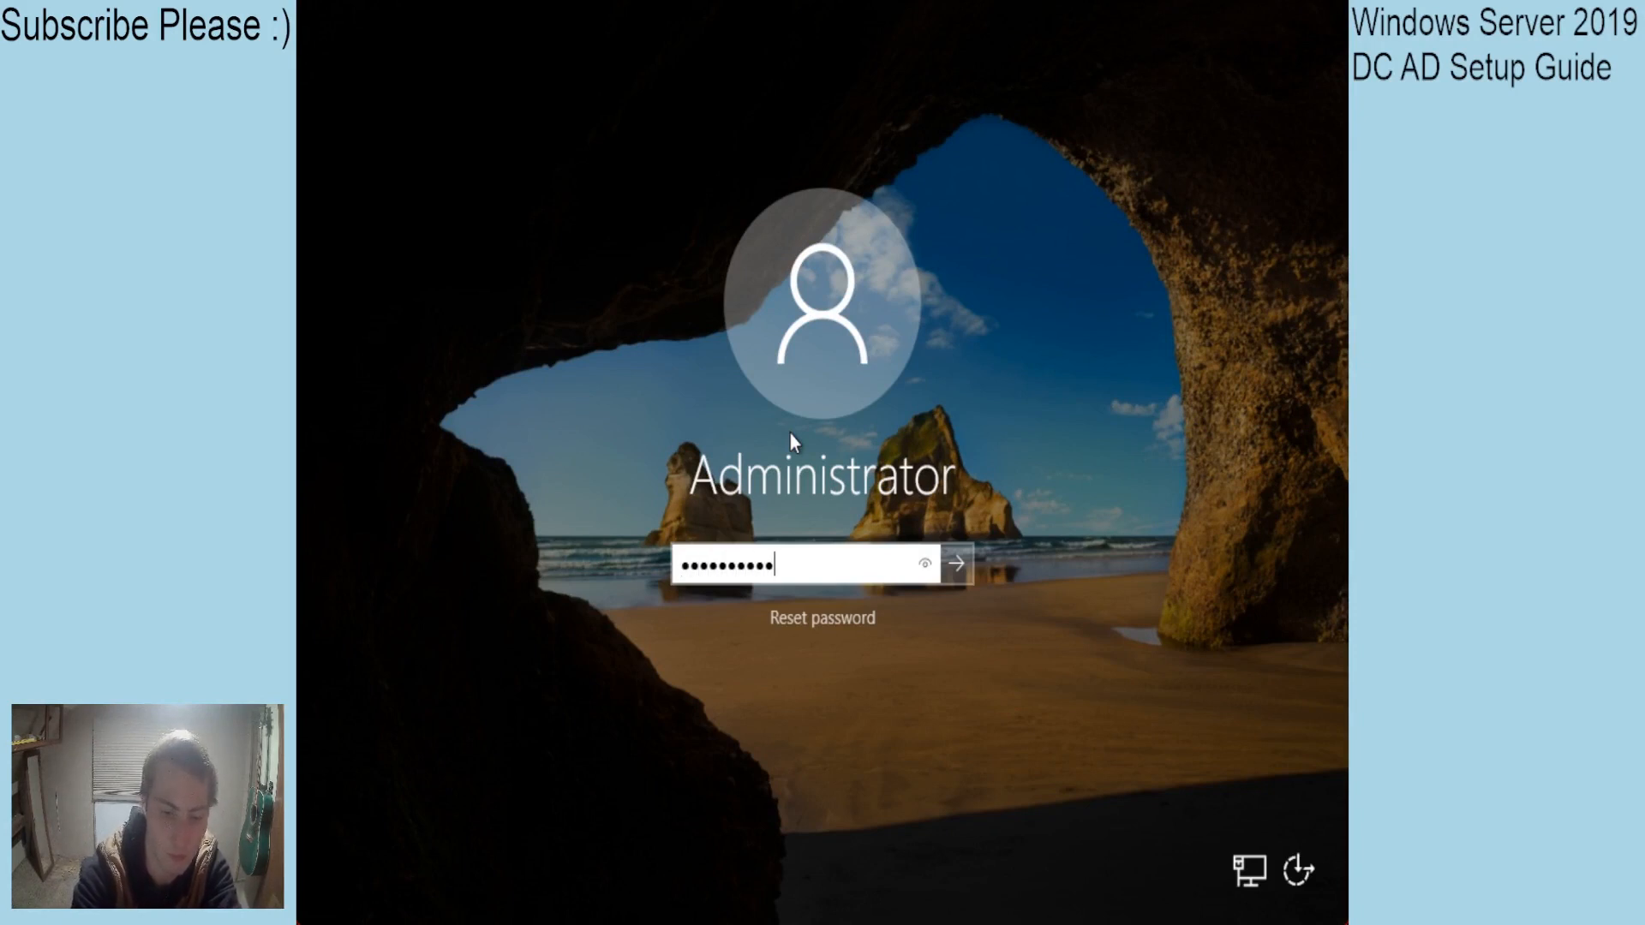
pyautogui.press('Return')
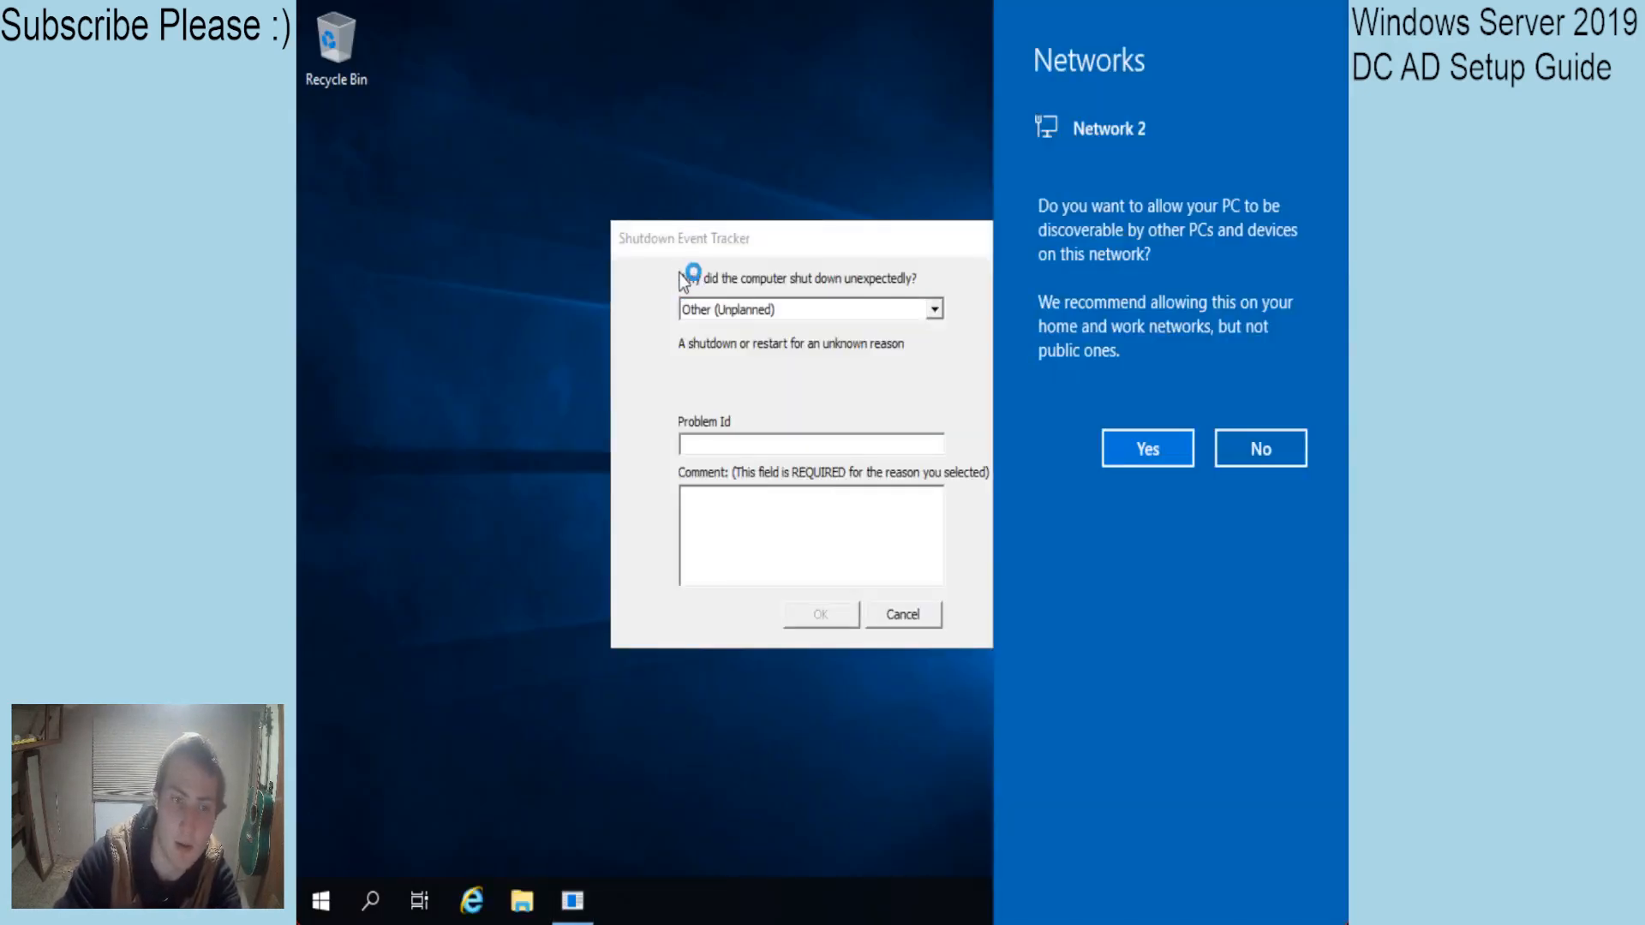
pyautogui.click(934, 308)
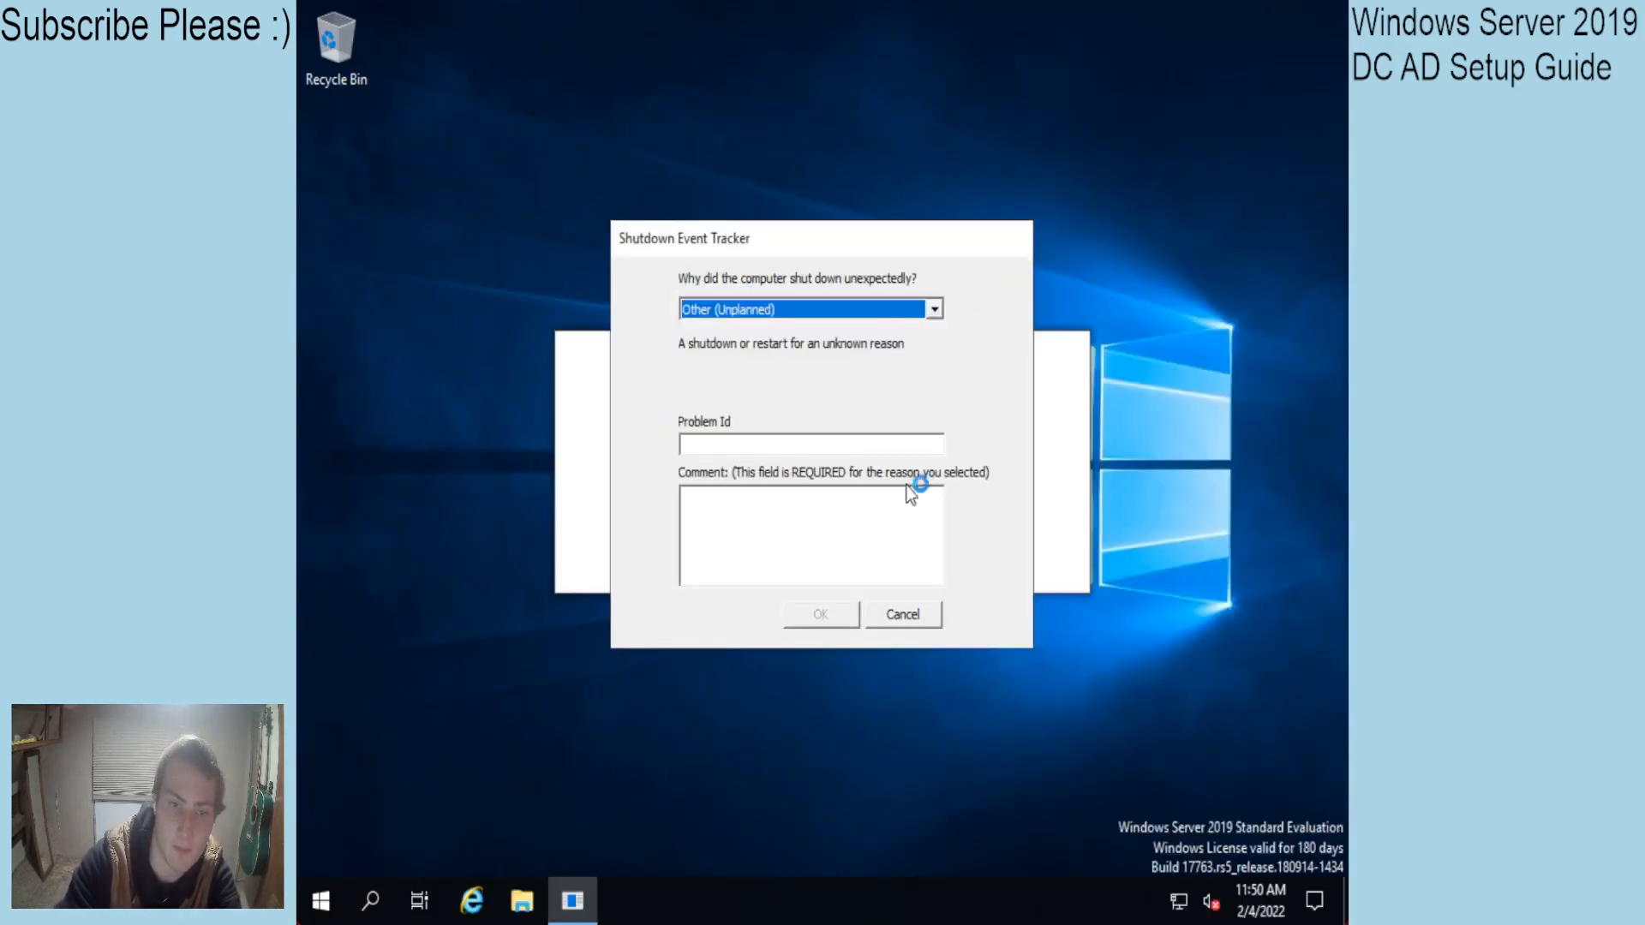
pyautogui.click(908, 615)
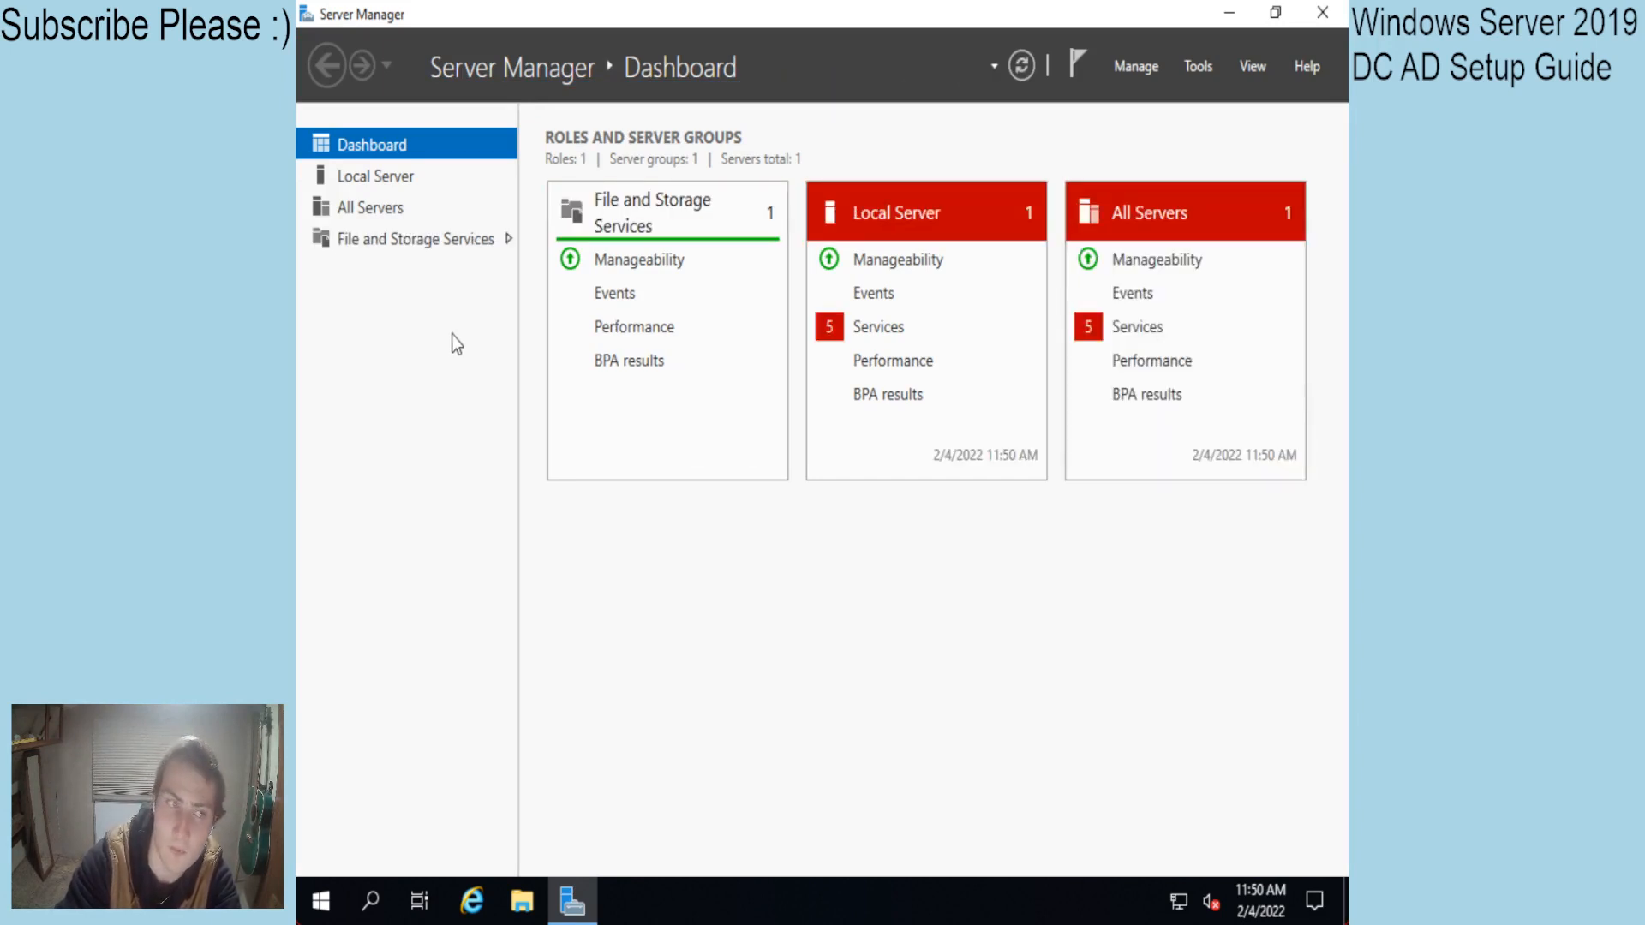
# Open the Ethernet 2 adapter properties from Server Manager's Local Server page.
pyautogui.click(370, 179)
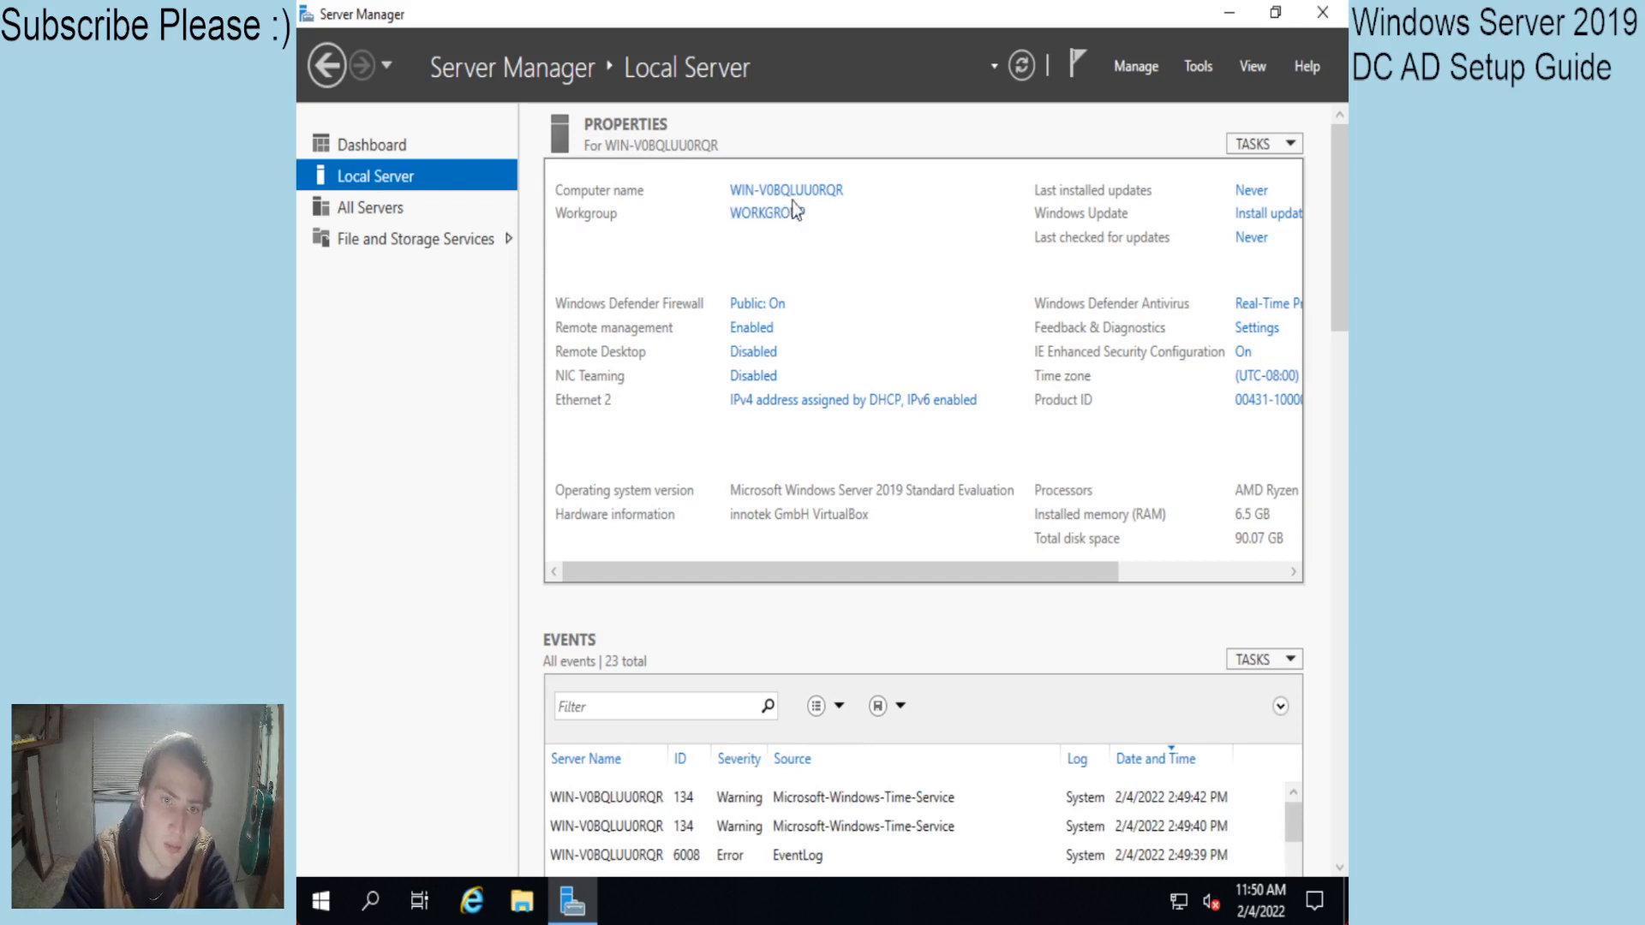
pyautogui.click(846, 401)
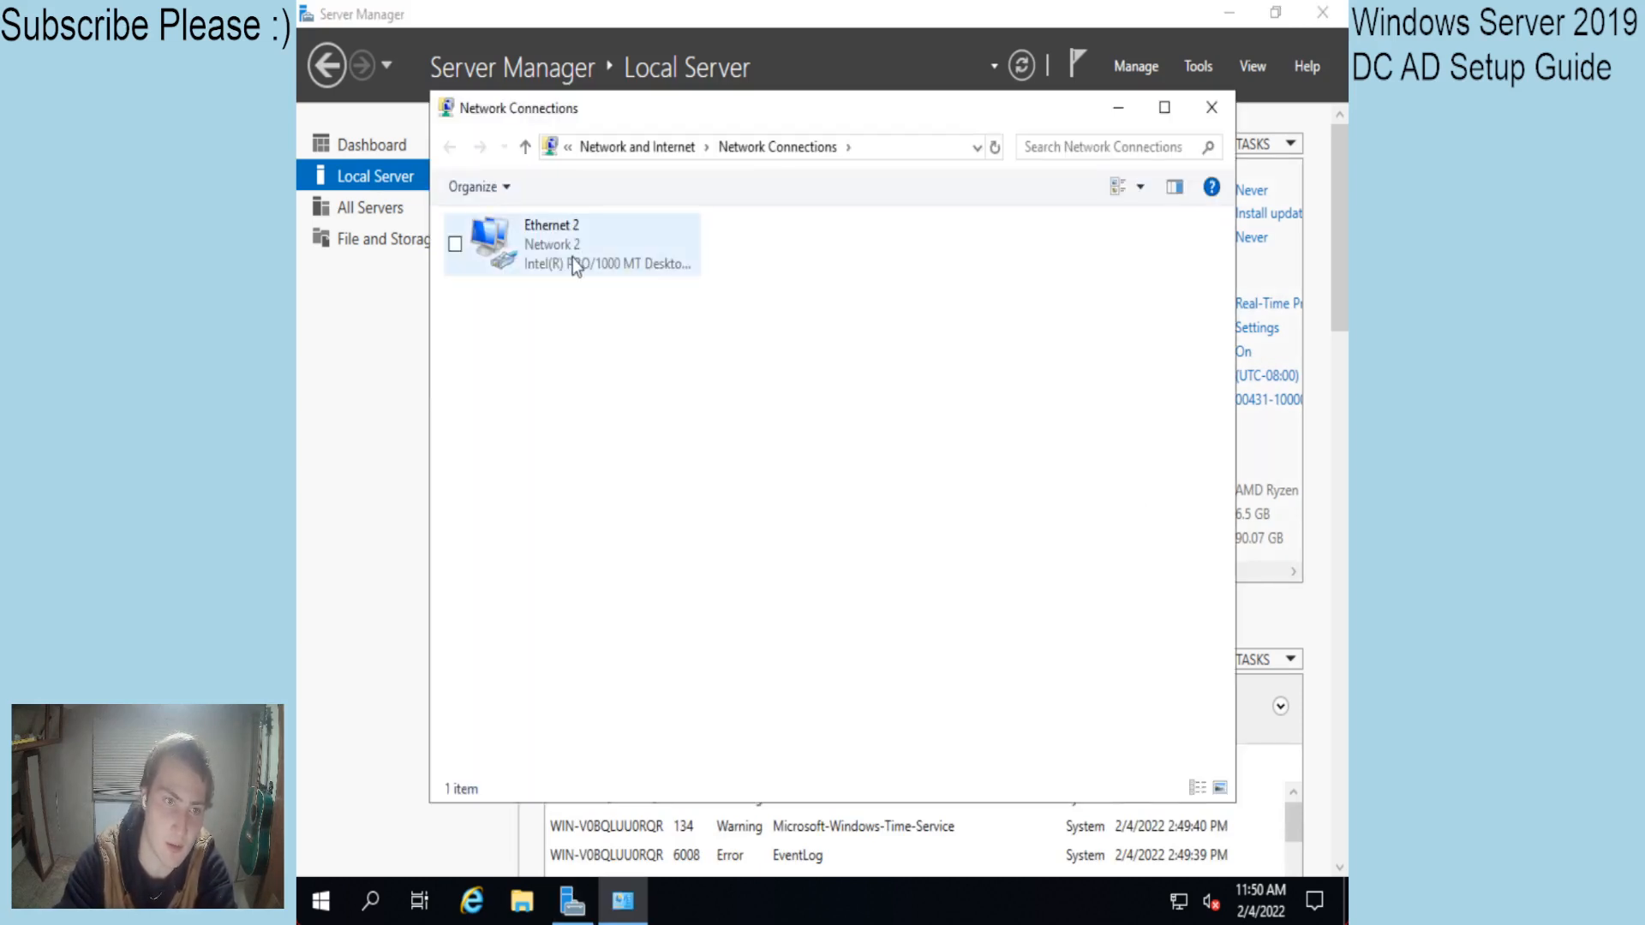
pyautogui.click(1211, 107)
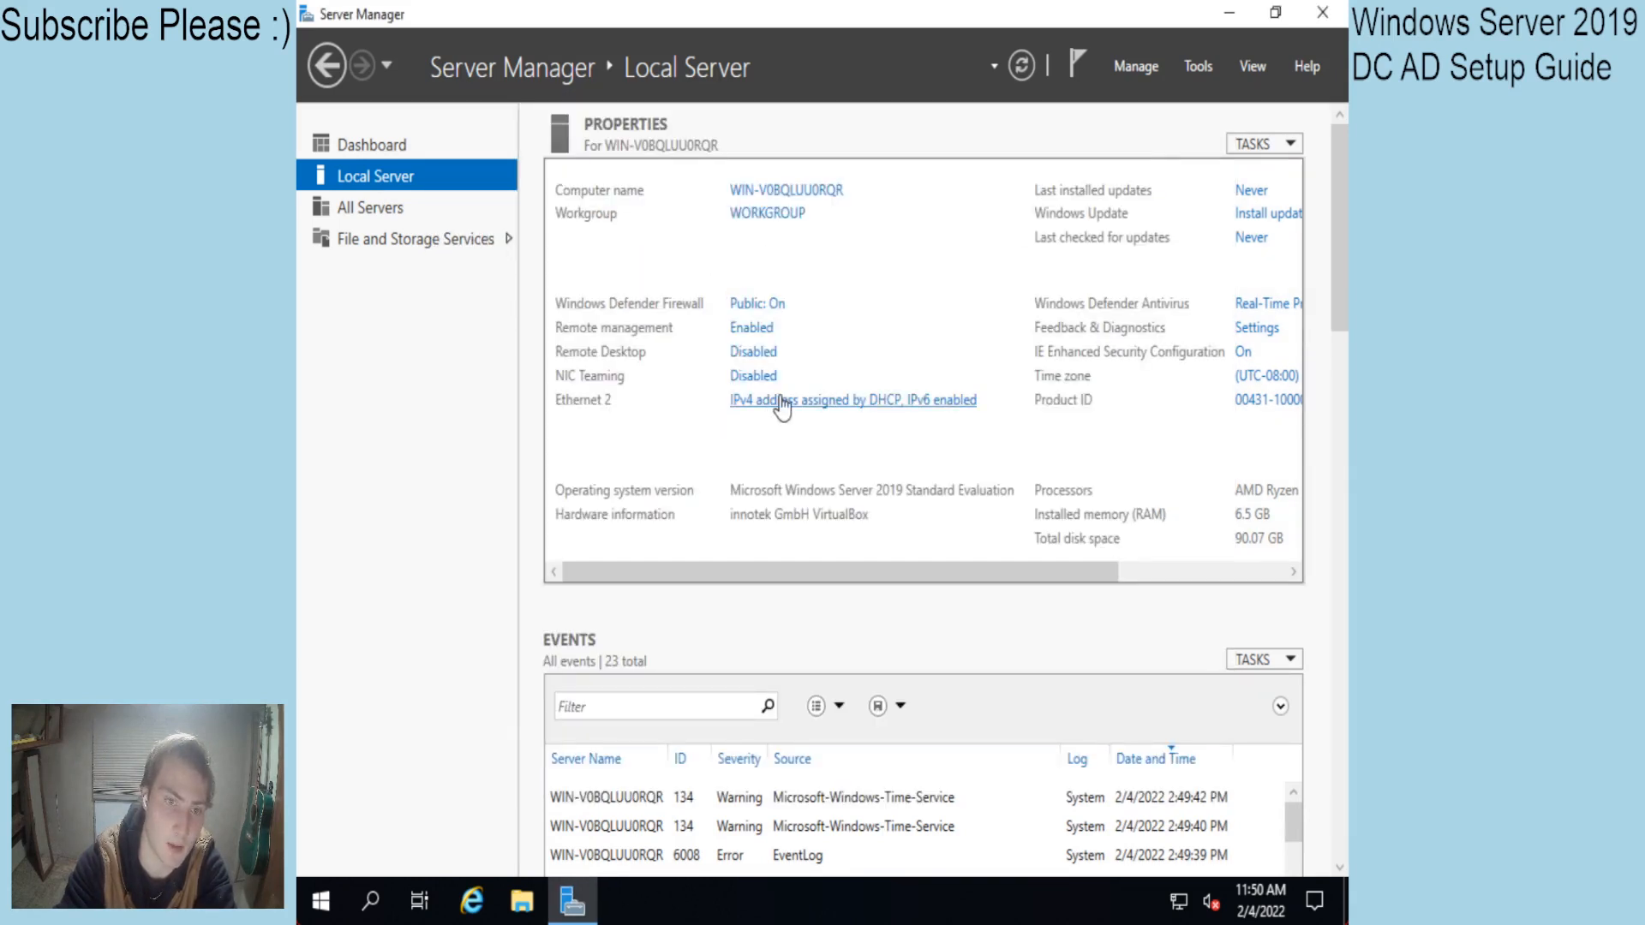
pyautogui.click(753, 408)
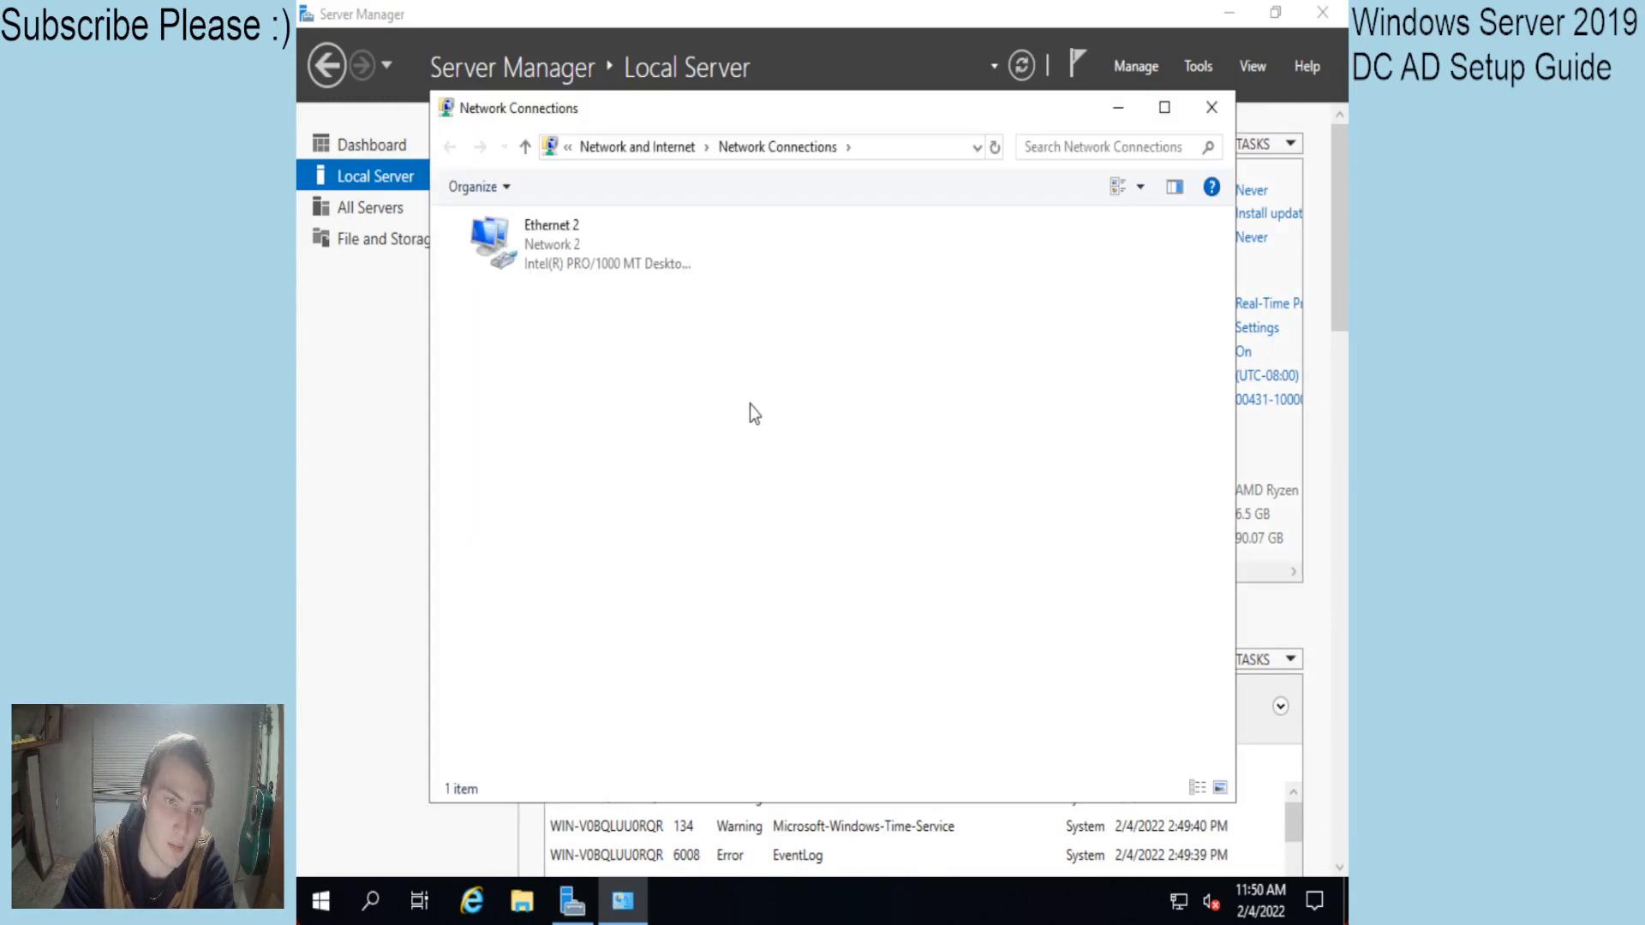
pyautogui.rightClick(563, 253)
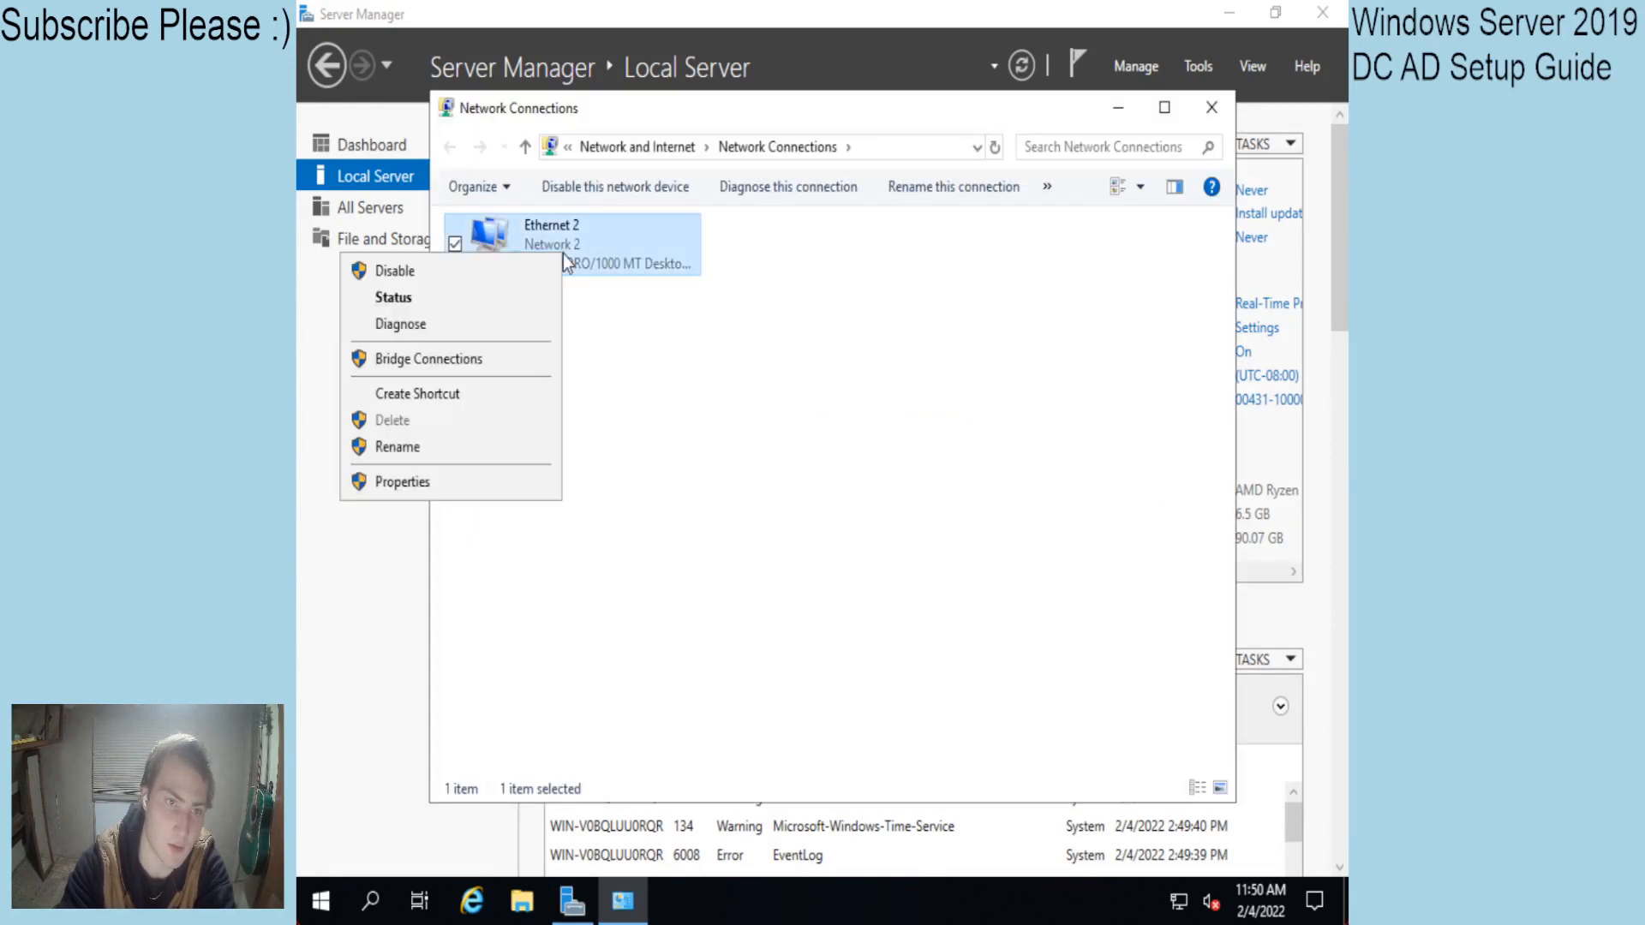
pyautogui.click(454, 484)
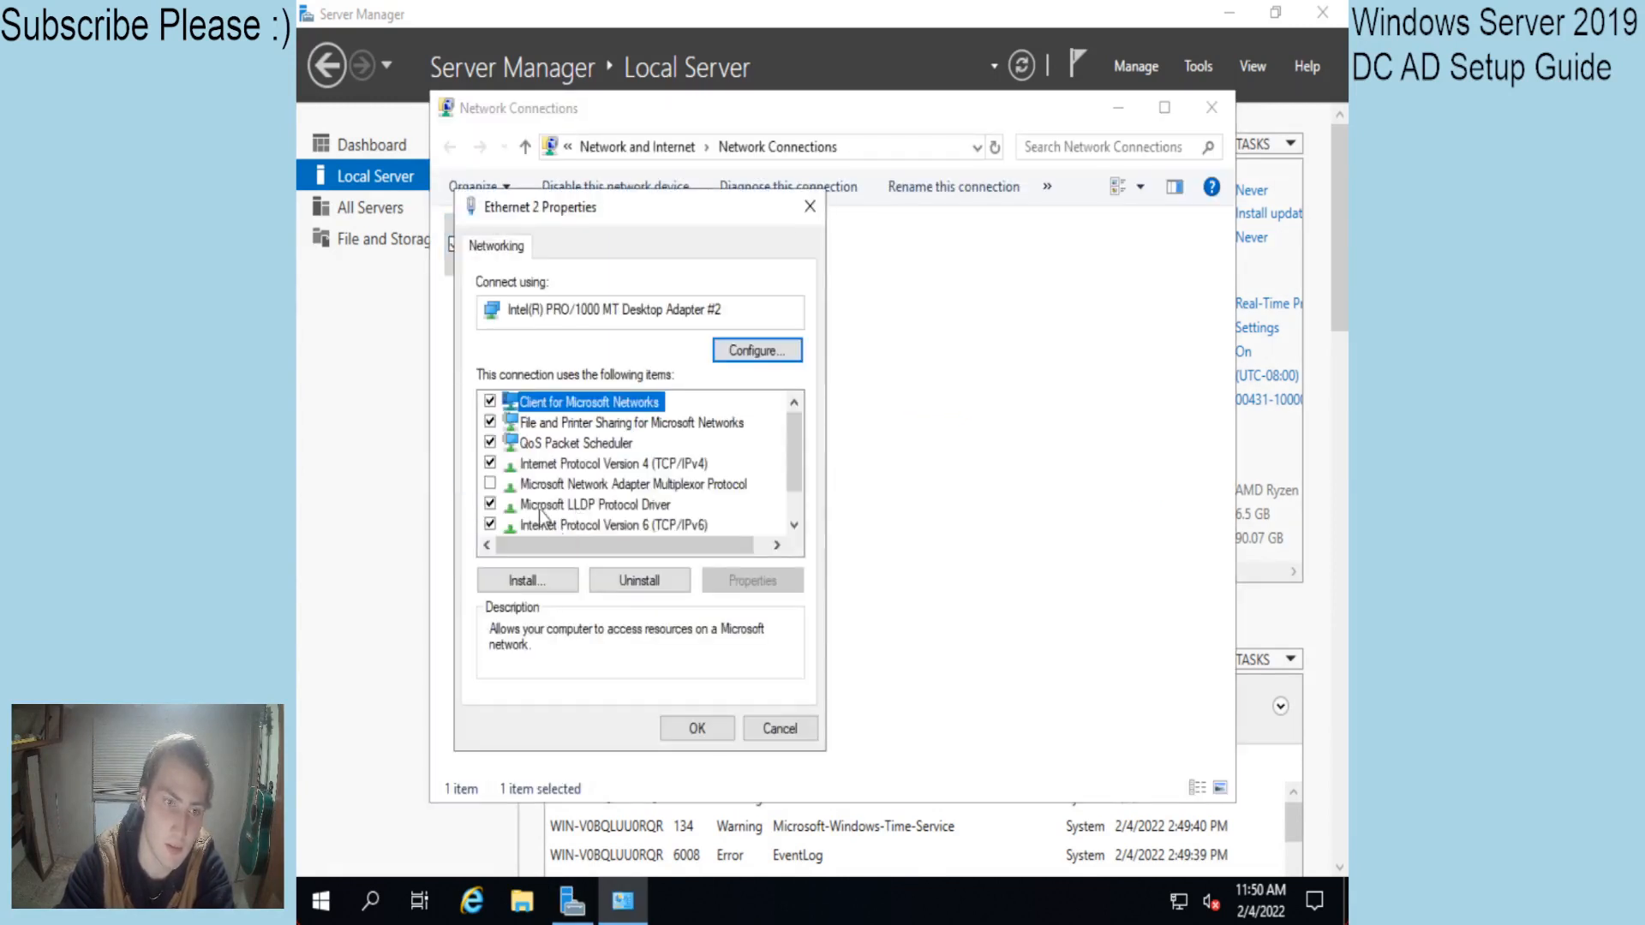
# Uncheck TCP/IPv6 on Ethernet 2 and switch its IPv4 settings to a manually assigned address.
pyautogui.scroll(-1, 540, 514)
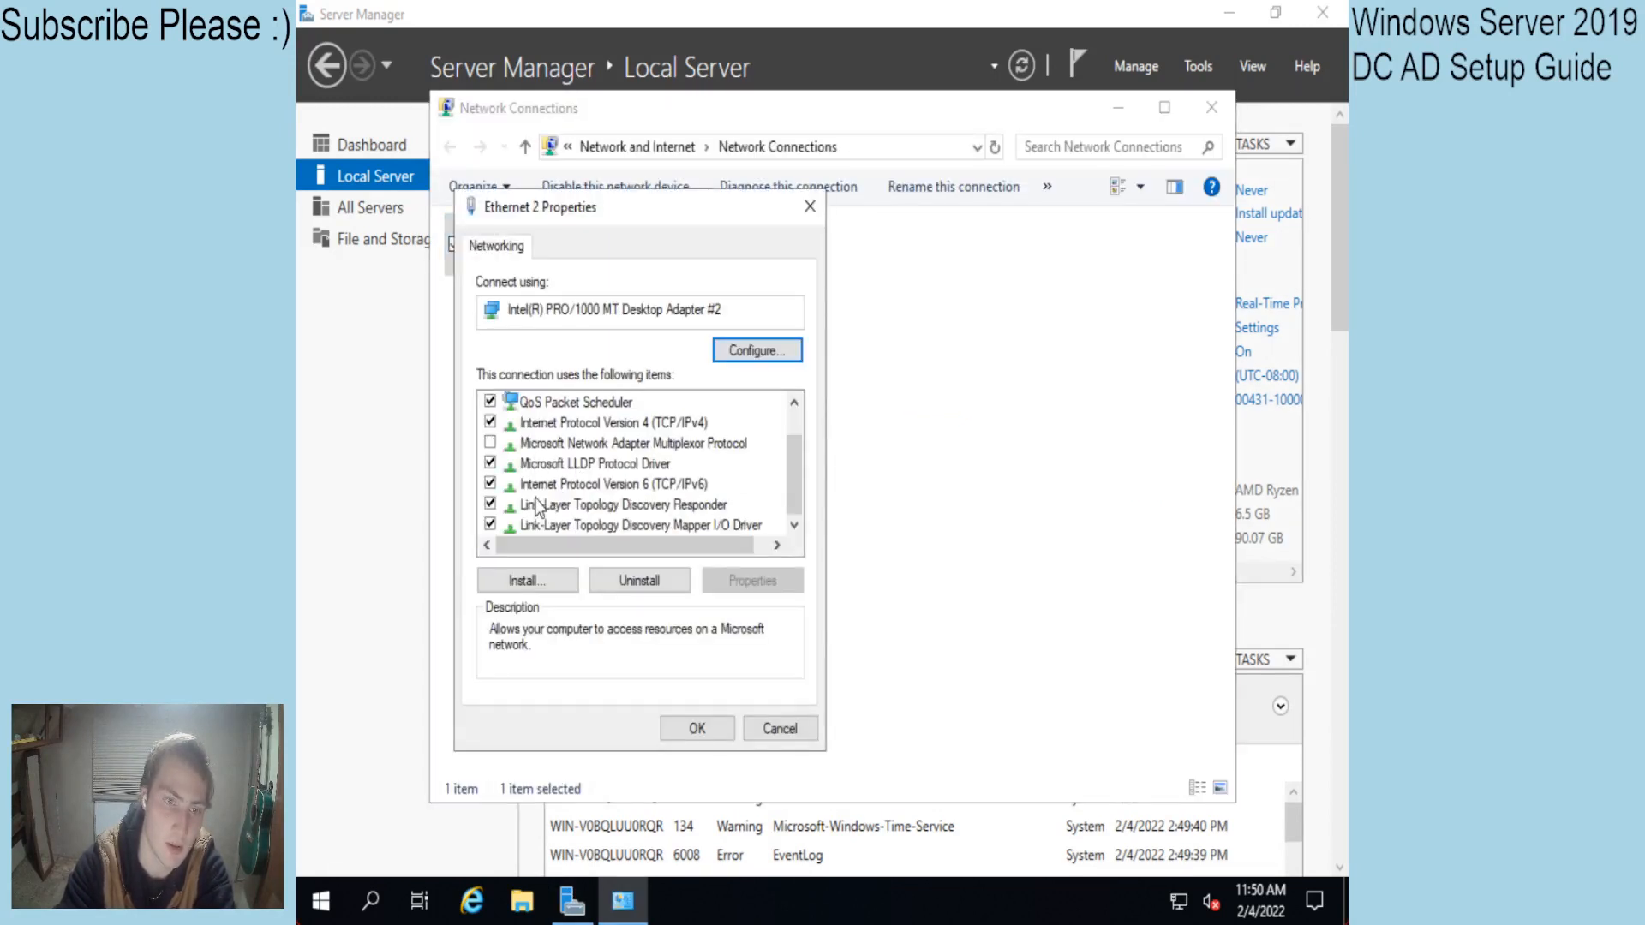
pyautogui.click(490, 485)
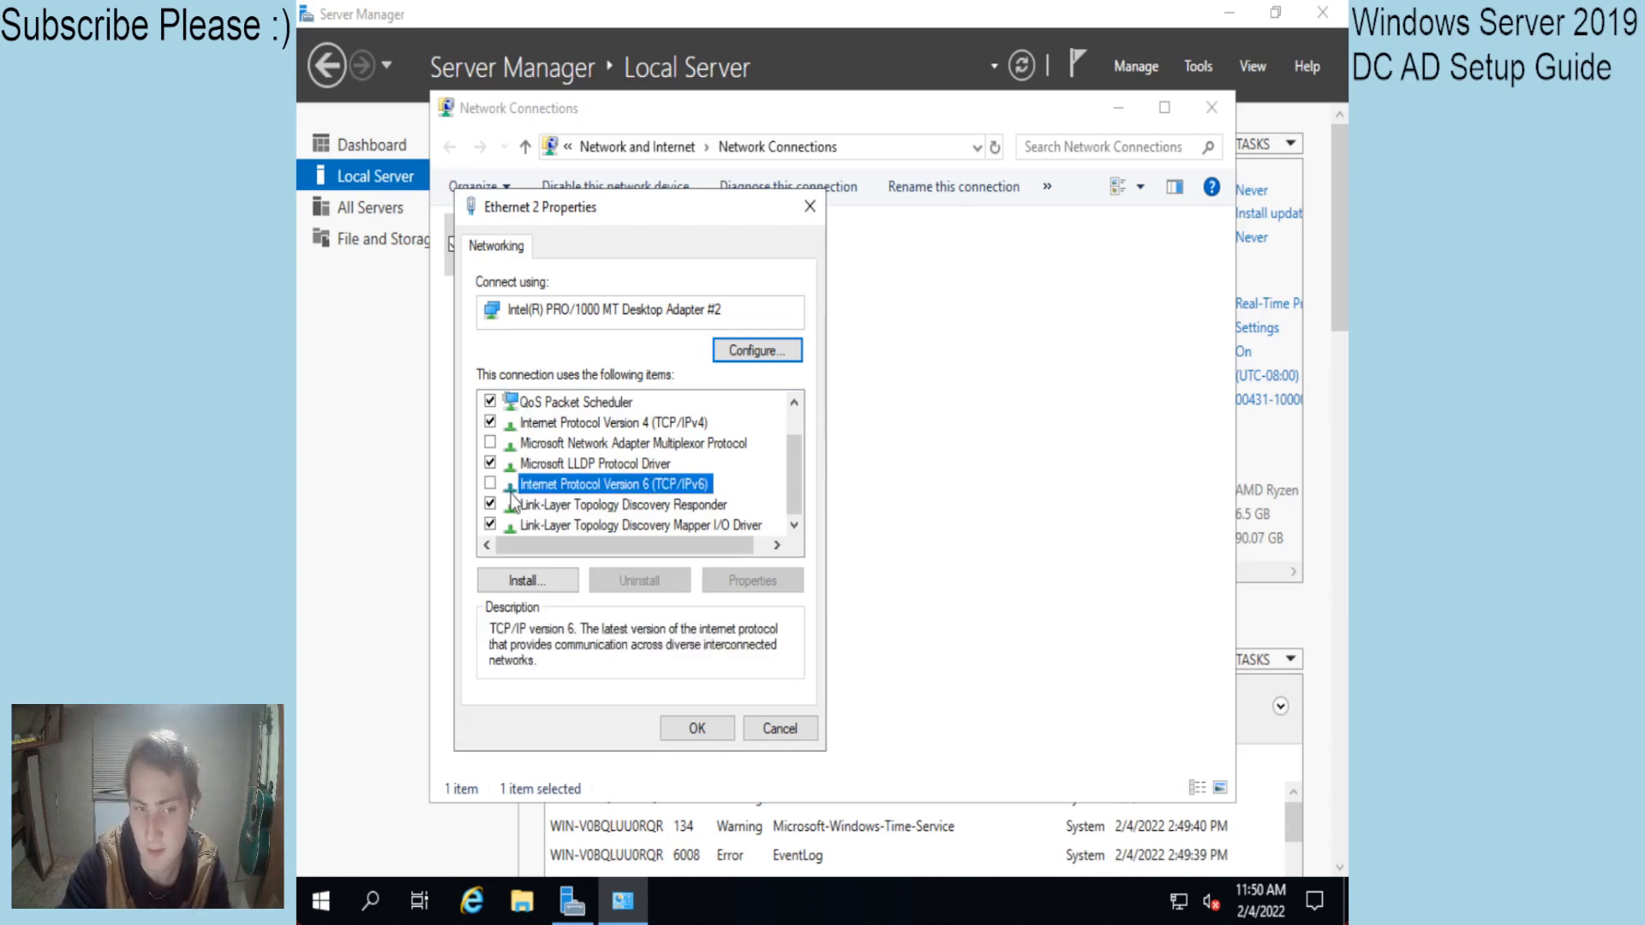
pyautogui.scroll(1, 579, 468)
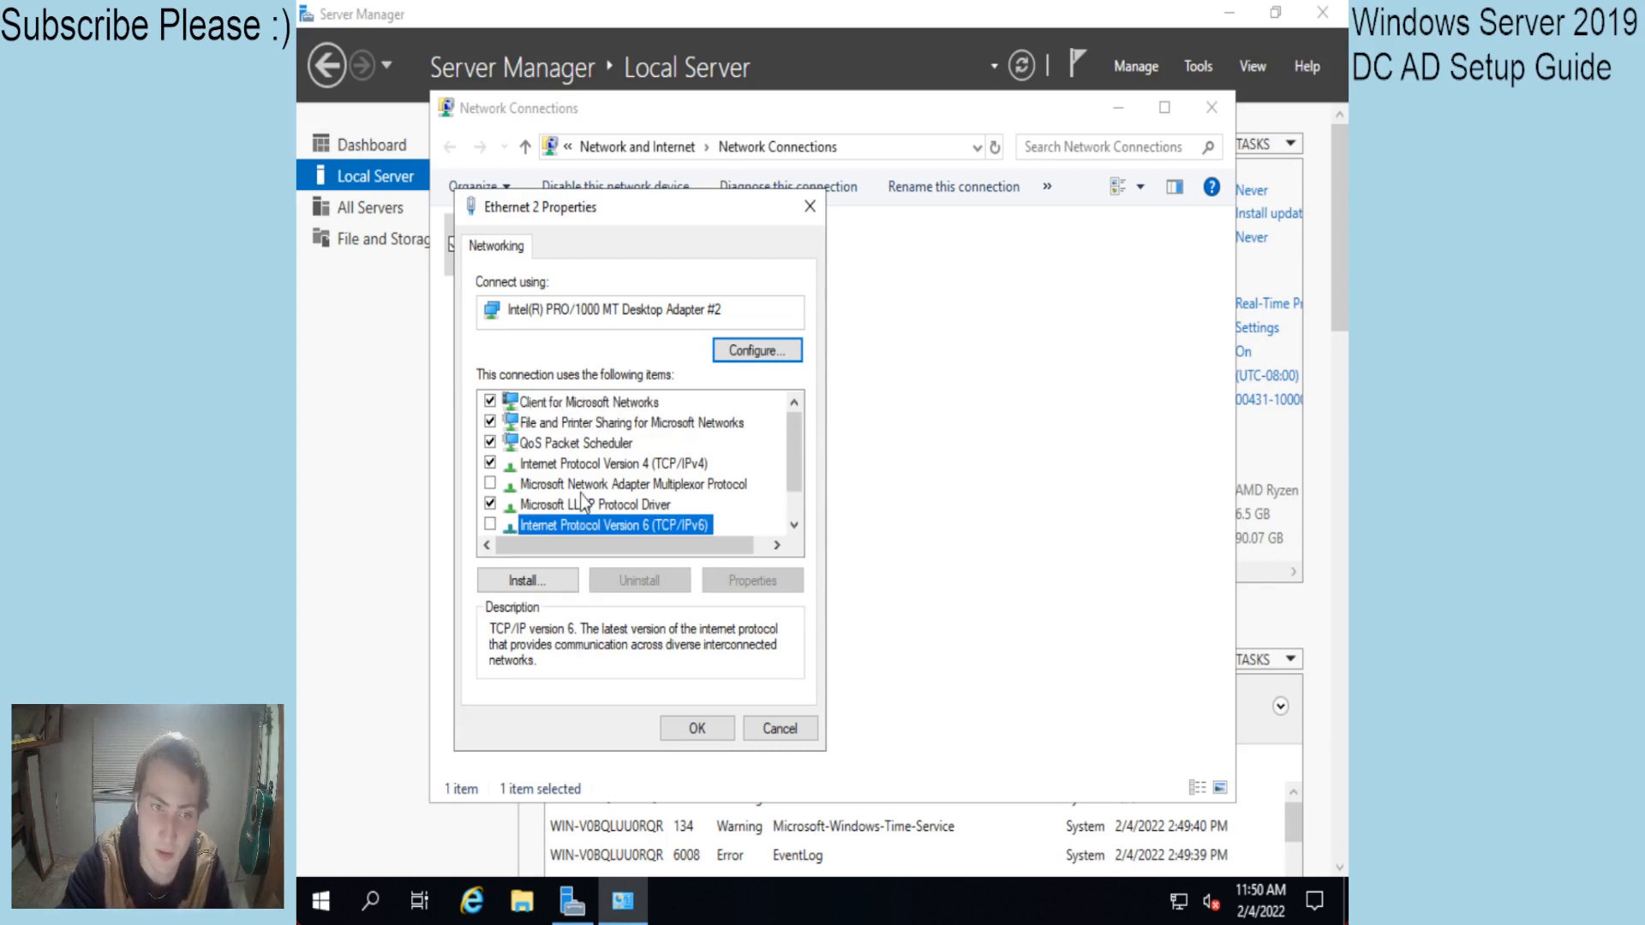
pyautogui.doubleClick(568, 464)
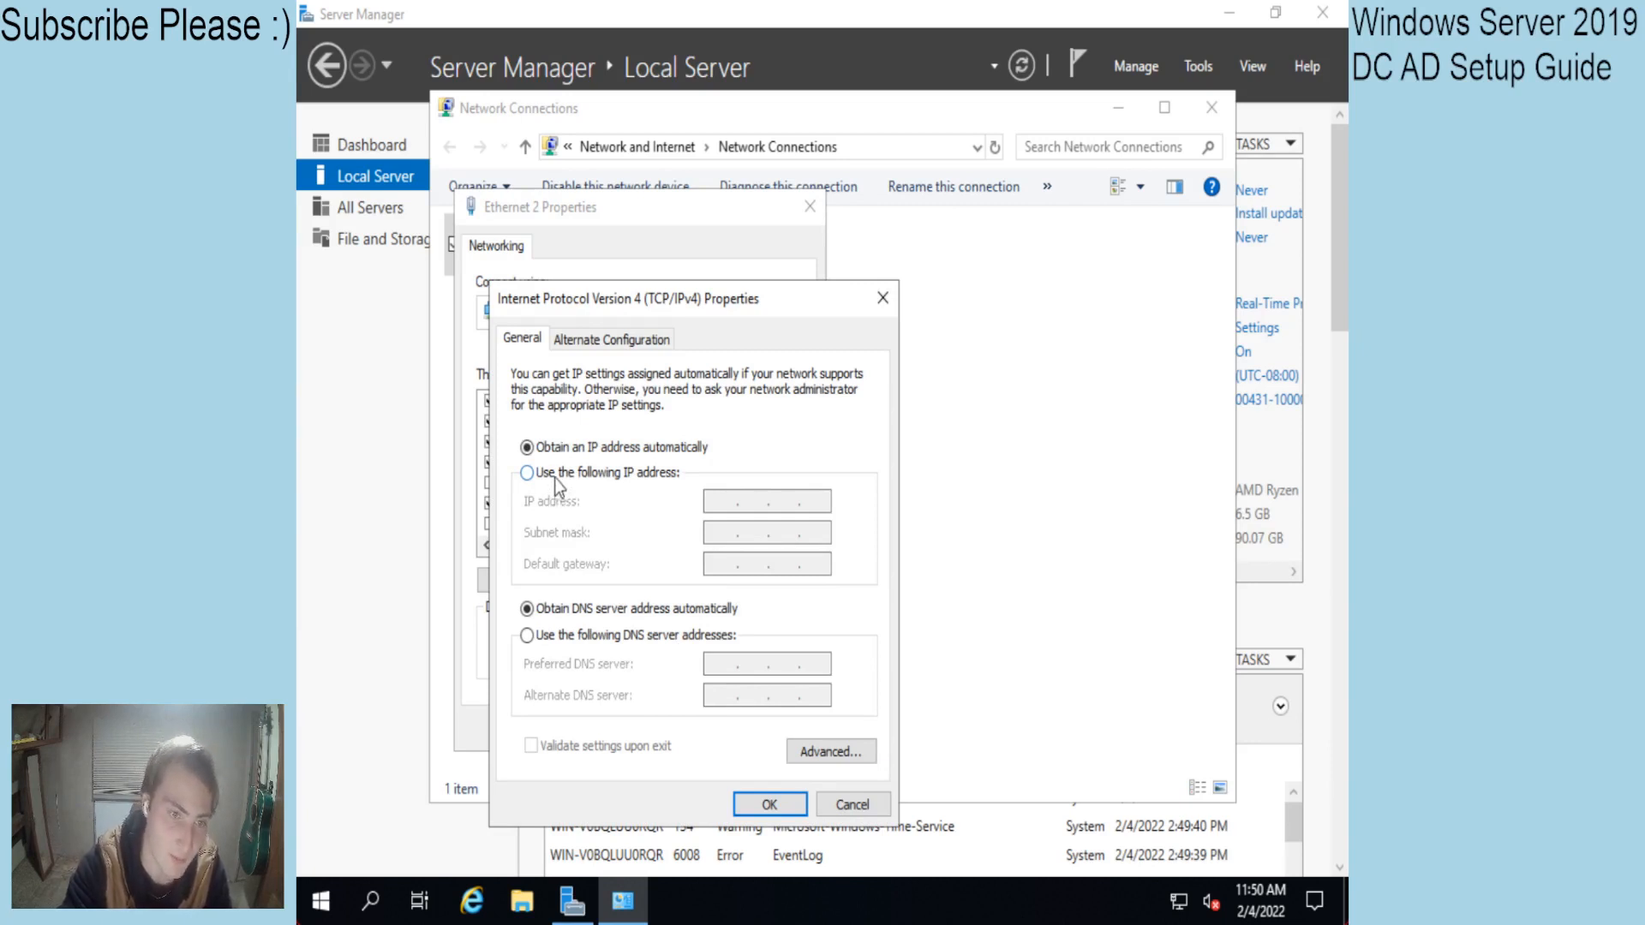
pyautogui.click(554, 478)
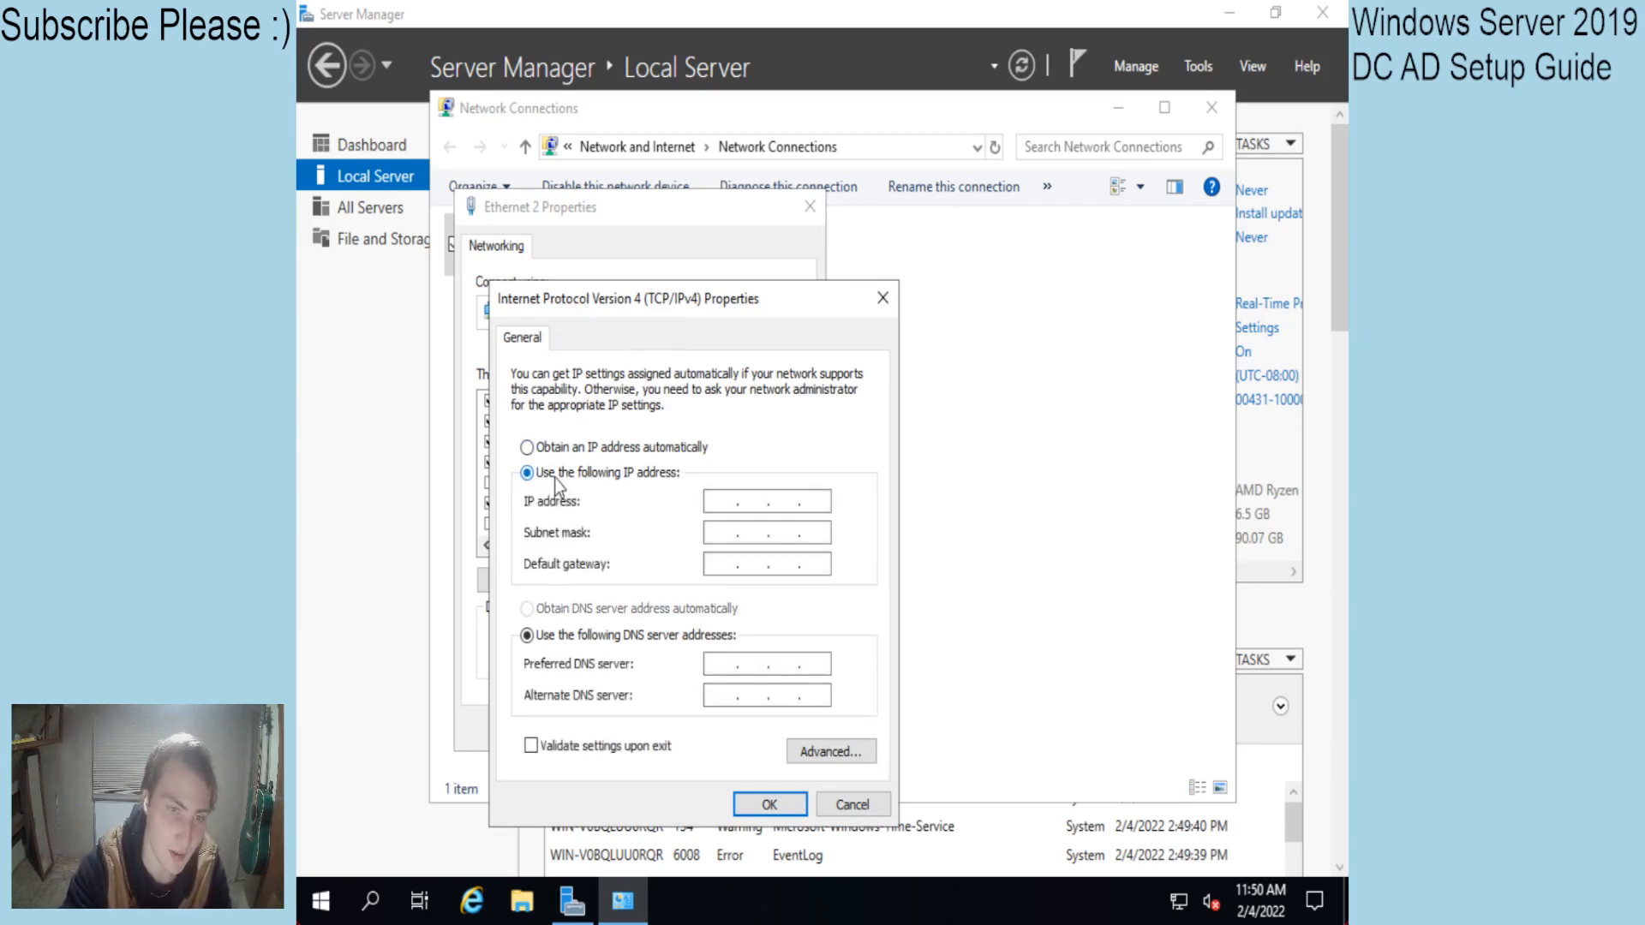
pyautogui.click(725, 504)
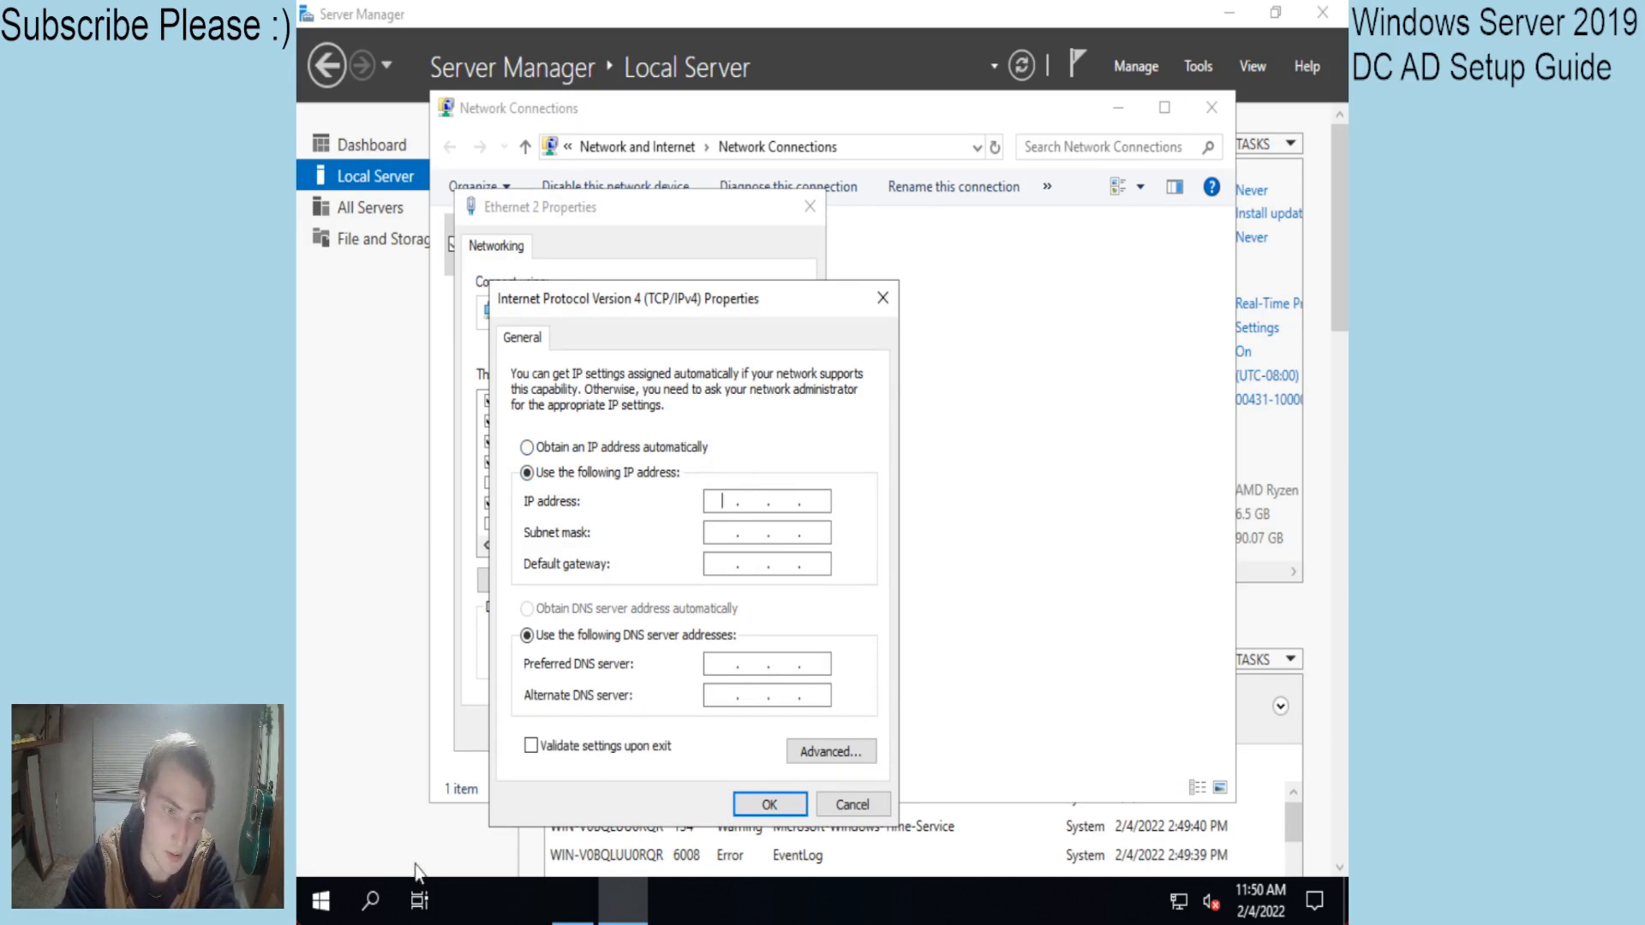
pyautogui.click(370, 901)
# Run ipconfig in Command Prompt to read 192.168.50.132, mask 255.255.255.0, gateway 192.168.50.1, then minimize it.
pyautogui.write('cmd')
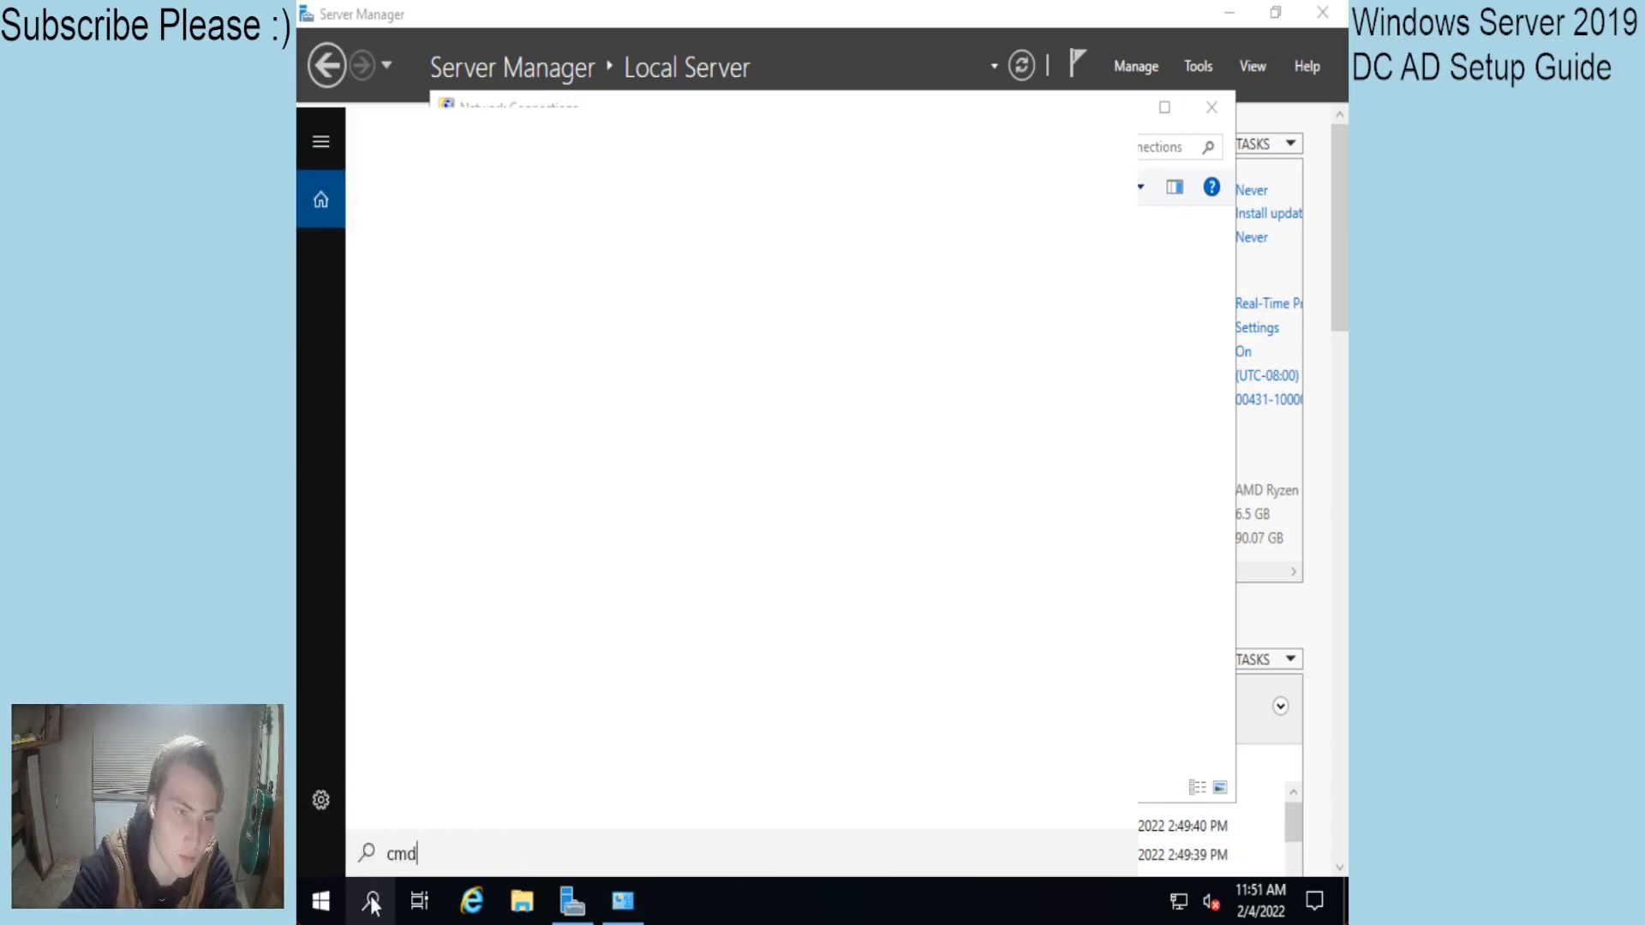
pyautogui.press('Return')
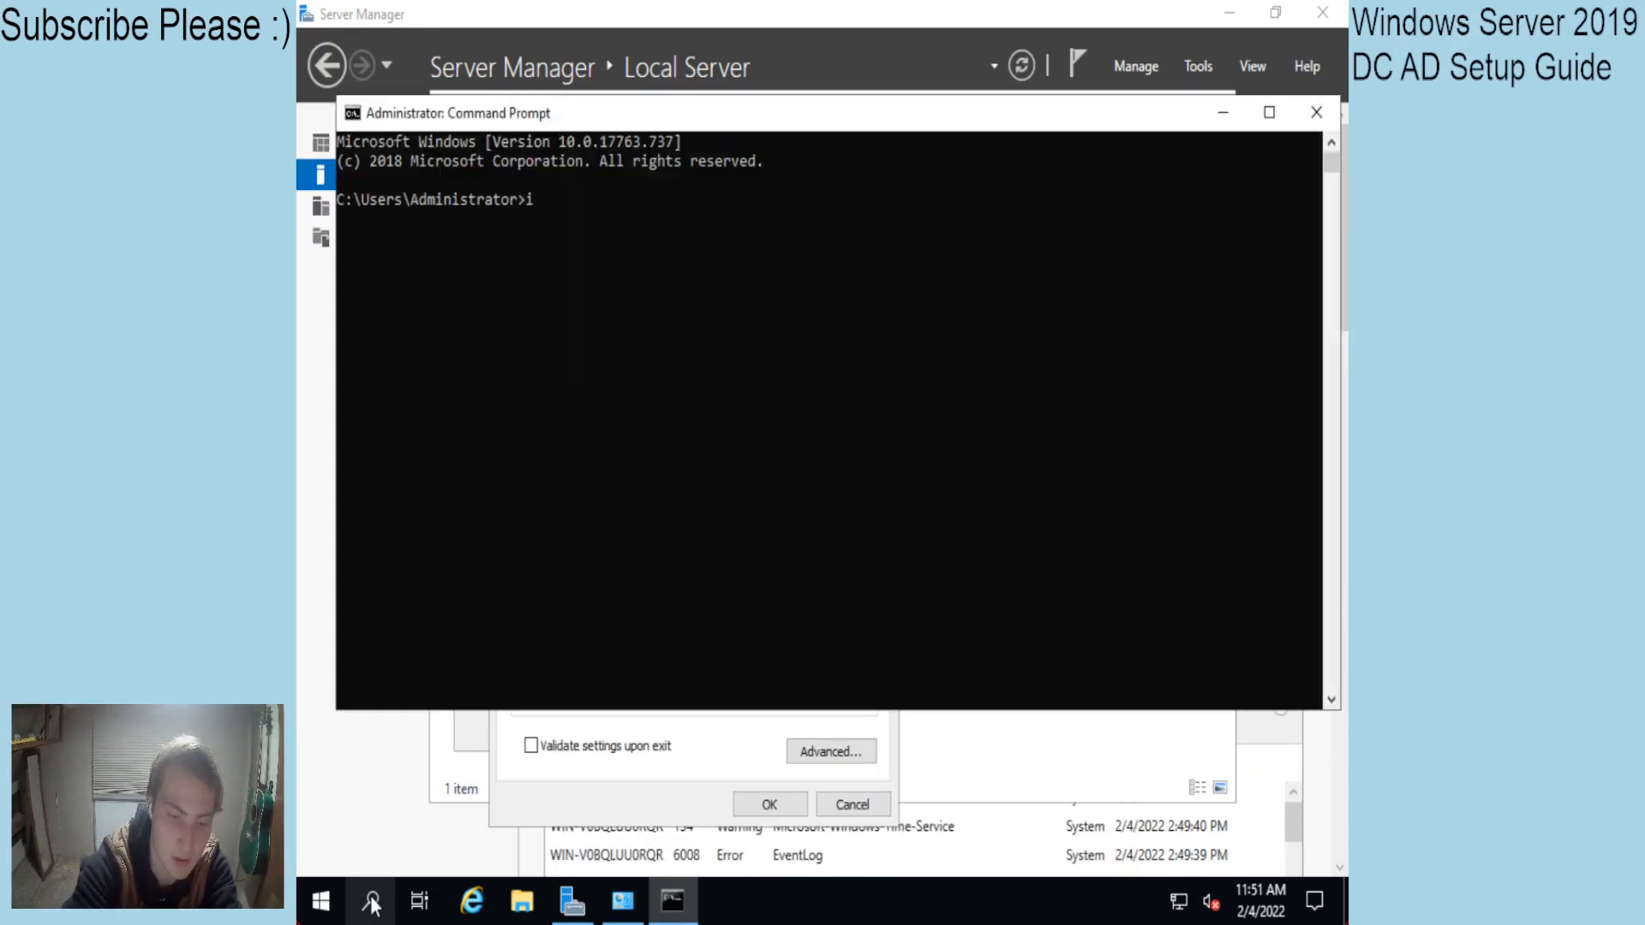
pyautogui.write('ipconfig')
pyautogui.press('Return')
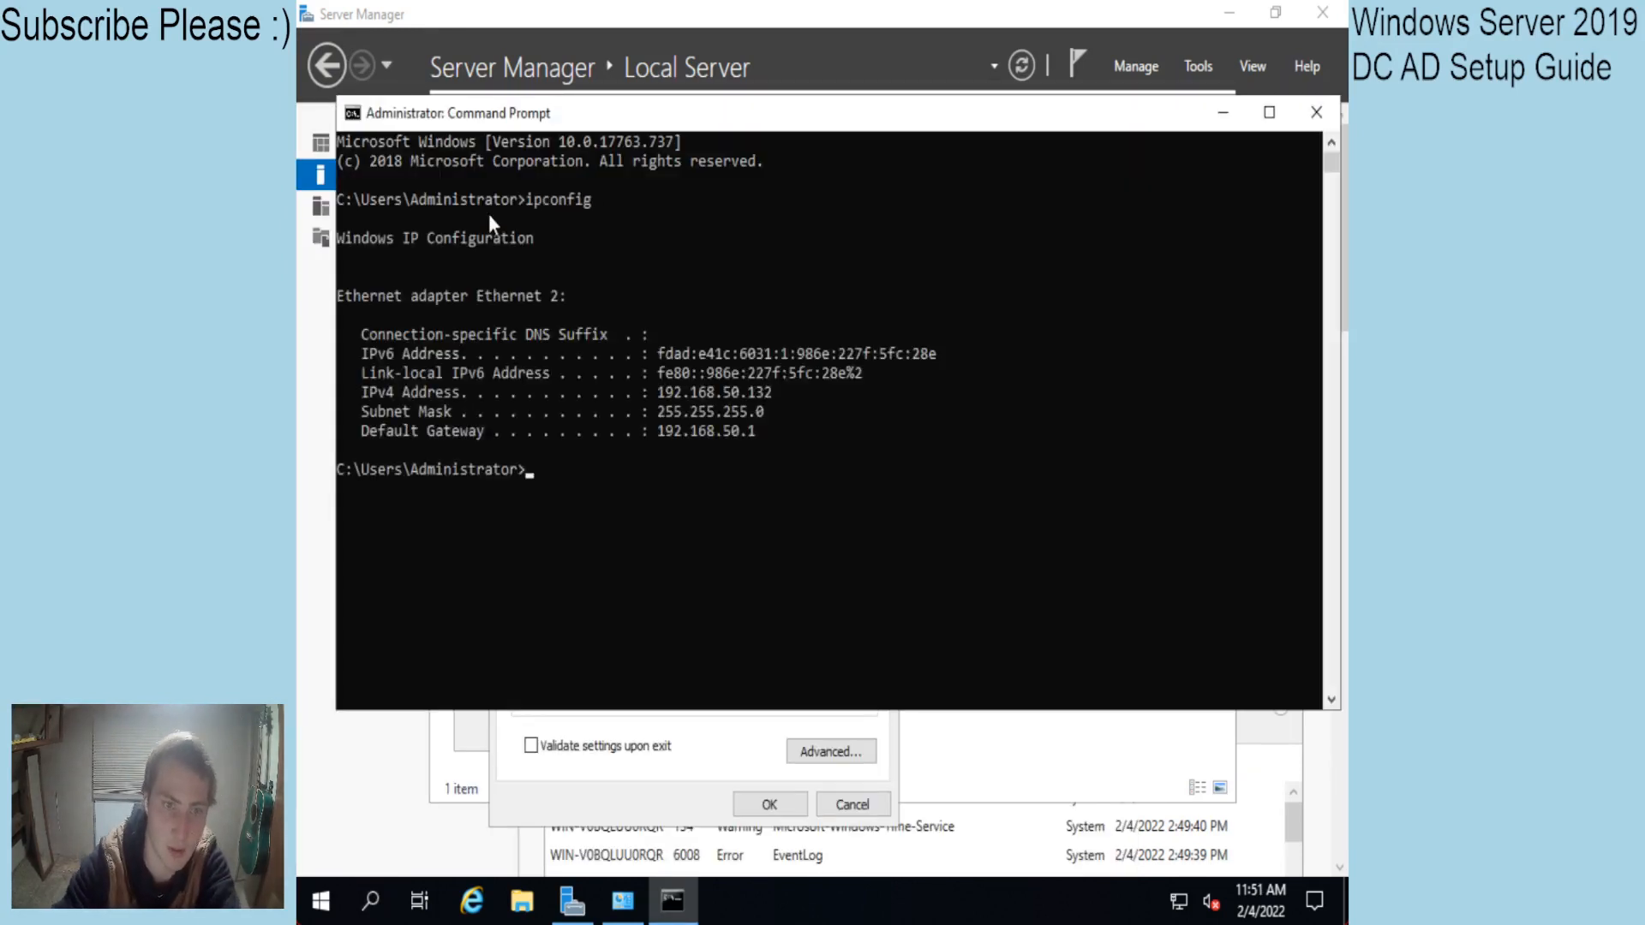
pyautogui.moveTo(774, 391); pyautogui.dragTo(661, 396)
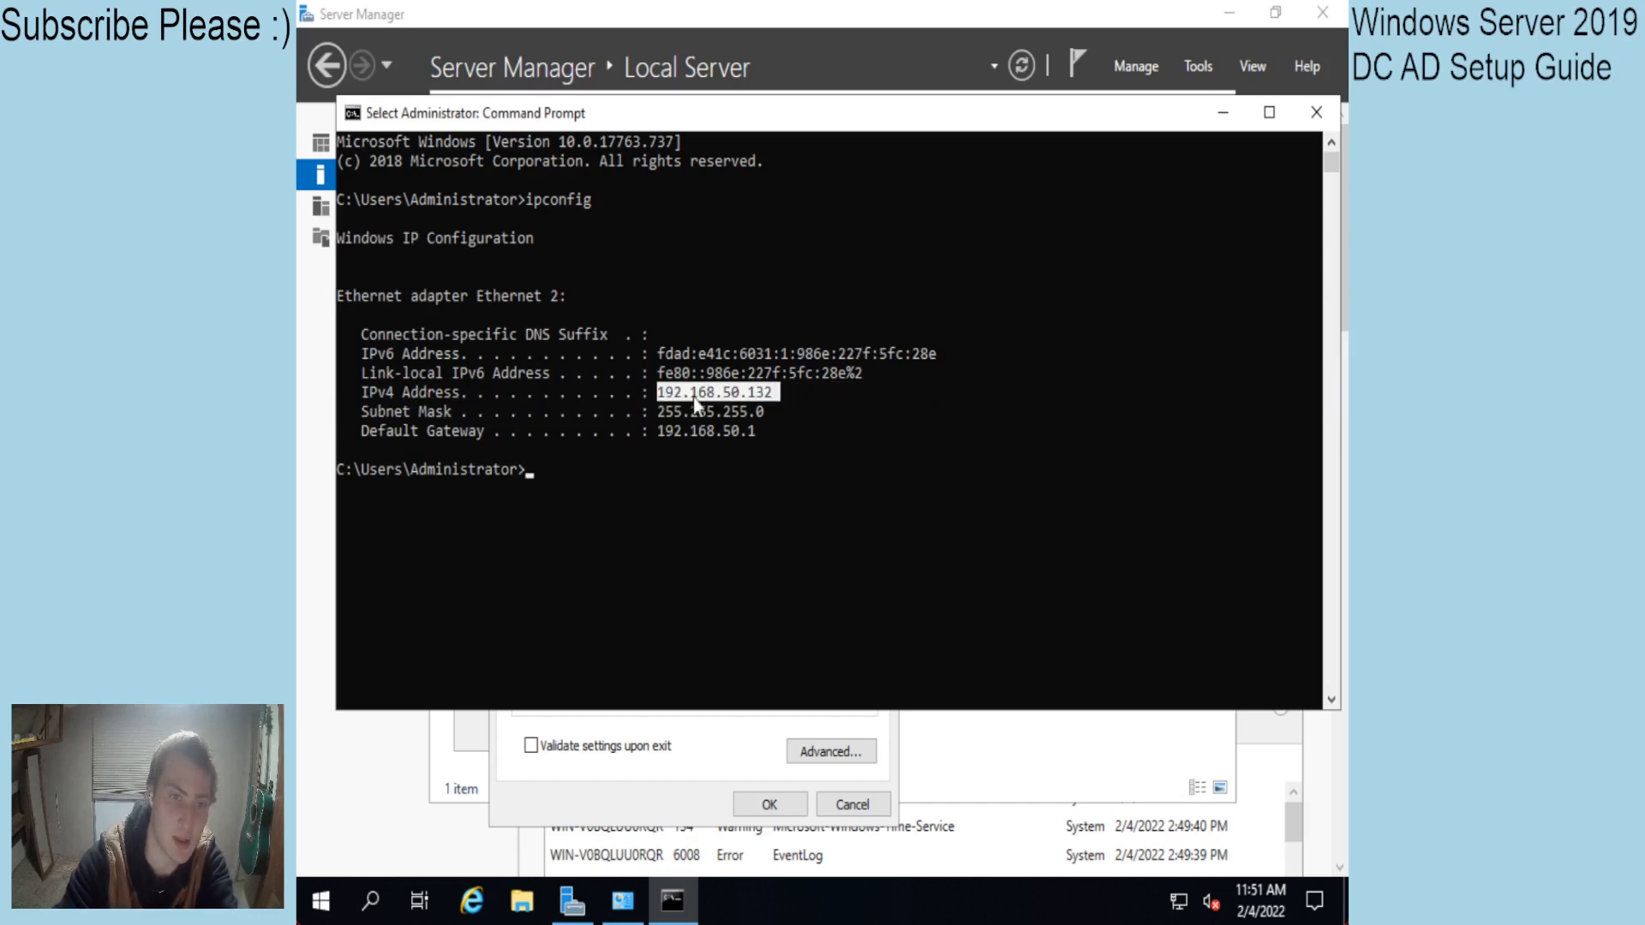
pyautogui.click(735, 396)
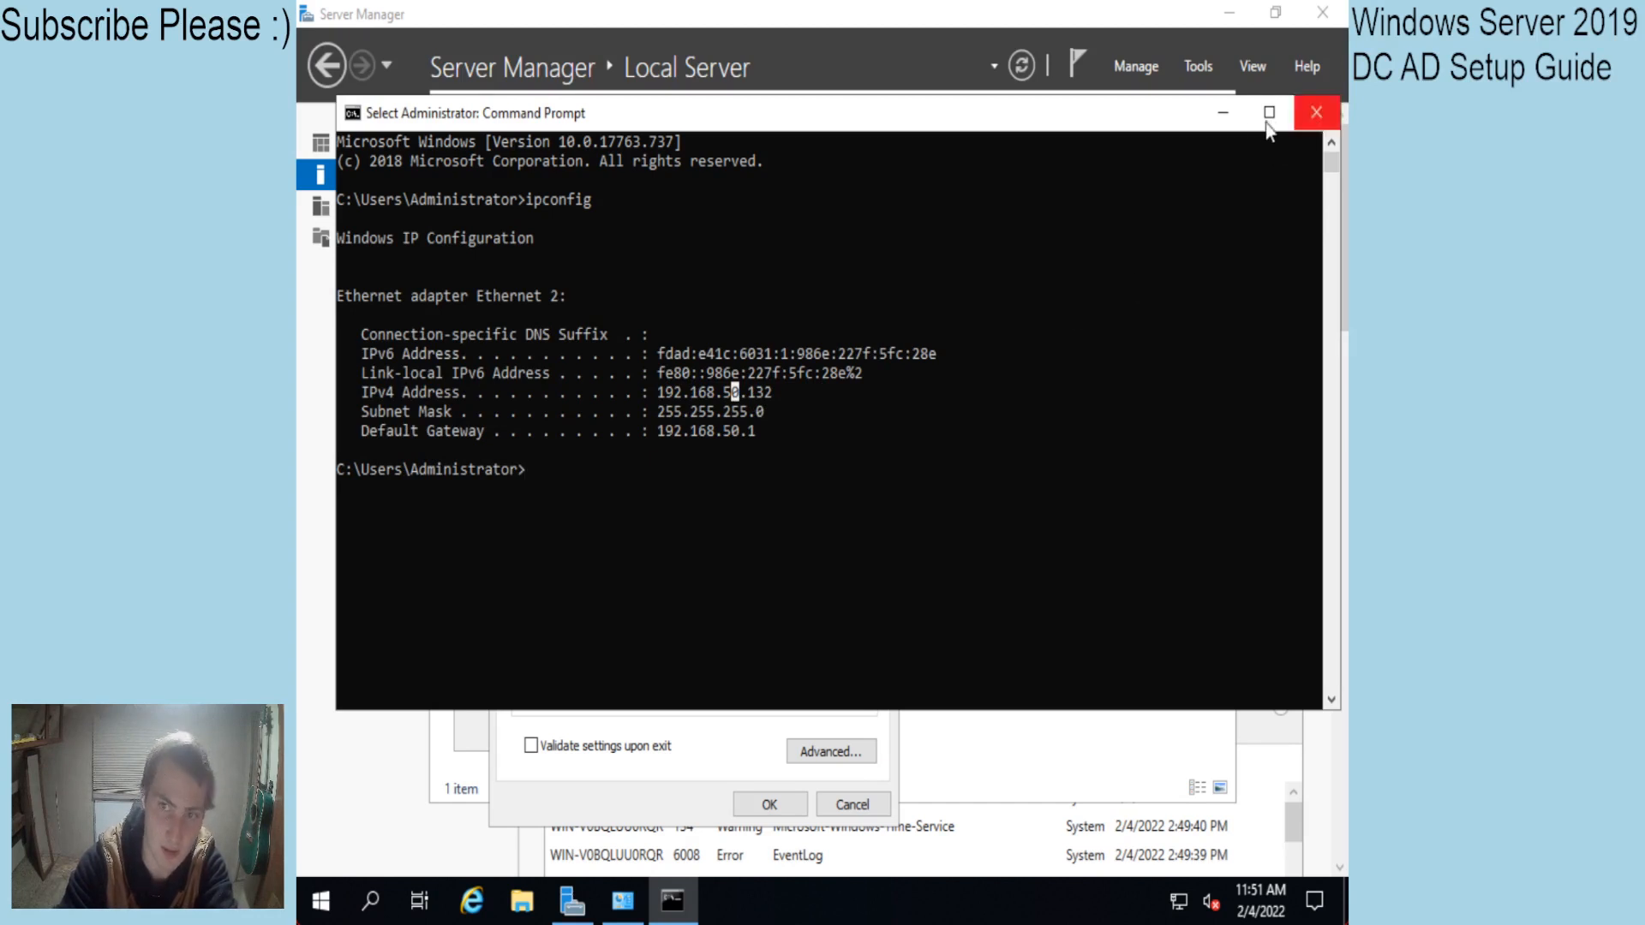
pyautogui.click(1224, 112)
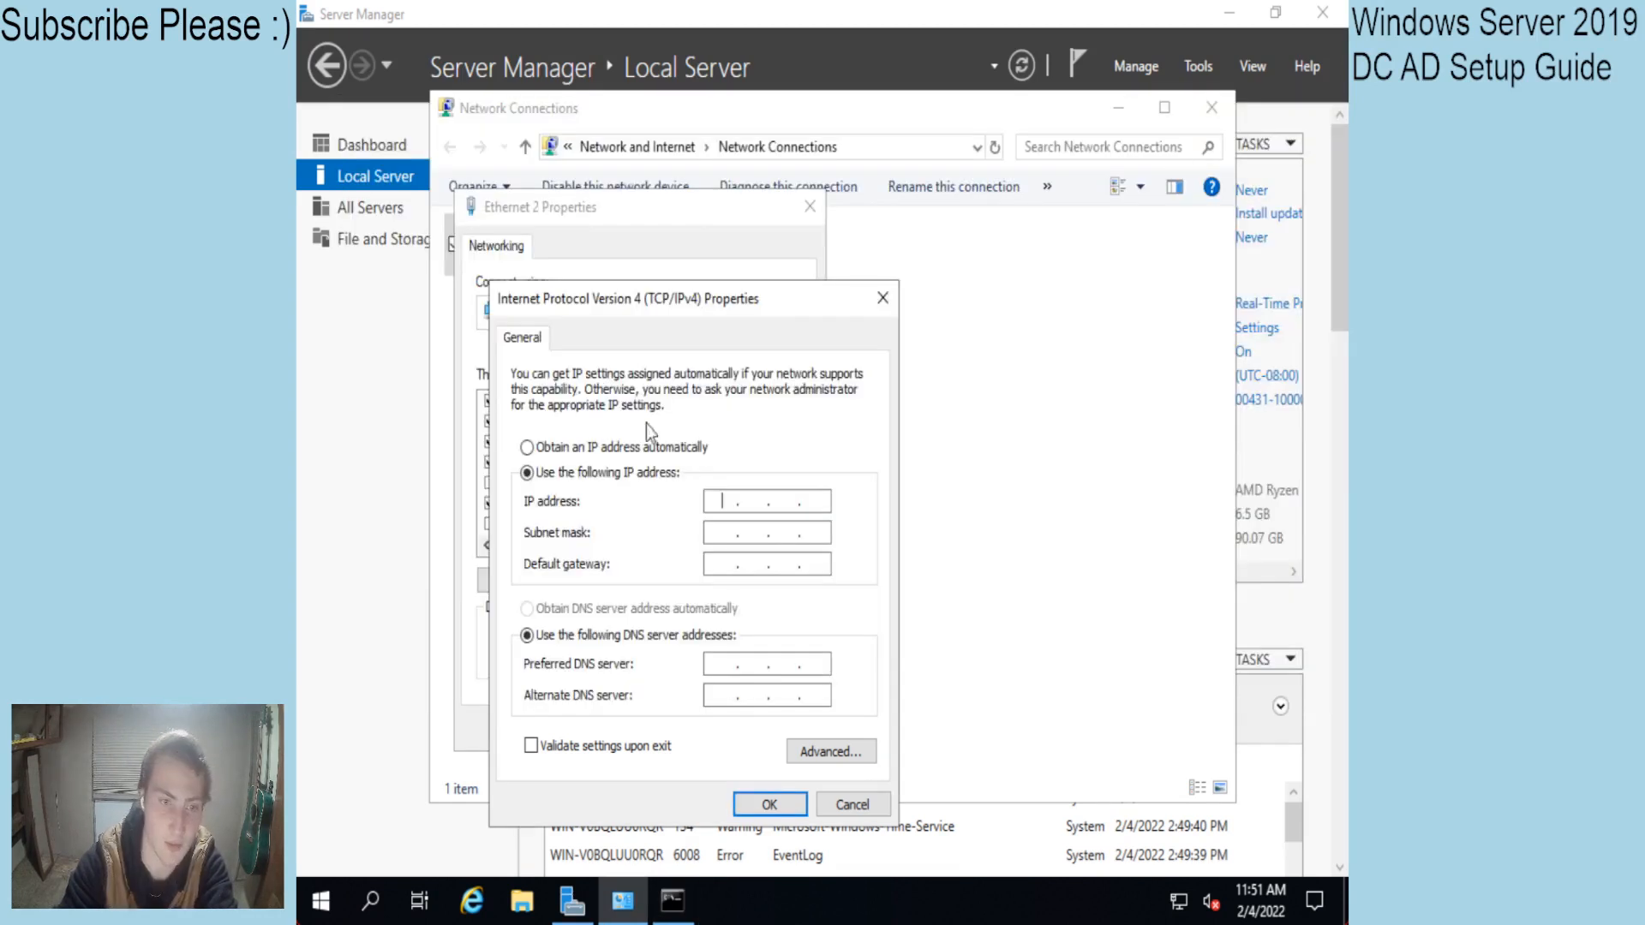
# Enter static IP 192.168.50.132 with mask 255.255.255.0 and default gateway 192.168.50.1.
pyautogui.click(734, 499)
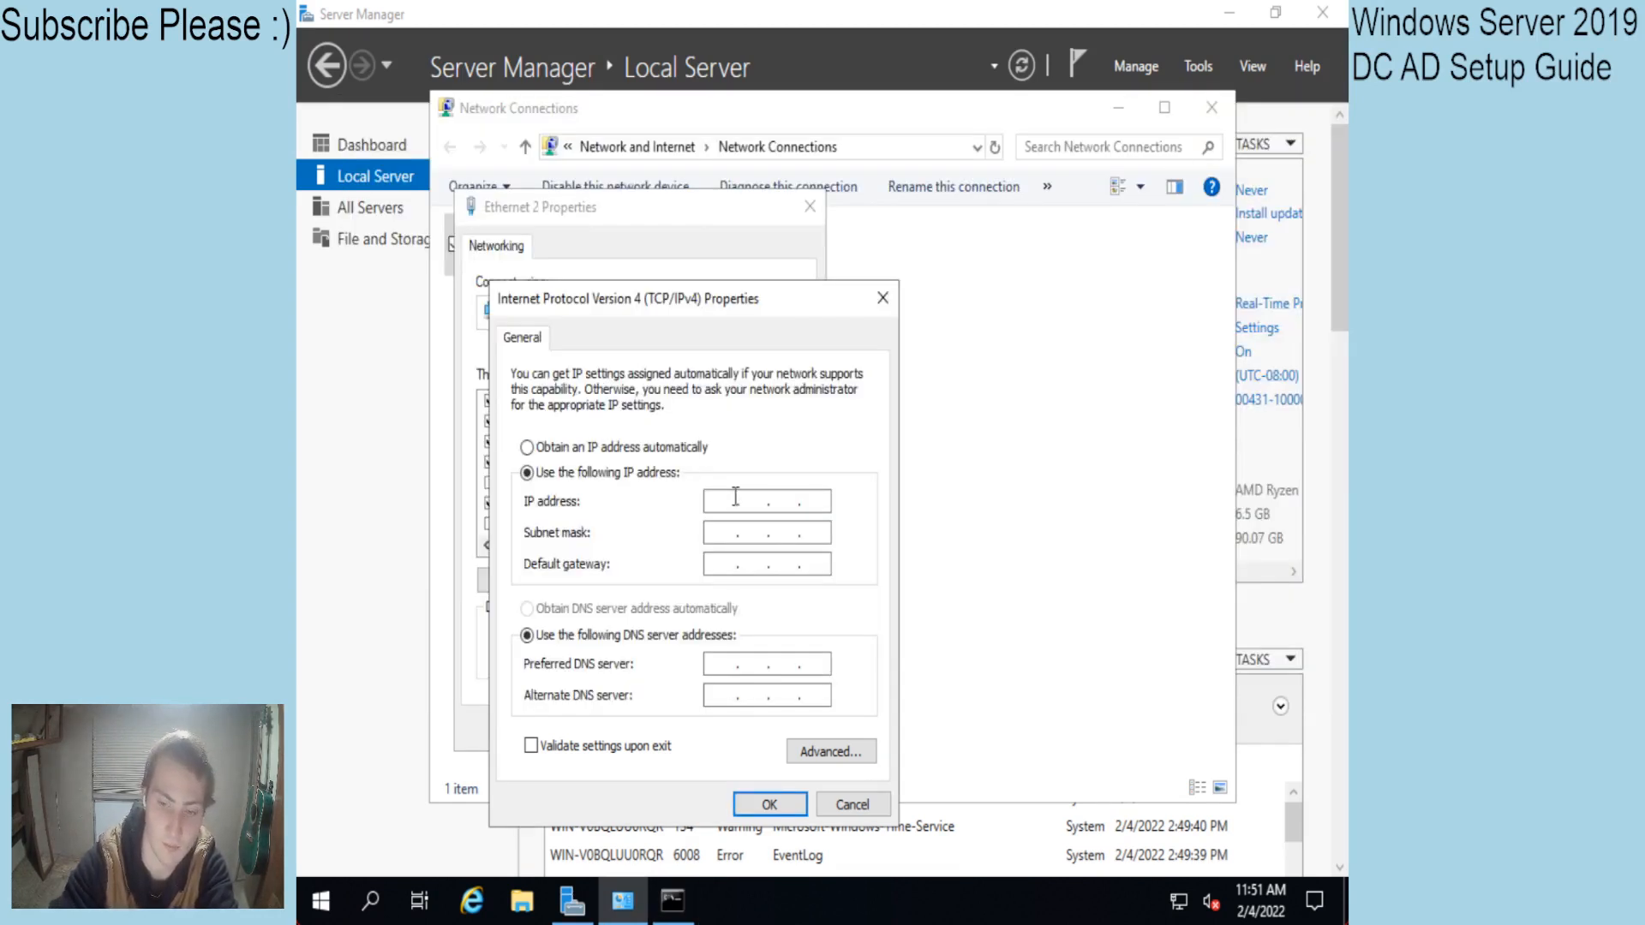
pyautogui.write('192 . ')
pyautogui.write('168 . 50 . 132')
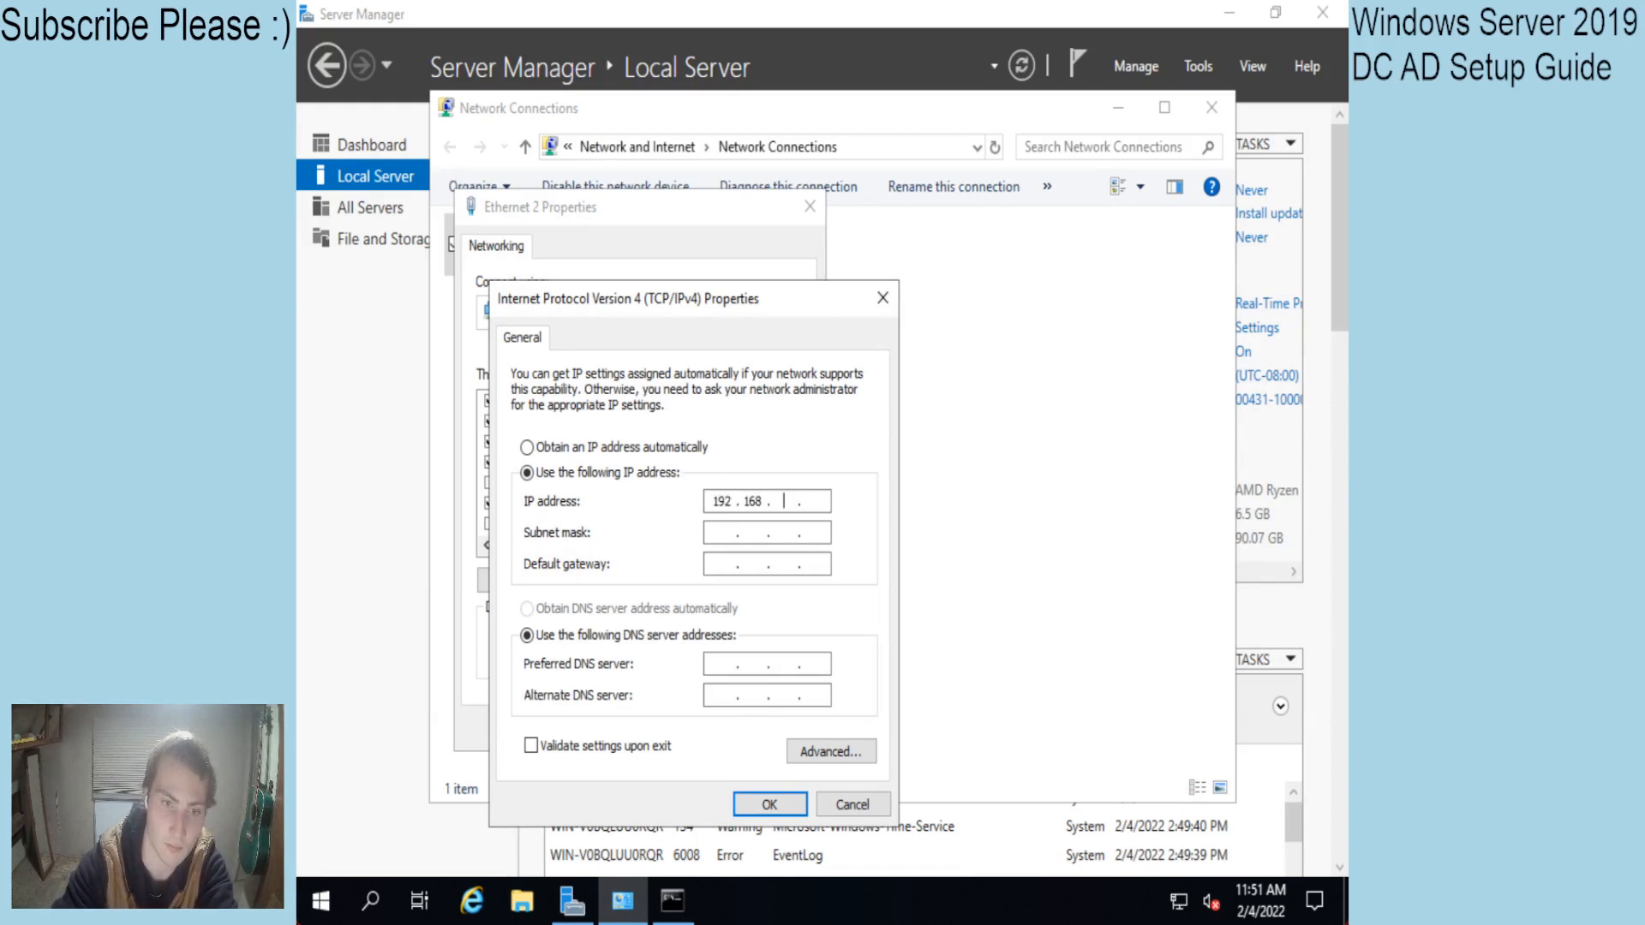
pyautogui.press('Tab')
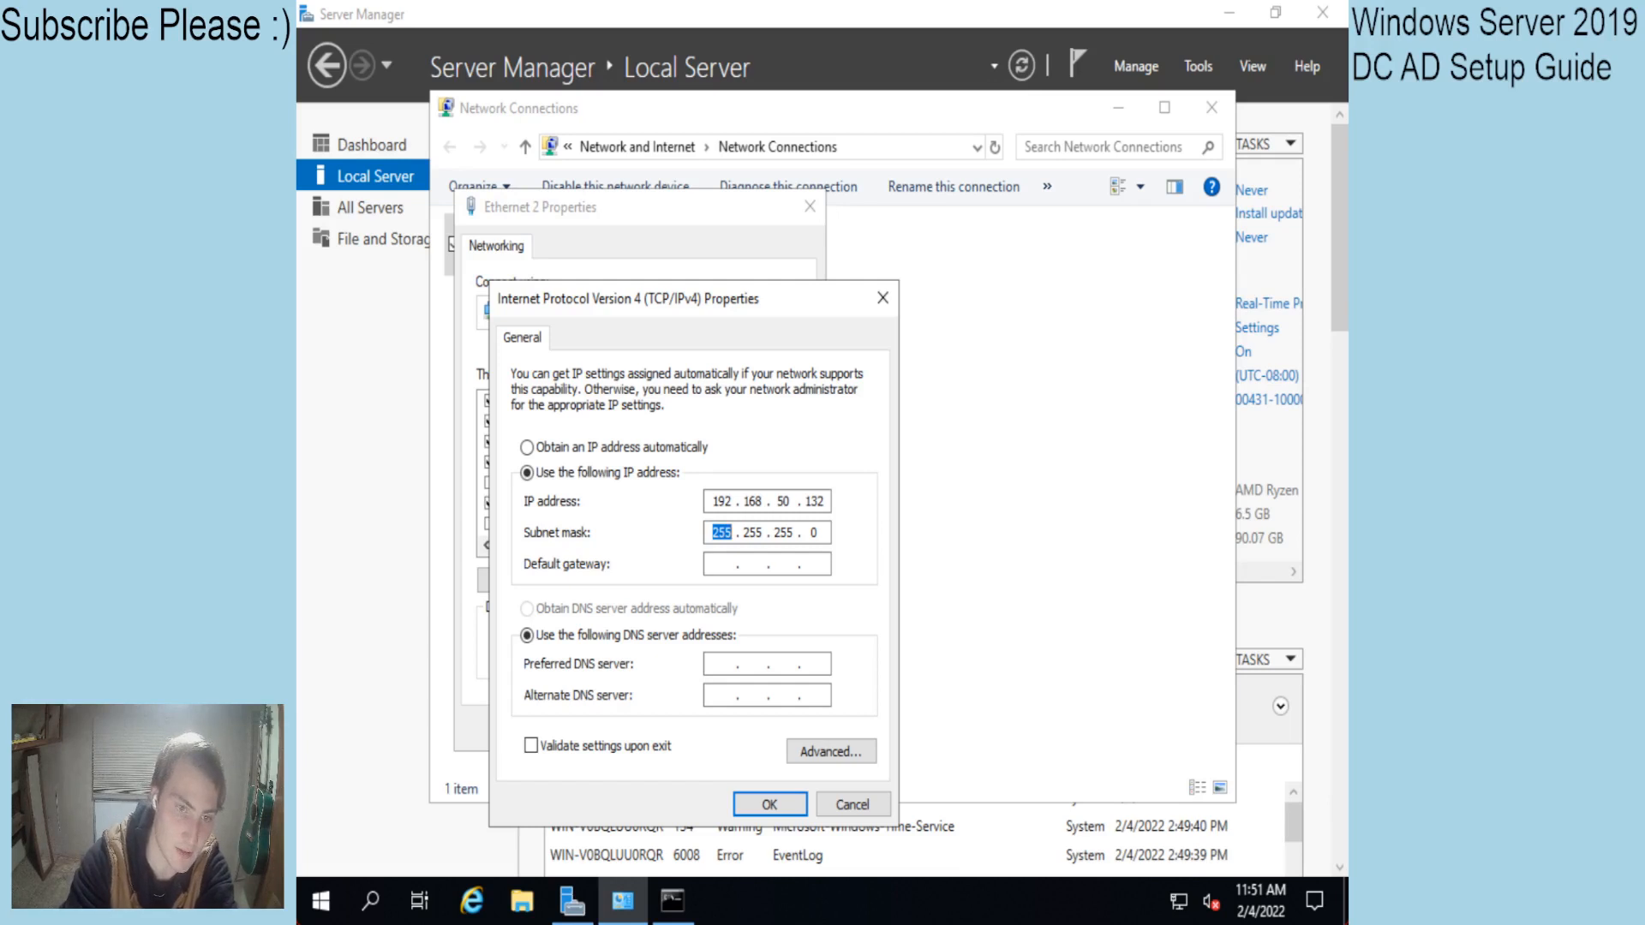
pyautogui.press('Tab')
pyautogui.write('192 . ')
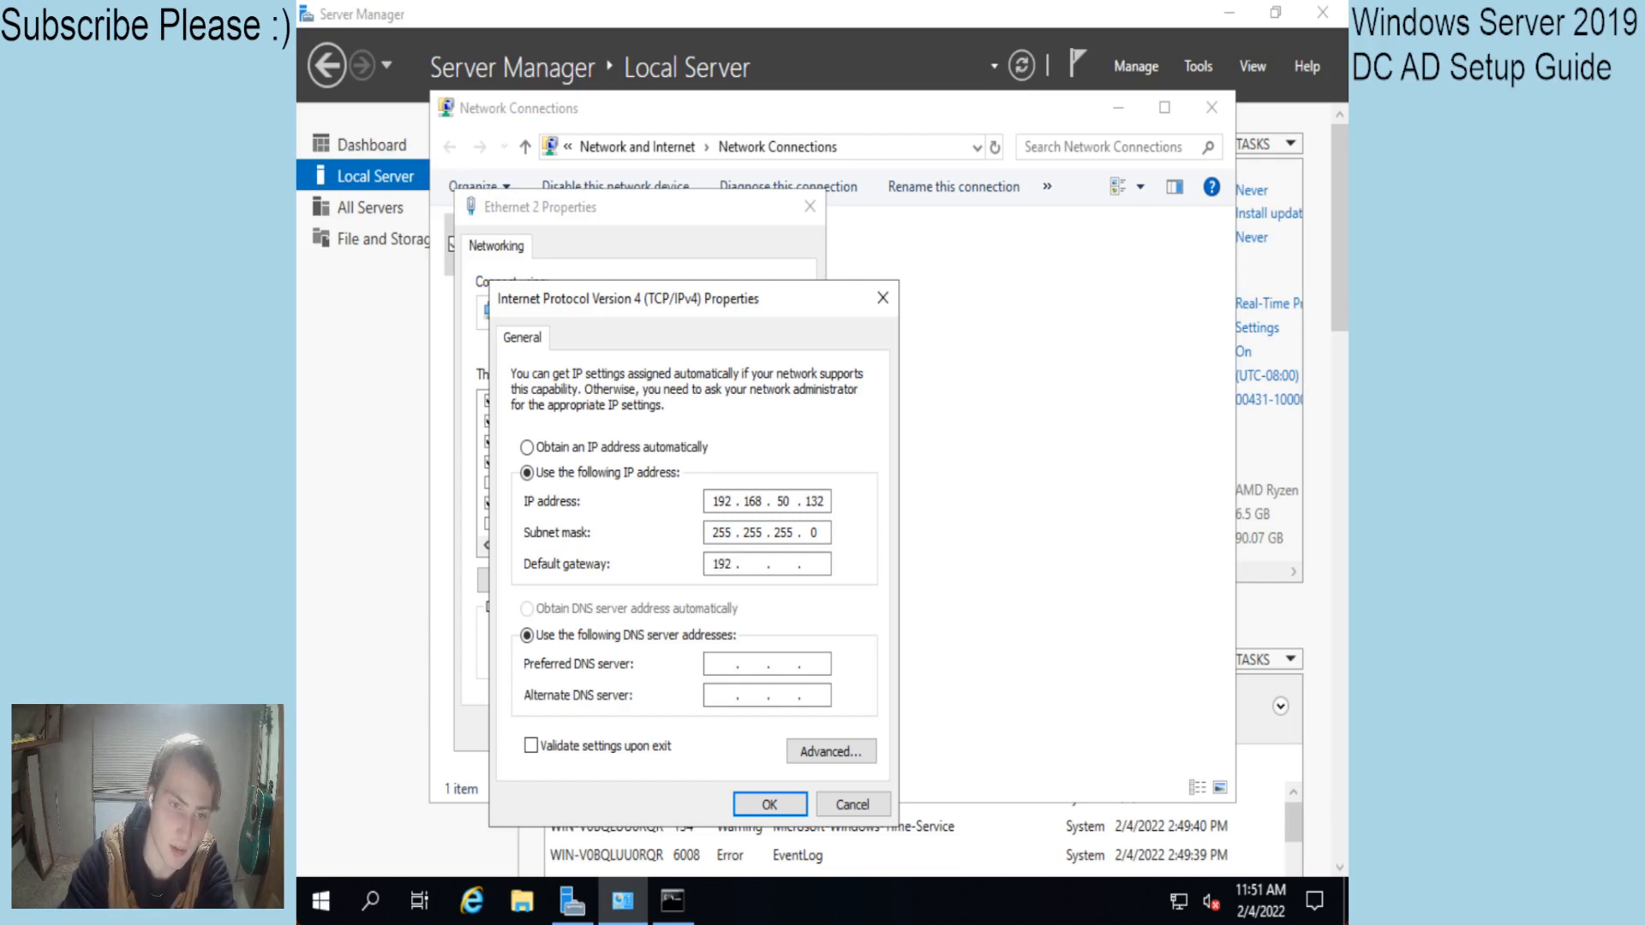
pyautogui.write('168 . 50 . 1')
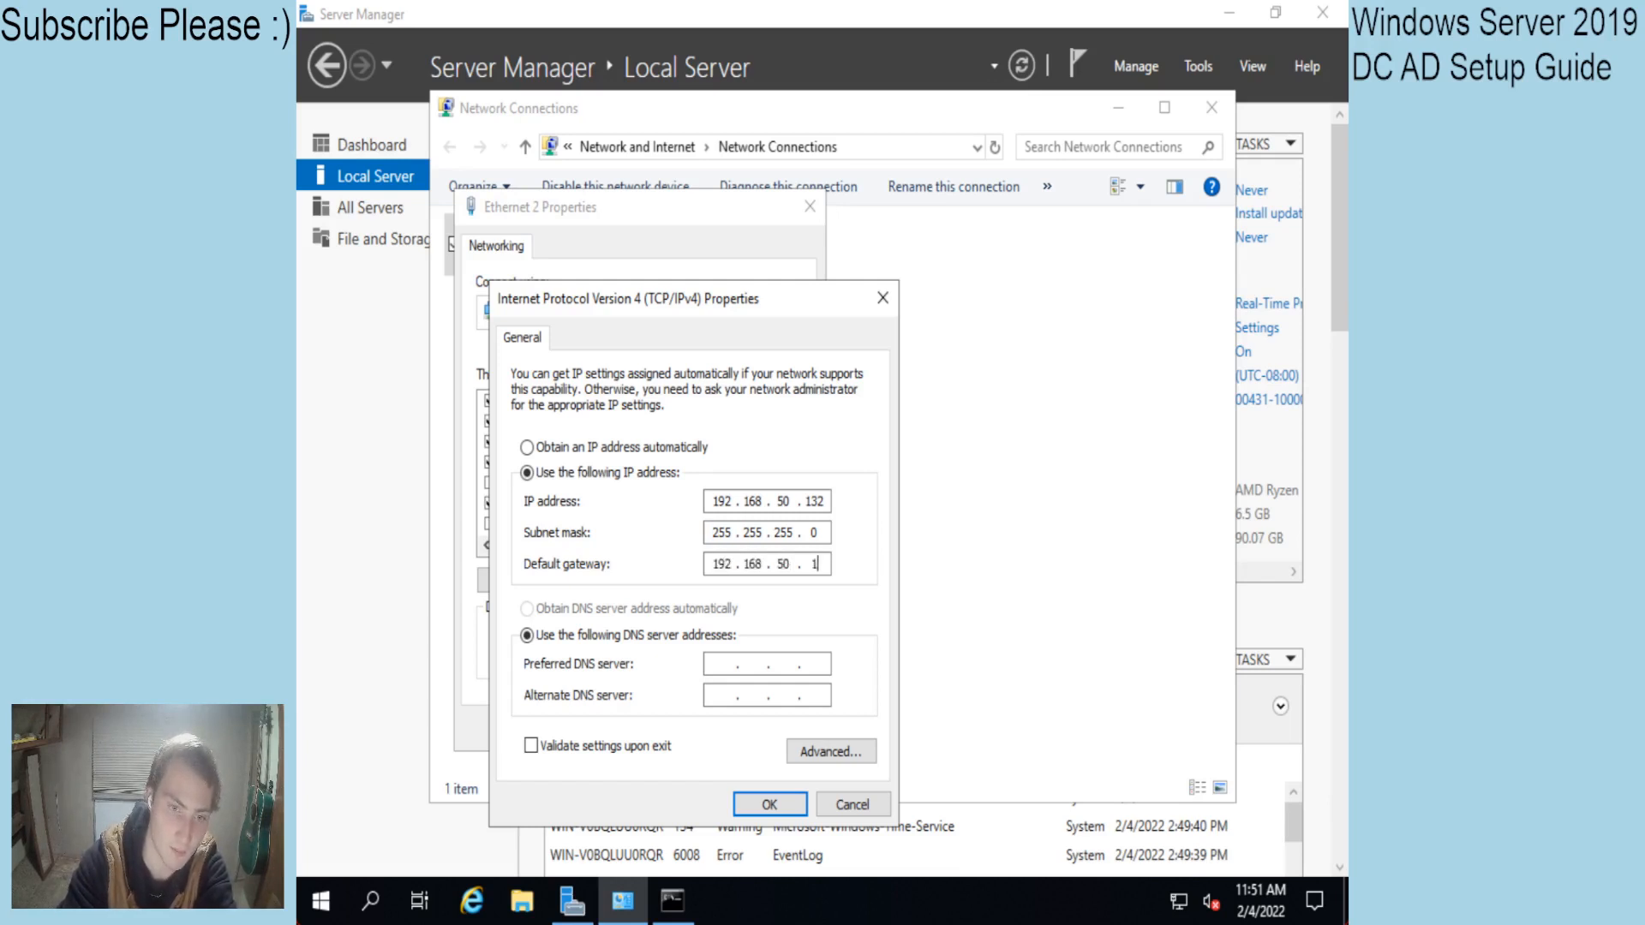
pyautogui.press('Tab')
pyautogui.press('Tab')
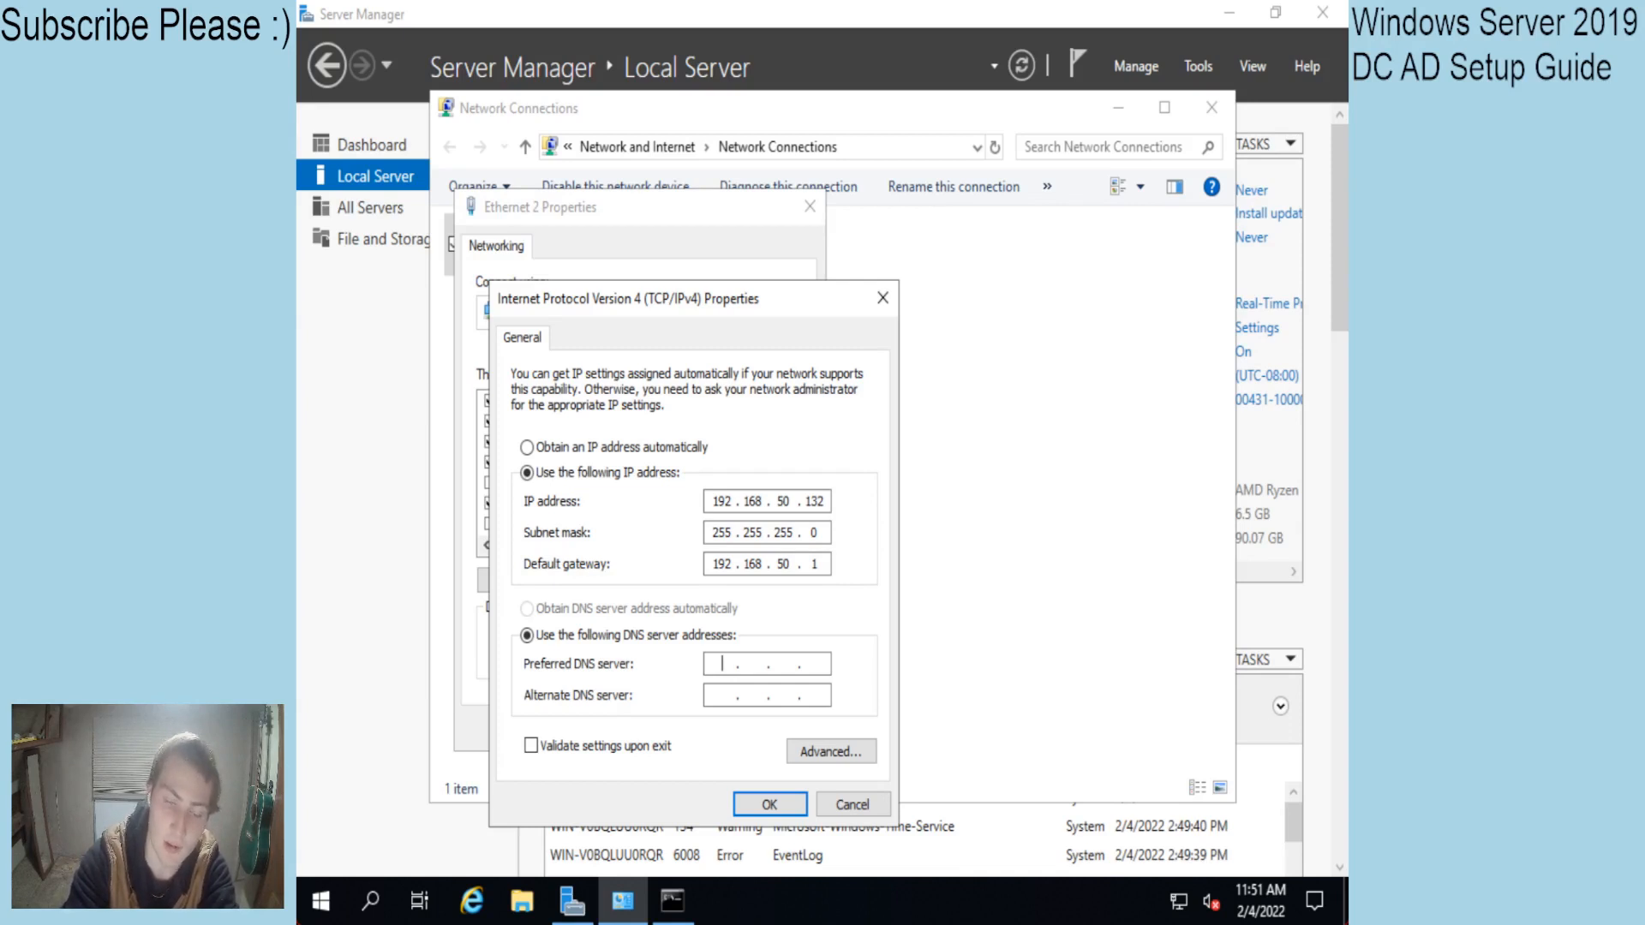
# Set DNS servers 192.168.50.132 and 8.8.8.8, then apply the IPv4 and adapter settings.
pyautogui.write('192')
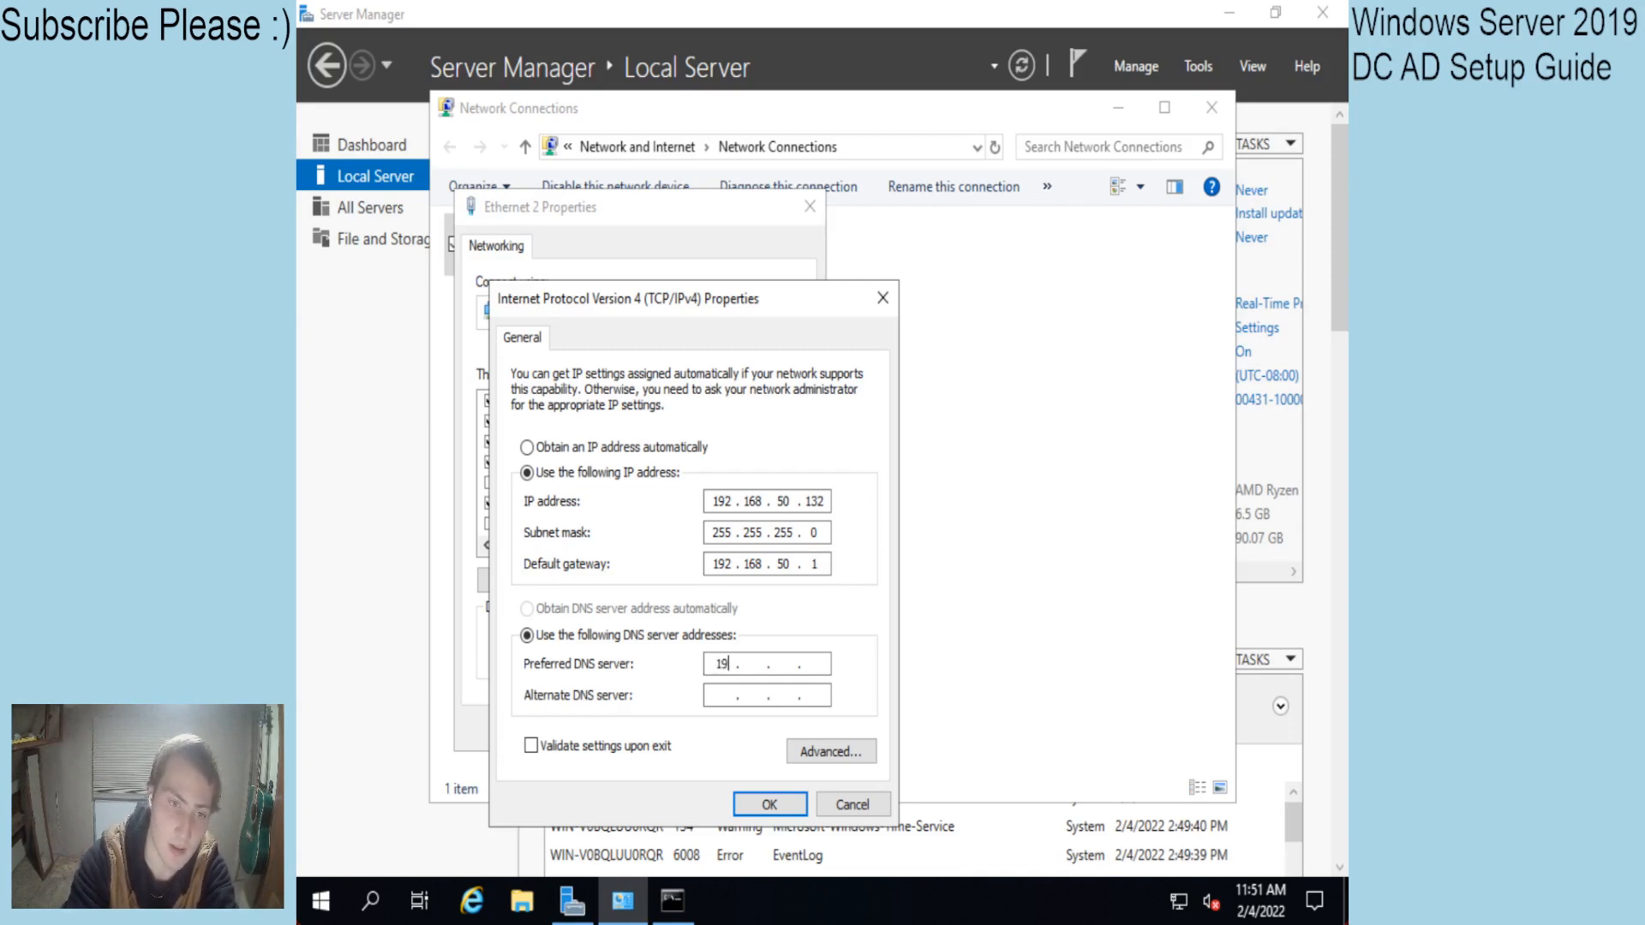
pyautogui.write('16850')
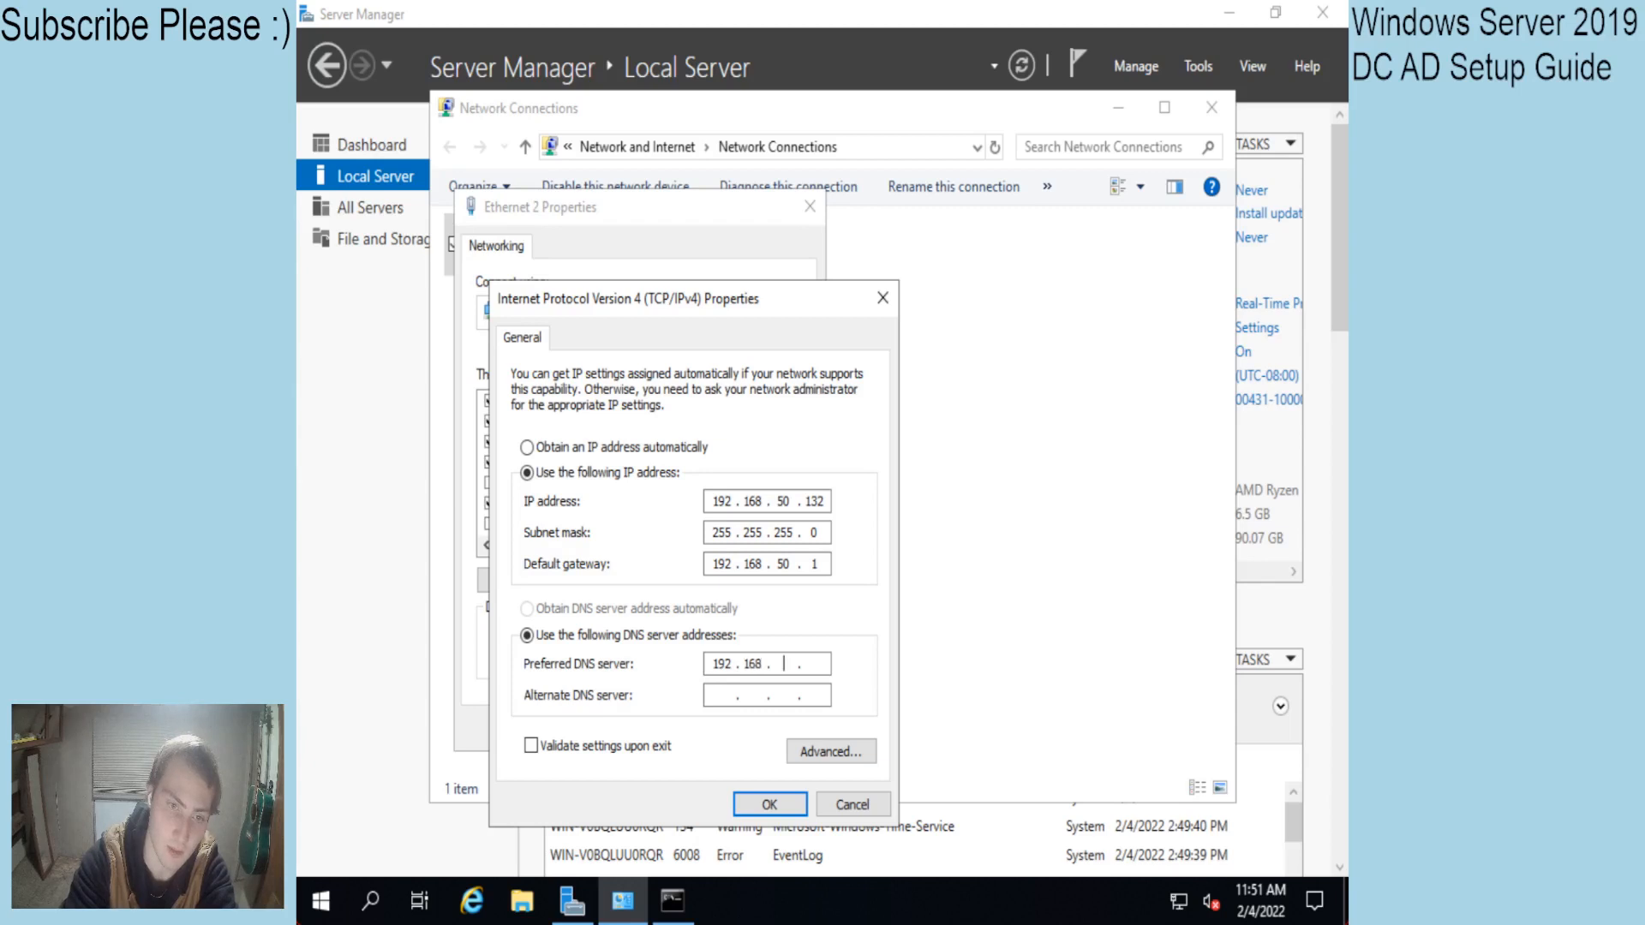
pyautogui.write('1')
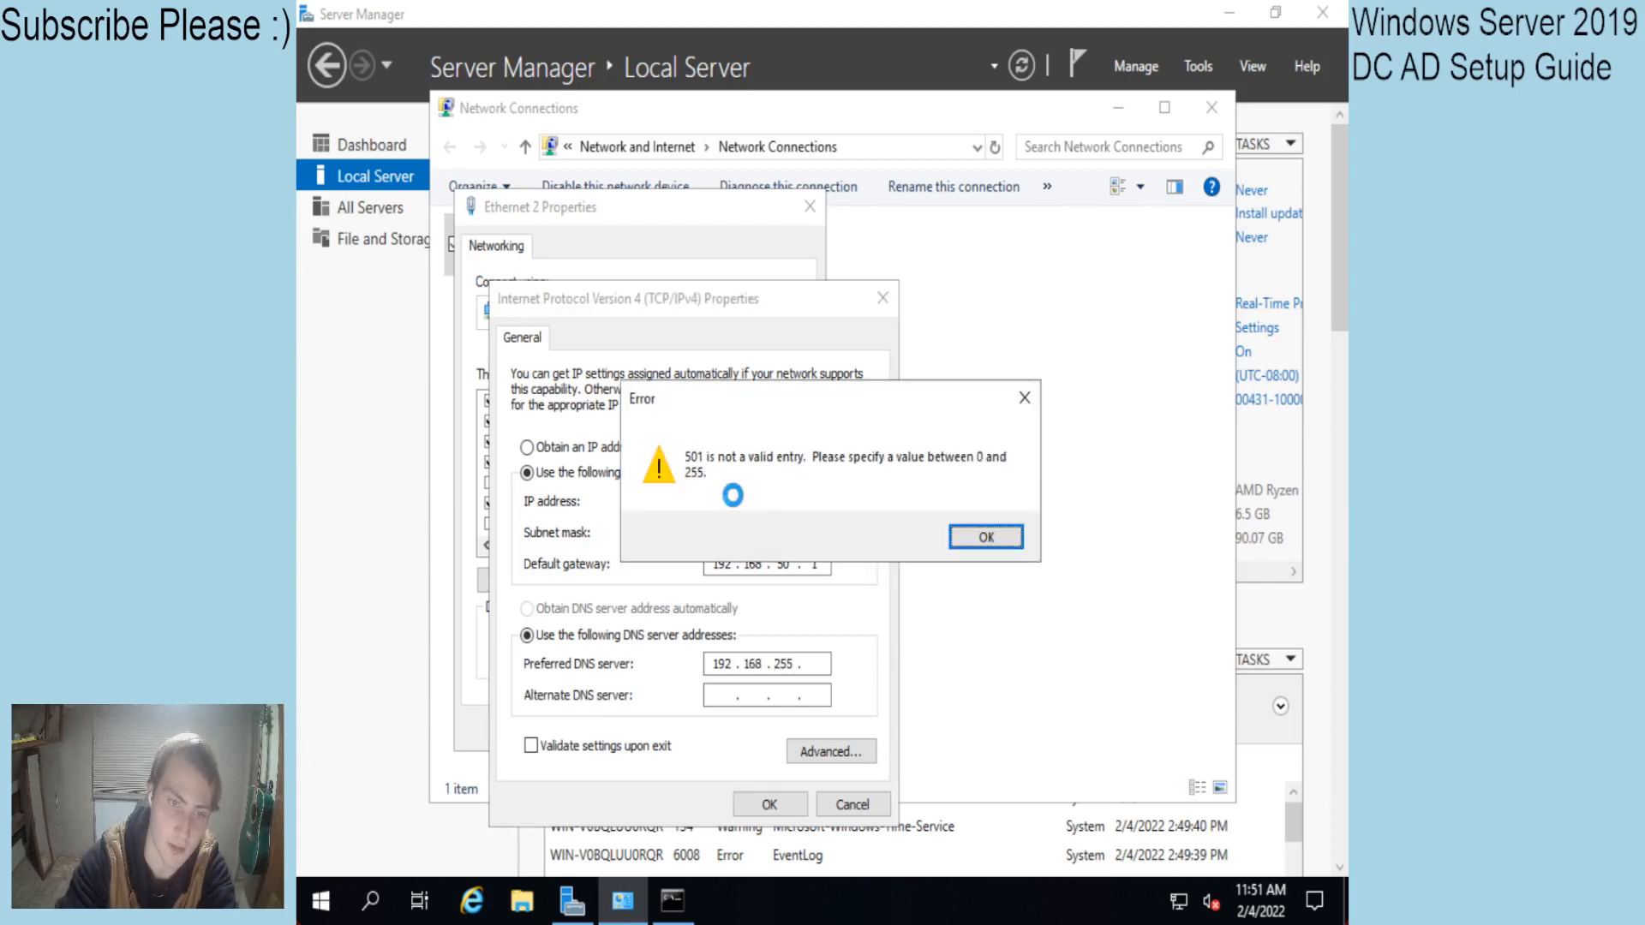
pyautogui.click(1009, 535)
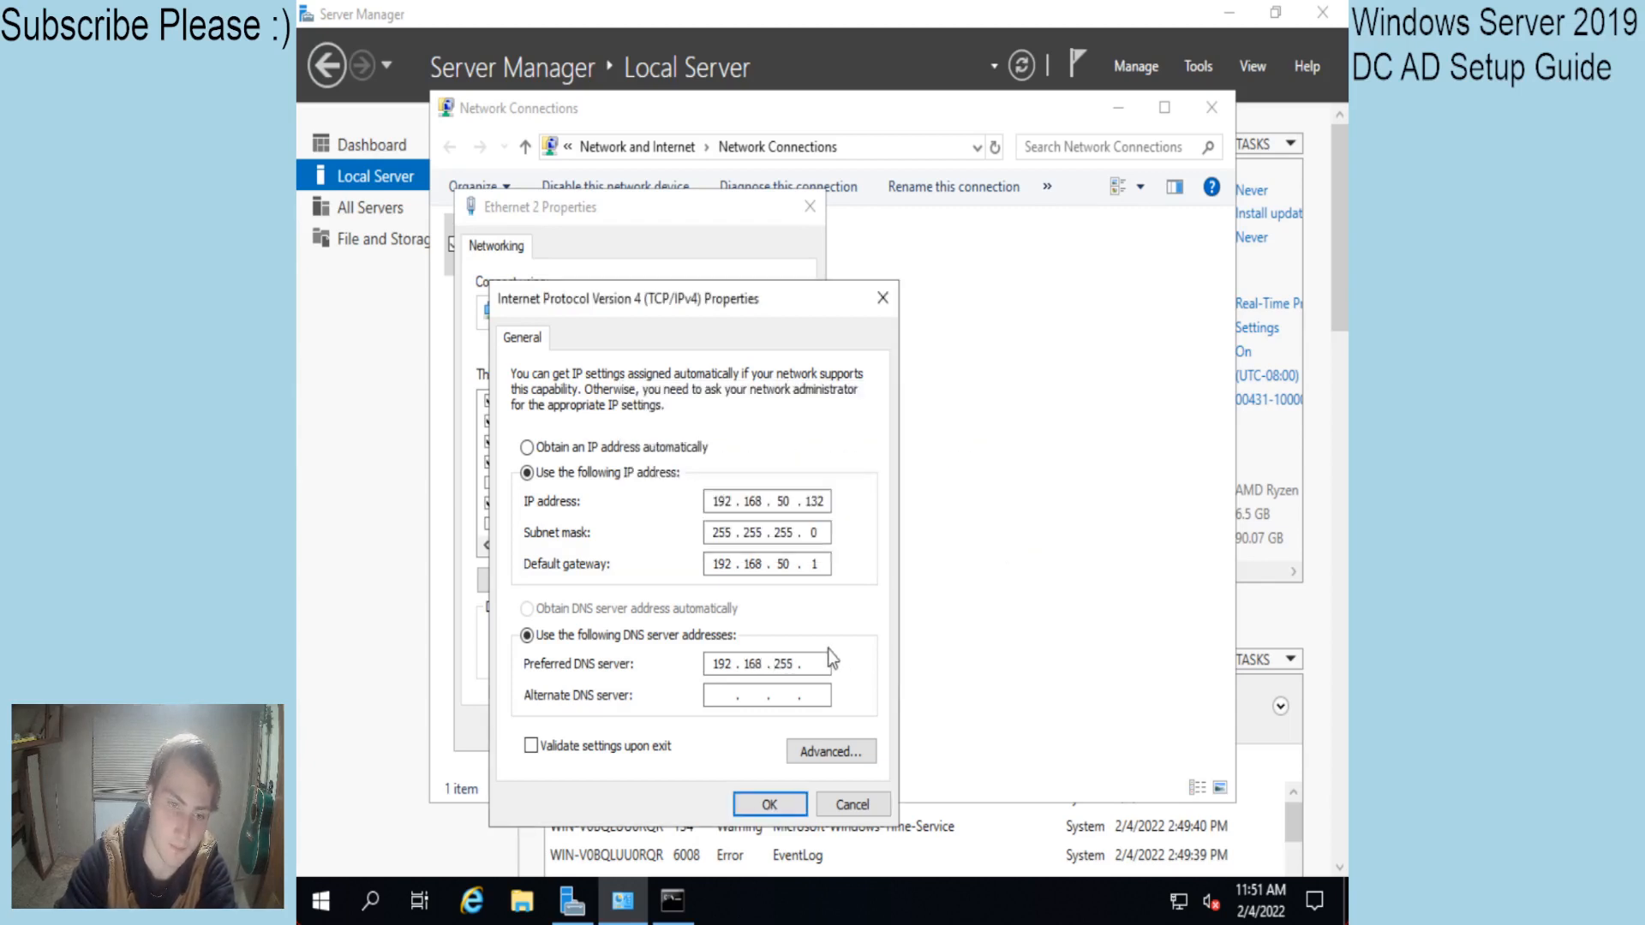
pyautogui.click(794, 670)
pyautogui.press('BackSpace')
pyautogui.press('BackSpace')
pyautogui.press('BackSpace')
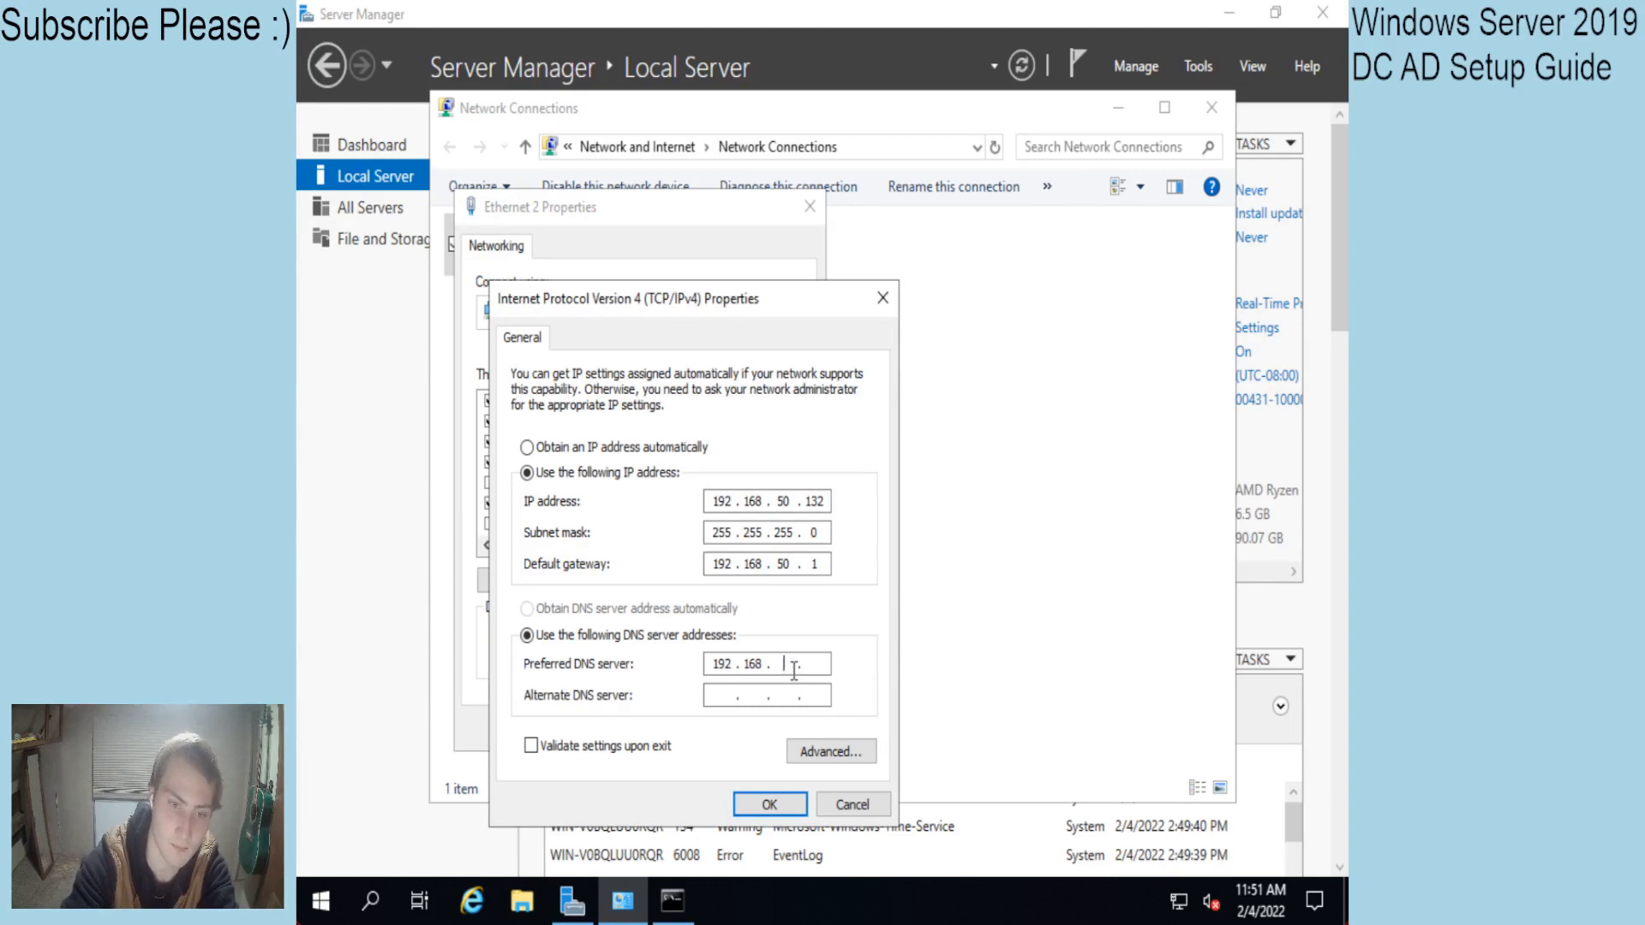
pyautogui.write('50.132')
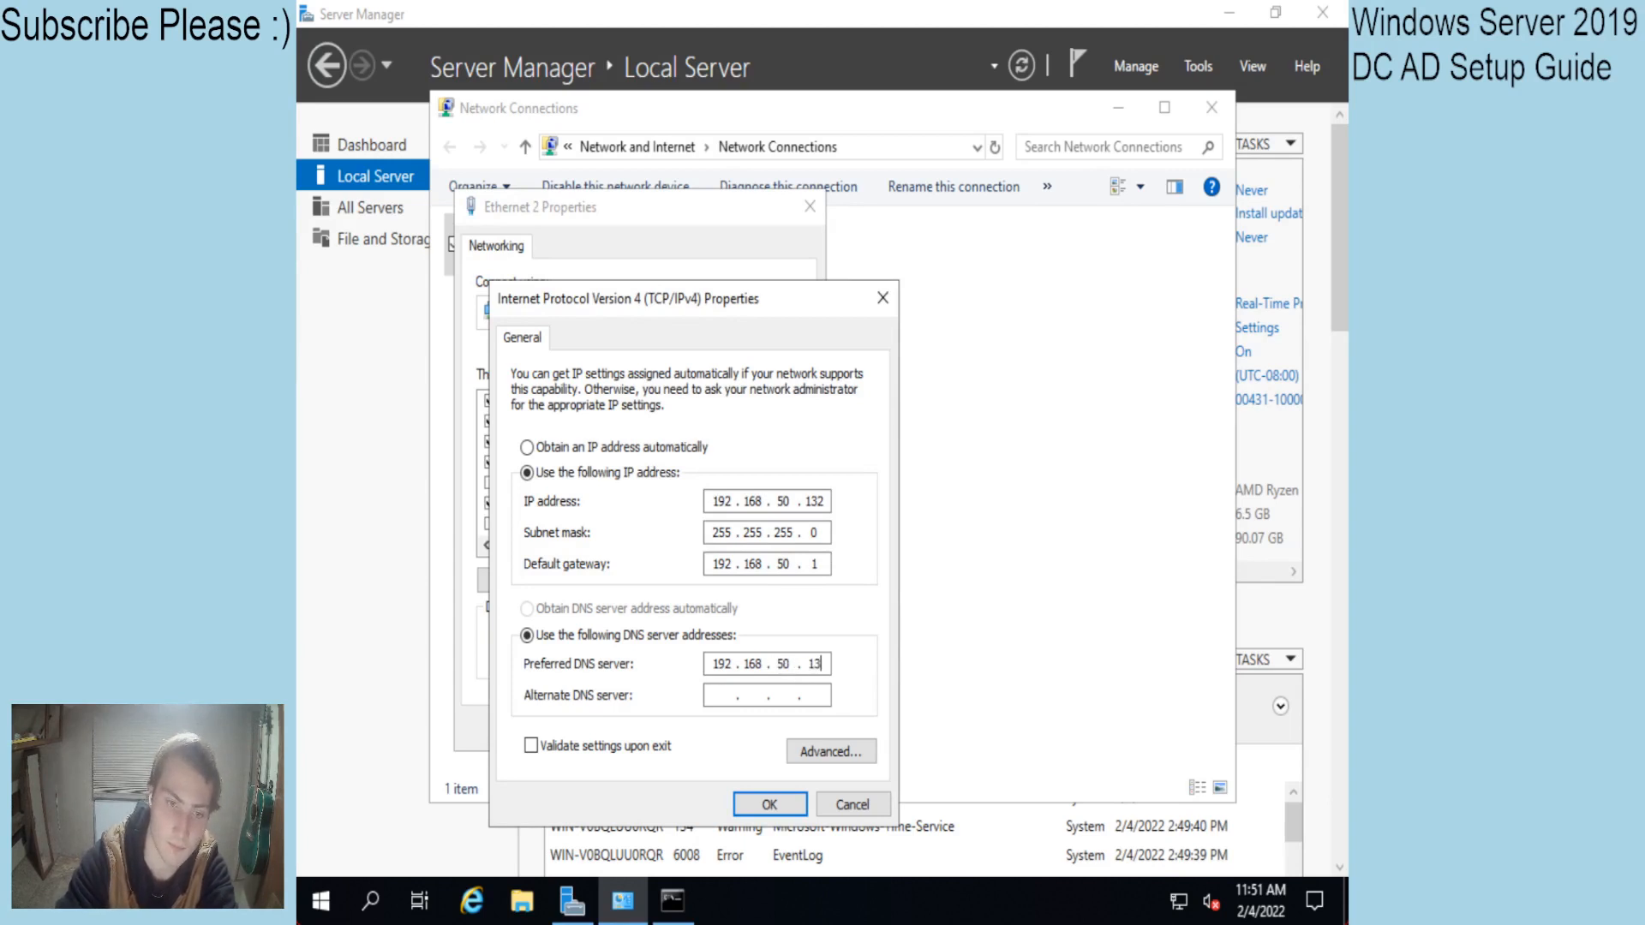
pyautogui.press('Tab')
pyautogui.write('8')
pyautogui.press('Tab')
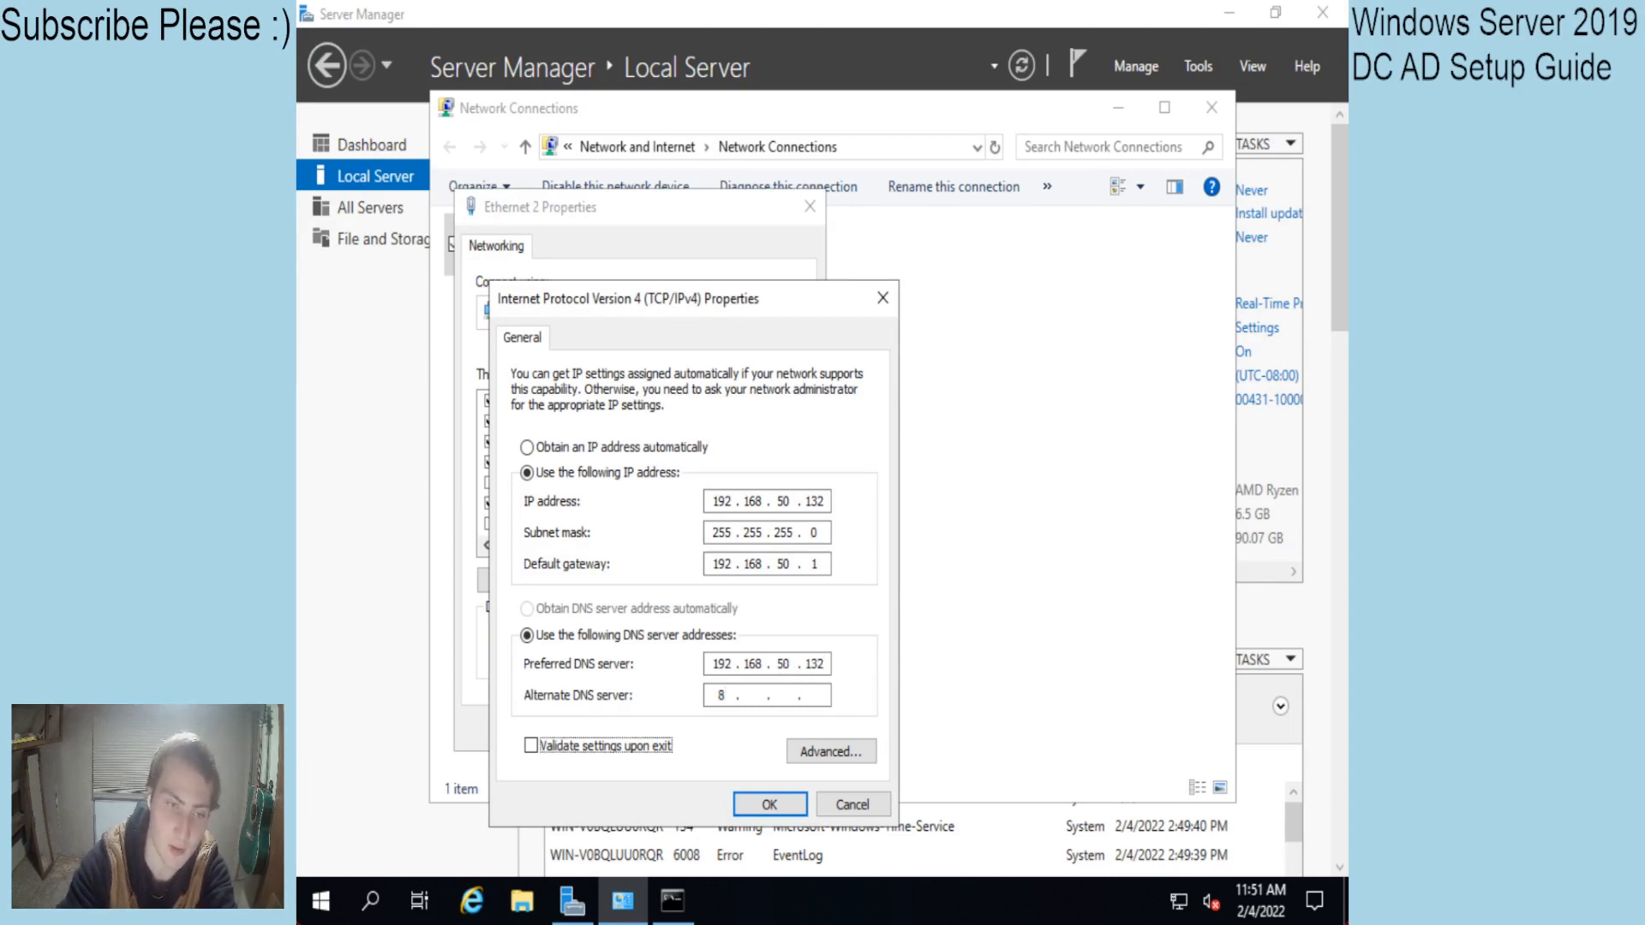
pyautogui.click(755, 696)
pyautogui.write('8')
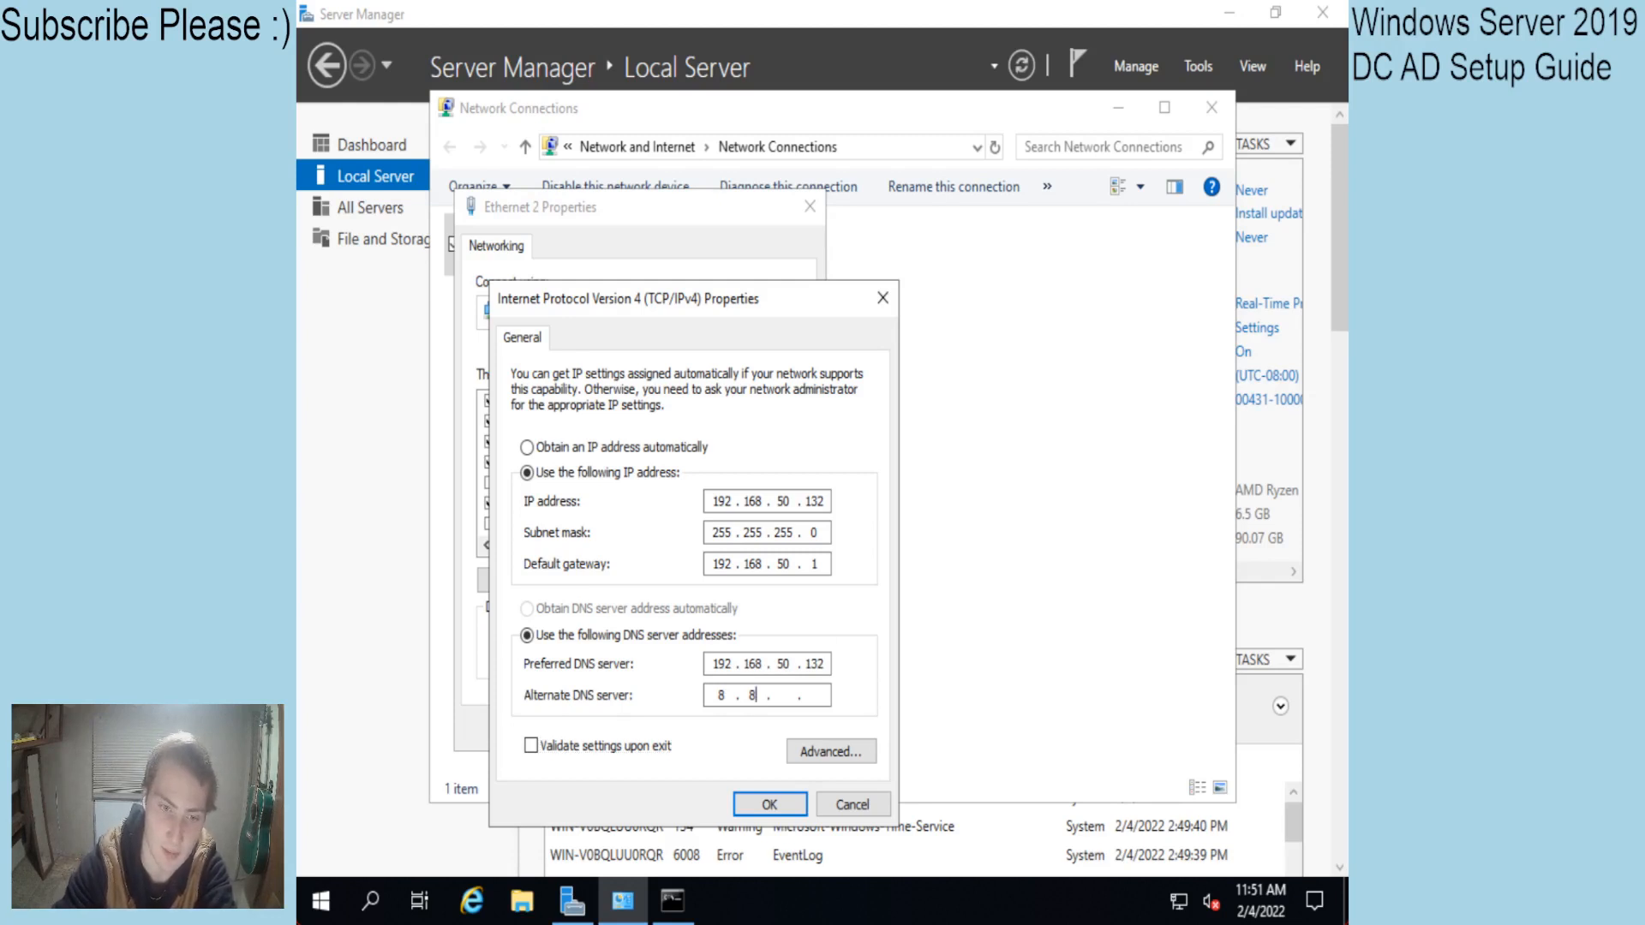
pyautogui.write('.8.8')
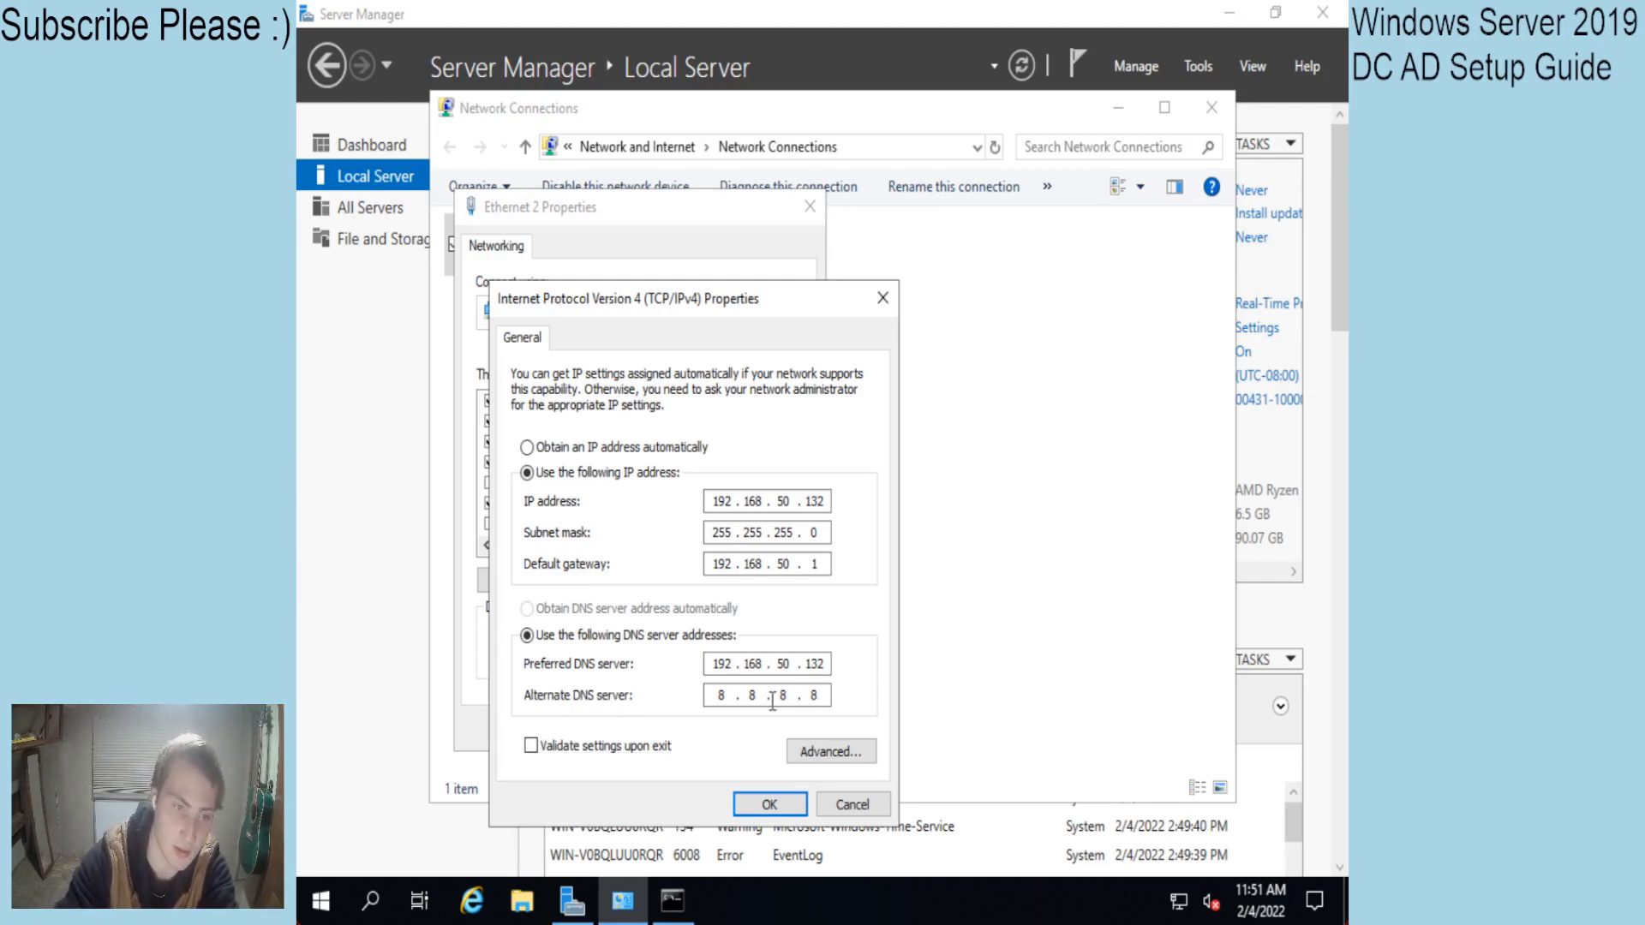
pyautogui.click(768, 804)
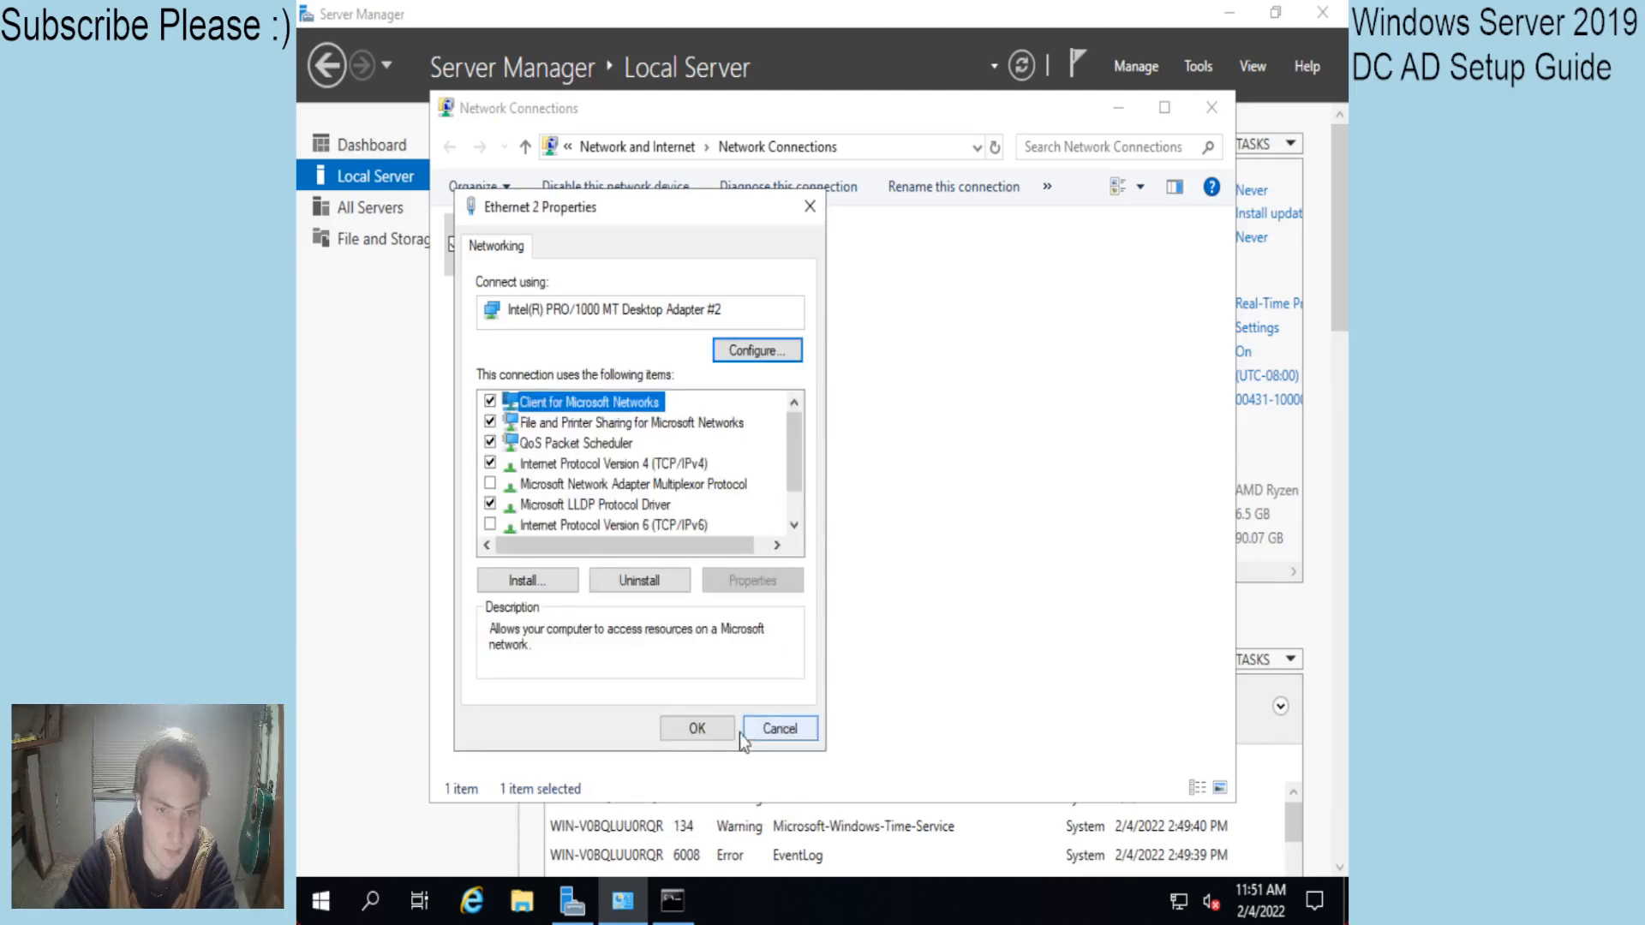
pyautogui.click(707, 735)
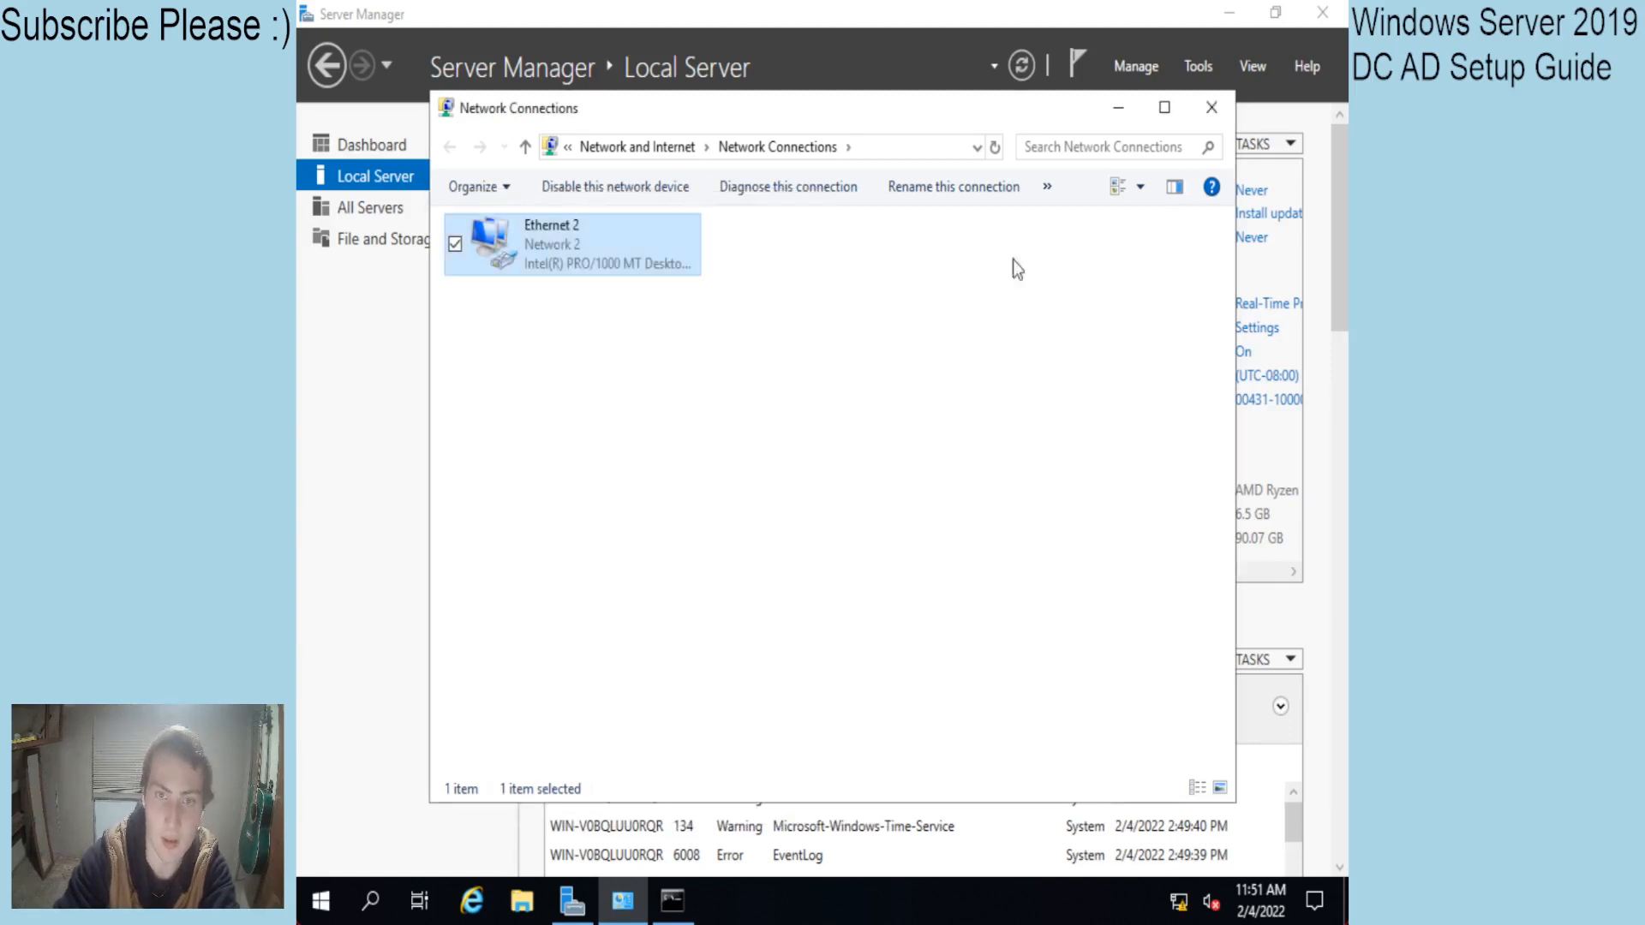
# Rename the computer to Win2019DC in System Properties and restart the server to apply it.
pyautogui.click(1211, 106)
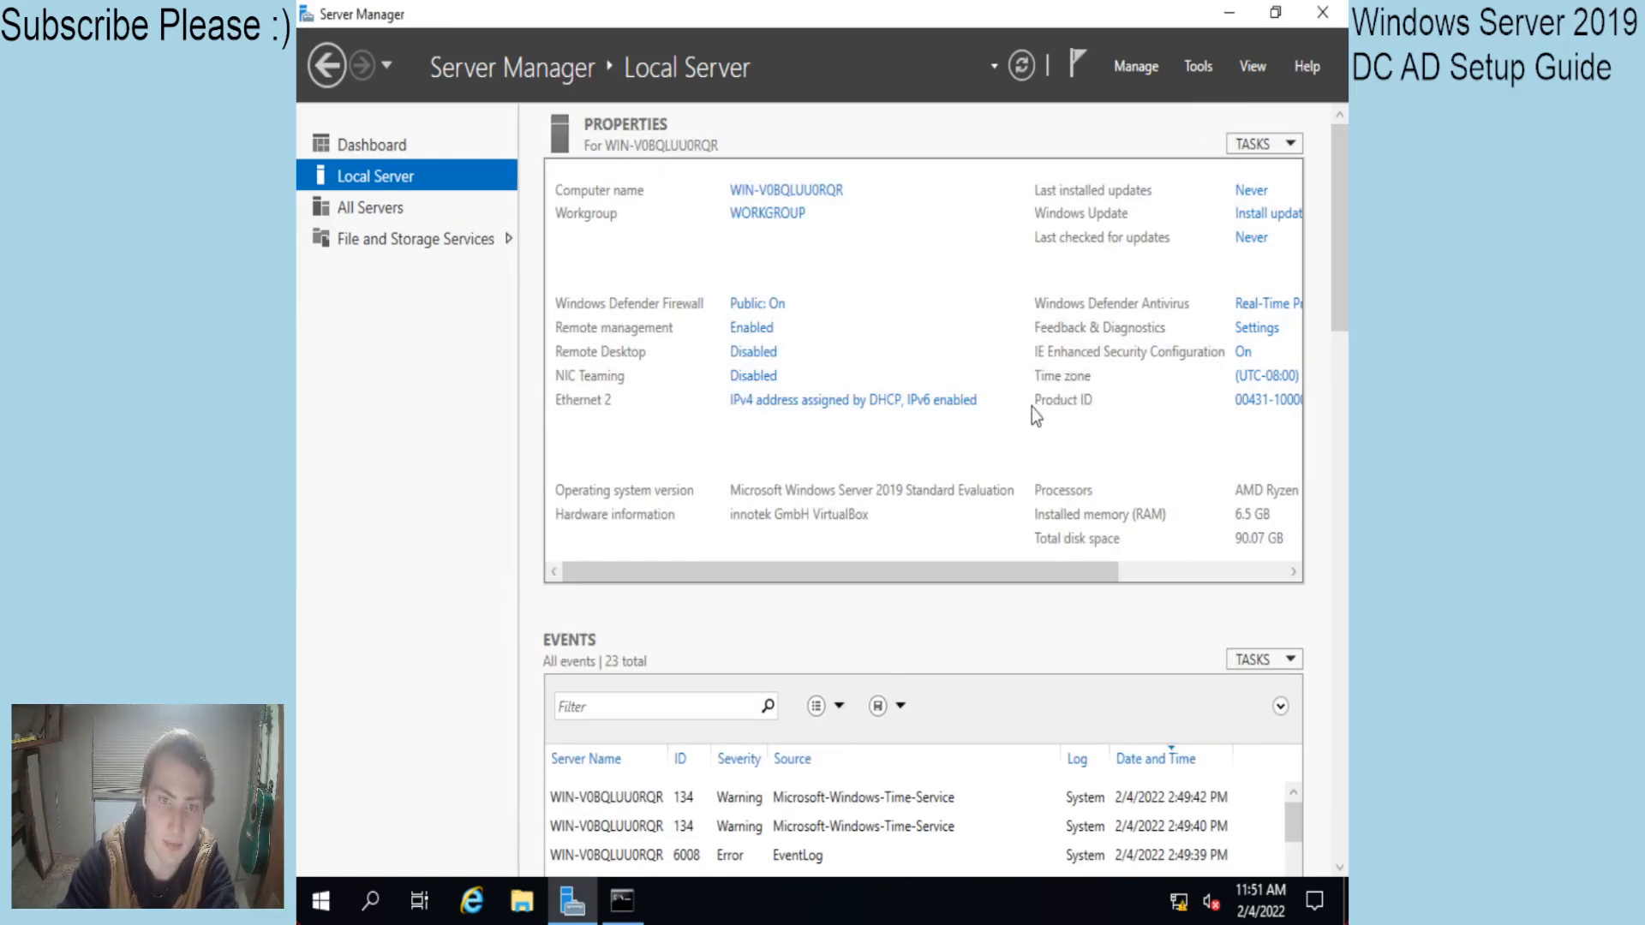
pyautogui.click(775, 190)
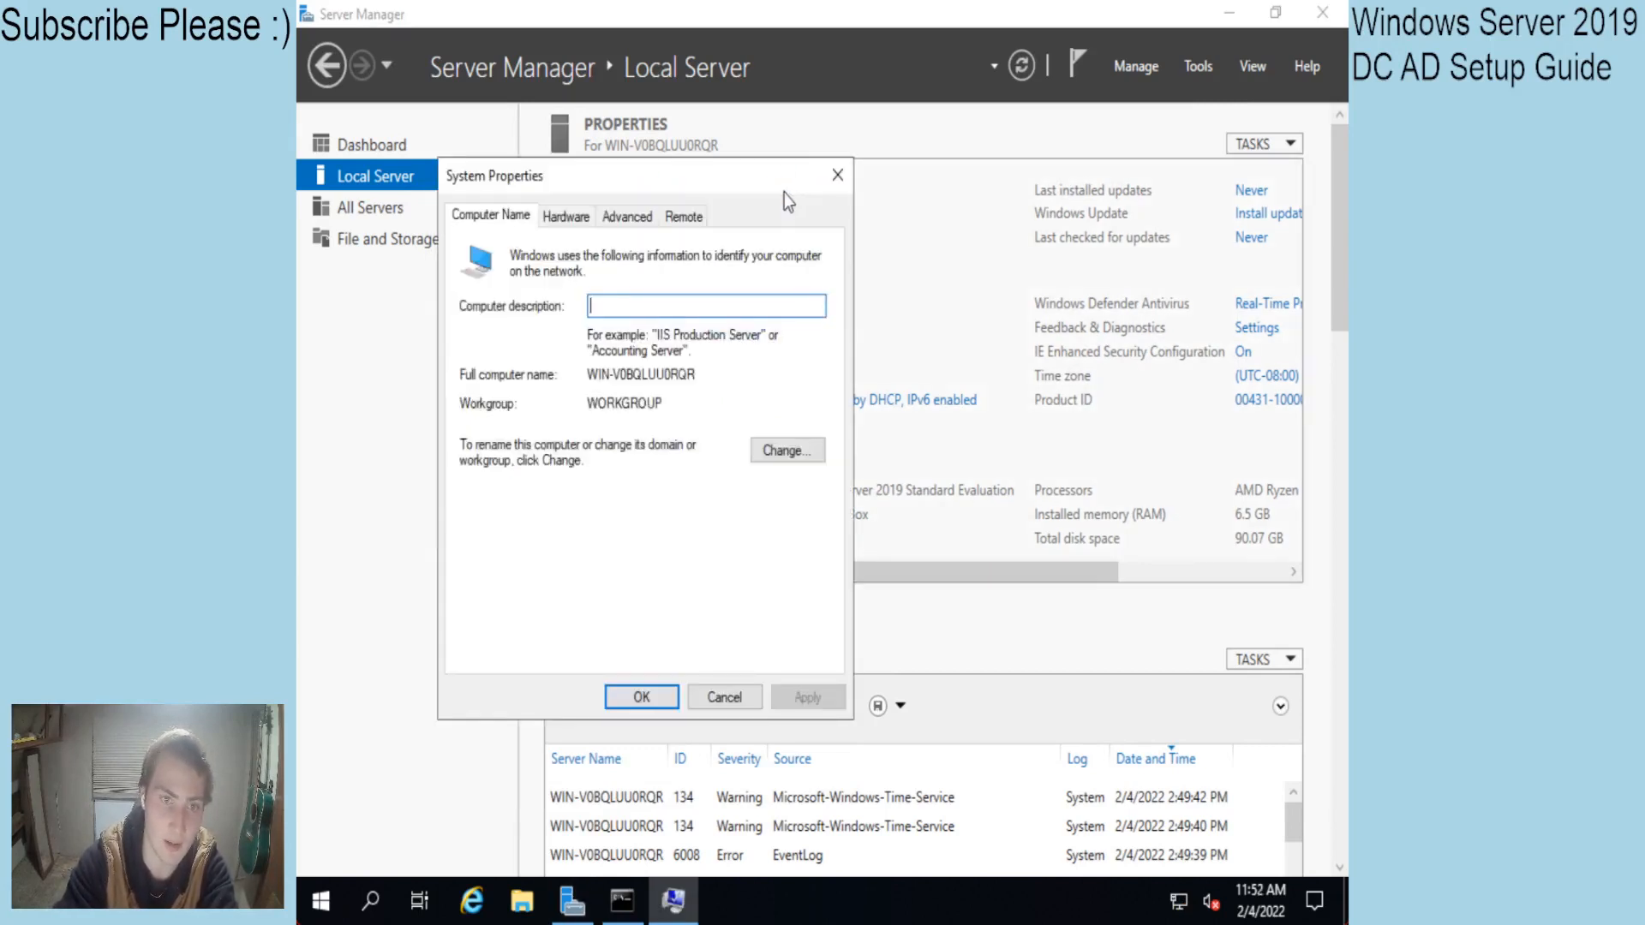
pyautogui.click(783, 450)
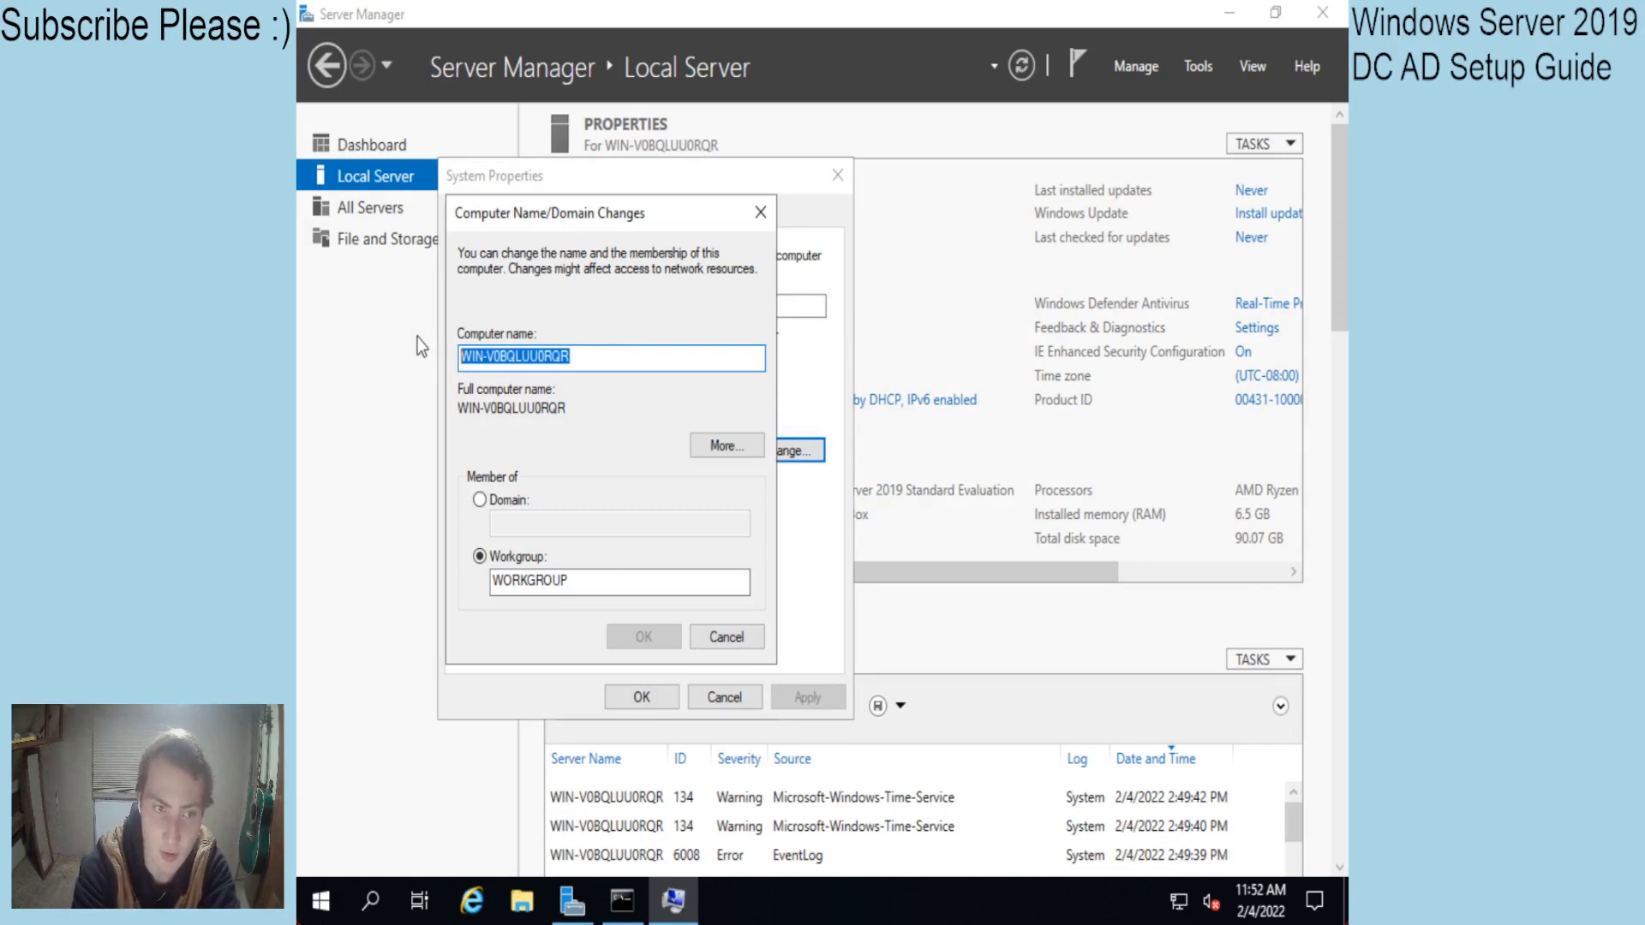
pyautogui.write('W')
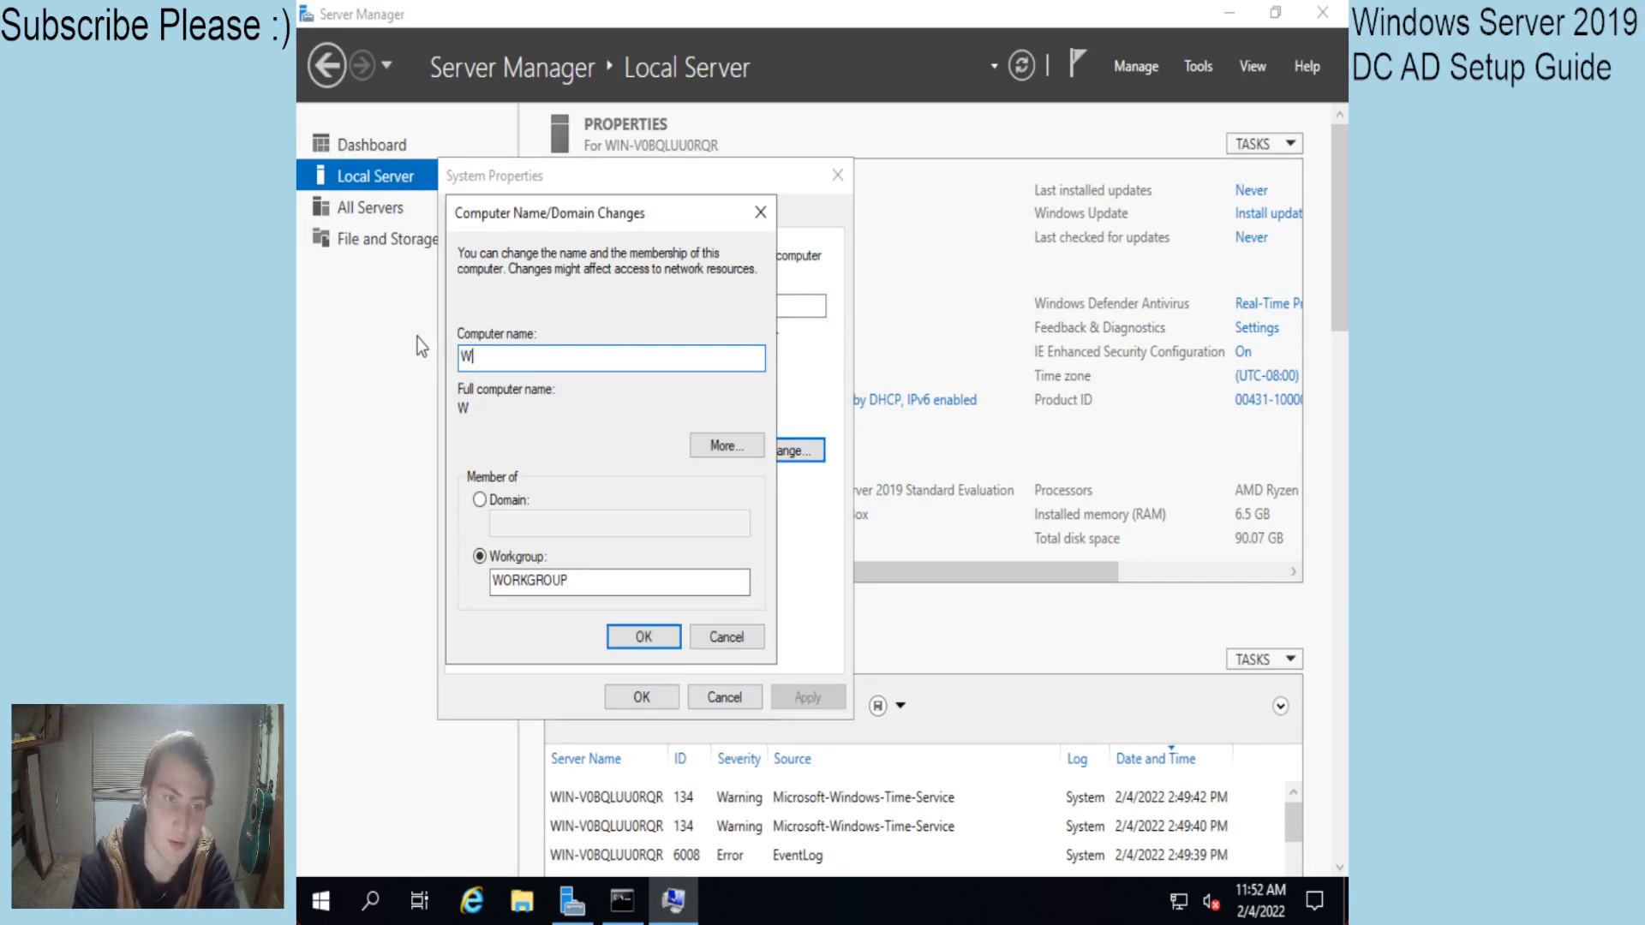
pyautogui.write('in2019')
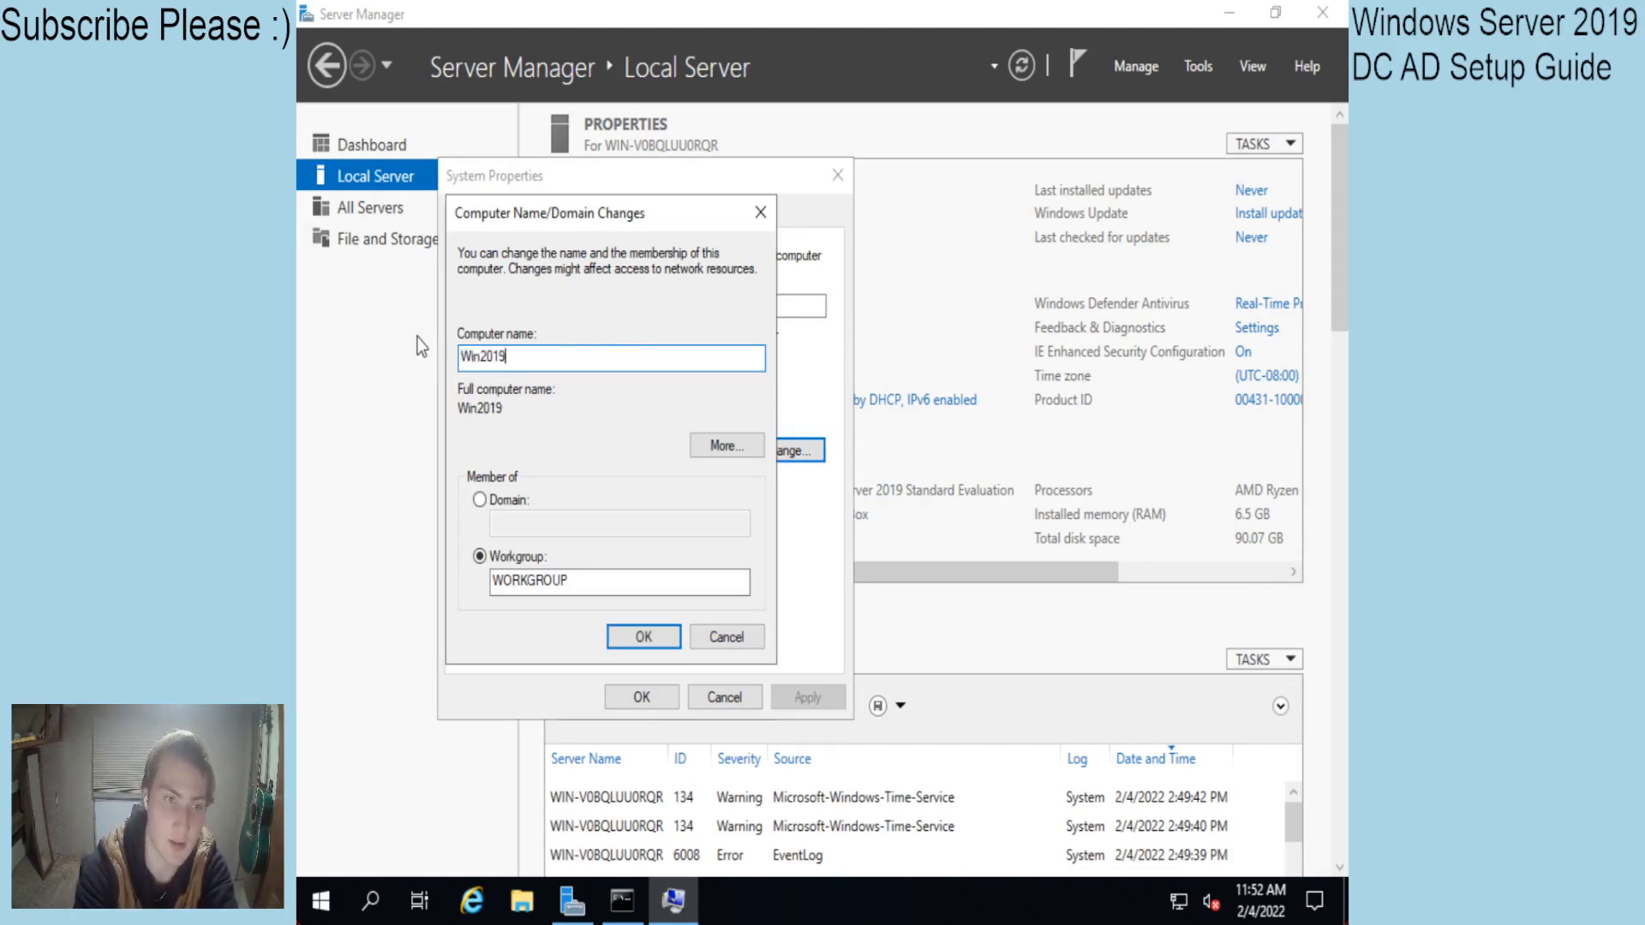
pyautogui.write('DC')
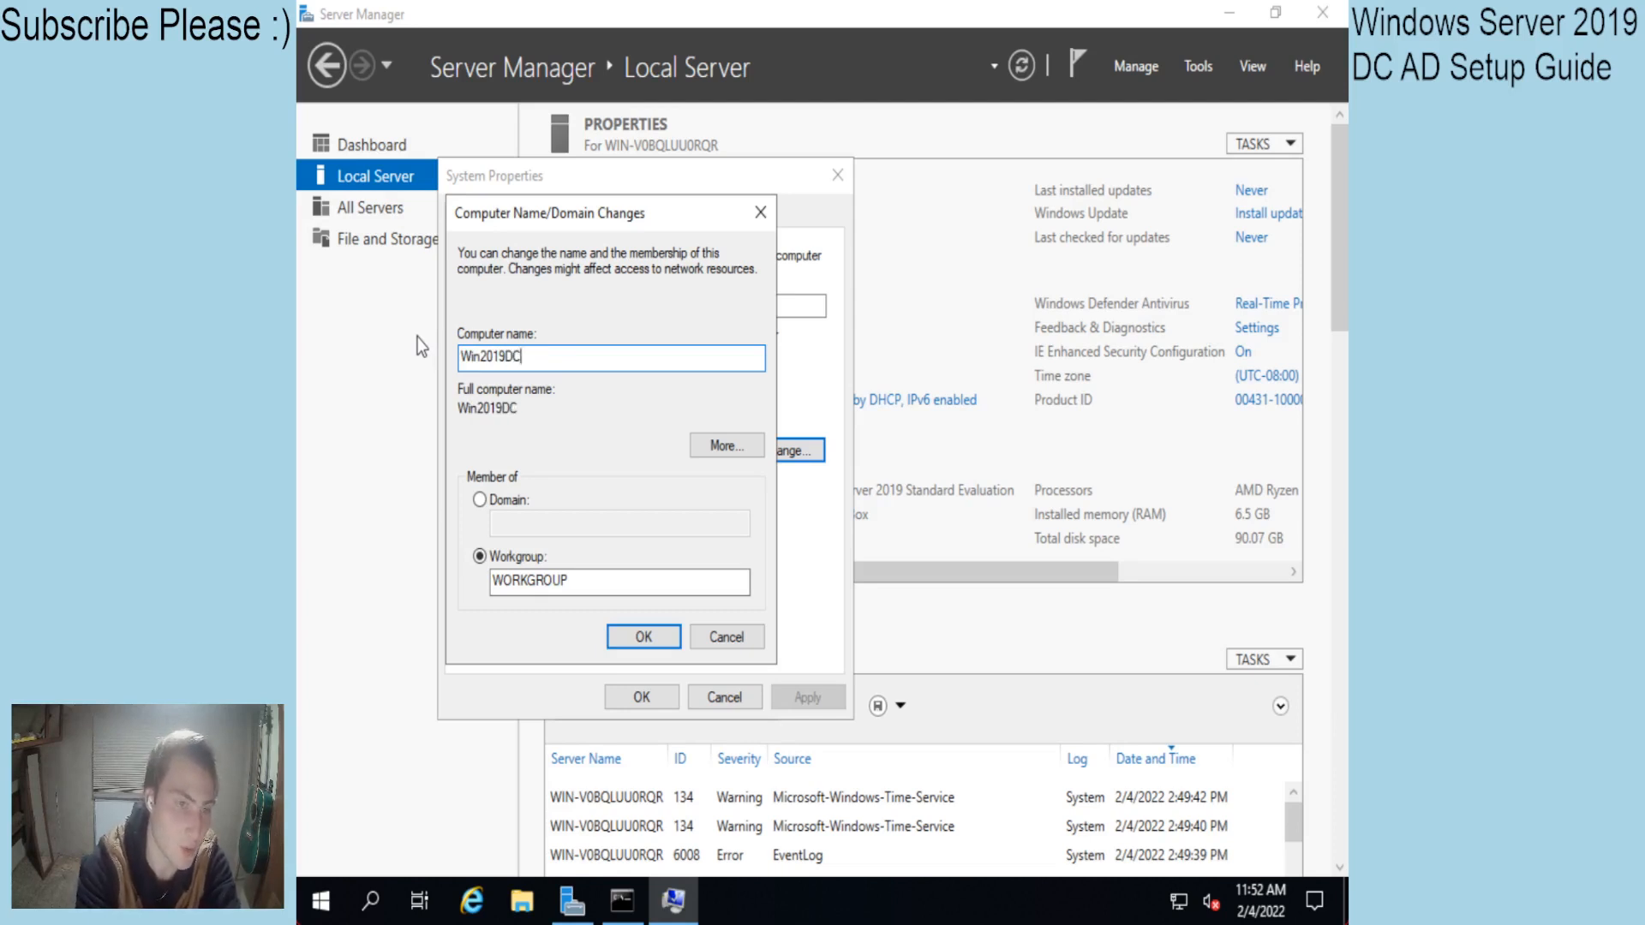
pyautogui.write('01==')
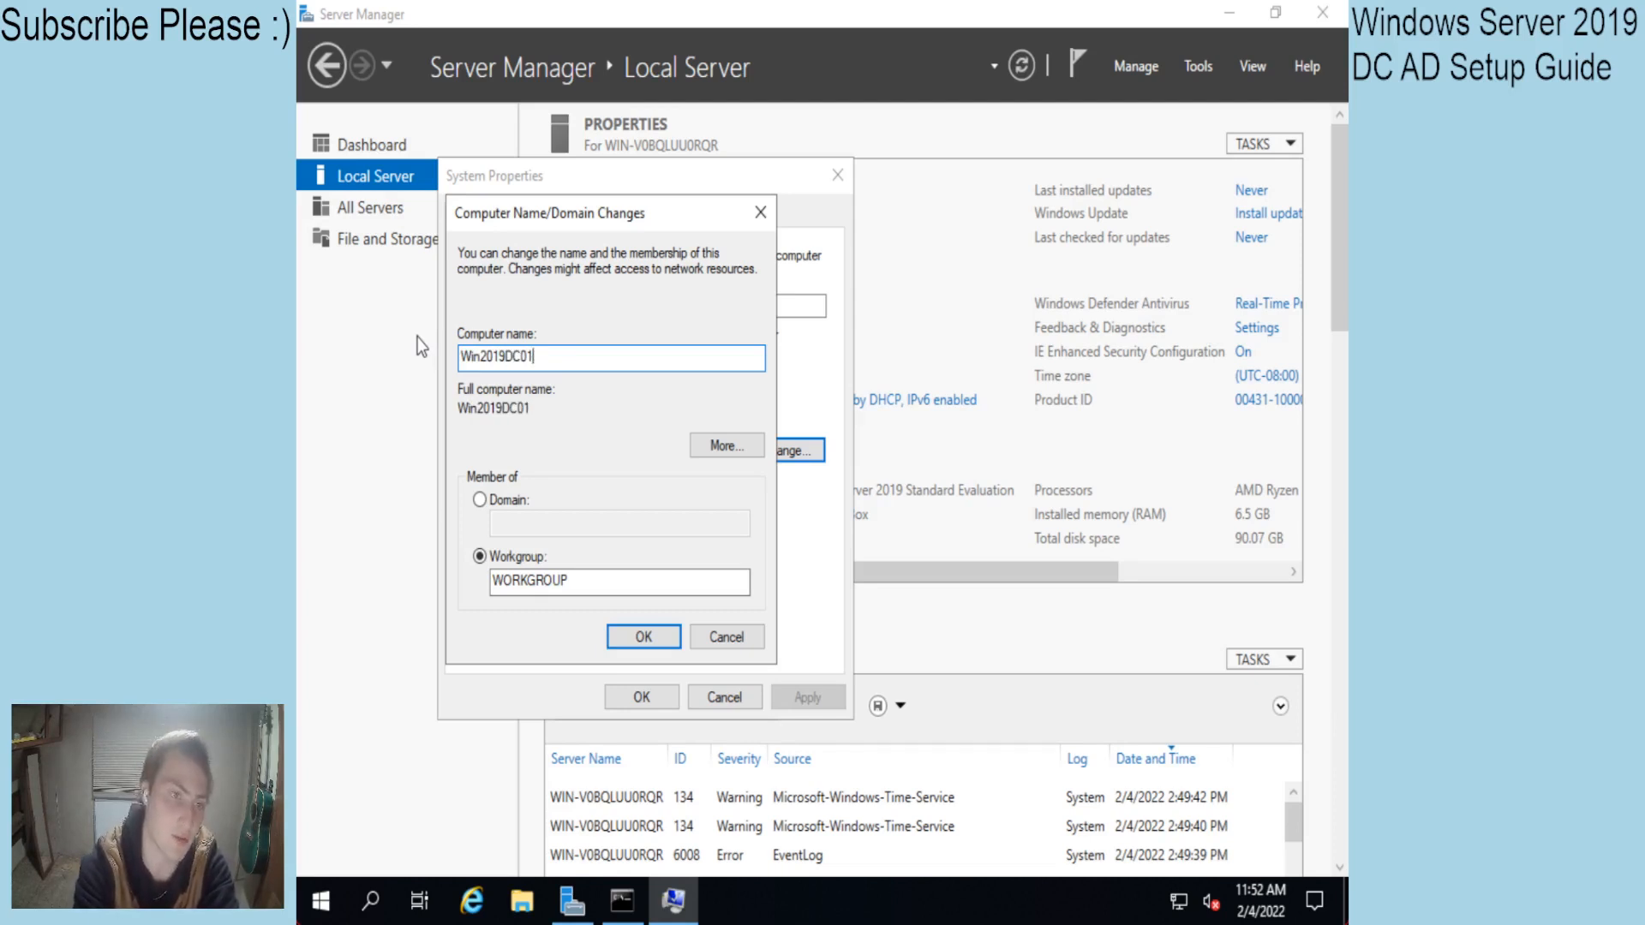
pyautogui.press('BackSpace')
pyautogui.press('BackSpace')
pyautogui.press('BackSpace')
pyautogui.press('BackSpace')
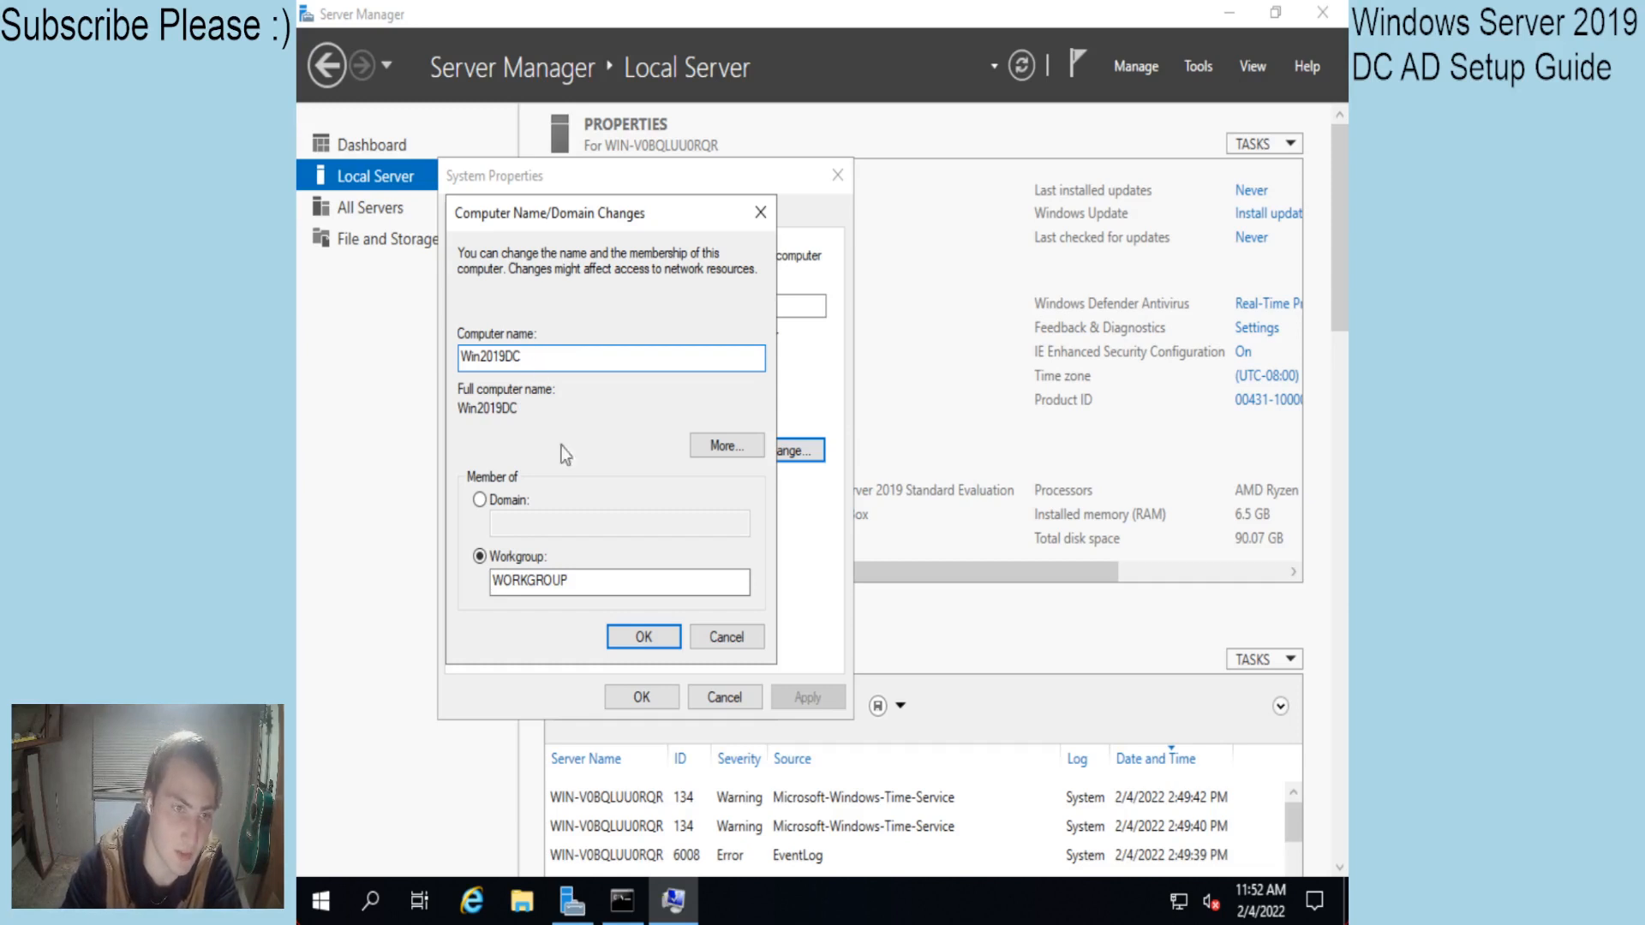
pyautogui.click(638, 634)
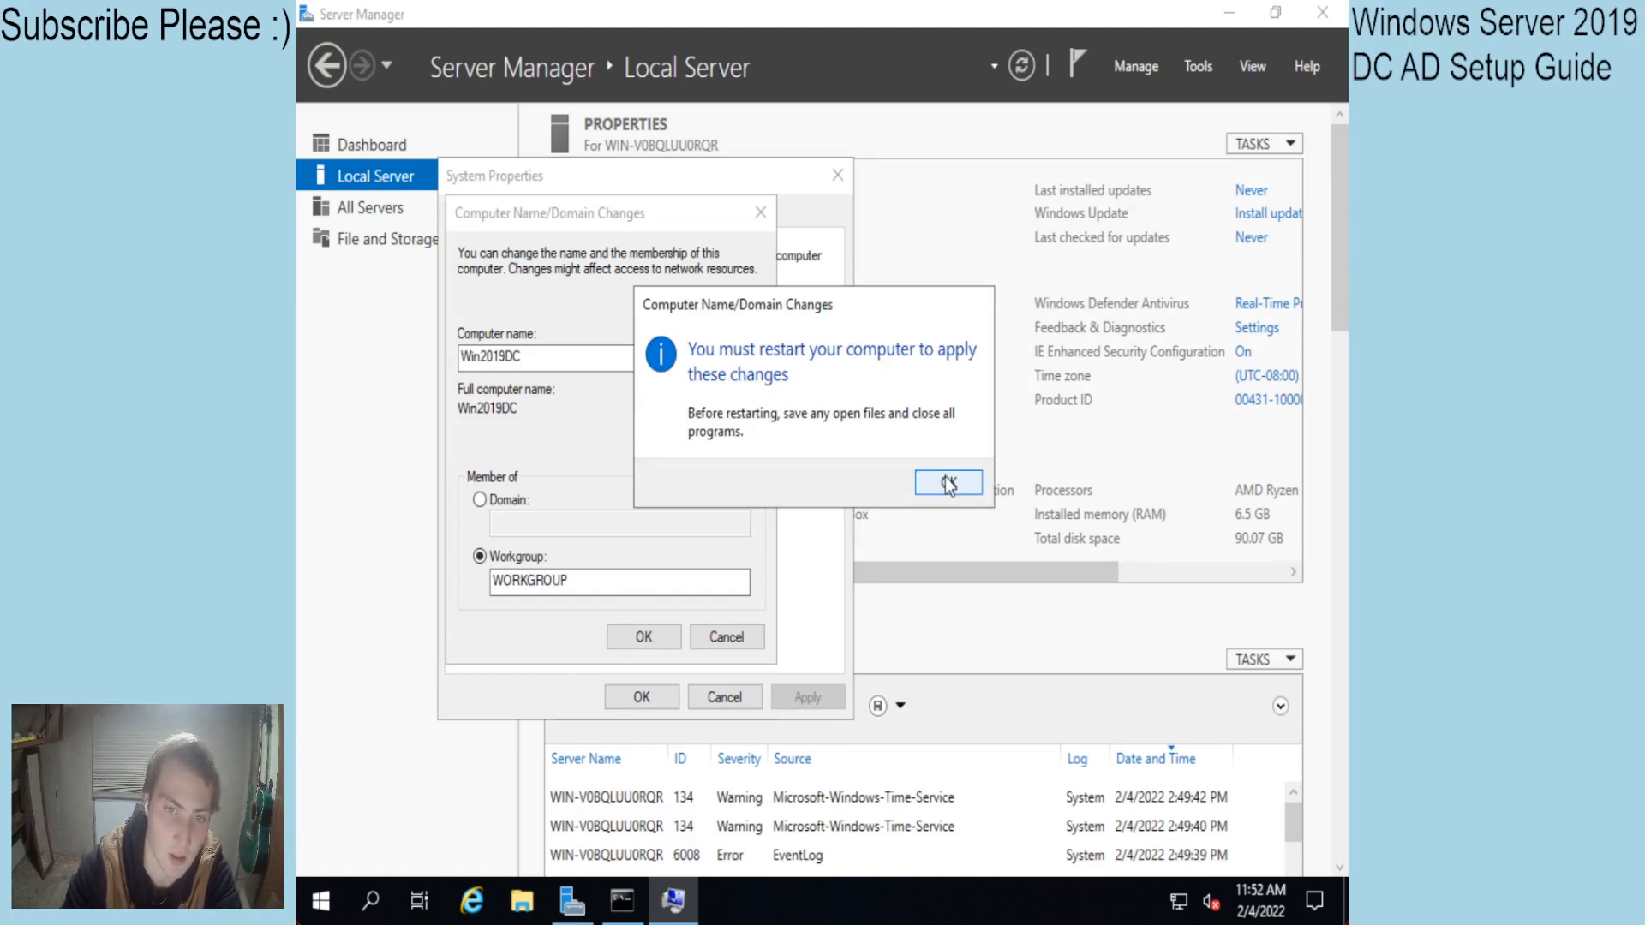
pyautogui.click(949, 484)
pyautogui.click(636, 696)
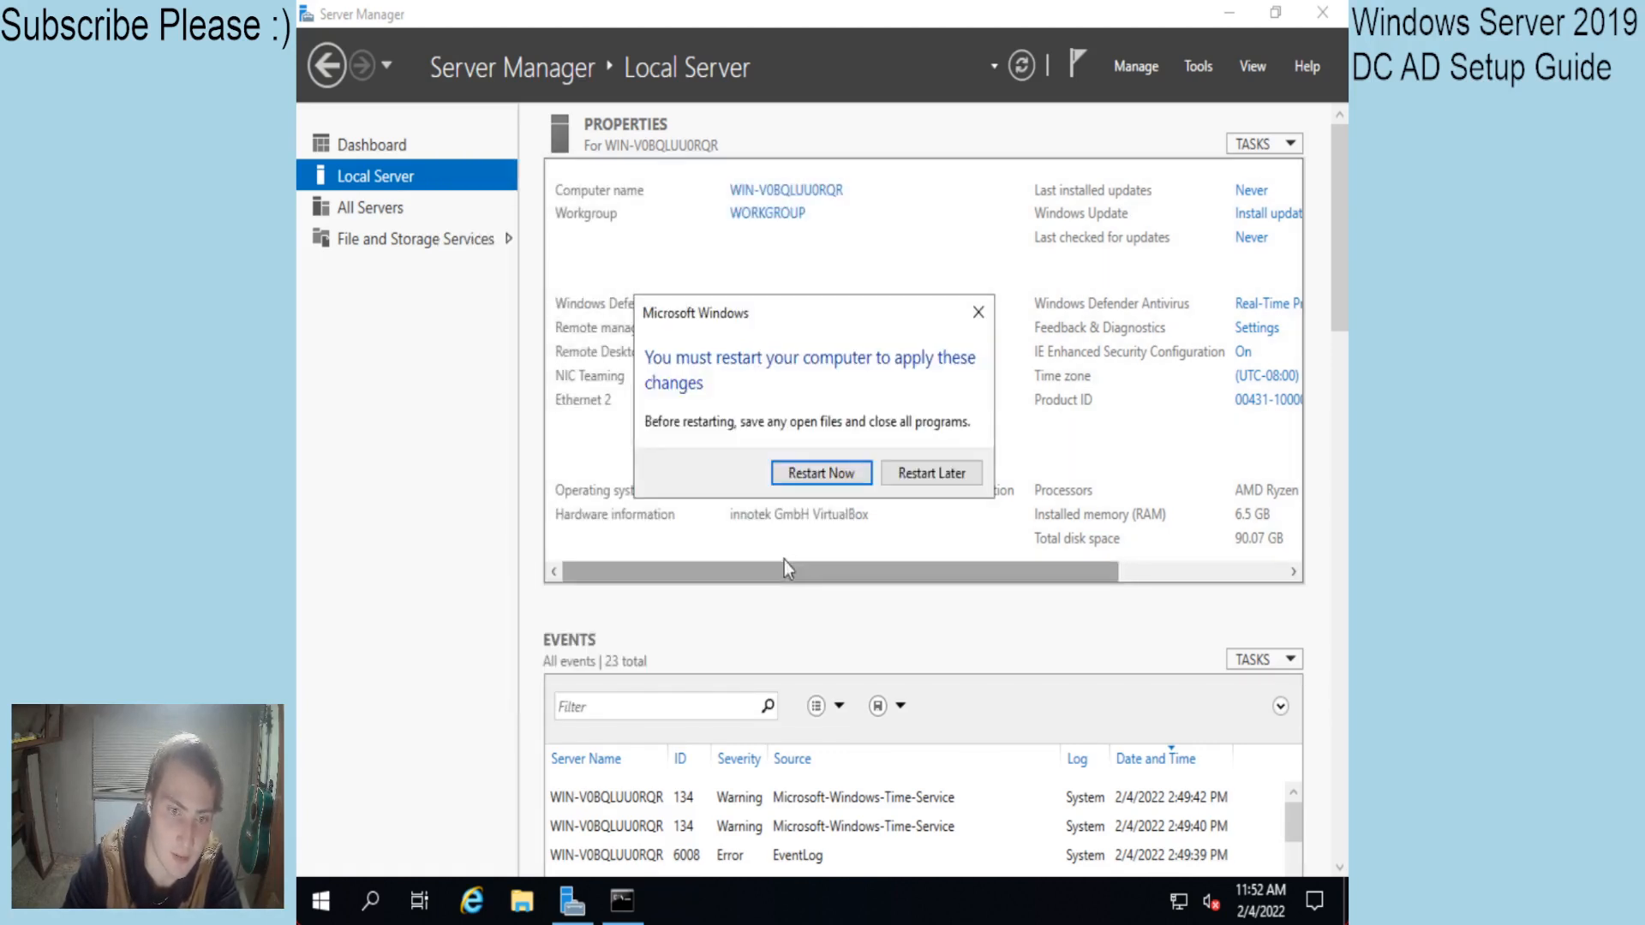
pyautogui.click(841, 474)
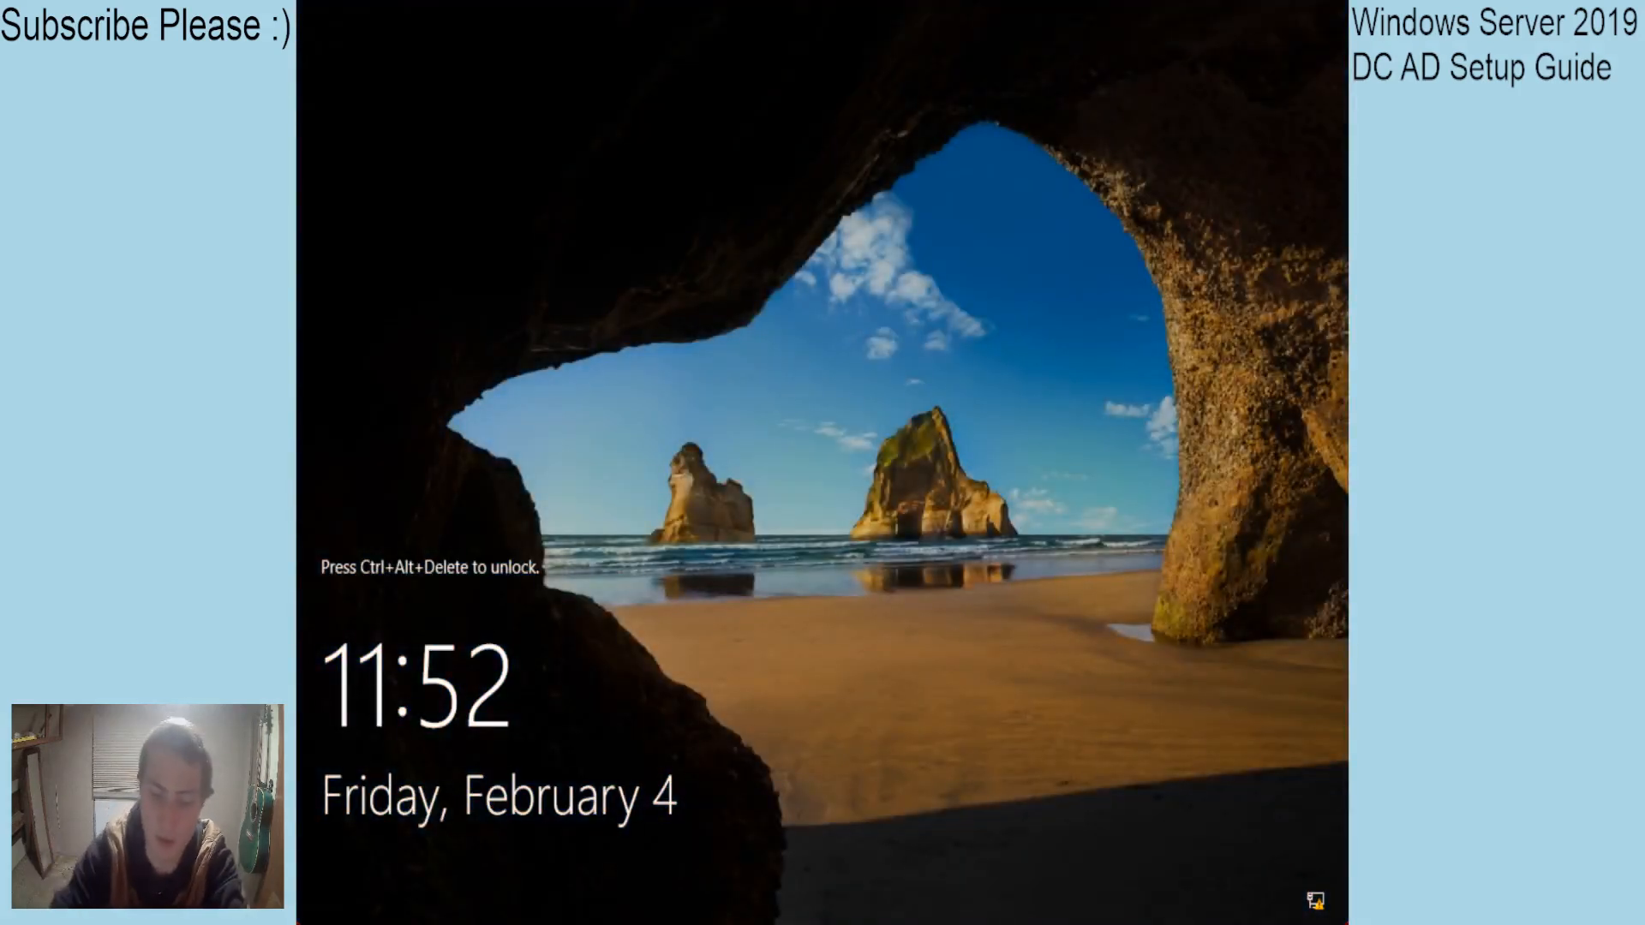
# Sign back in as Administrator with the account password after the restart.
pyautogui.hotkey('ctrl', 'alt', 'Delete')
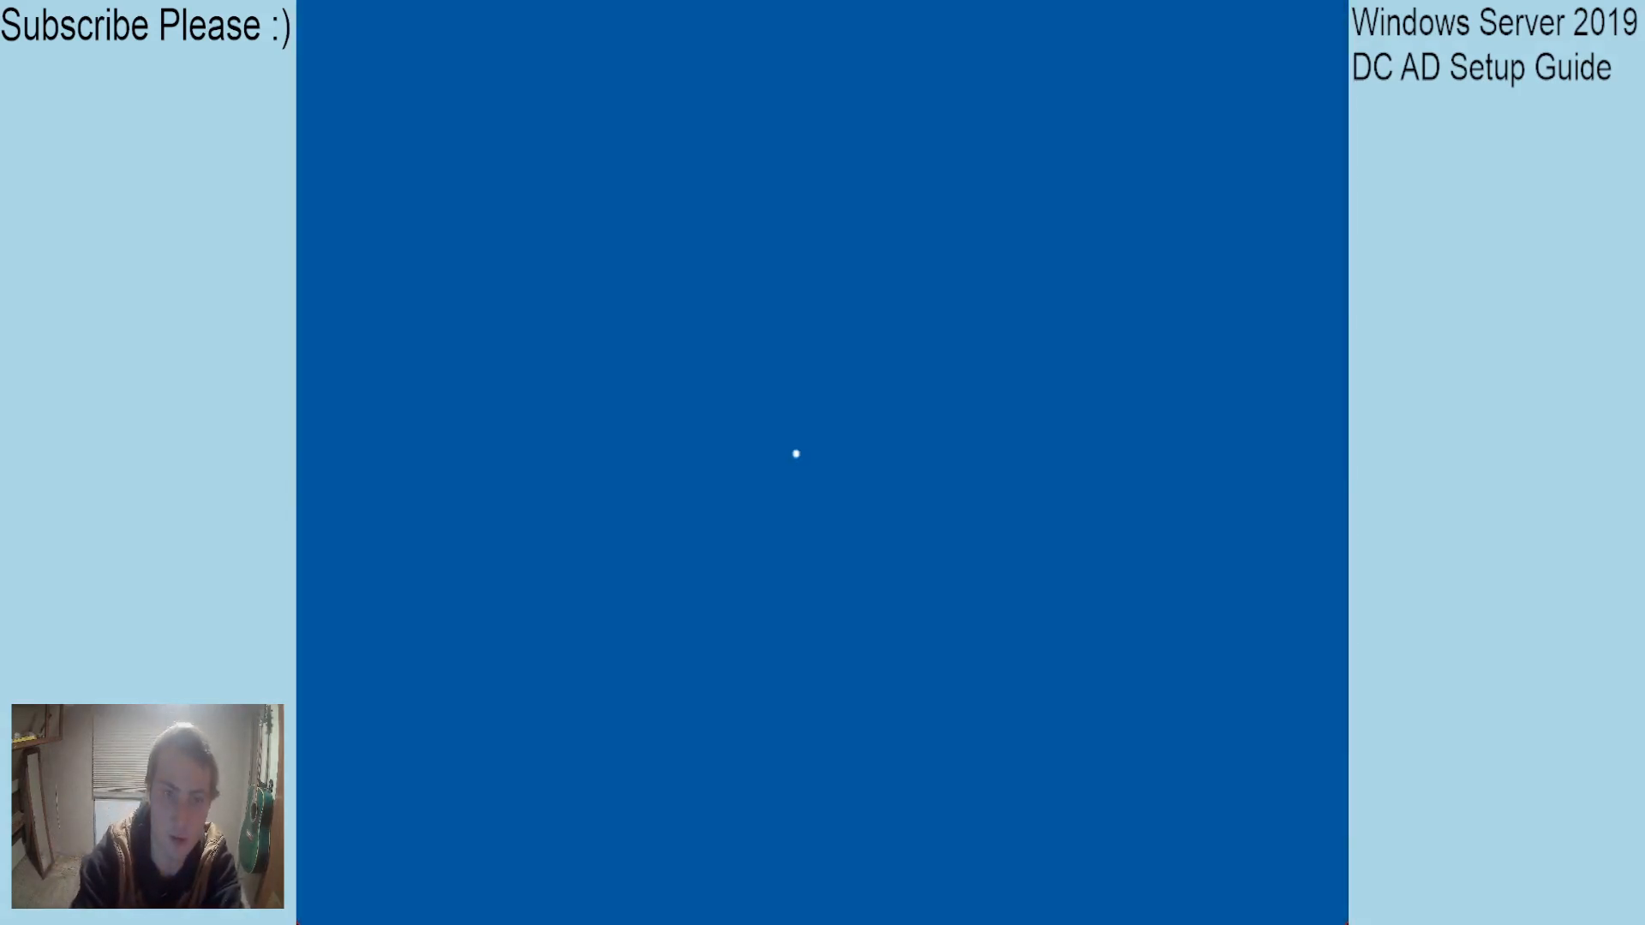
pyautogui.write('•••••••••••••')
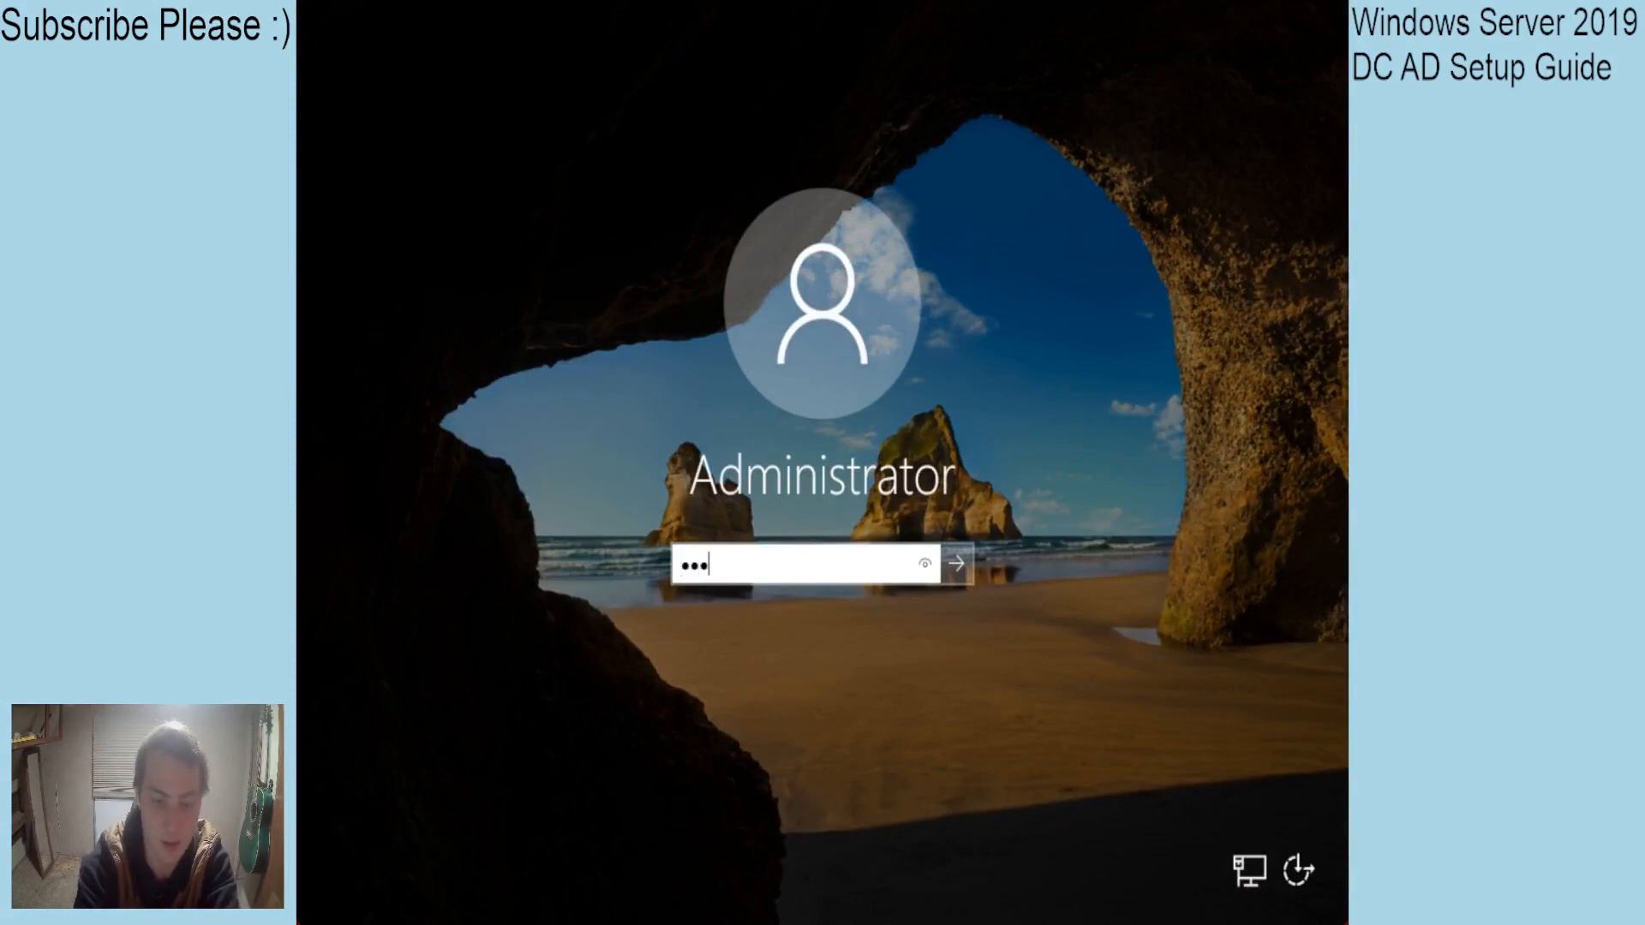
pyautogui.press('Return')
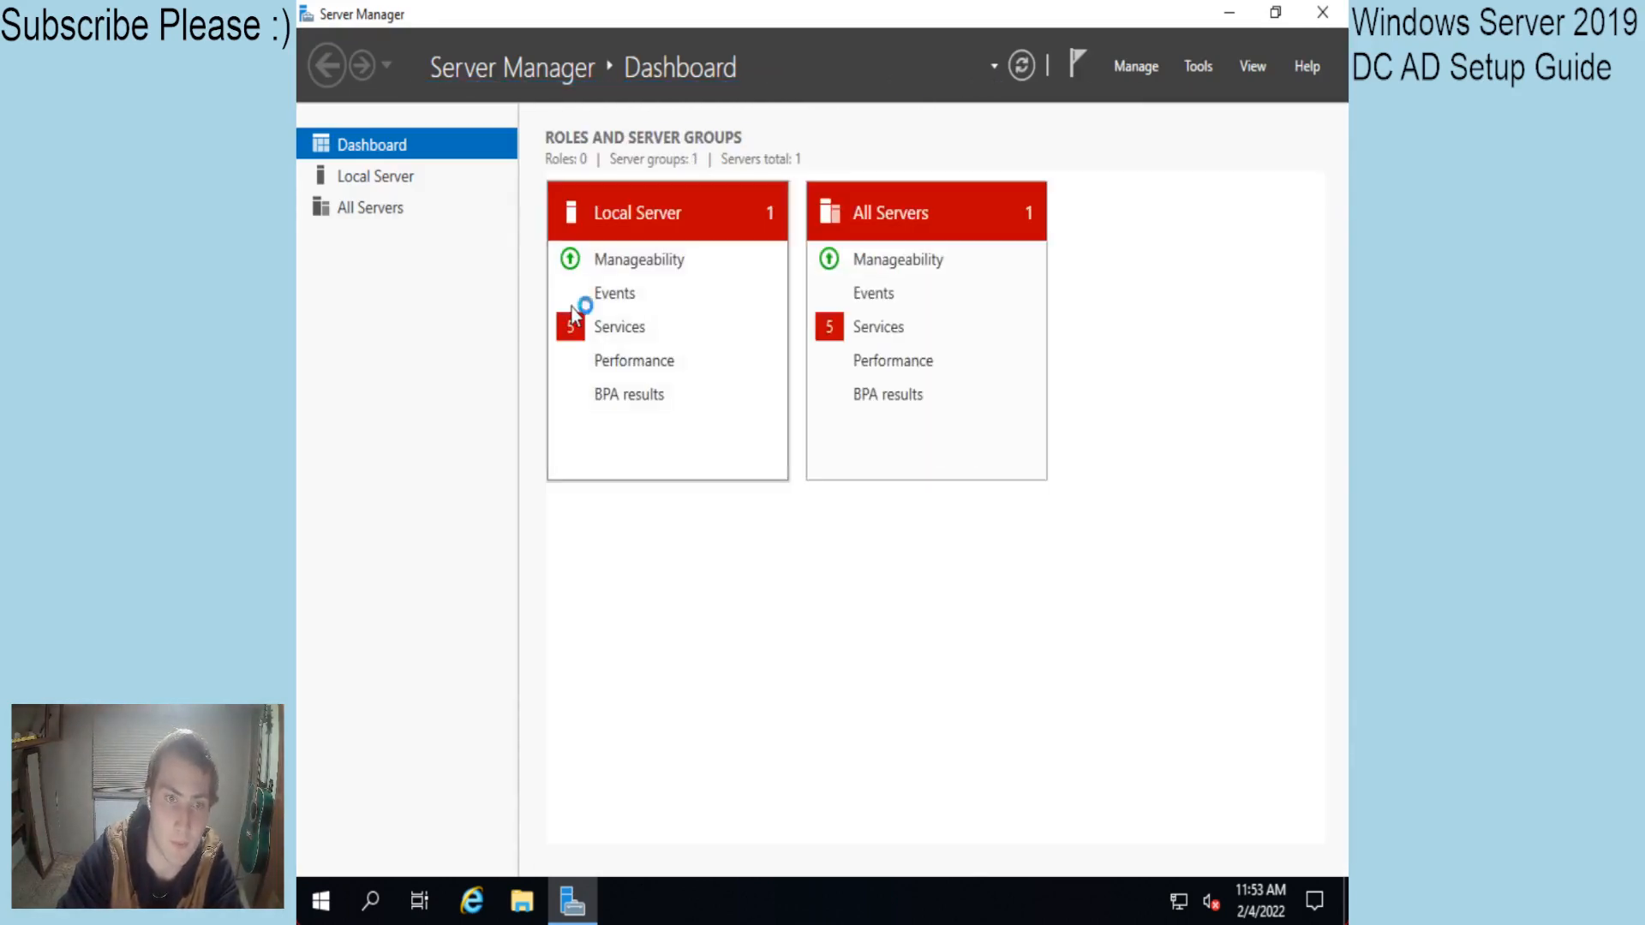
# Open Win2019DC's Local Server page and launch Add Roles and Features from the Manage menu.
pyautogui.click(383, 180)
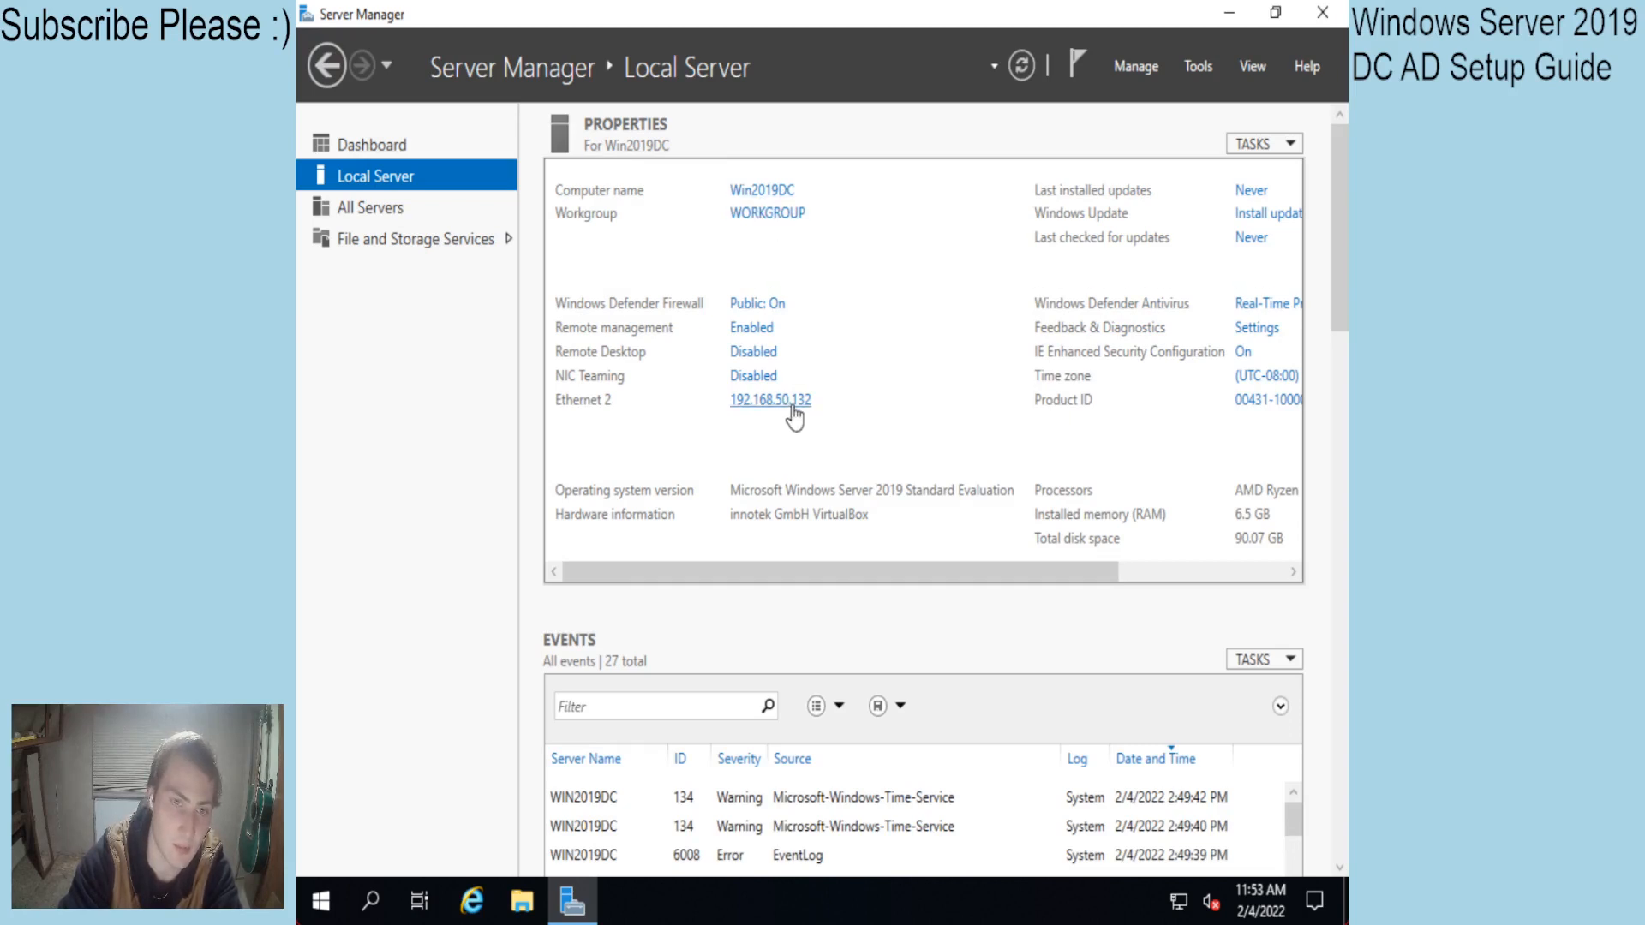
pyautogui.click(1130, 69)
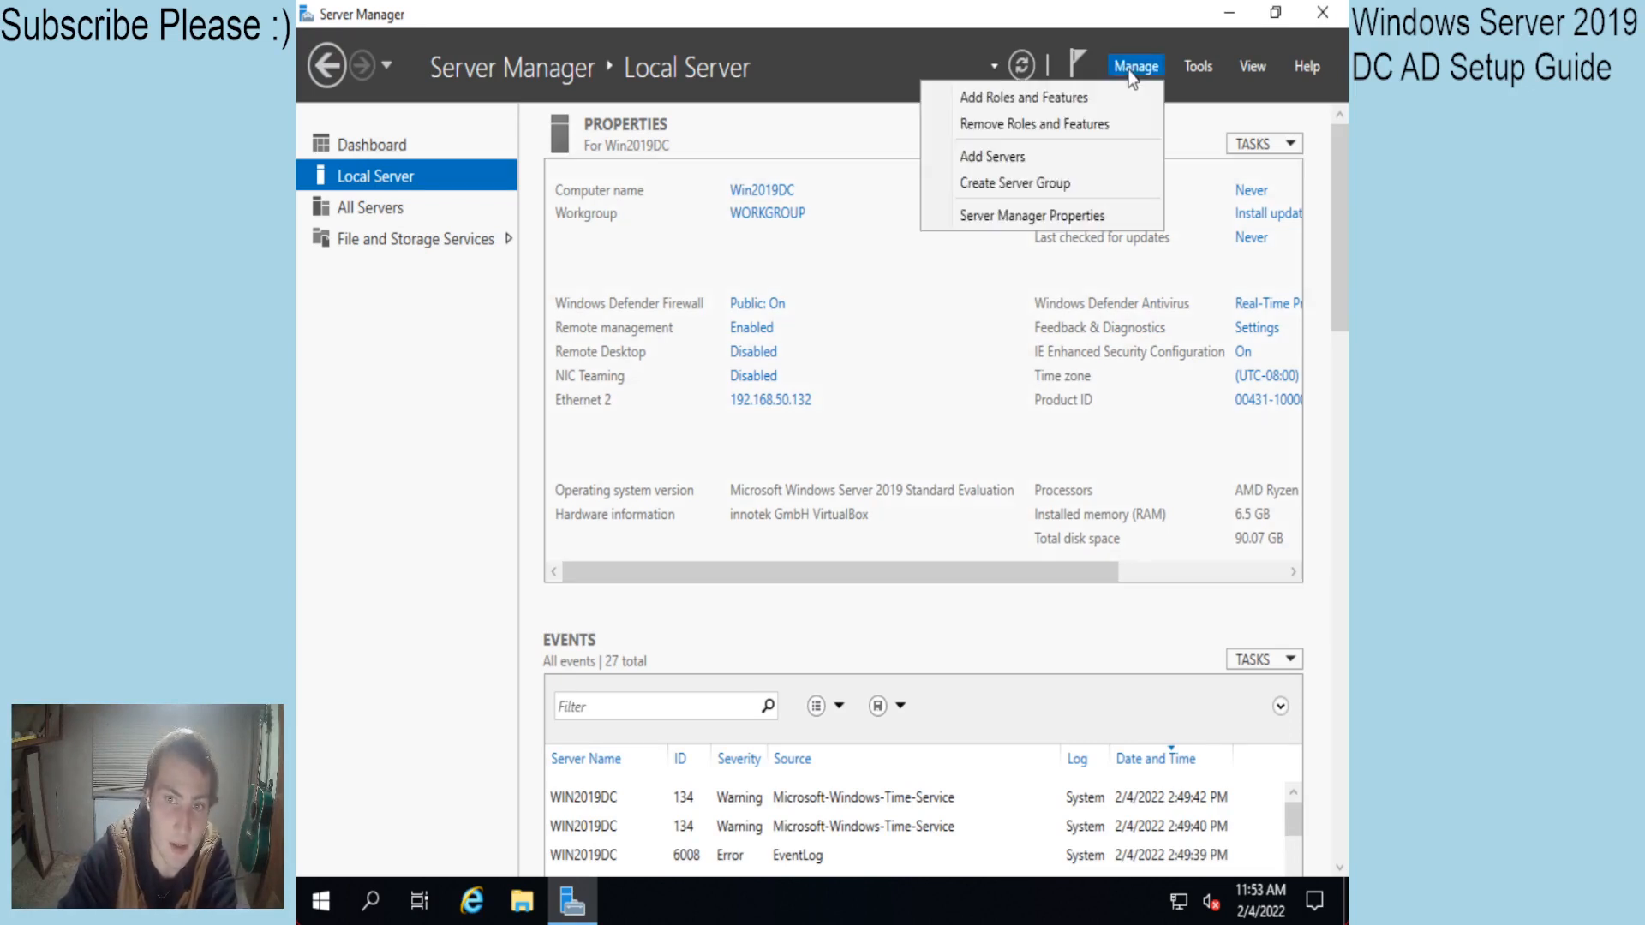
pyautogui.click(1066, 100)
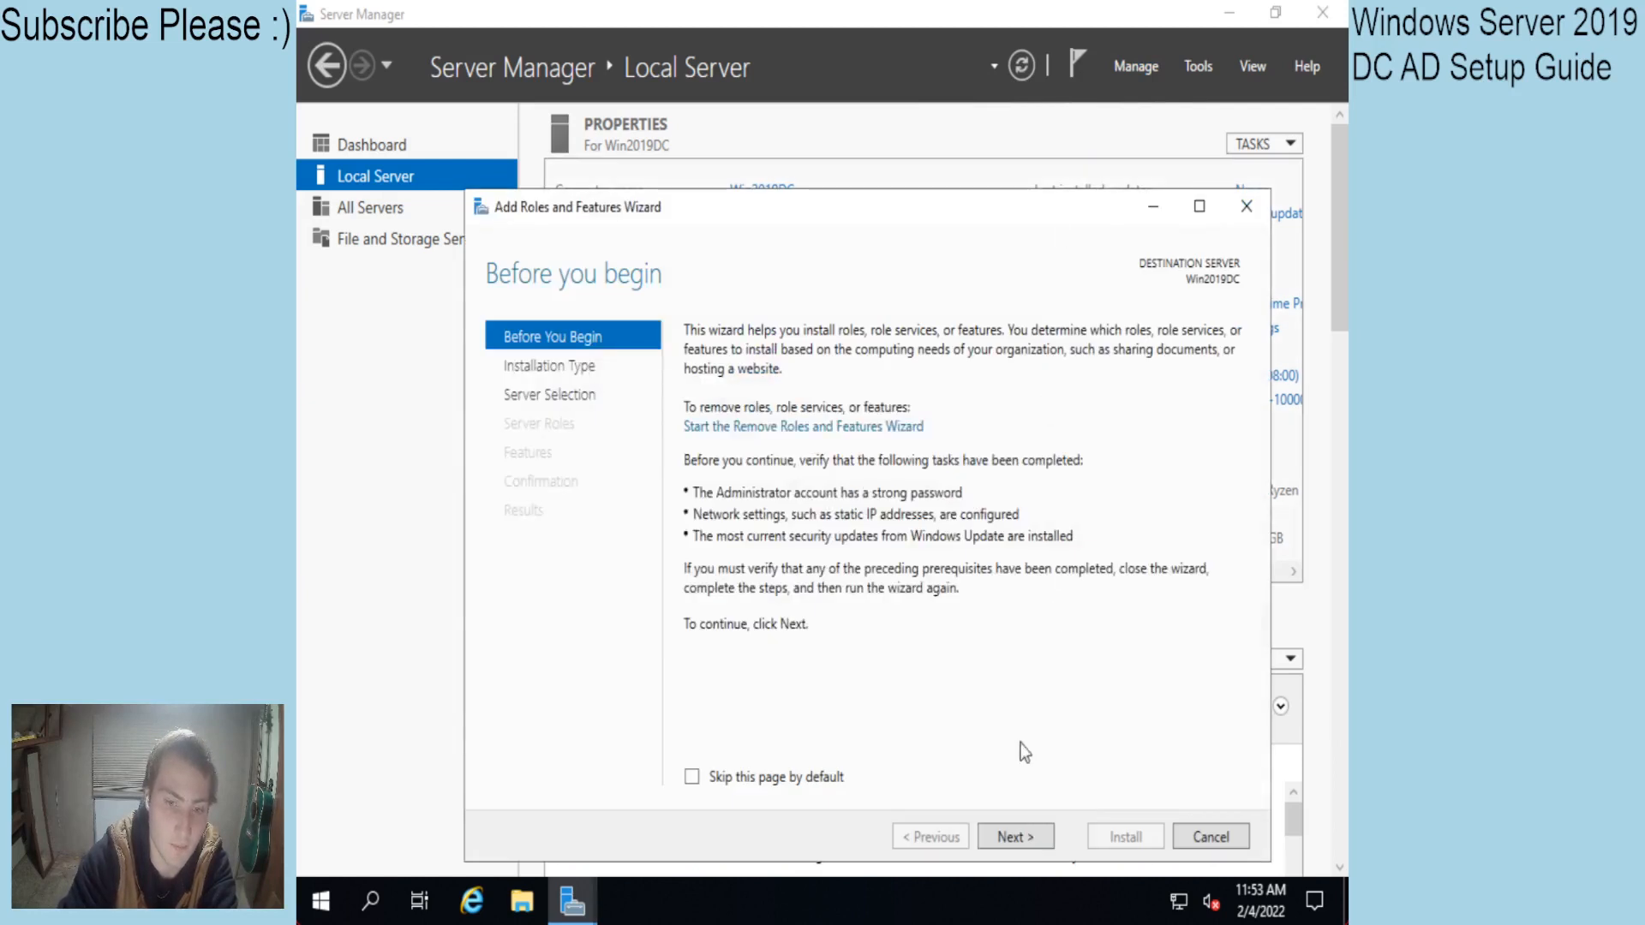
# Keep role-based installation targeting Win2019DC and advance to the Server Roles page.
pyautogui.click(1009, 837)
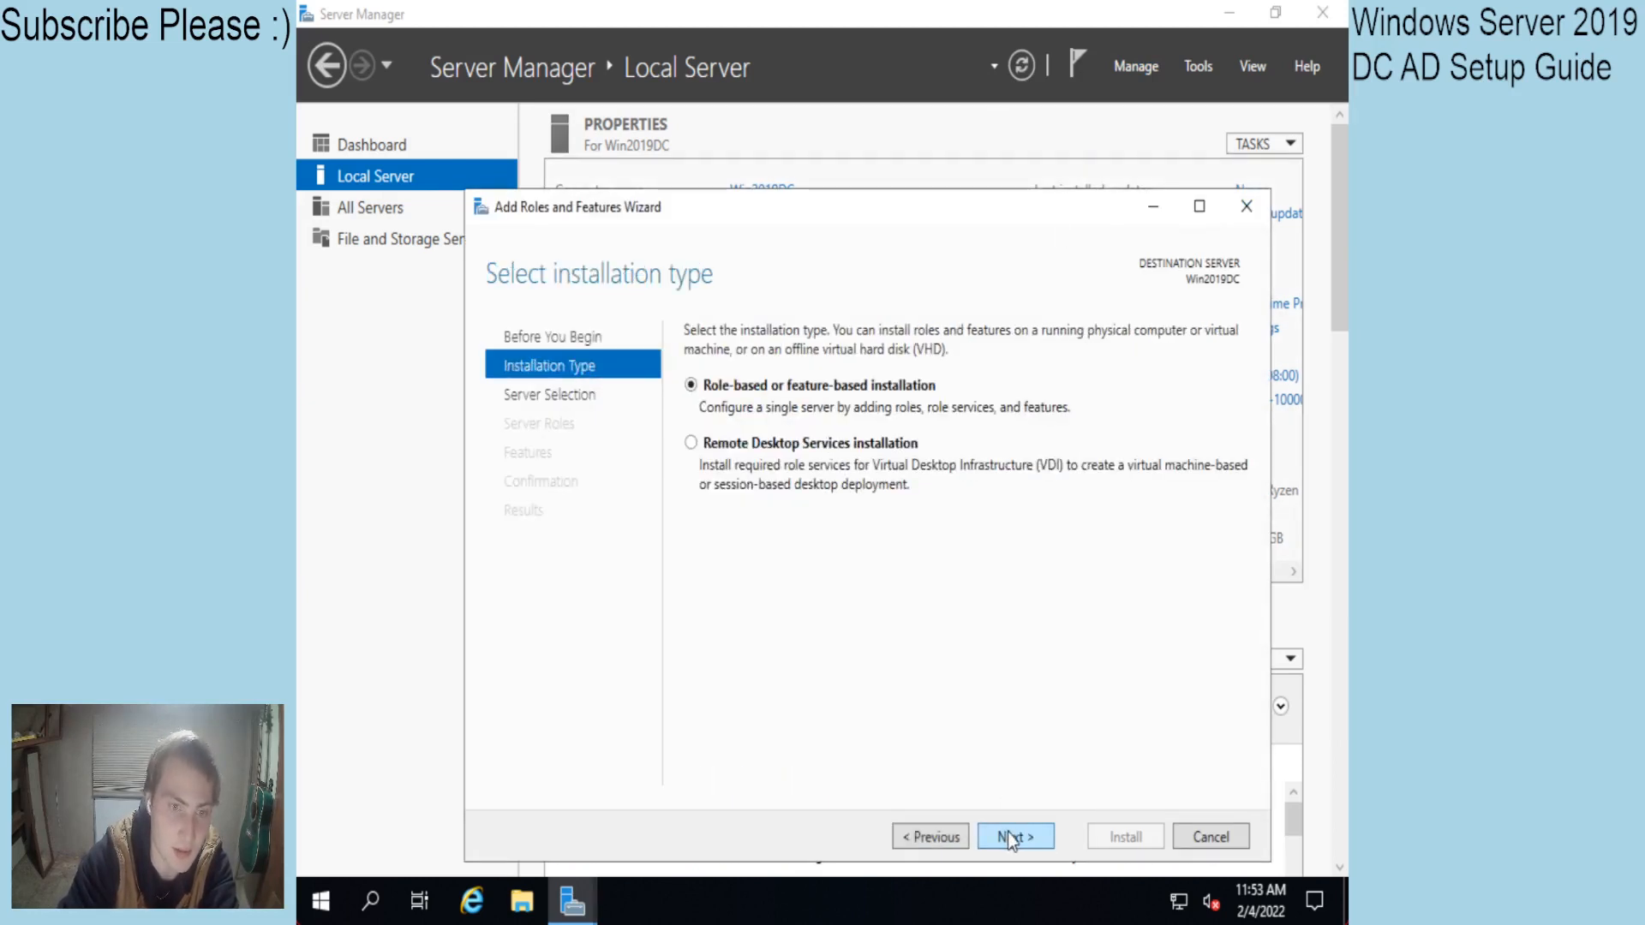
pyautogui.click(1012, 839)
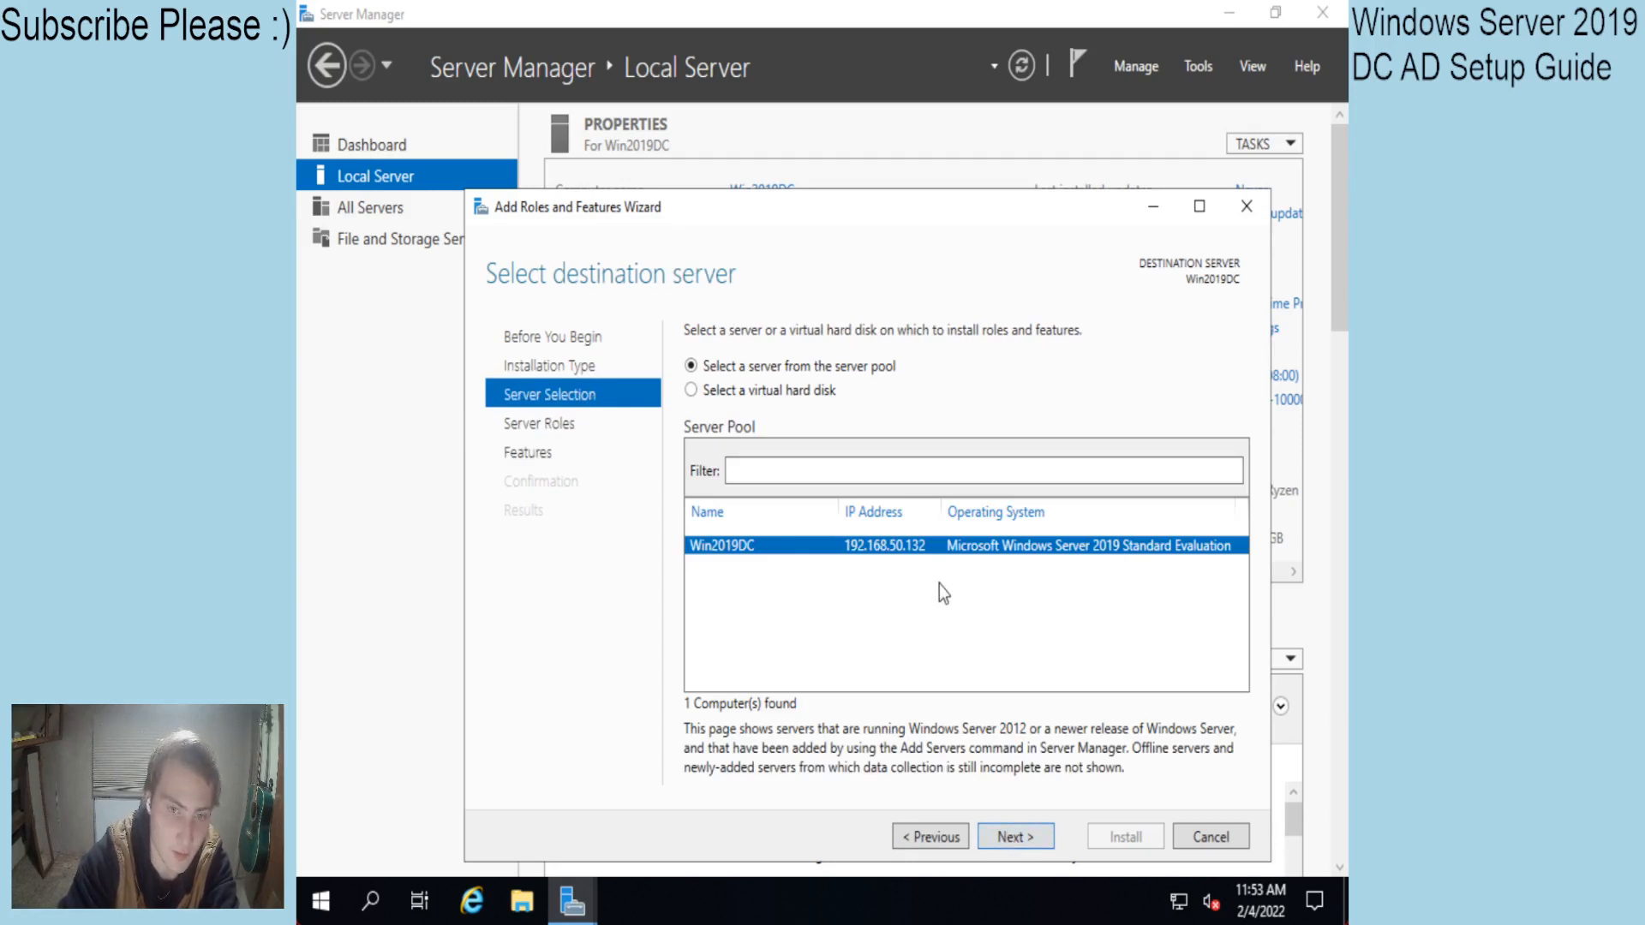
pyautogui.click(1015, 838)
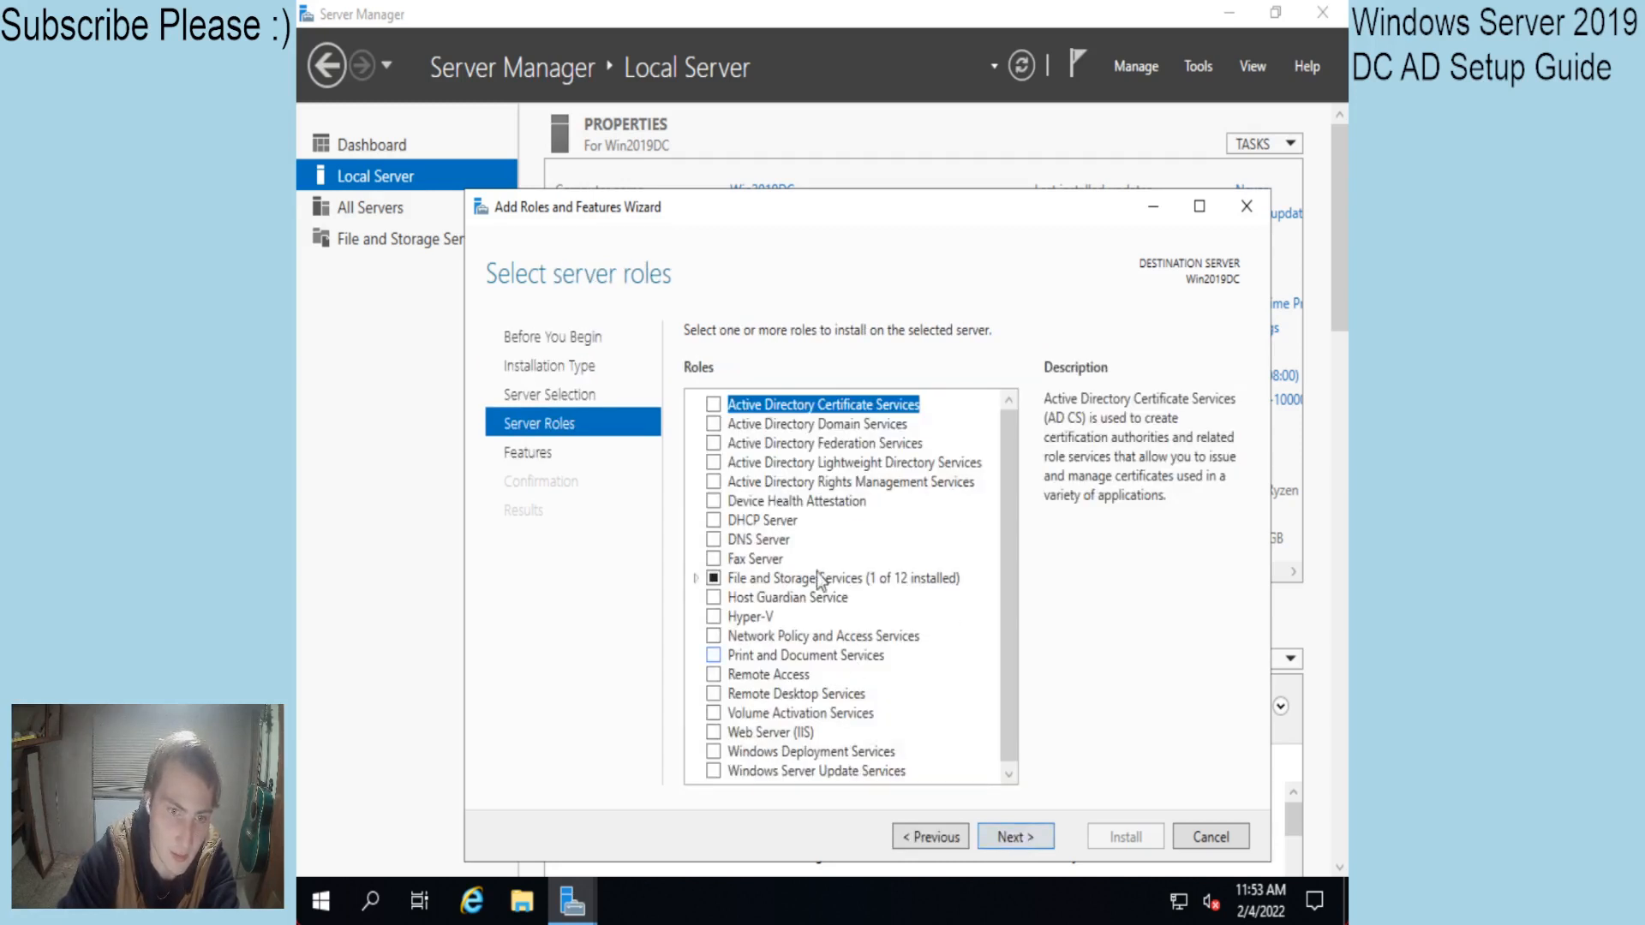
# Tick Active Directory Domain Services and DNS Server, adding each role's required features.
pyautogui.click(714, 424)
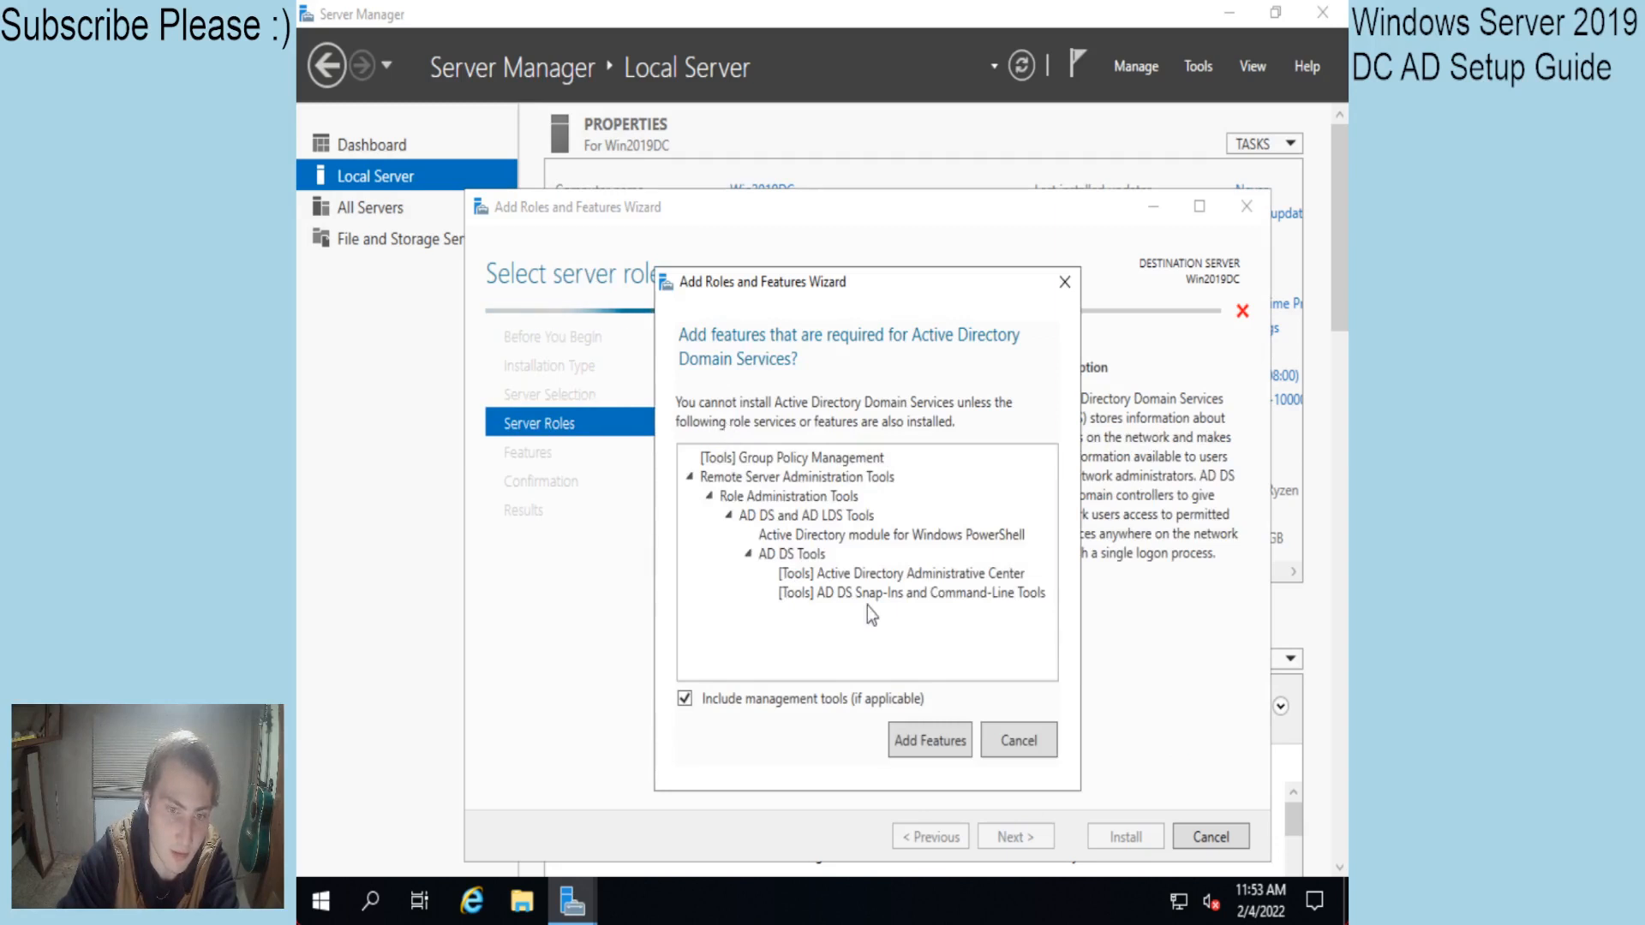
pyautogui.click(925, 742)
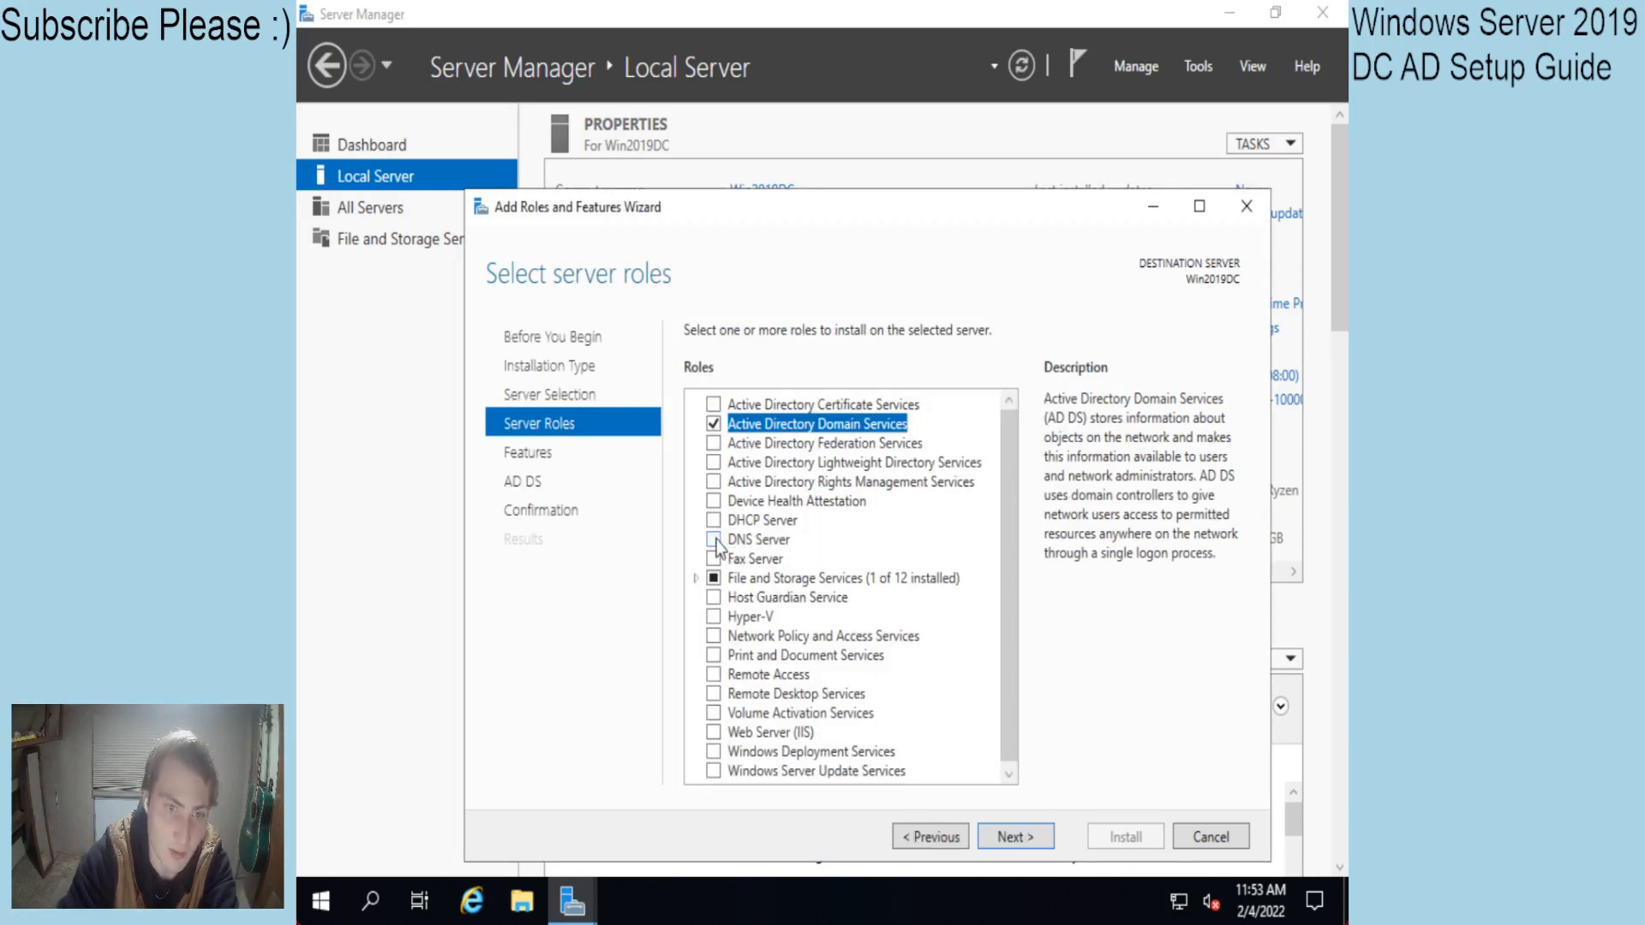
pyautogui.click(716, 542)
pyautogui.click(920, 727)
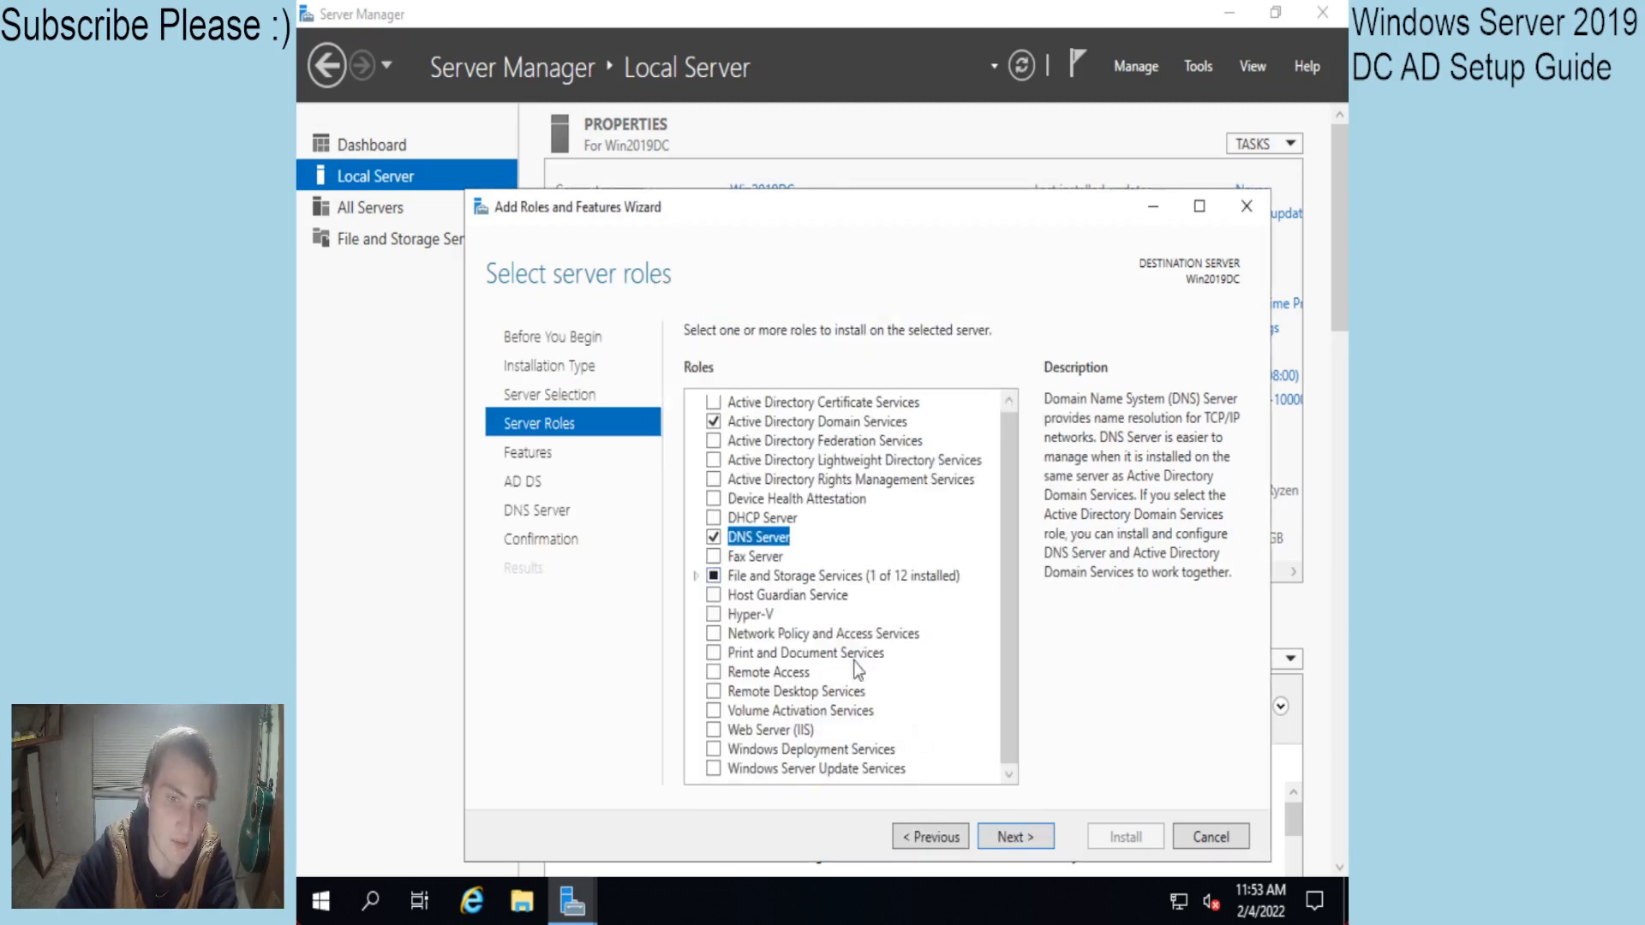
pyautogui.scroll(2, 844, 670)
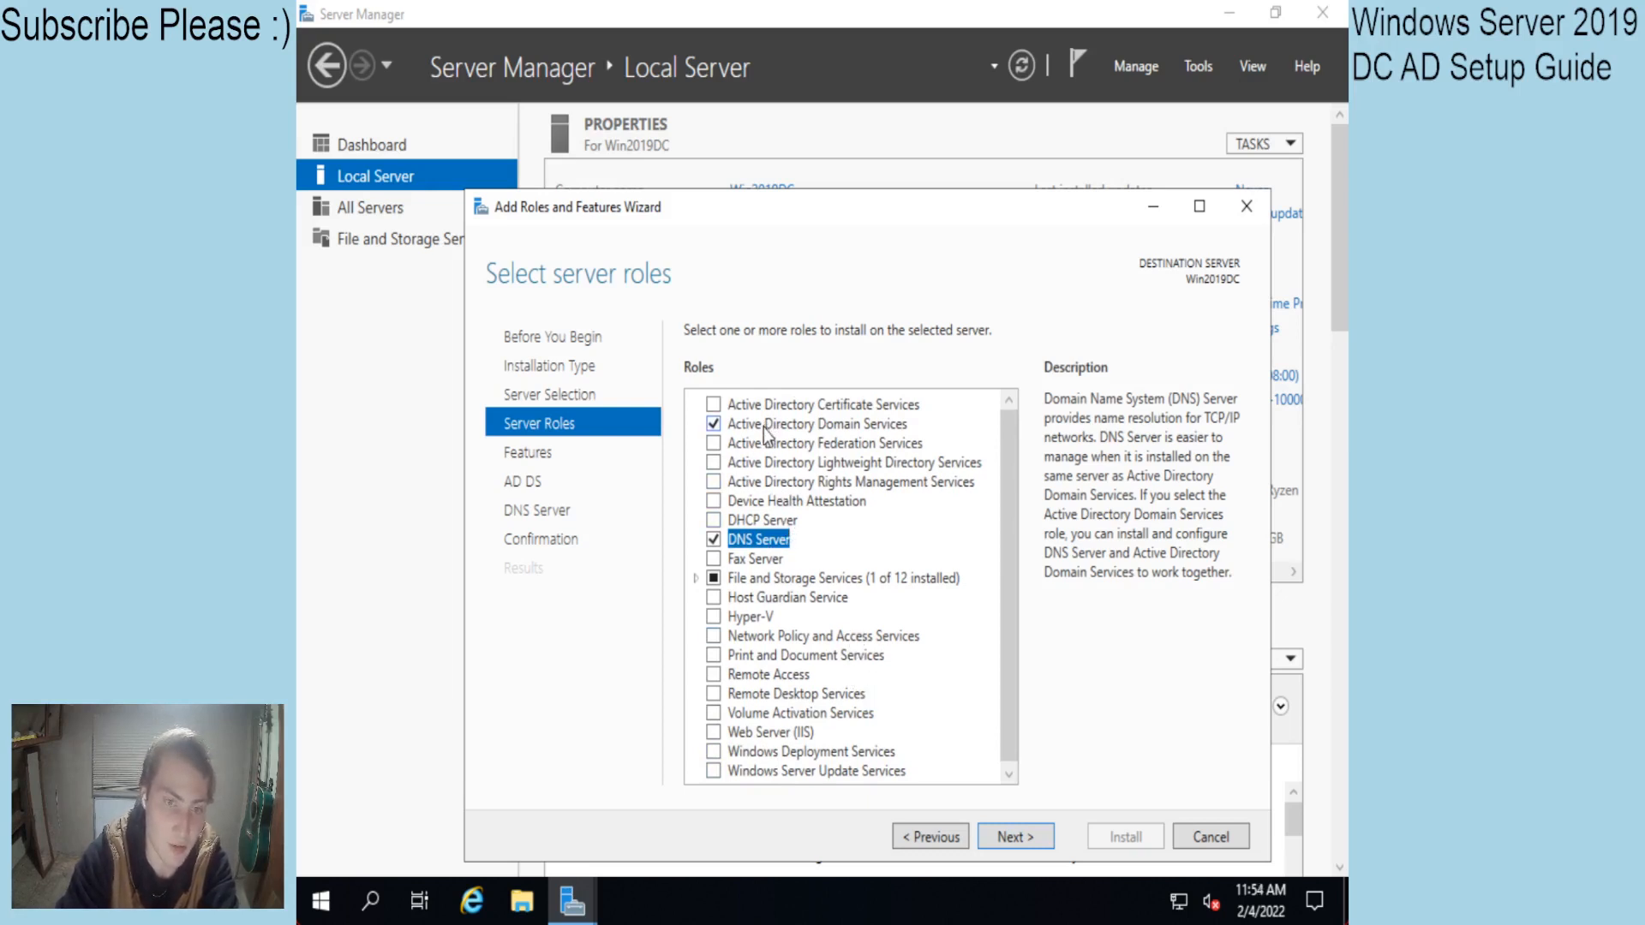
# Advance past the Features, AD DS and DNS Server pages without adding extra features.
pyautogui.click(1004, 839)
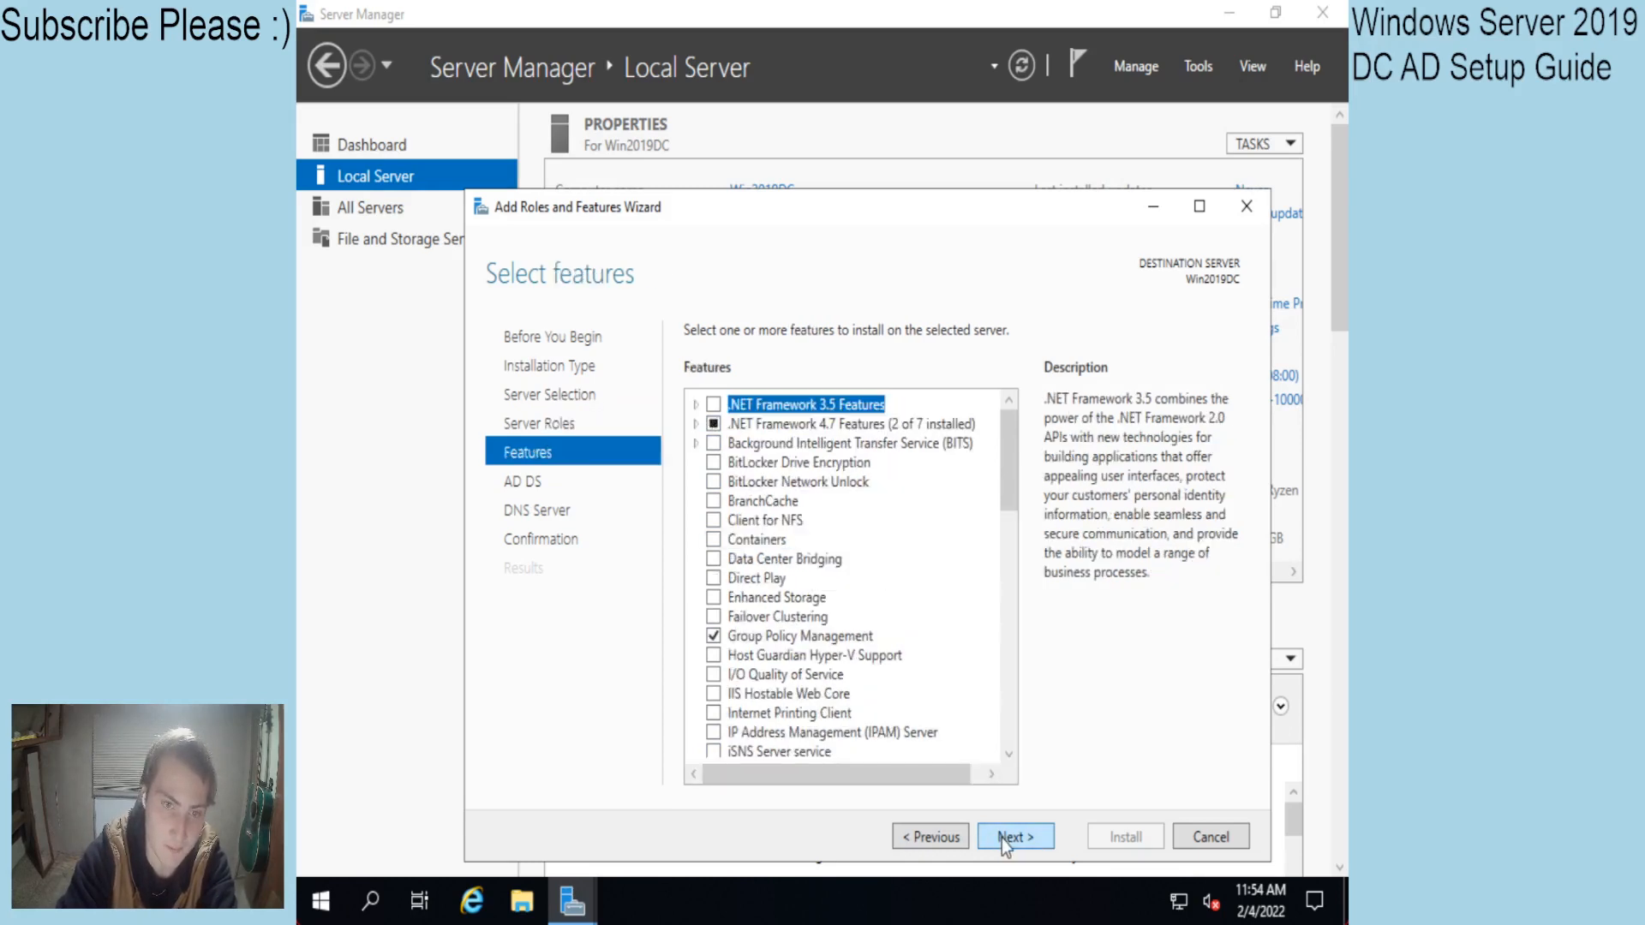
pyautogui.scroll(-10, 828, 681)
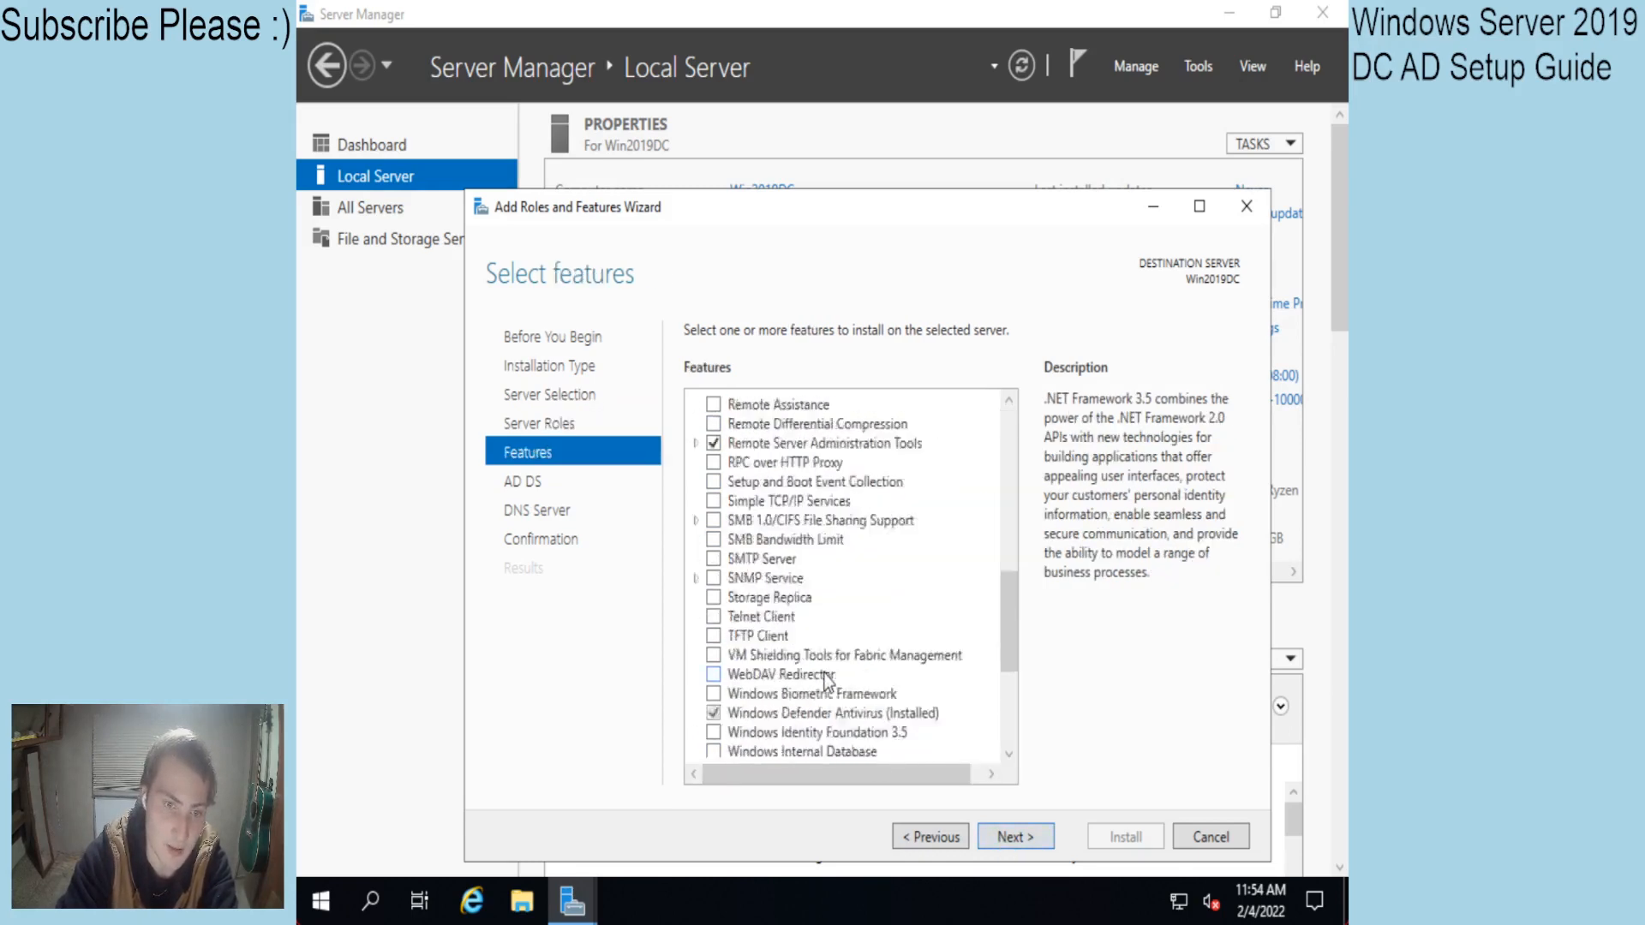
pyautogui.scroll(-5, 828, 681)
pyautogui.scroll(2, 838, 699)
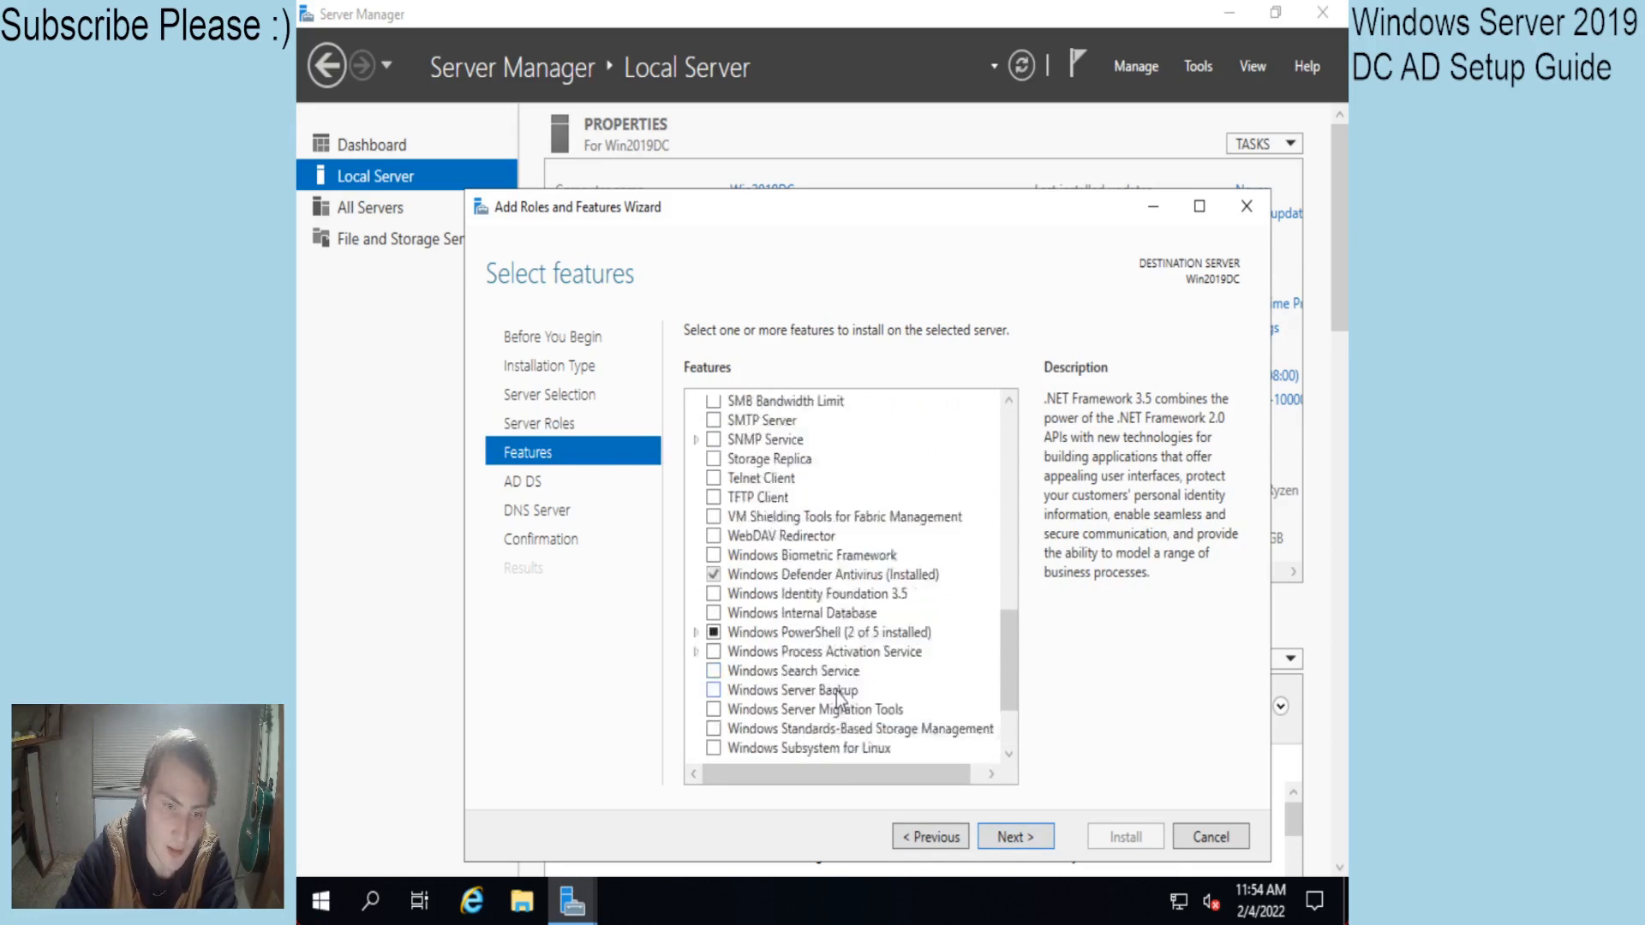
pyautogui.scroll(12, 838, 699)
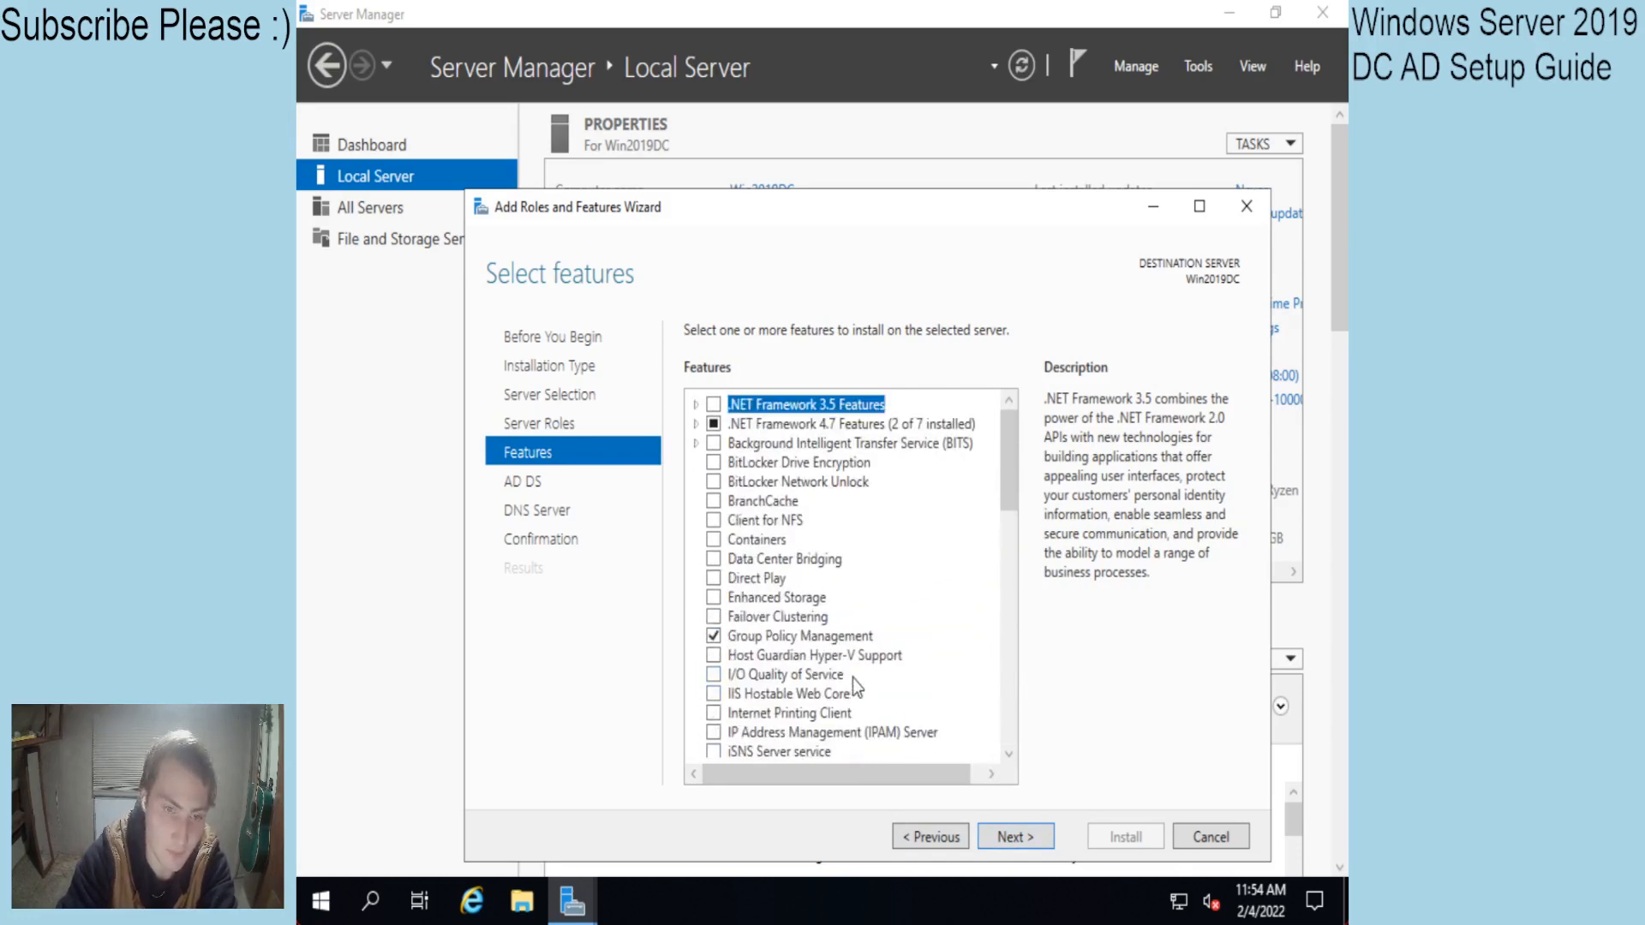
pyautogui.click(1004, 848)
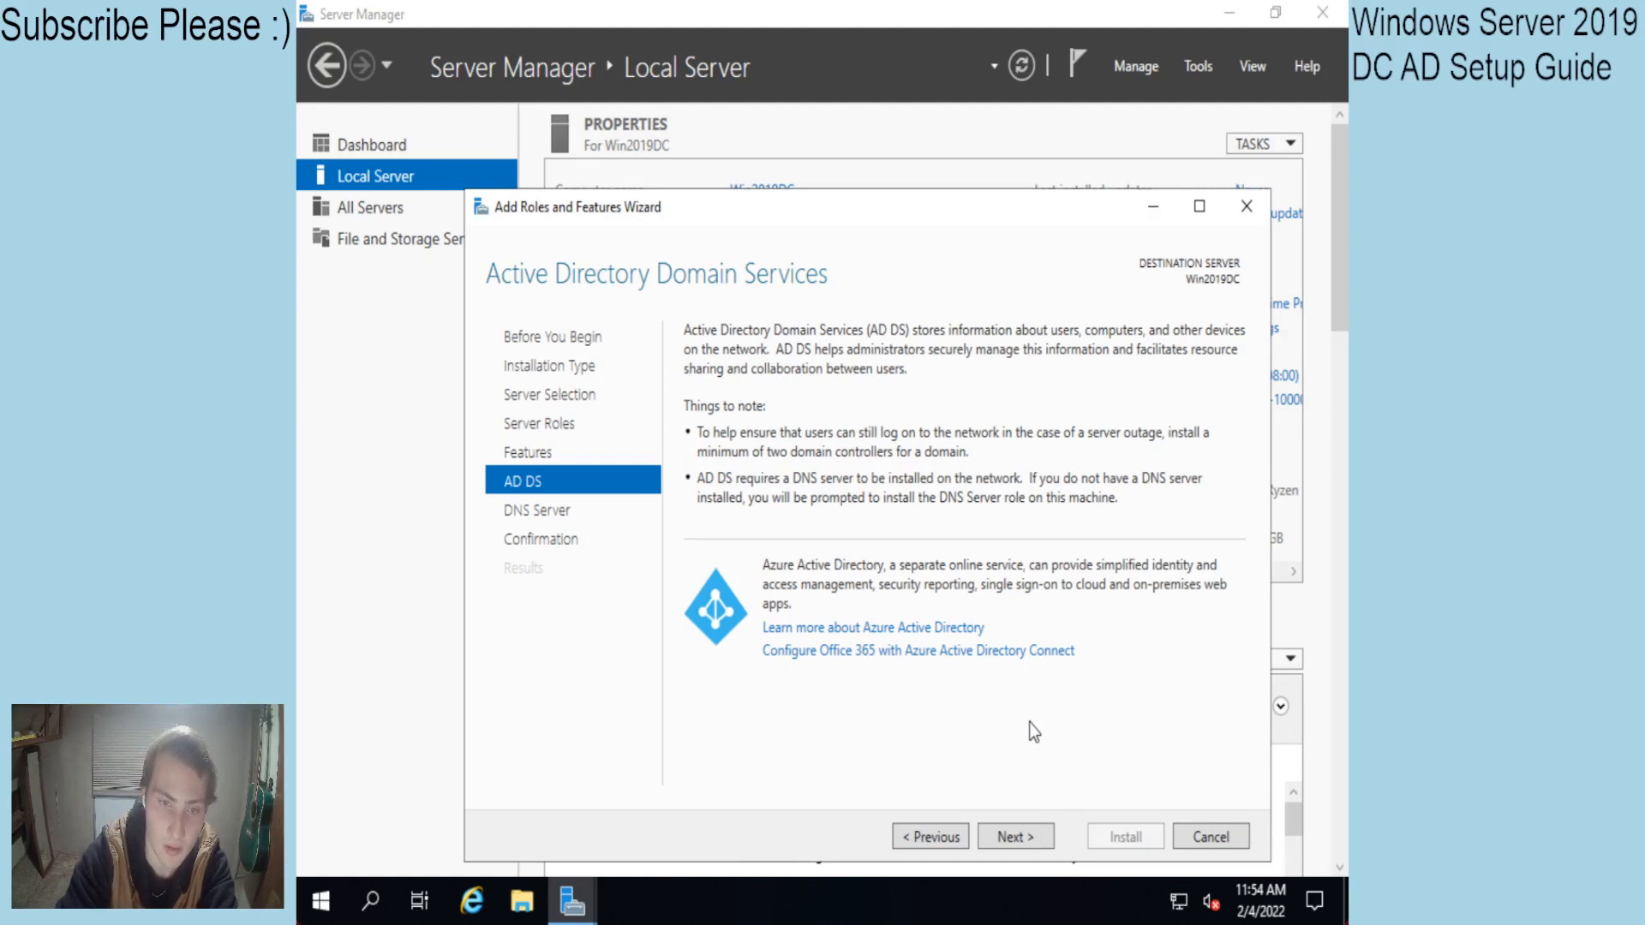
pyautogui.click(1022, 839)
pyautogui.click(1030, 843)
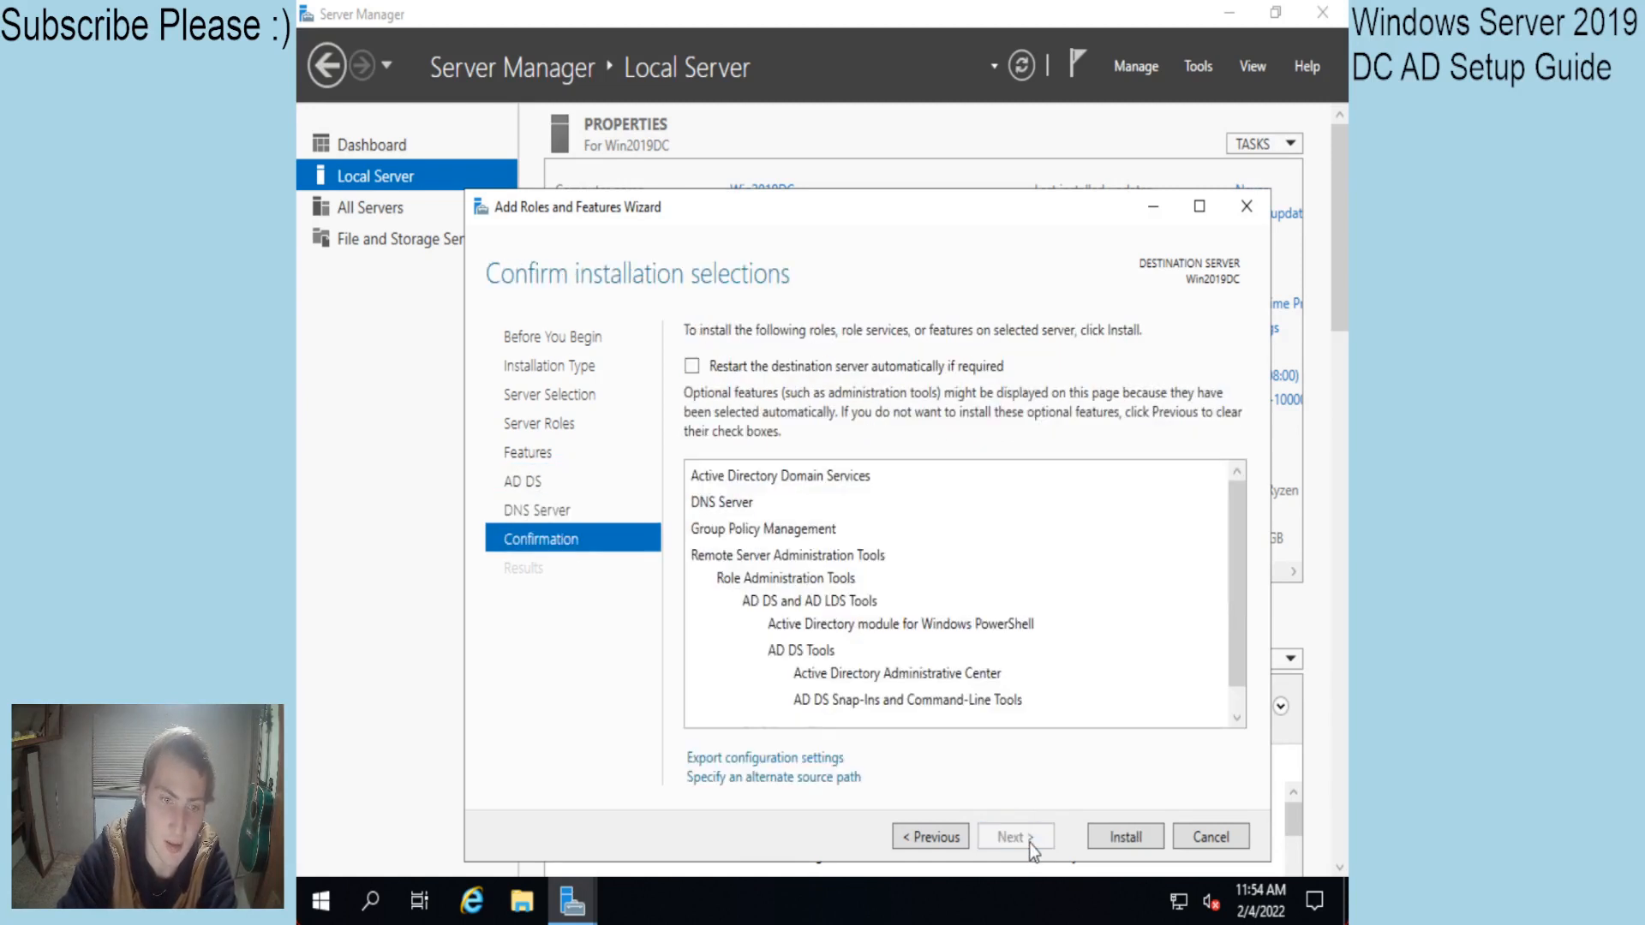
# Allow automatic restart of the destination server and start the role installation.
pyautogui.click(692, 367)
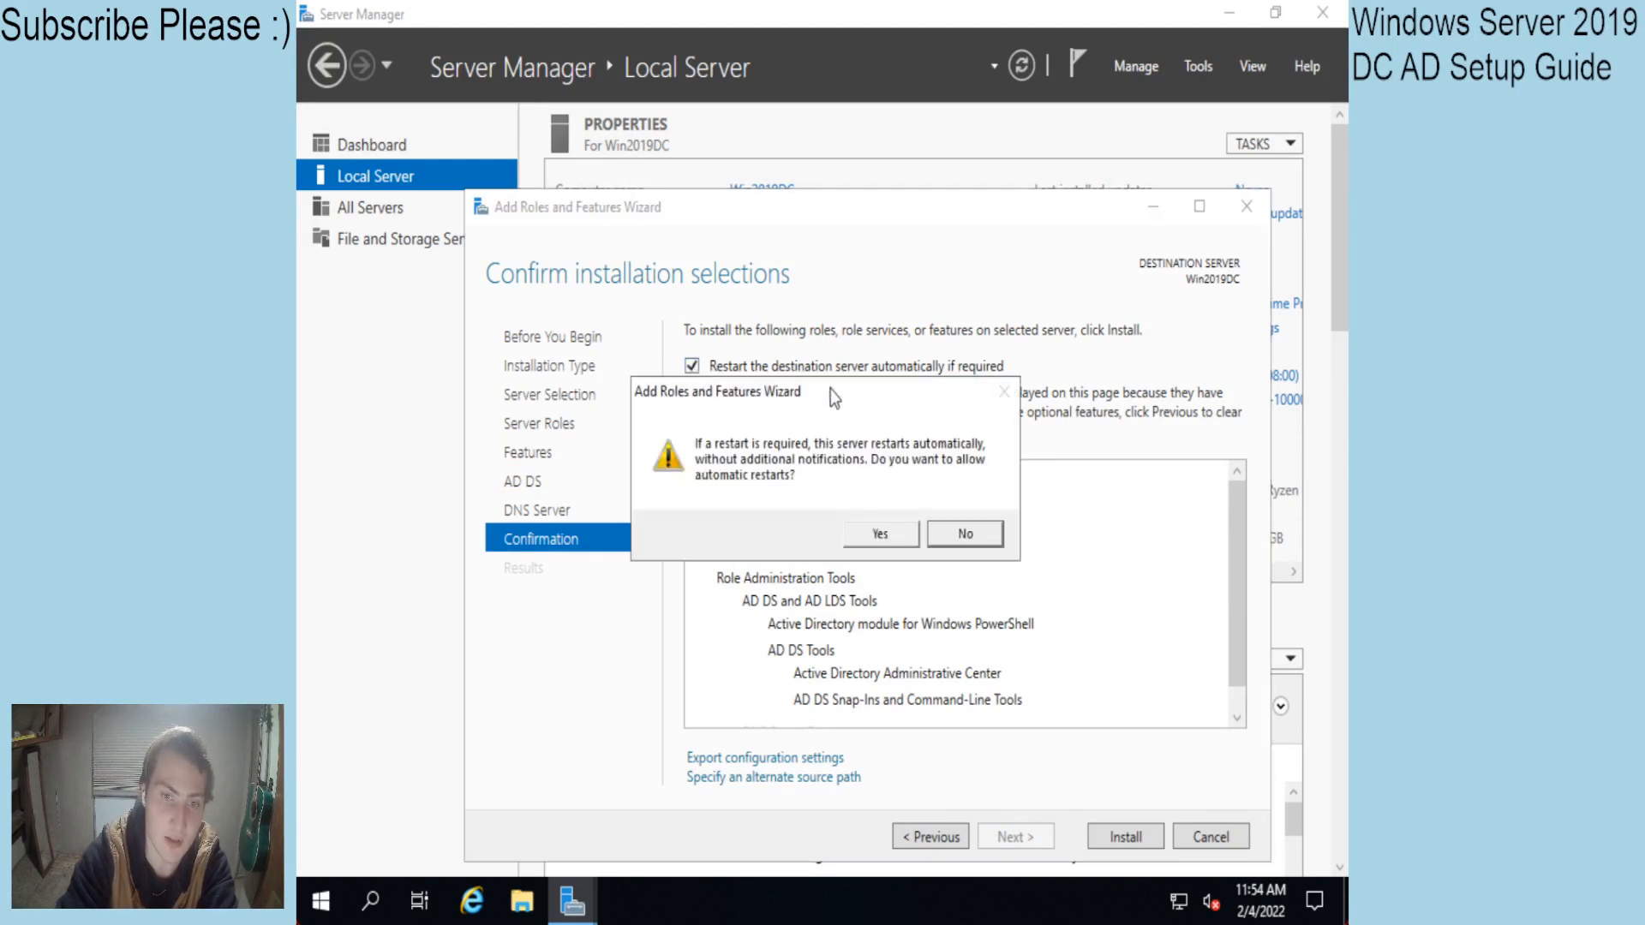
pyautogui.click(887, 534)
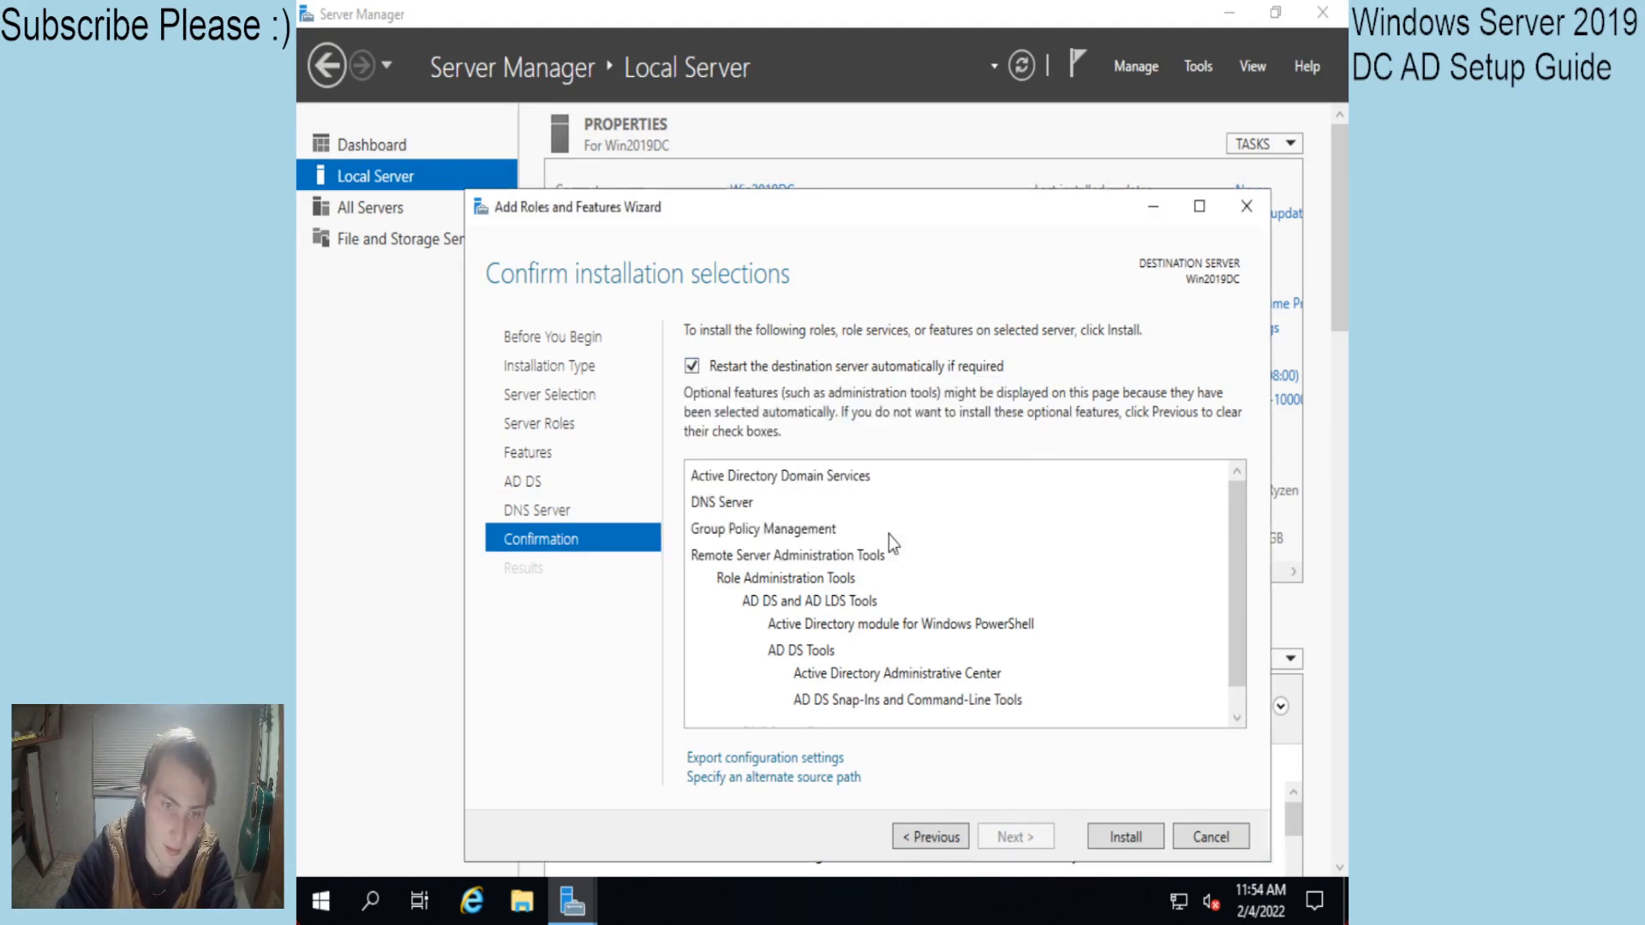
pyautogui.click(1114, 836)
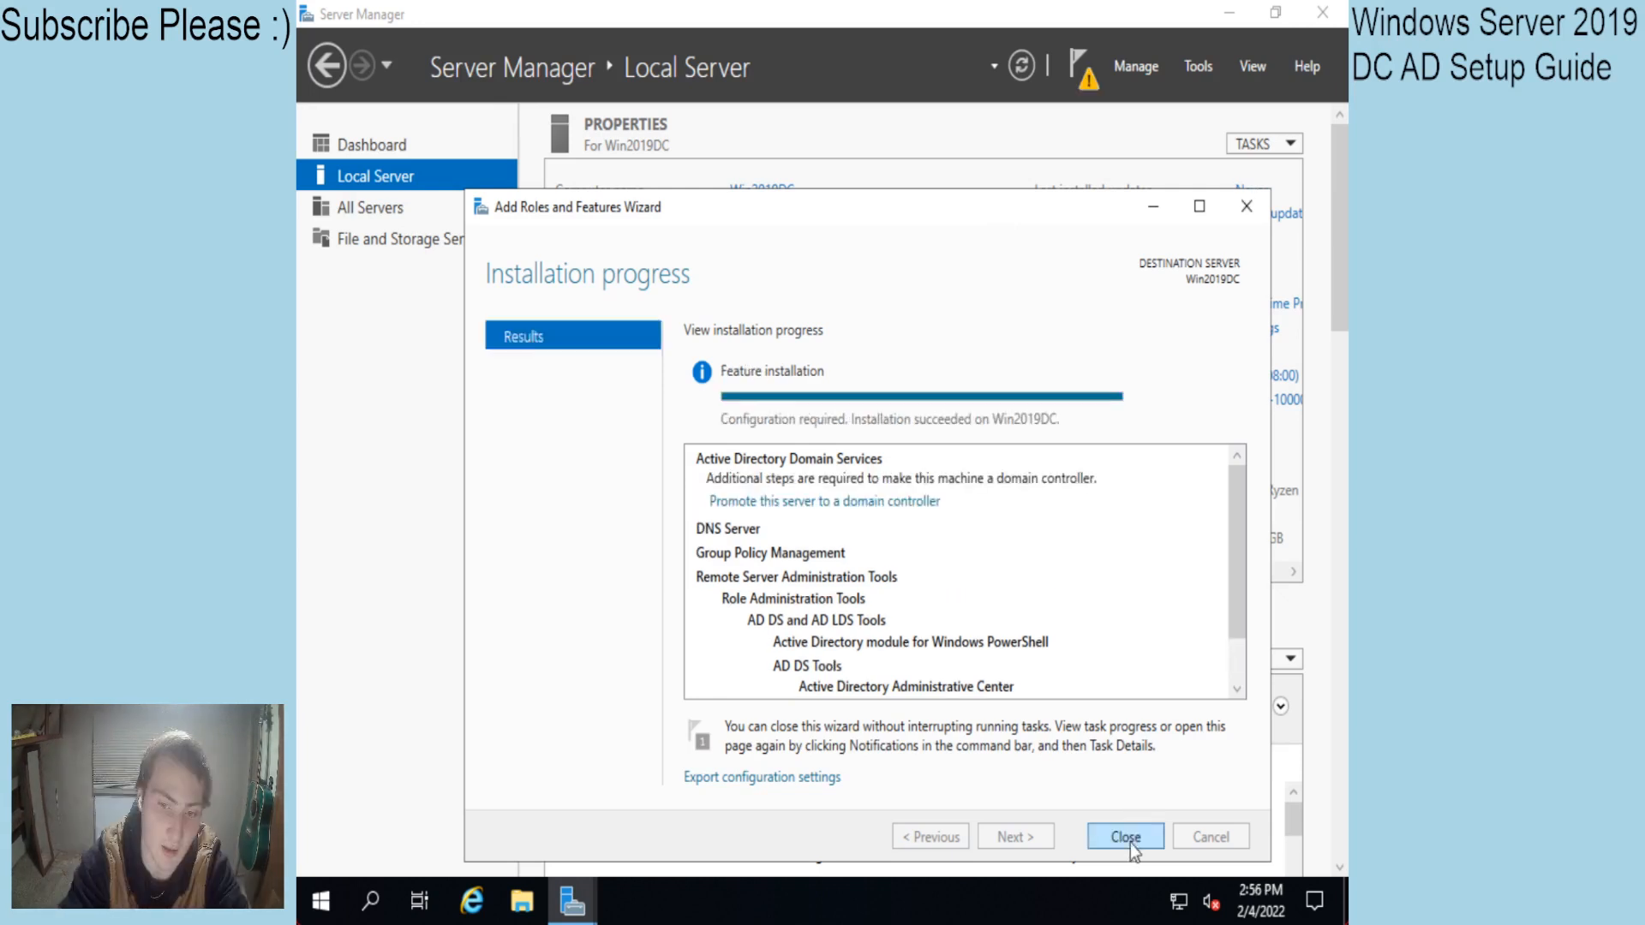
# Close the installation wizard and launch domain controller promotion from the notifications.
pyautogui.click(1128, 837)
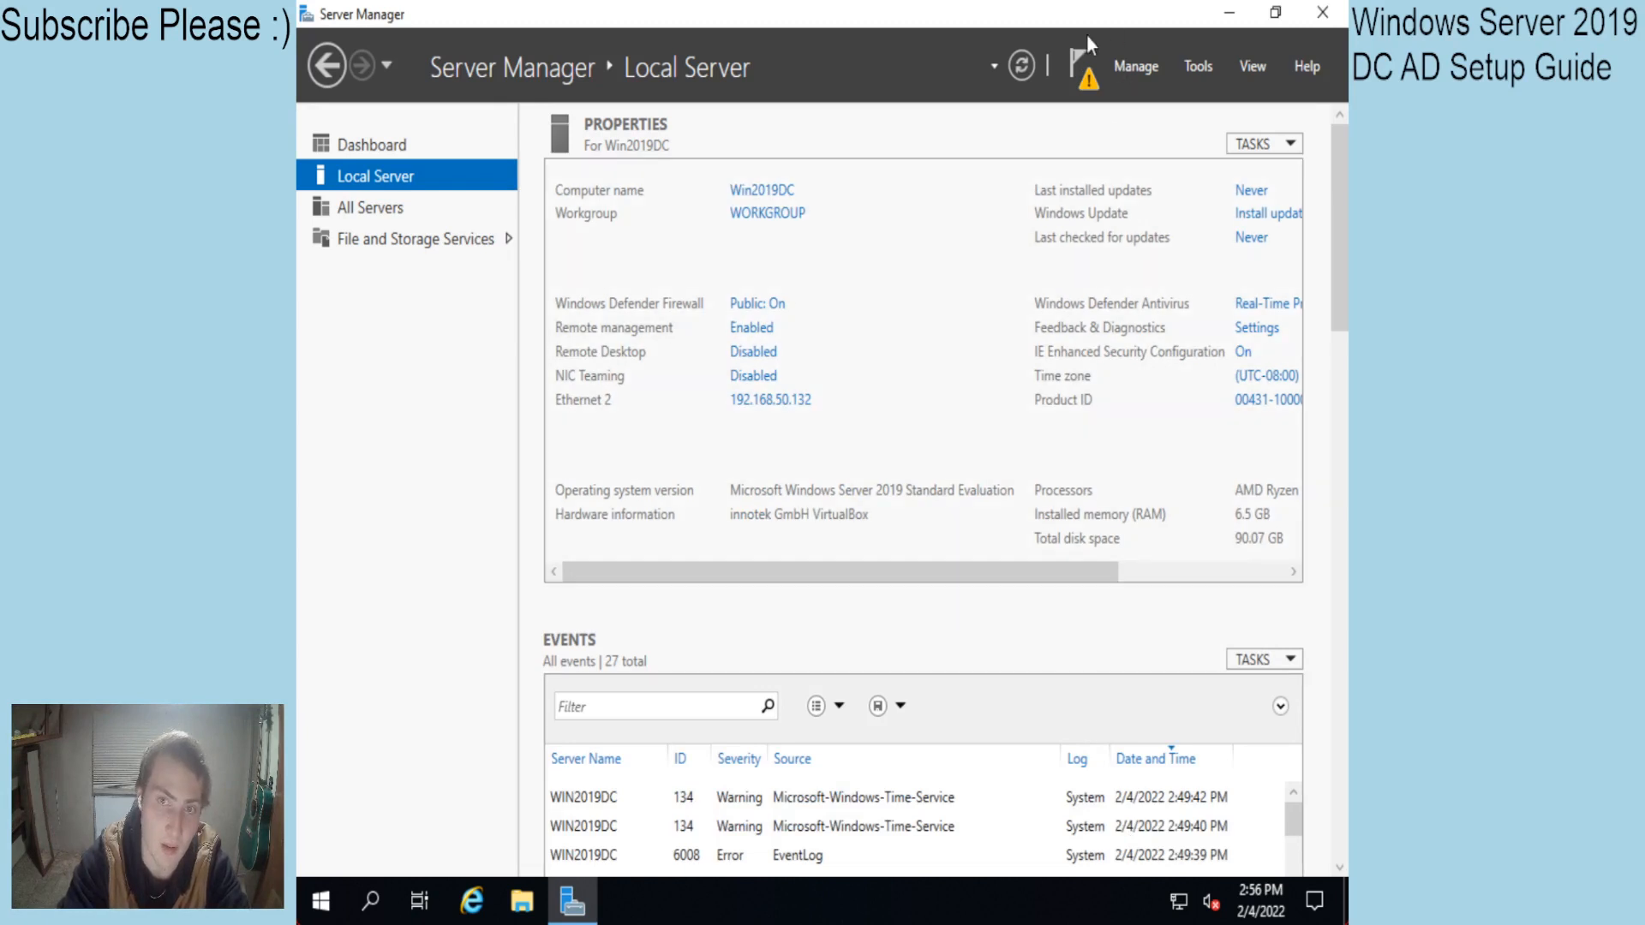
pyautogui.click(1078, 64)
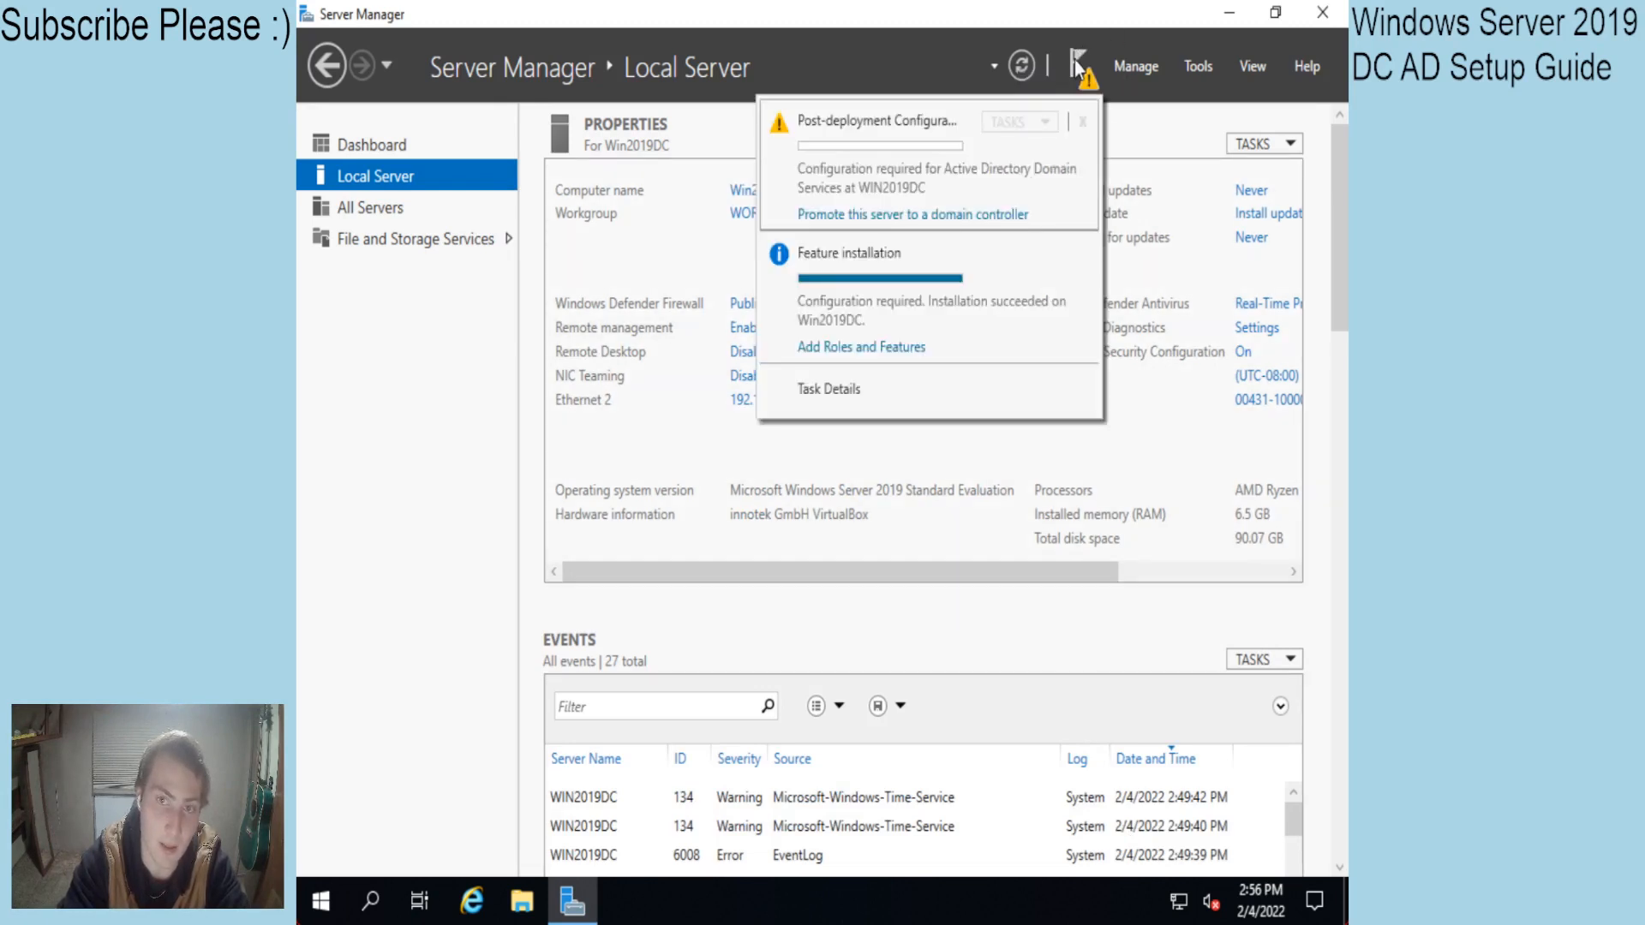
pyautogui.click(864, 215)
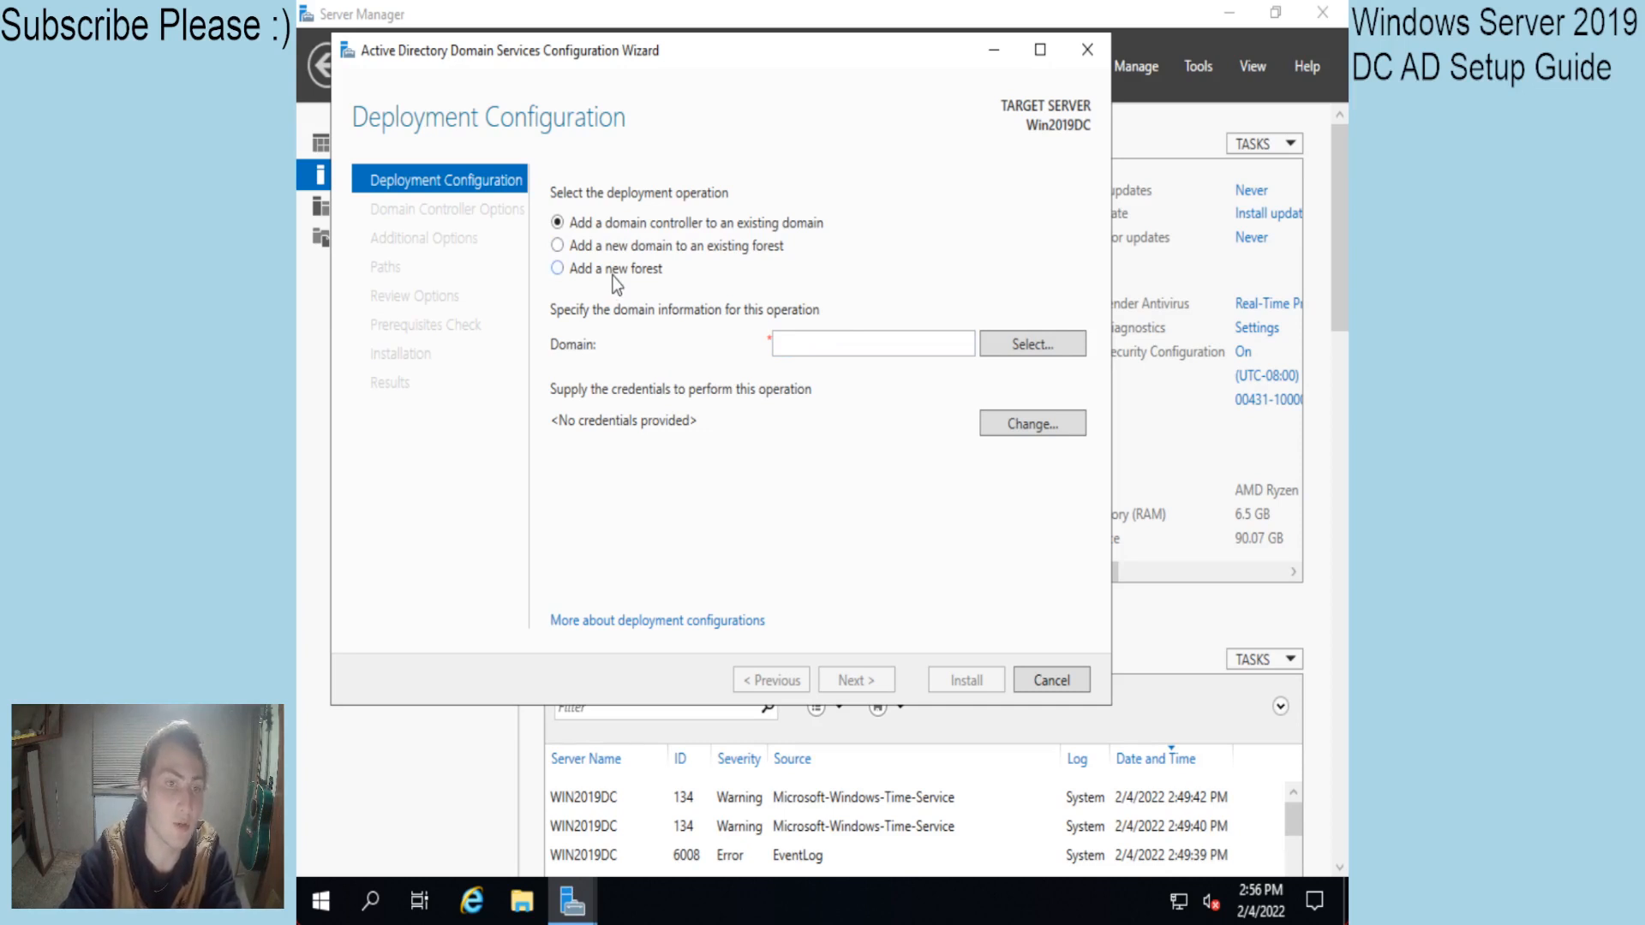
# Choose a new forest with root domain name Test.local and continue.
pyautogui.click(574, 271)
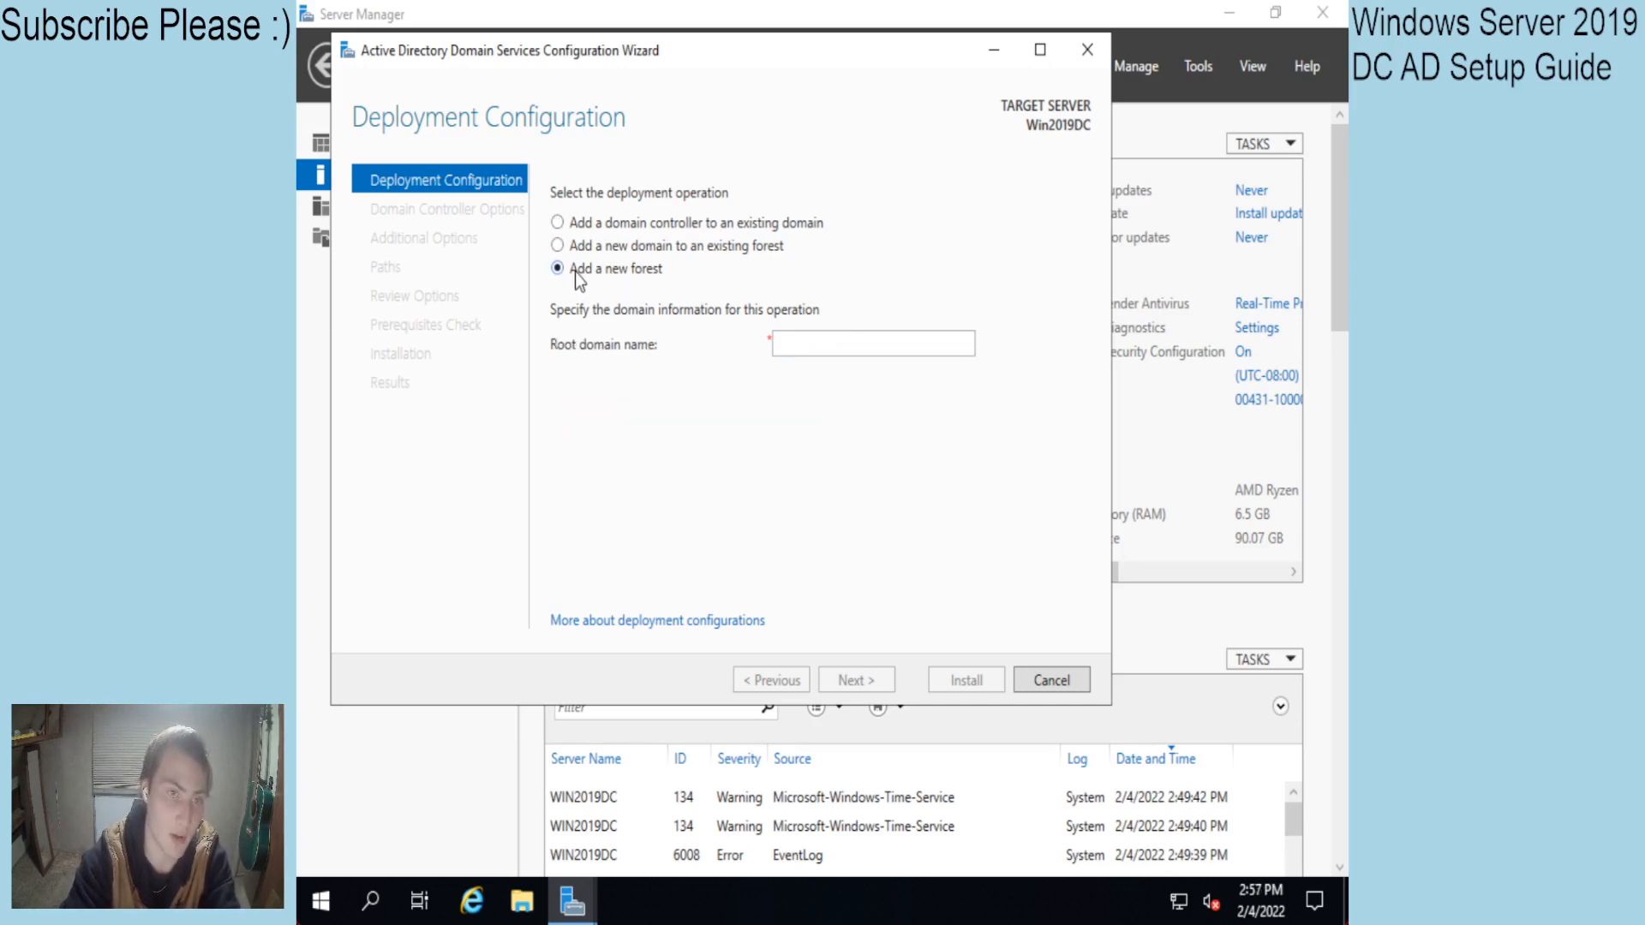
pyautogui.click(814, 344)
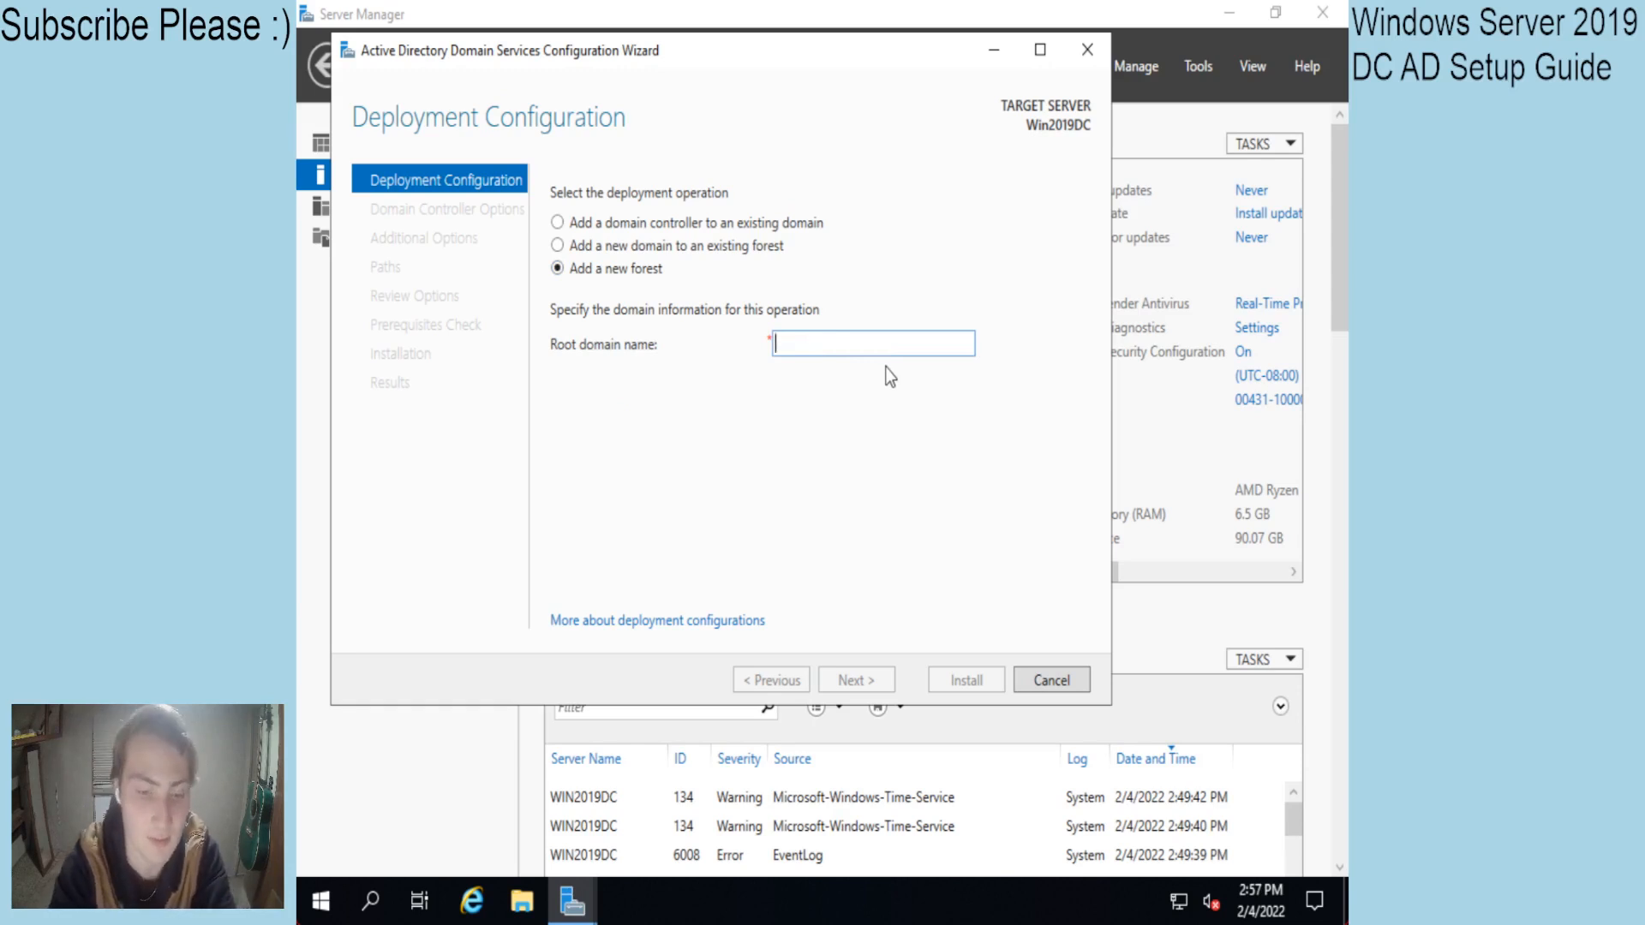
pyautogui.write('company.')
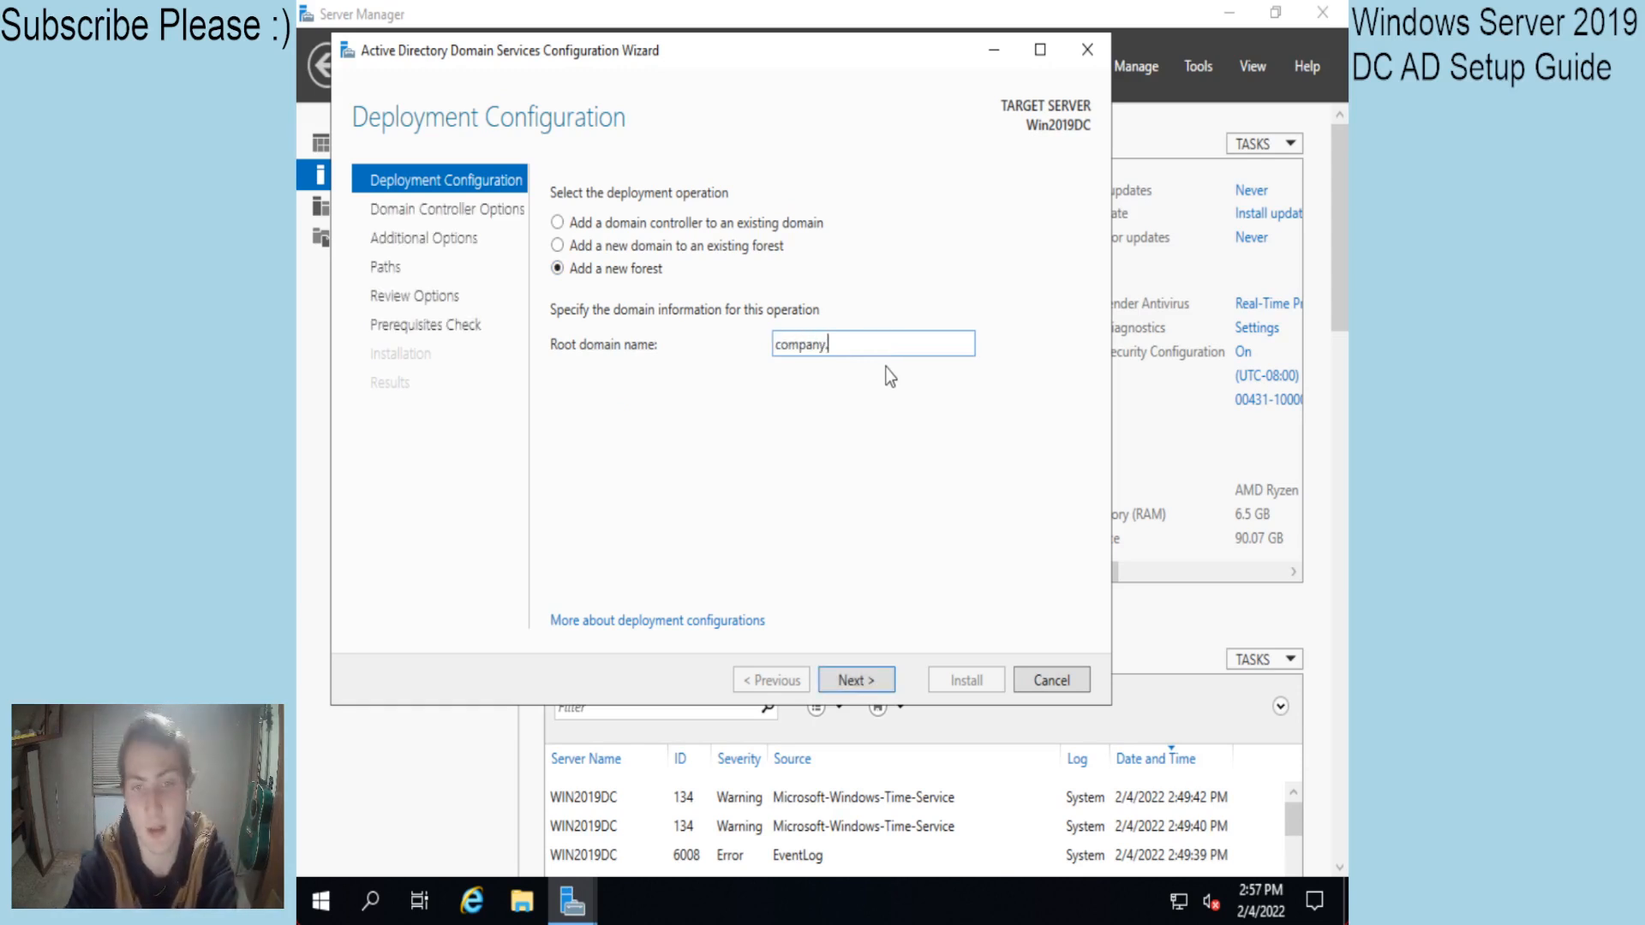
pyautogui.write('local')
pyautogui.press('BackSpace')
pyautogui.press('BackSpace')
pyautogui.press('BackSpace')
pyautogui.press('BackSpace')
pyautogui.press('BackSpace')
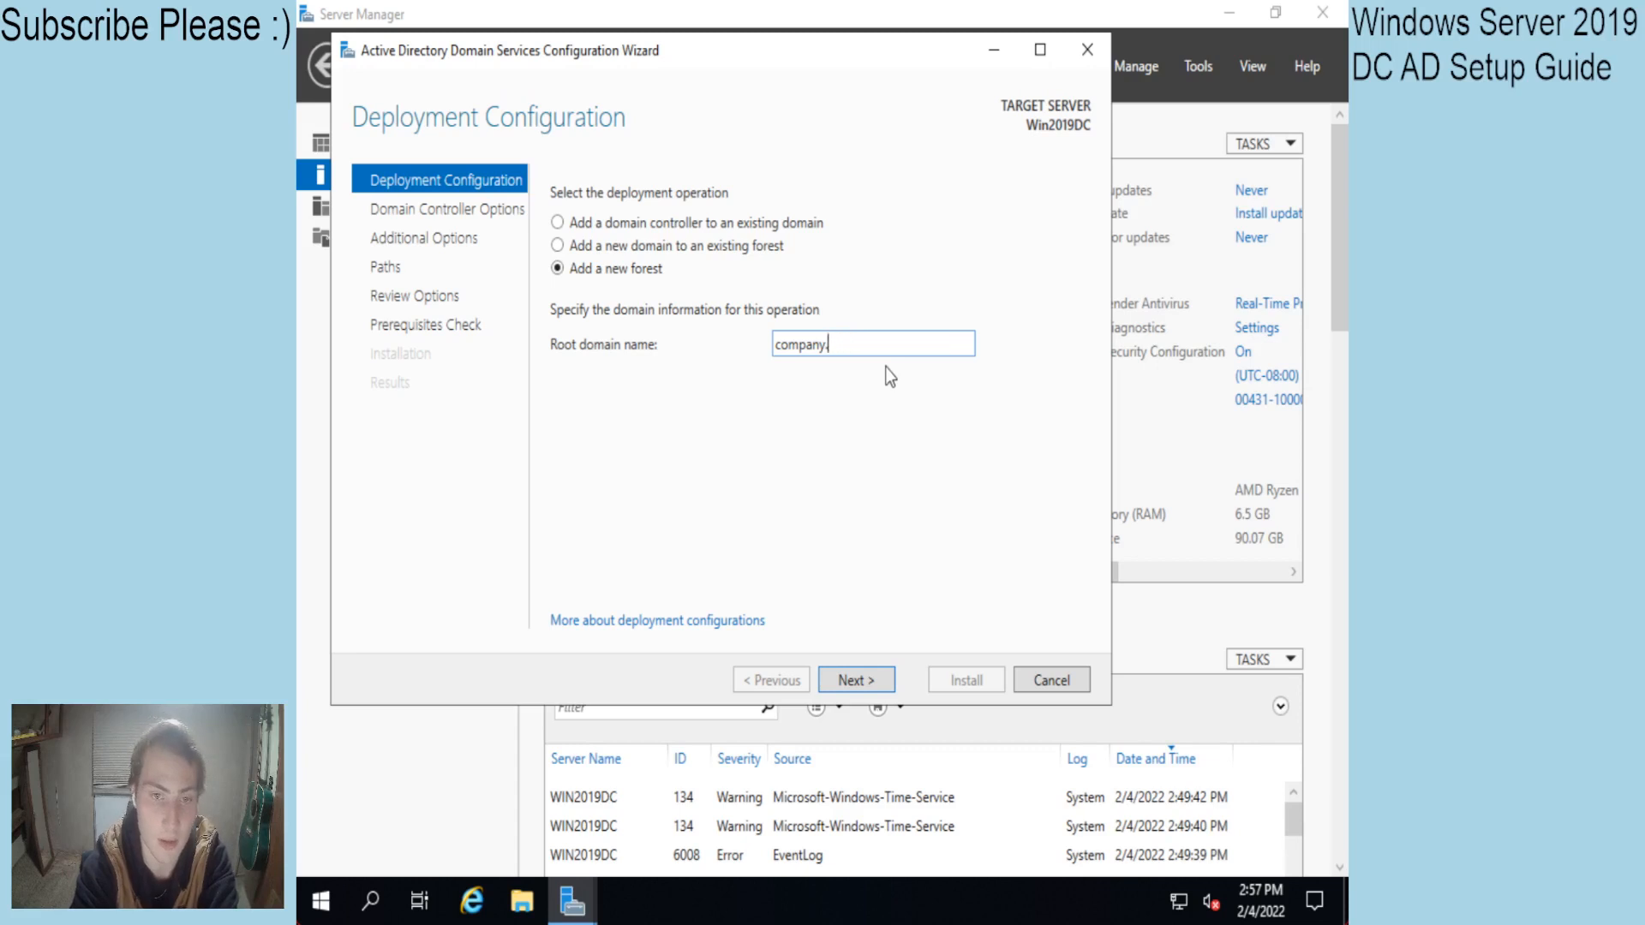
pyautogui.write('com')
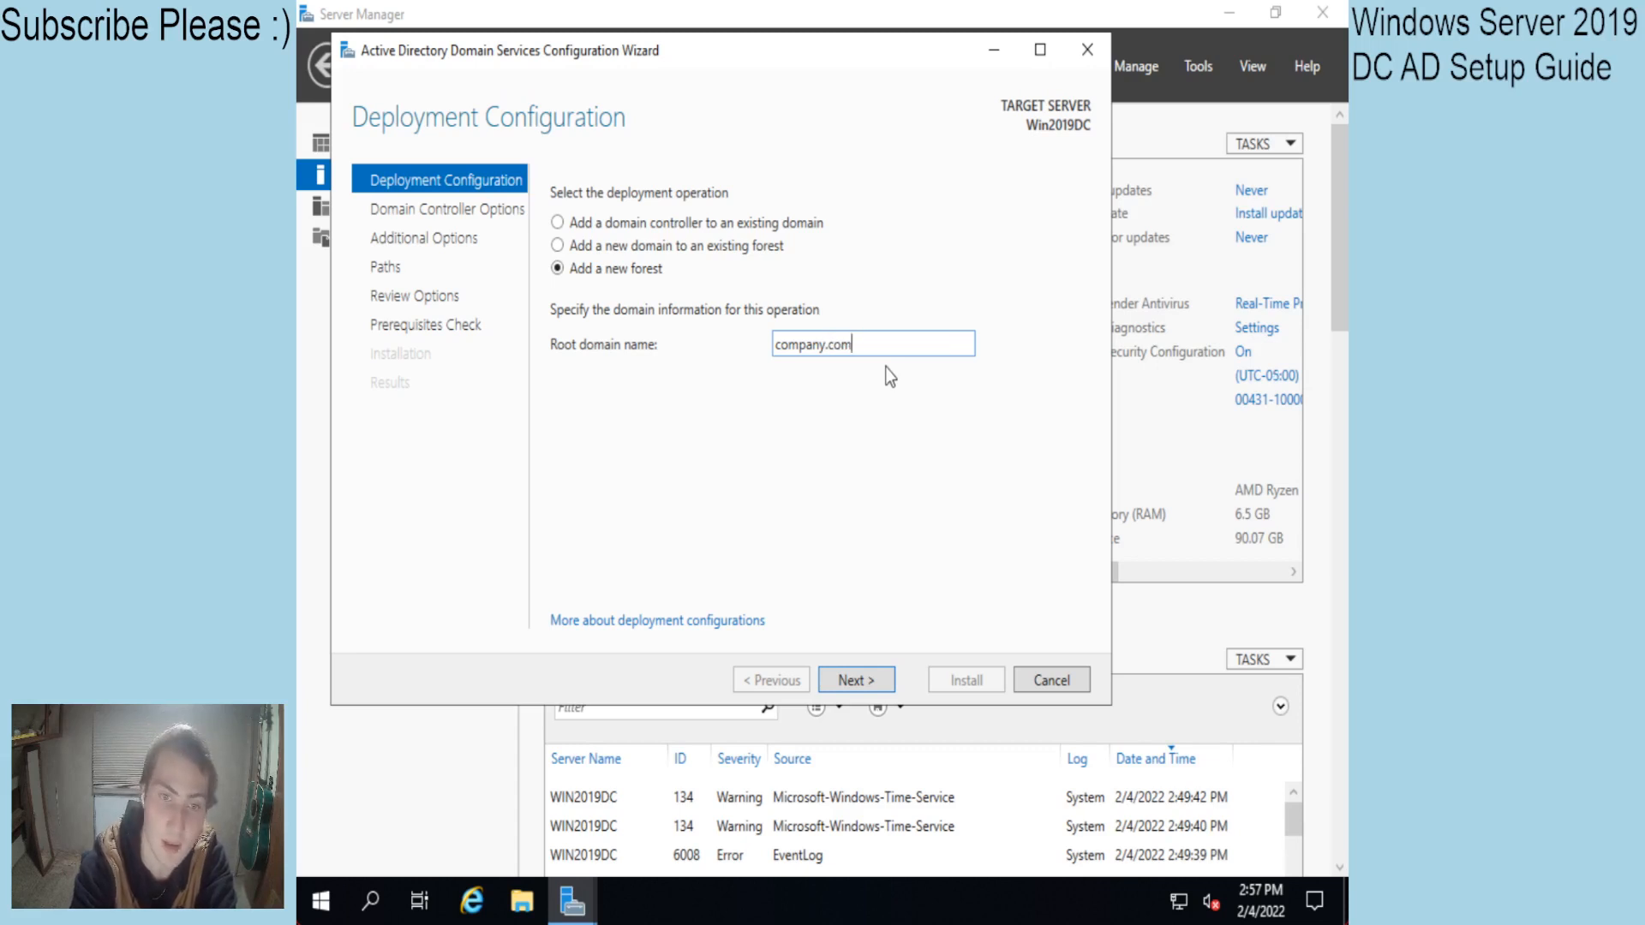
pyautogui.hotkey('ctrl', 'a')
pyautogui.press('BackSpace')
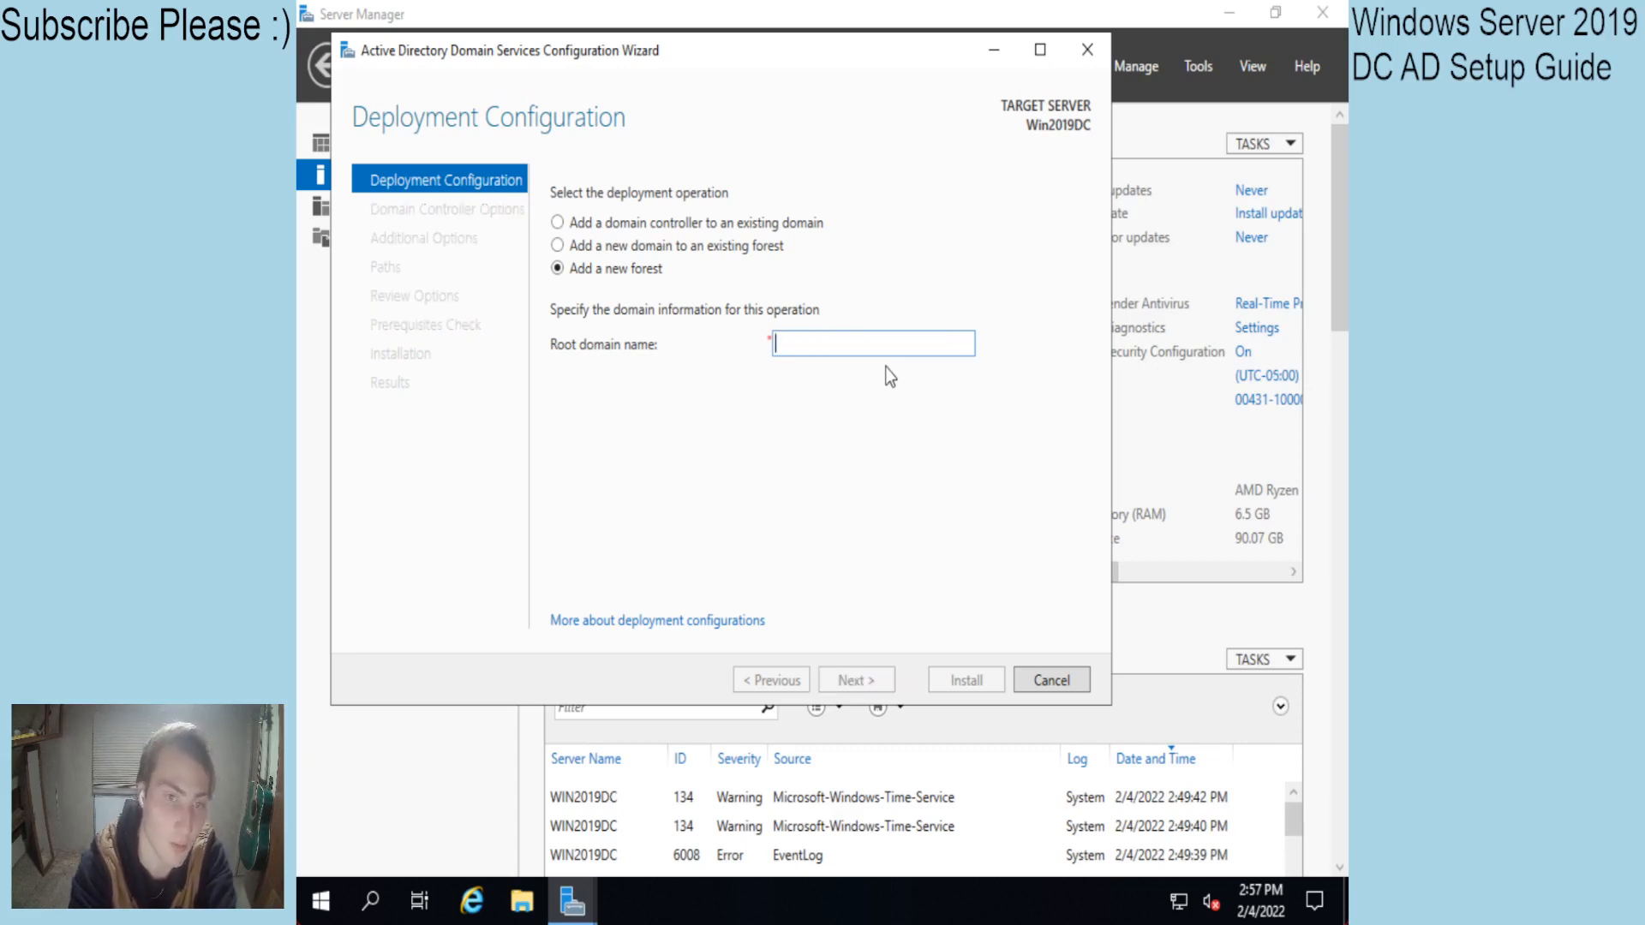
pyautogui.write('Test.local')
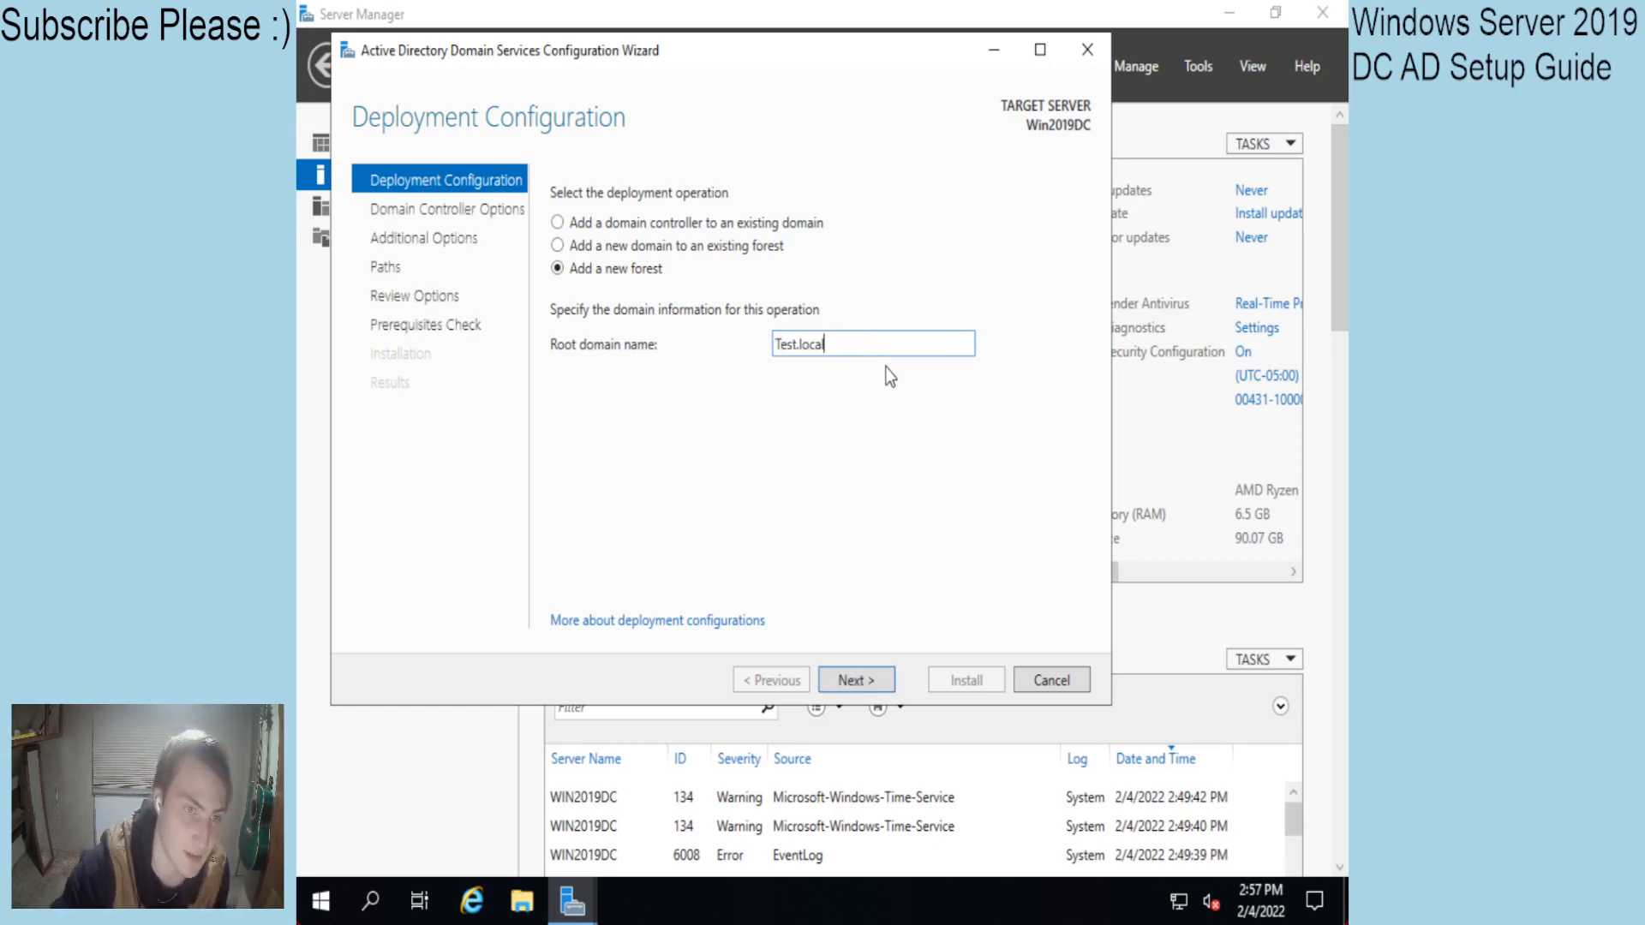
pyautogui.click(858, 680)
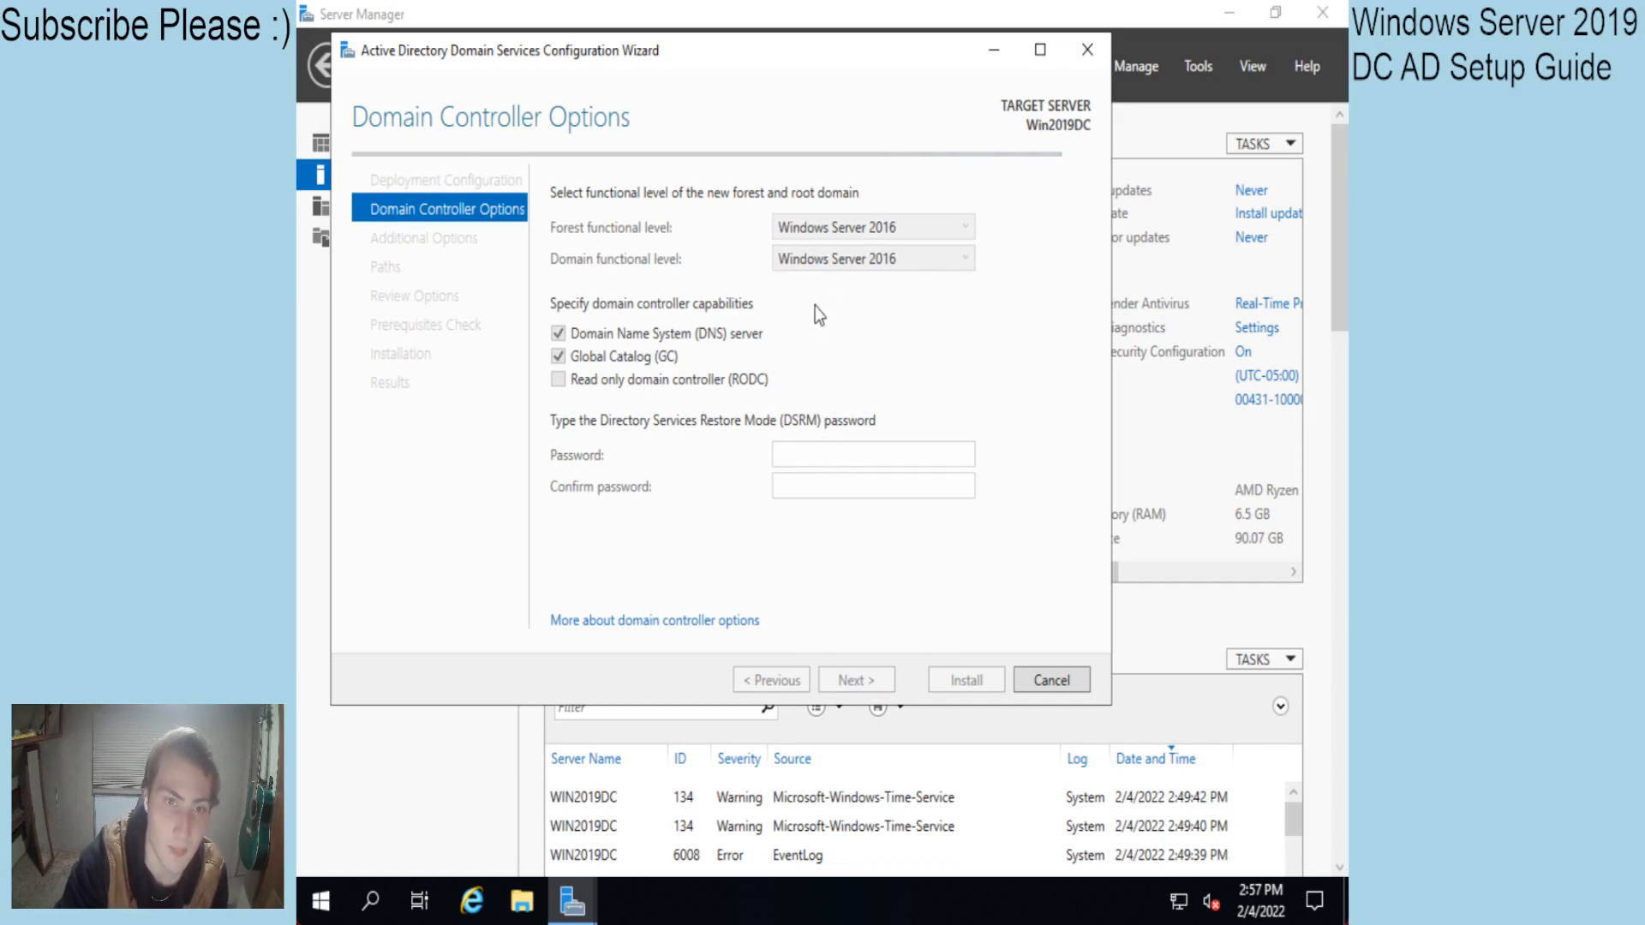
# Enter and confirm the DSRM password, then advance to DNS Options.
pyautogui.click(817, 457)
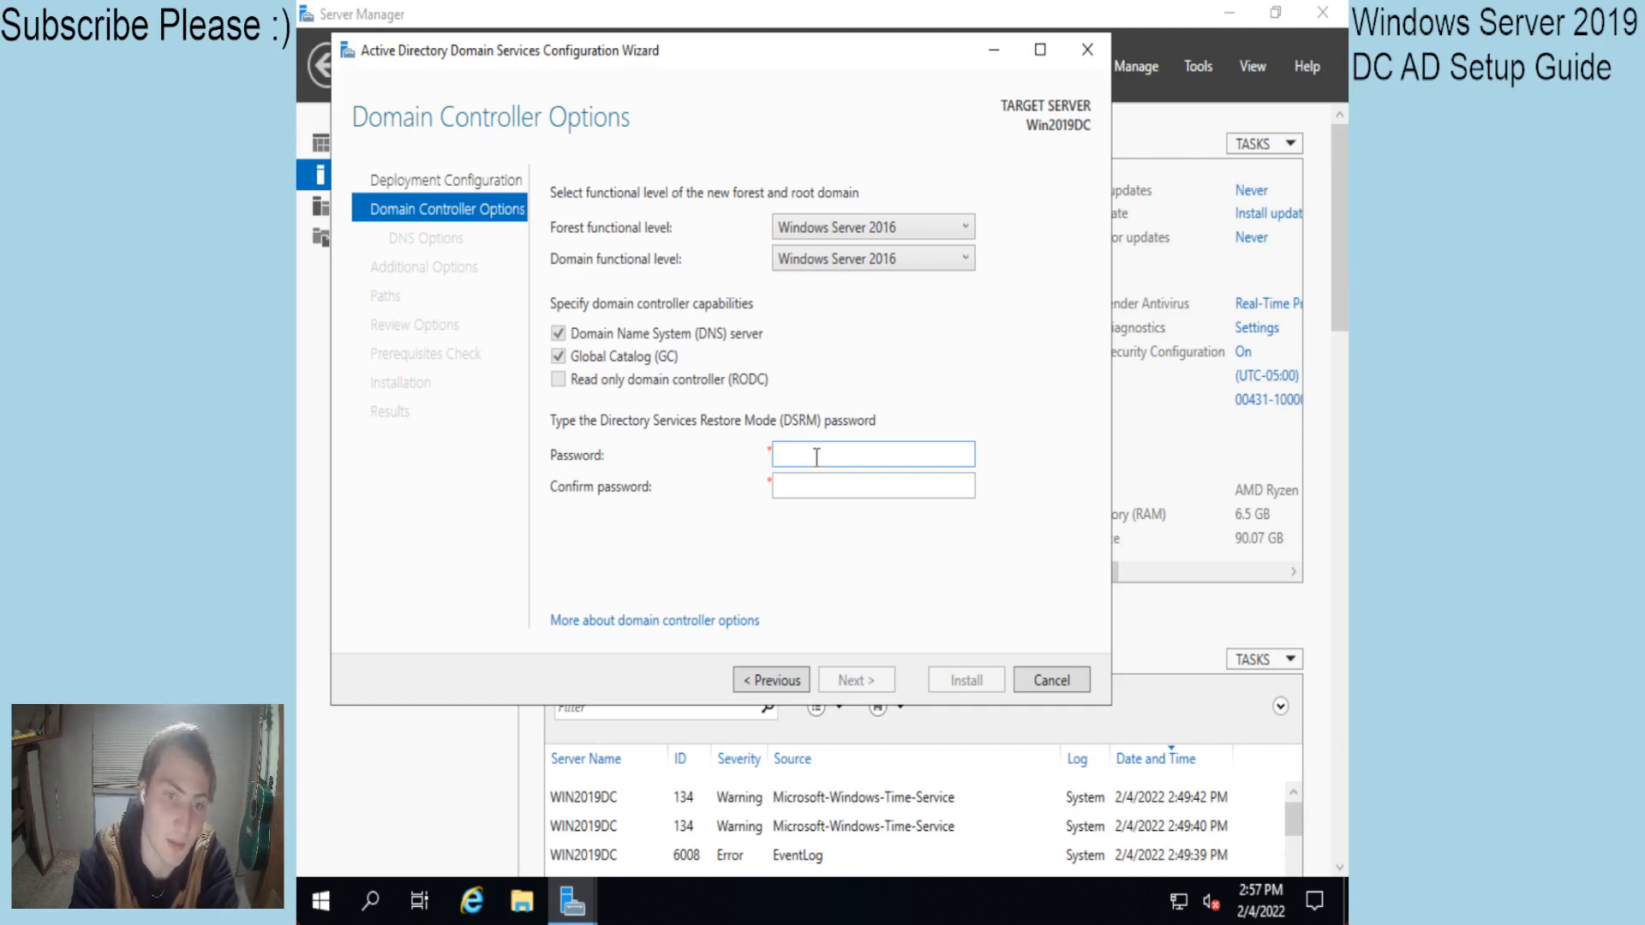
pyautogui.write('••••••••')
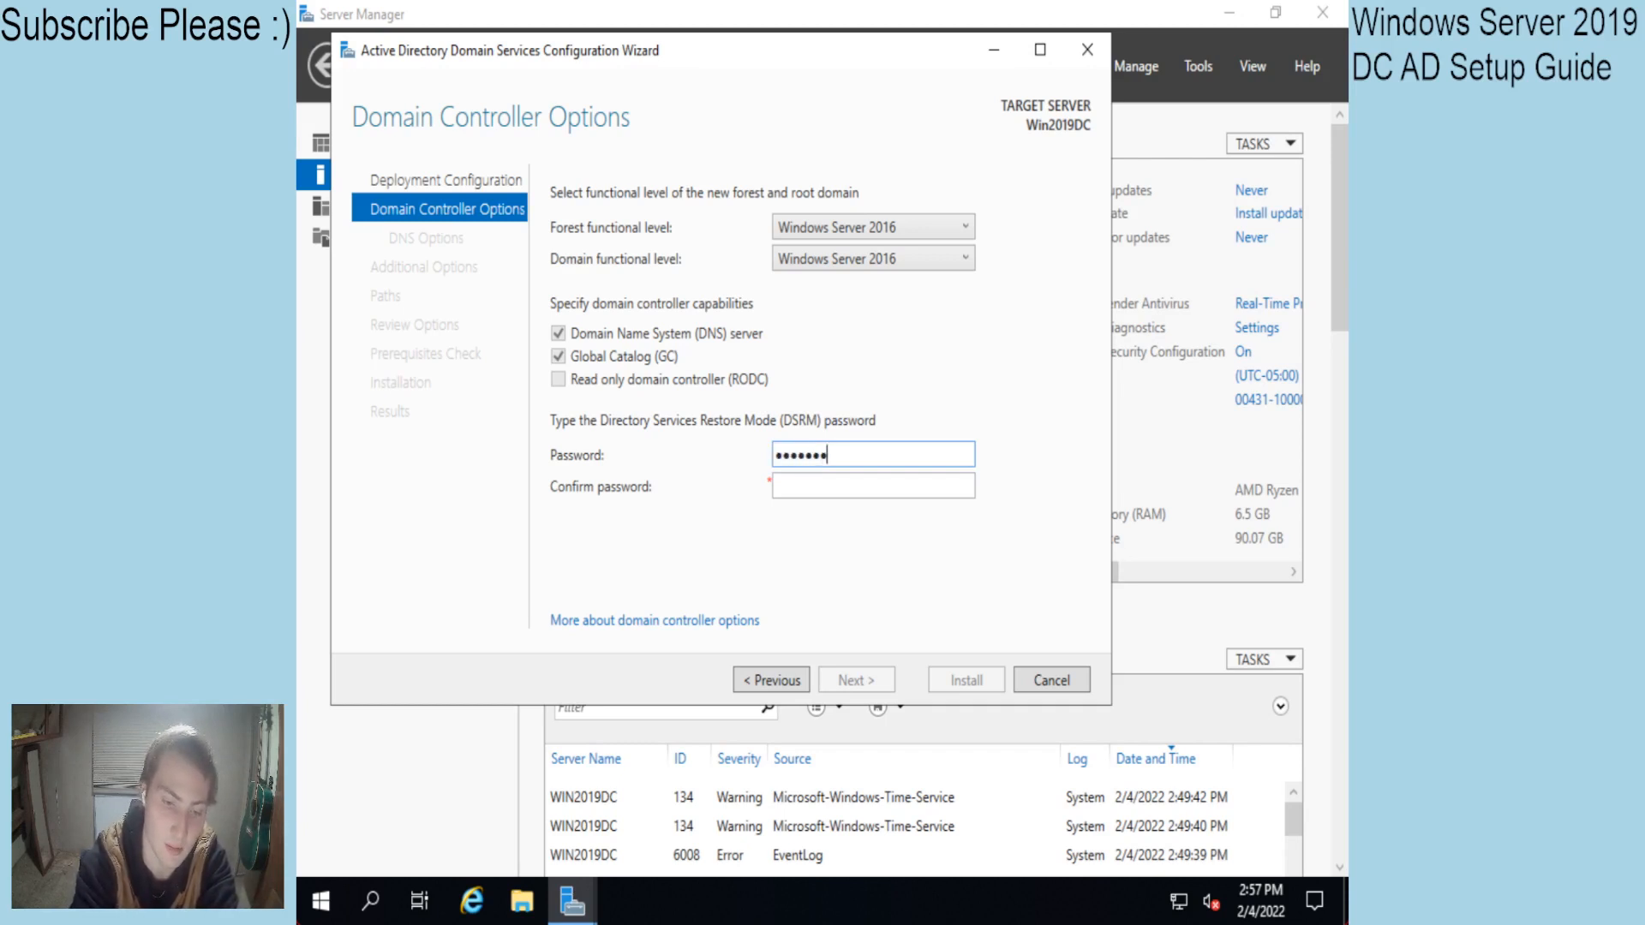
pyautogui.write('••••••')
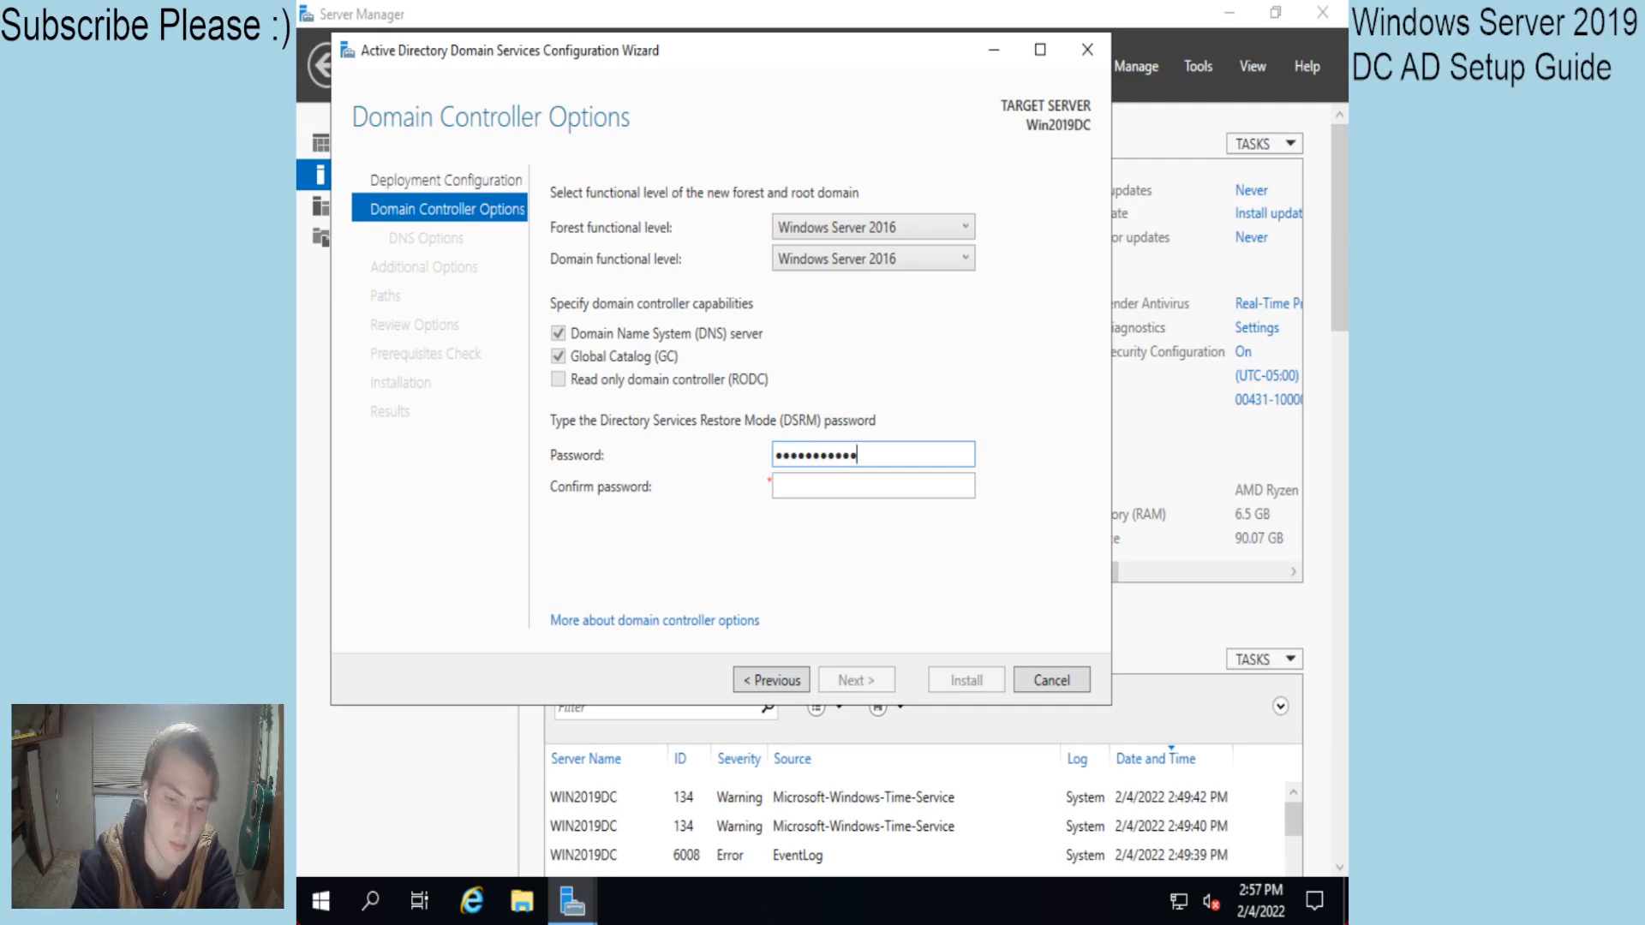
pyautogui.press('Tab')
pyautogui.write('•••••••••••••')
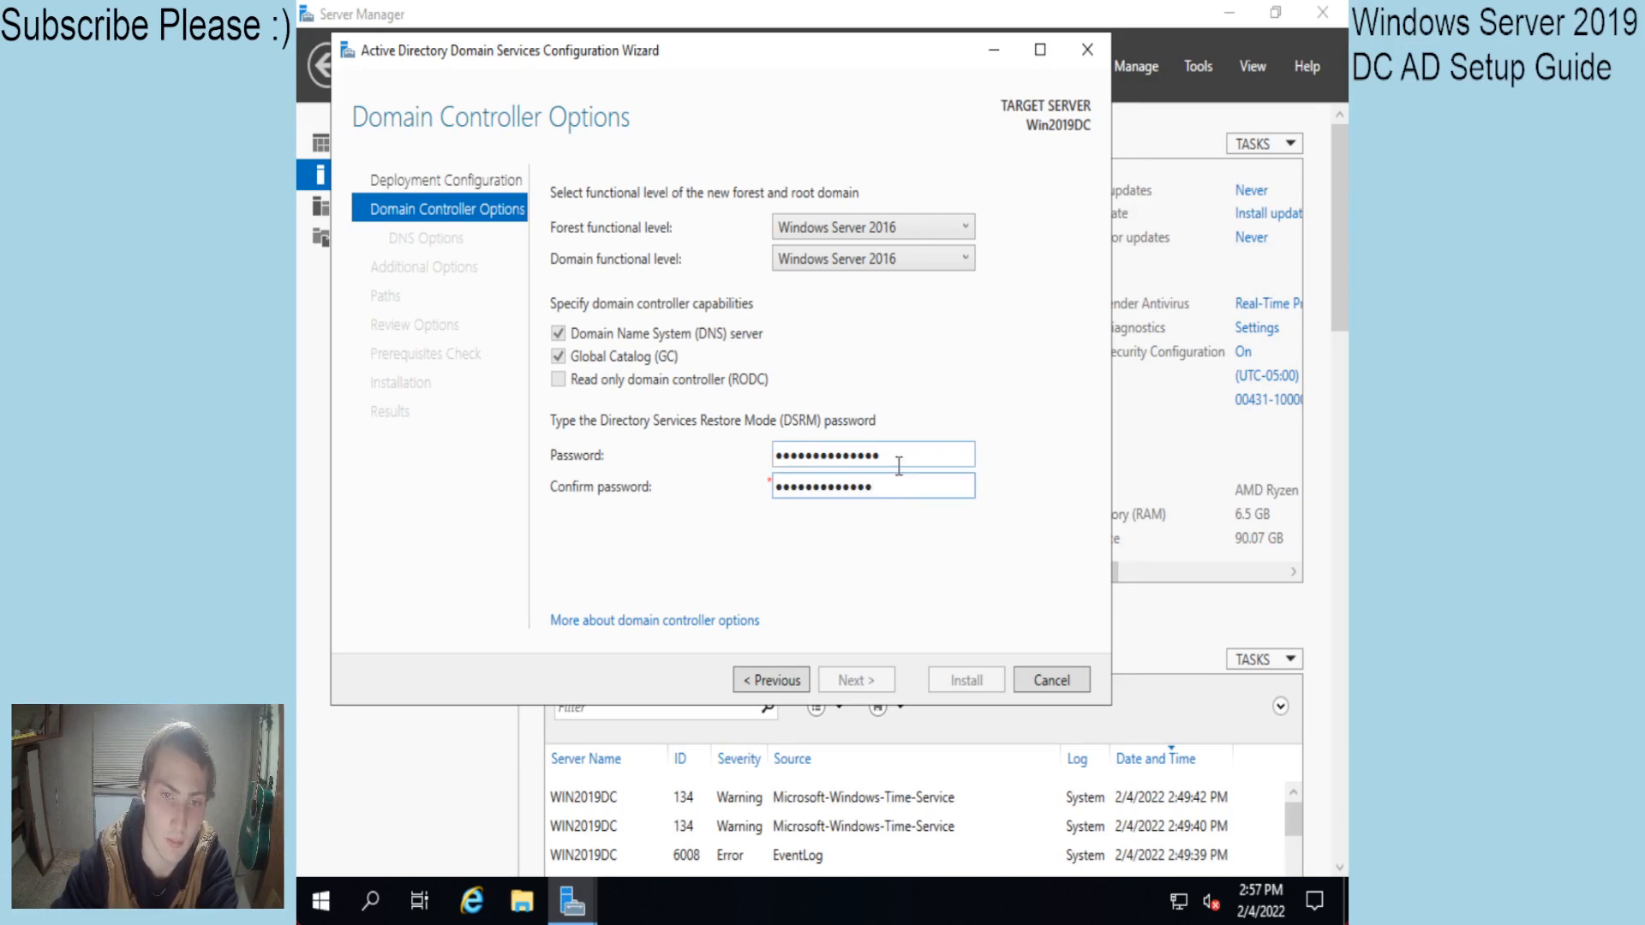
pyautogui.moveTo(899, 463); pyautogui.dragTo(744, 482)
pyautogui.write('•••••••••••')
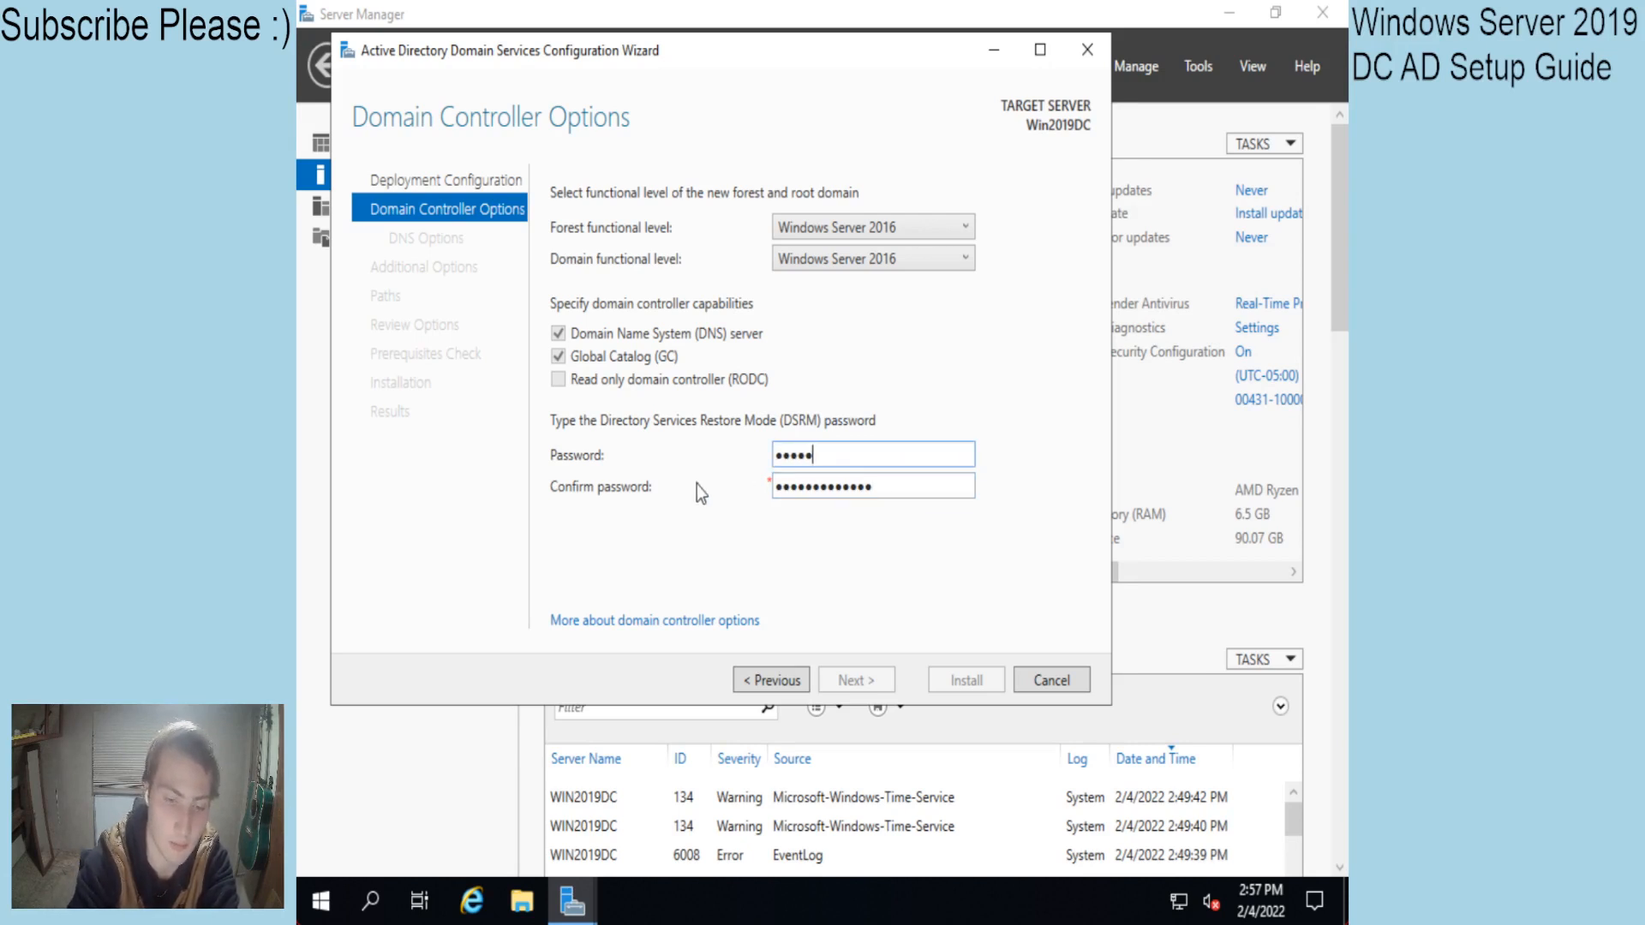
pyautogui.write('••')
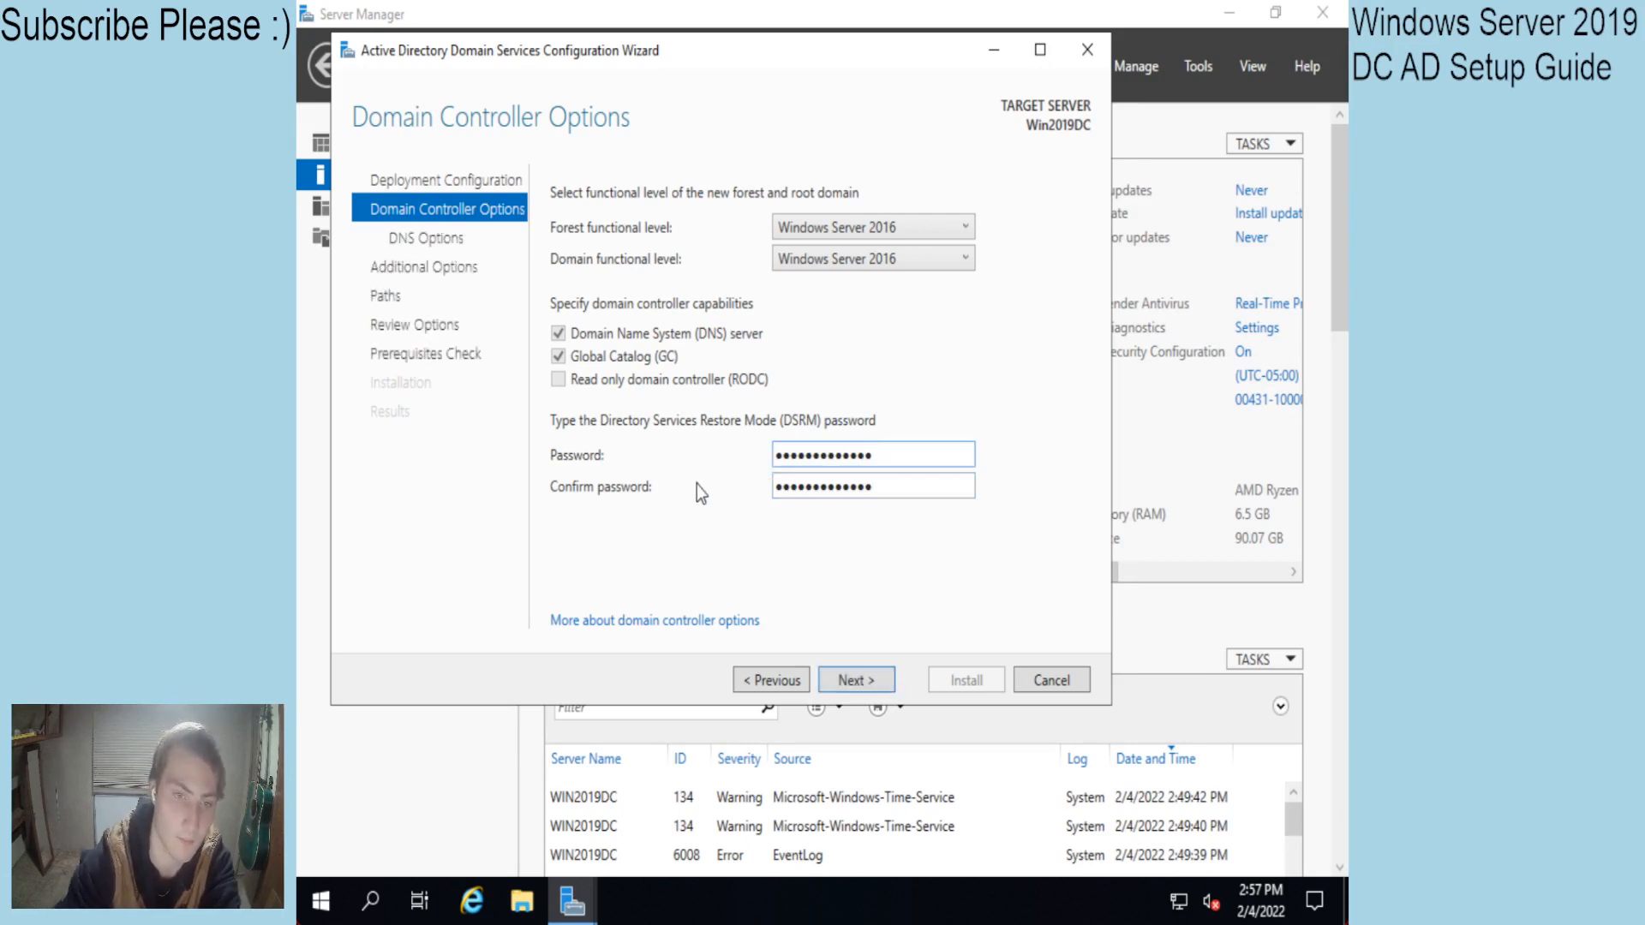
pyautogui.click(846, 682)
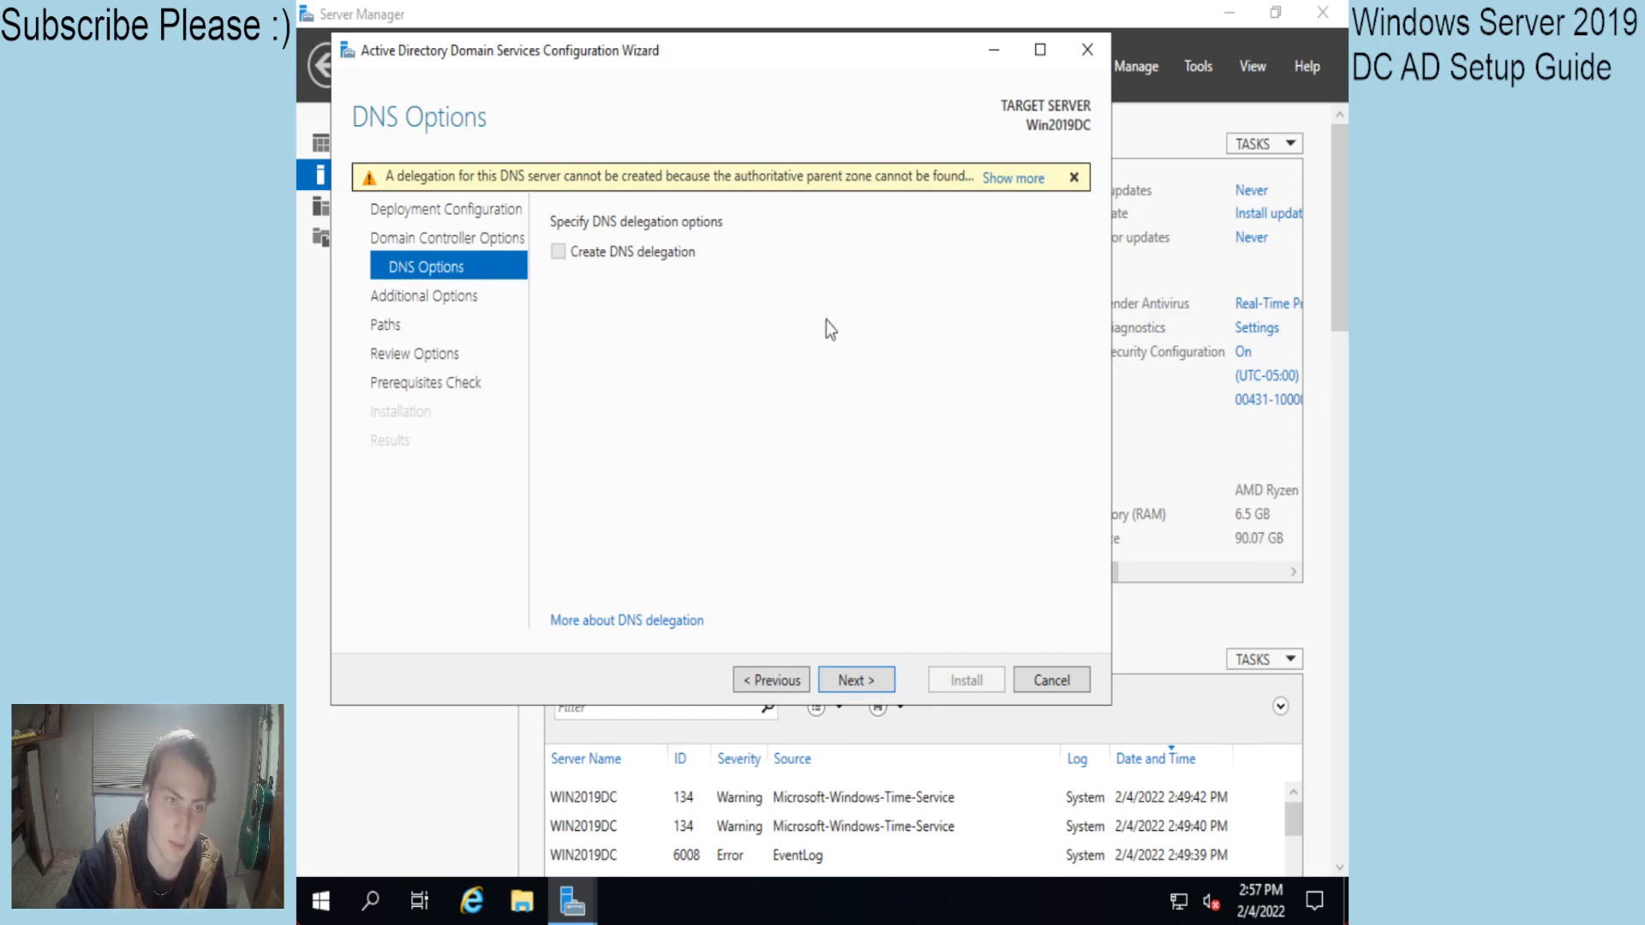
# Keep NetBIOS name TEST and default paths, pass prerequisites, and install AD DS.
pyautogui.click(869, 681)
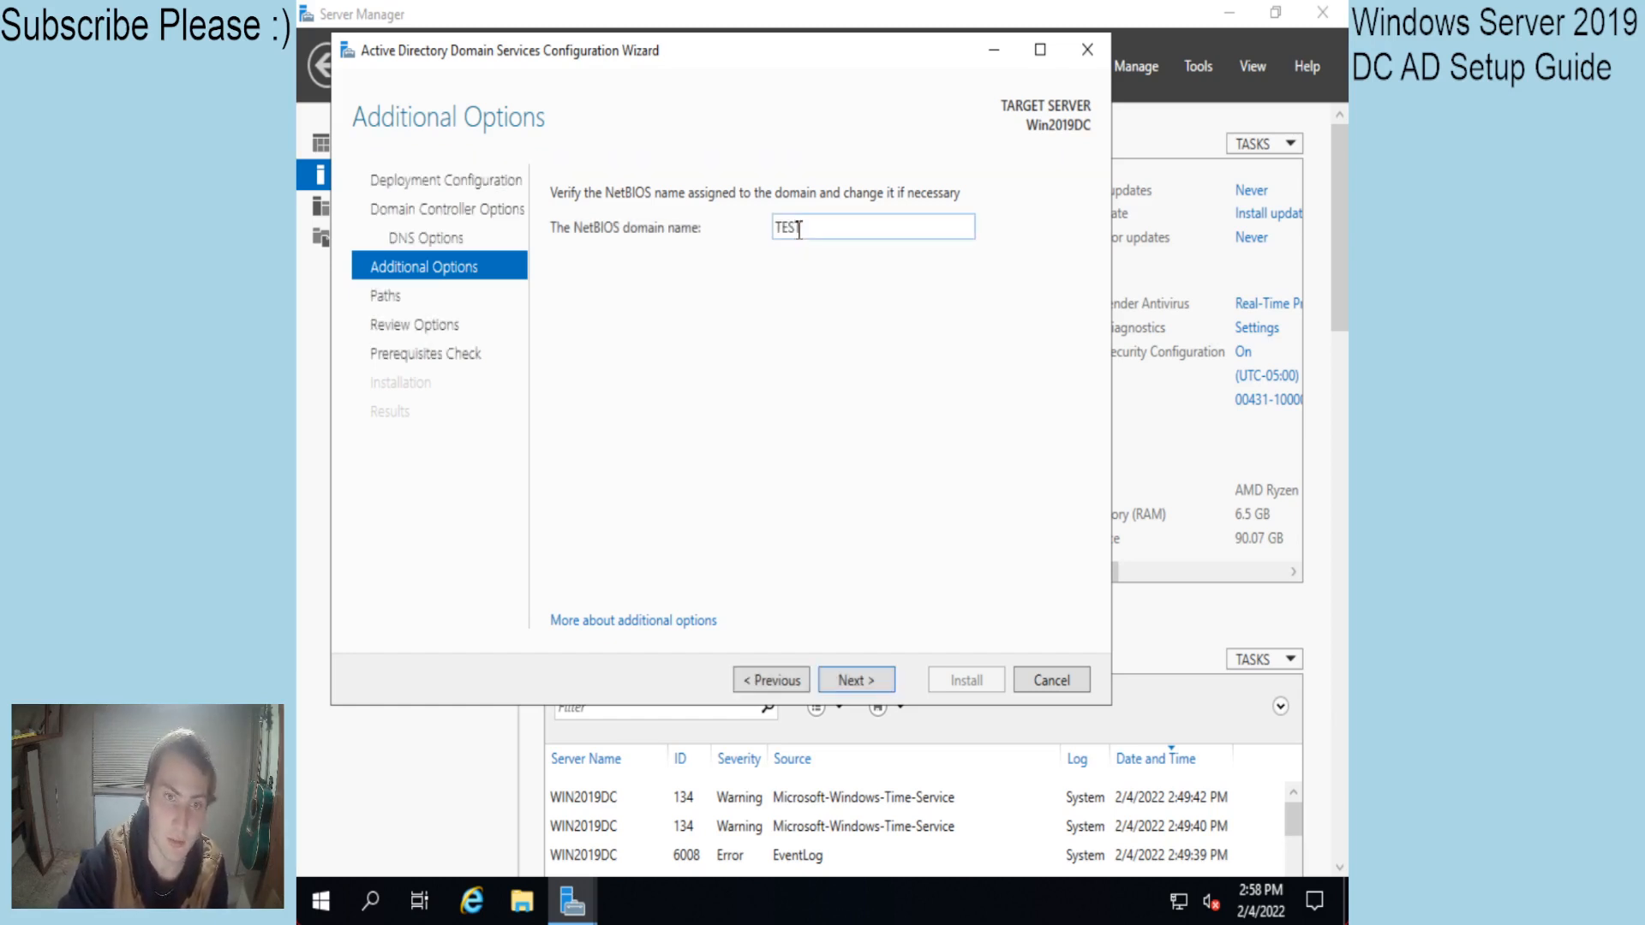
pyautogui.doubleClick(804, 220)
pyautogui.click(820, 227)
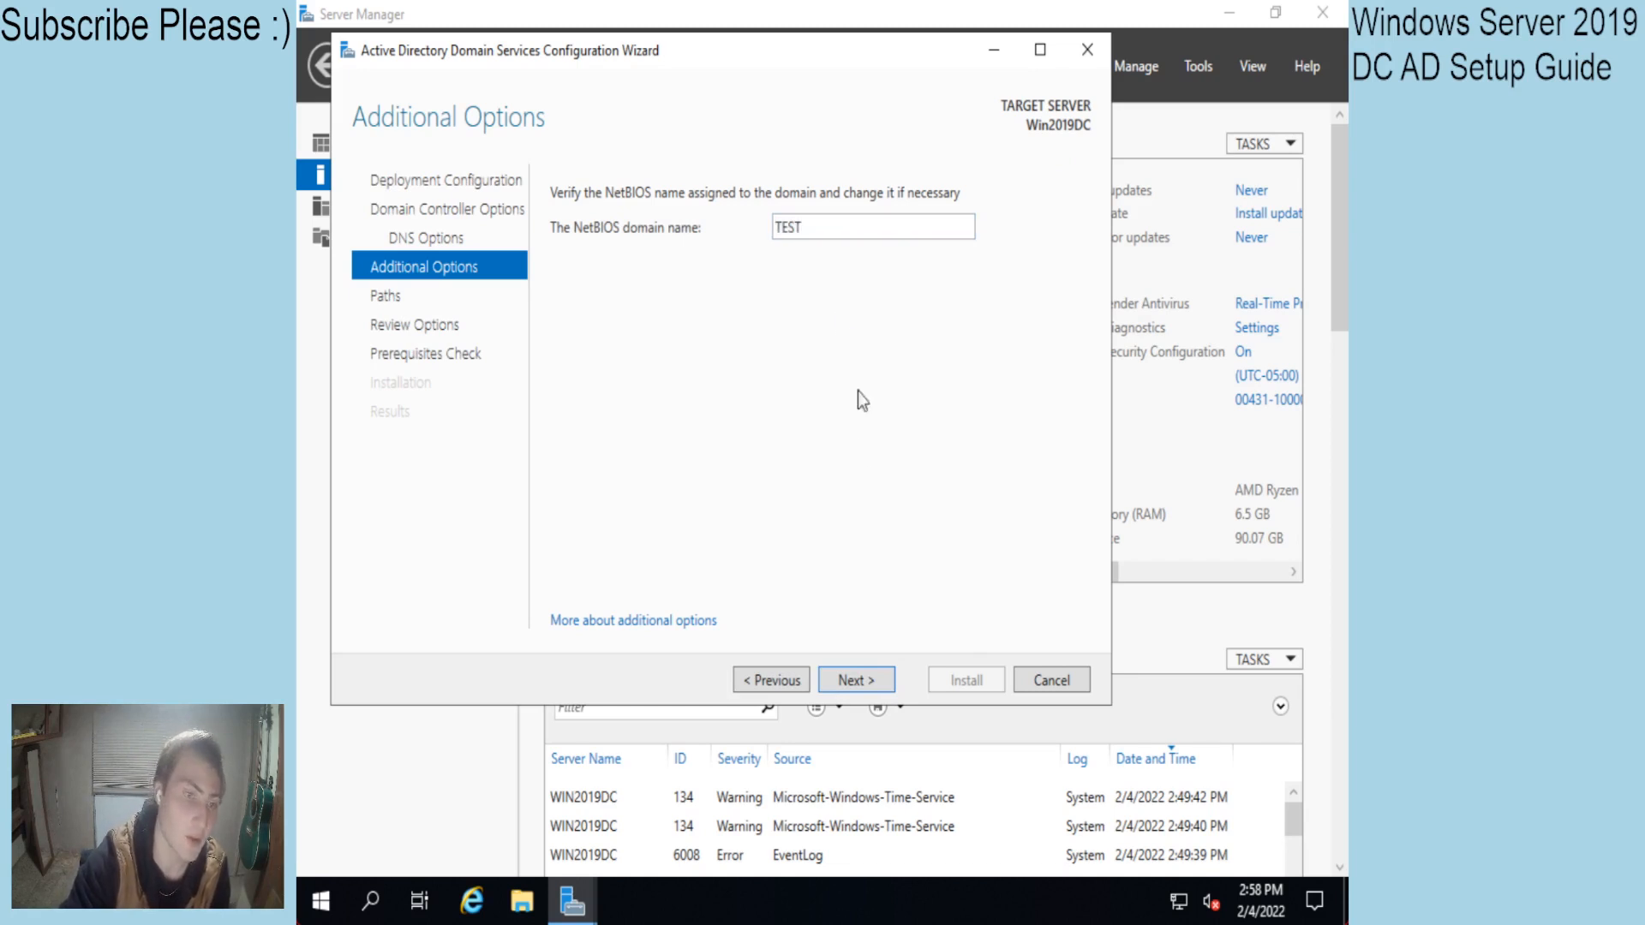
pyautogui.click(857, 681)
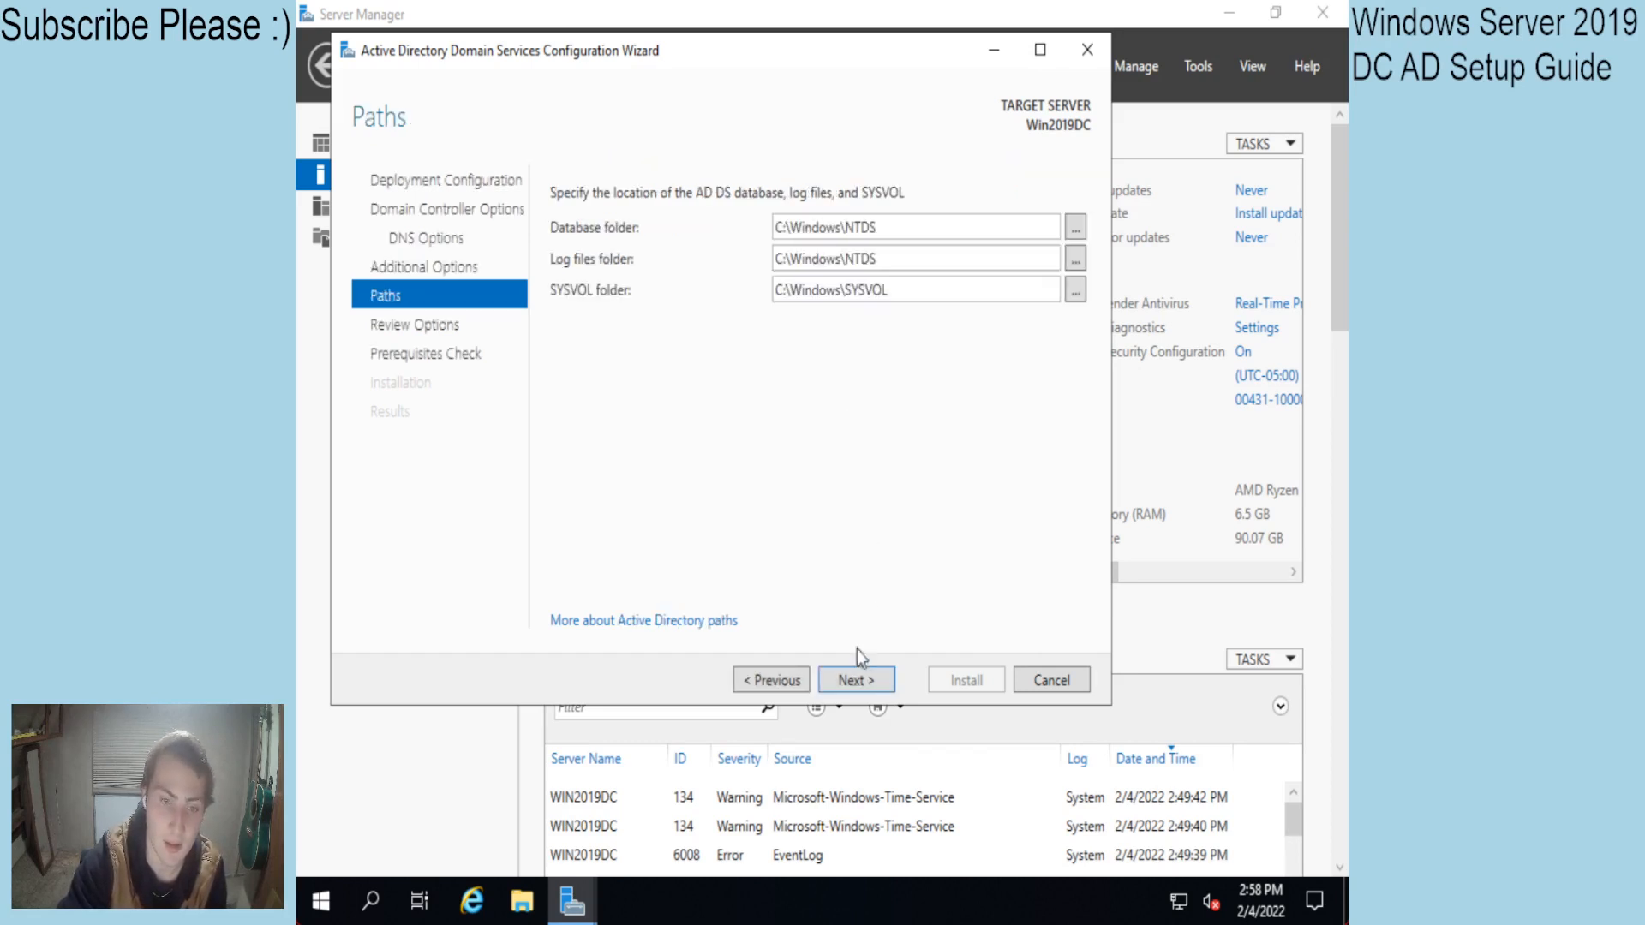
pyautogui.click(857, 677)
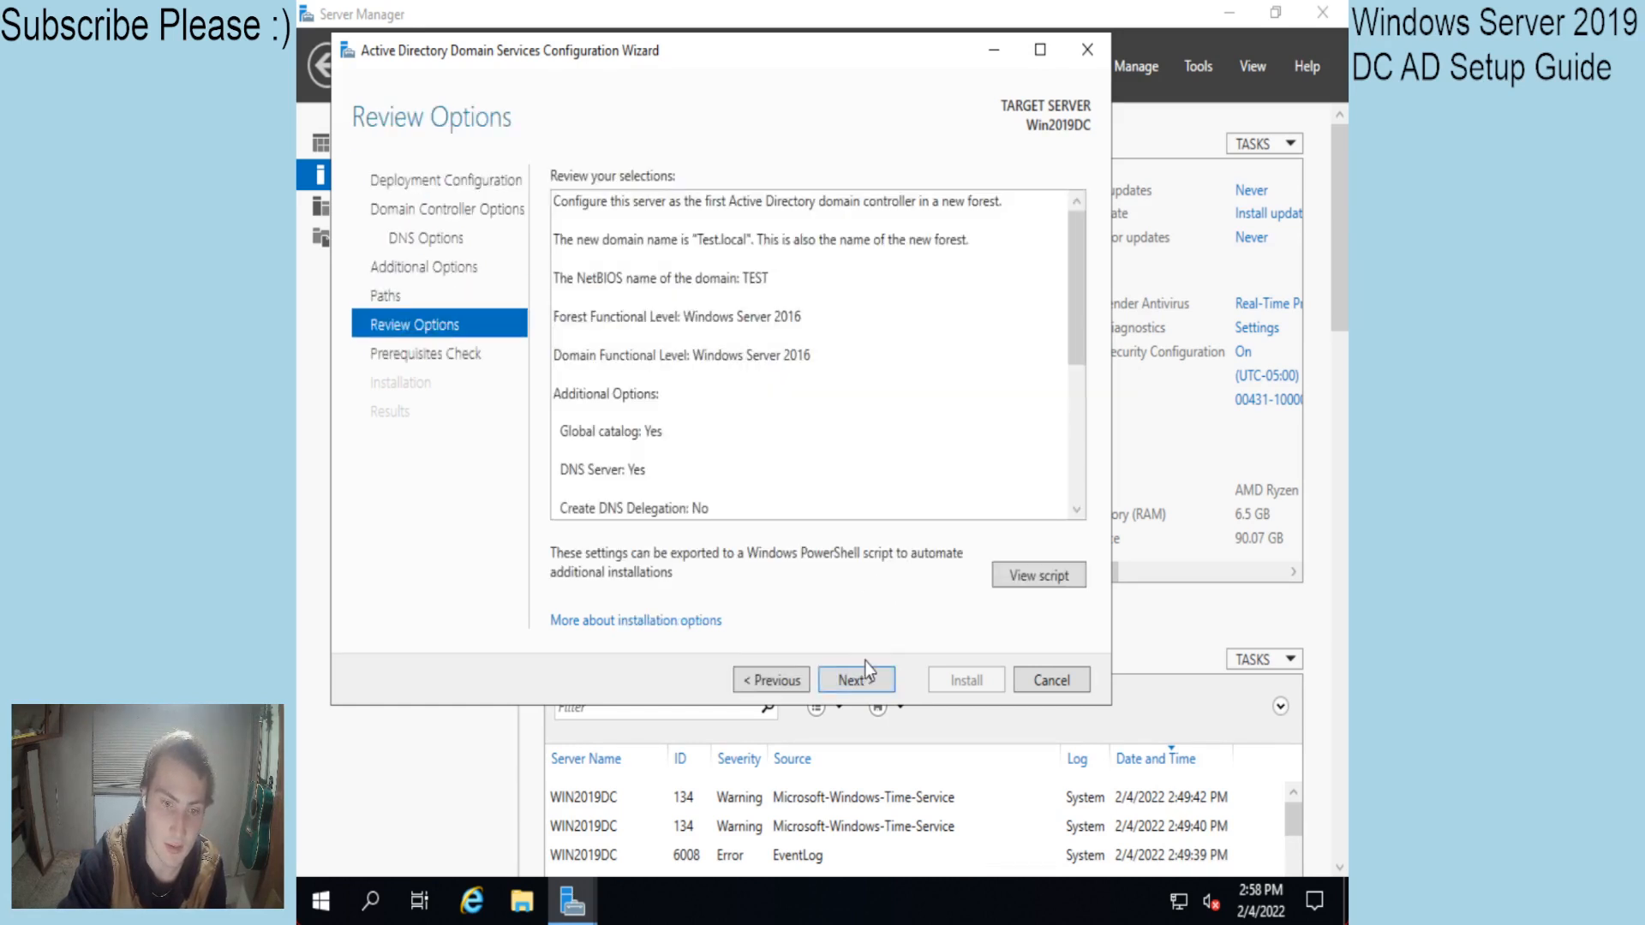
pyautogui.click(861, 677)
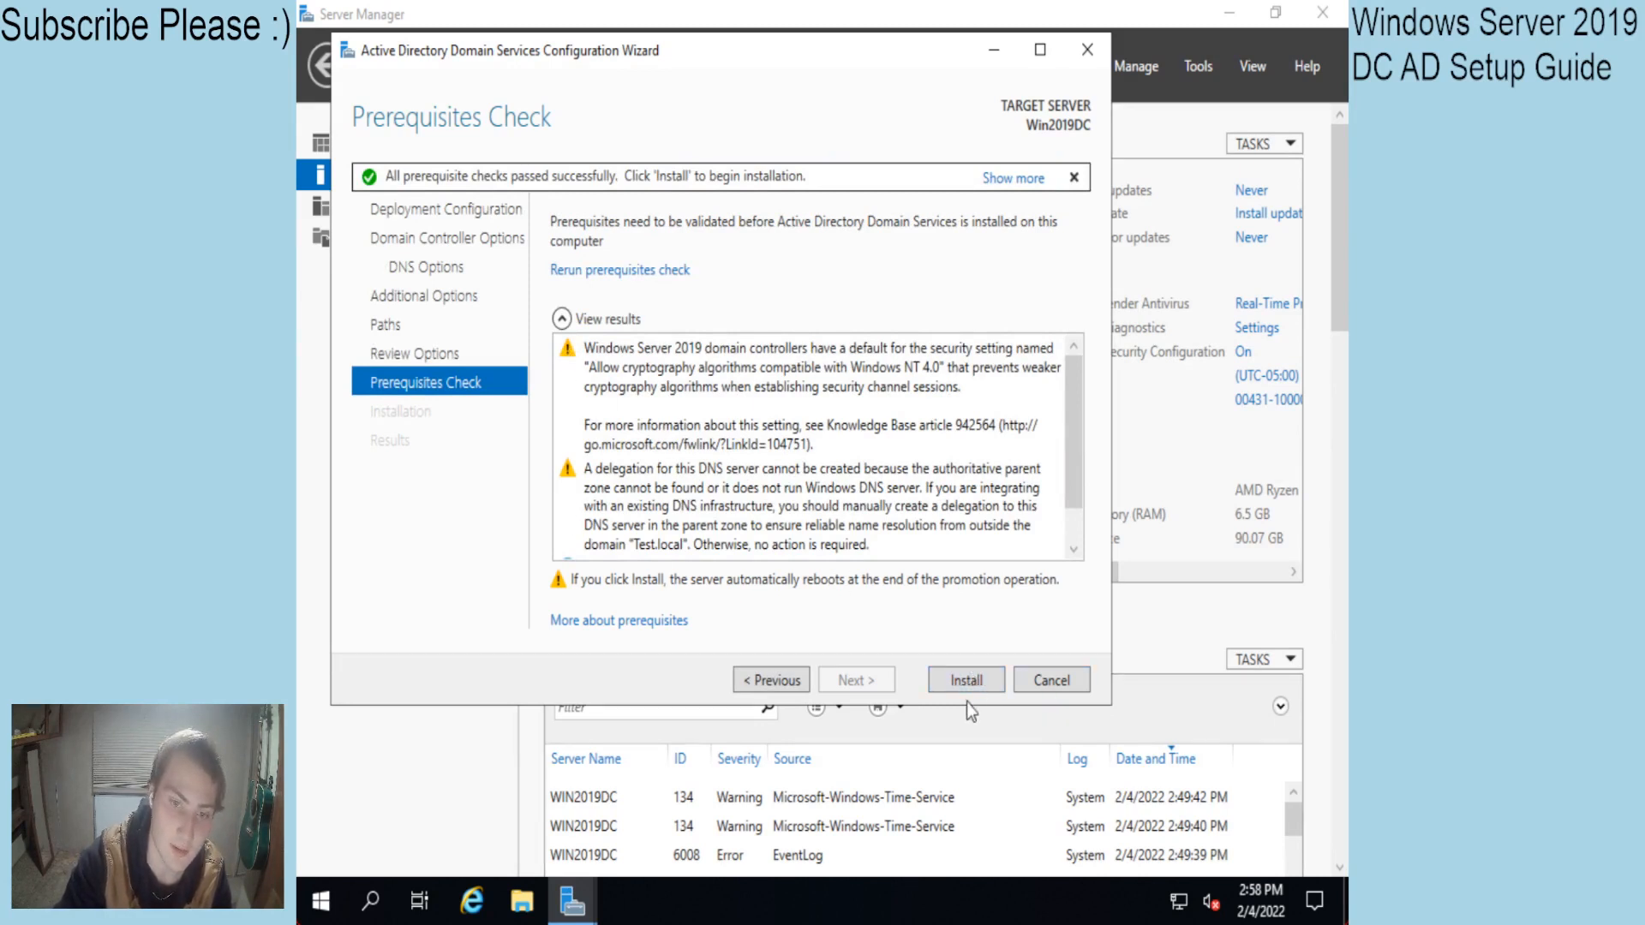
pyautogui.click(977, 681)
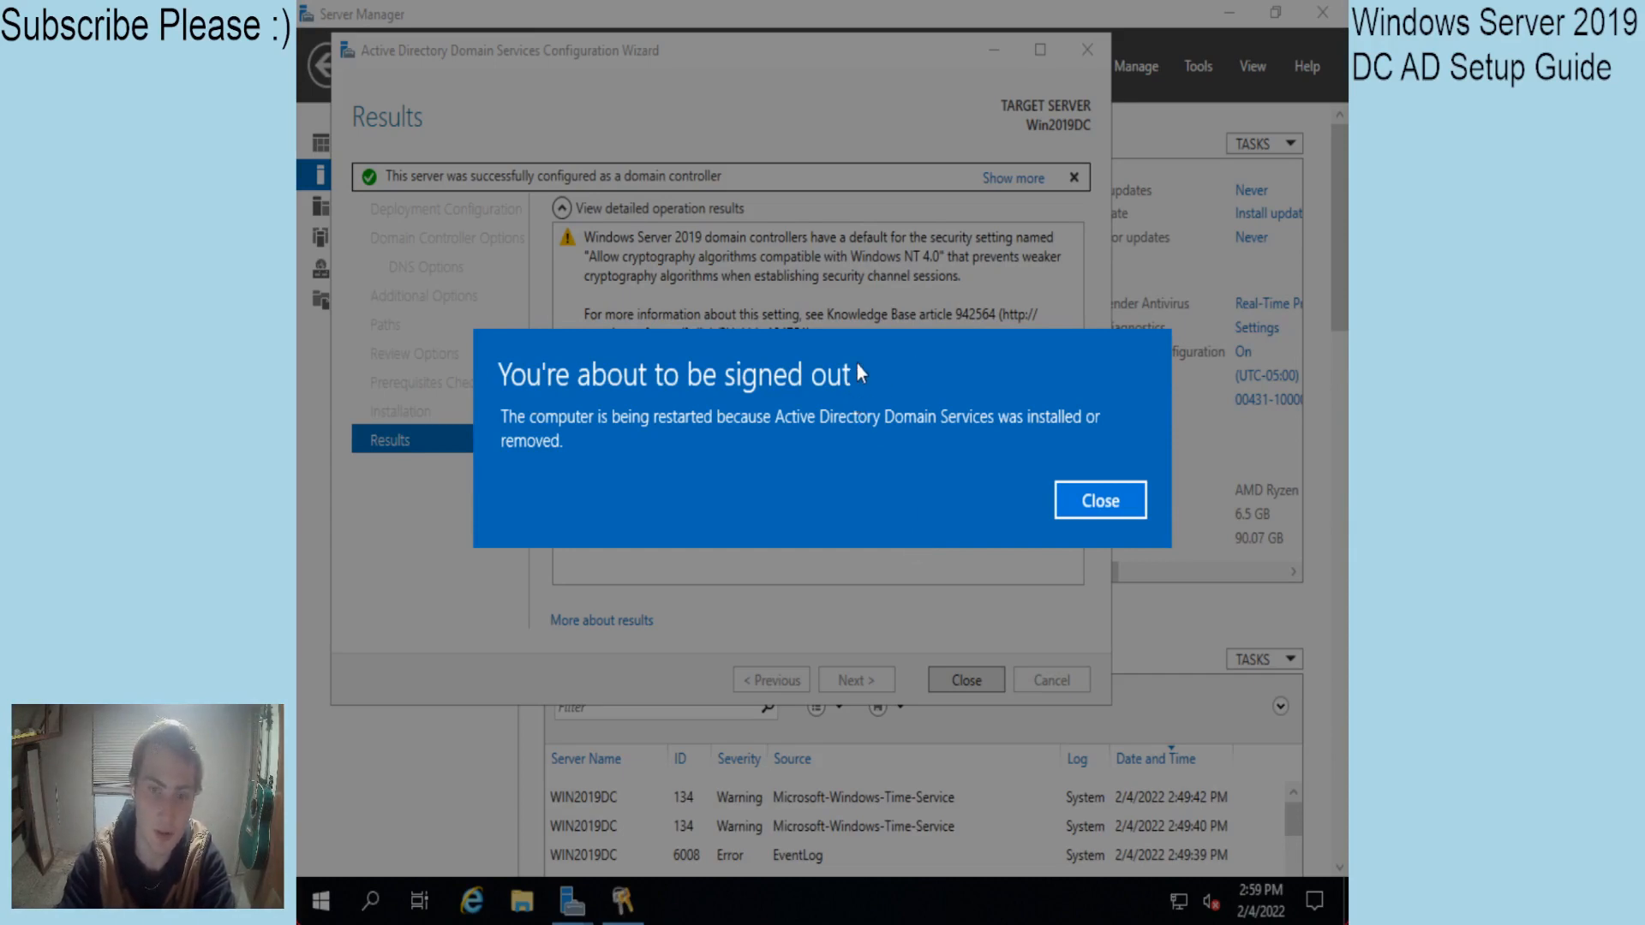
pyautogui.click(1071, 505)
# After the reboot, sign in as TEST\Administrator with the administrator password.
pyautogui.click(969, 681)
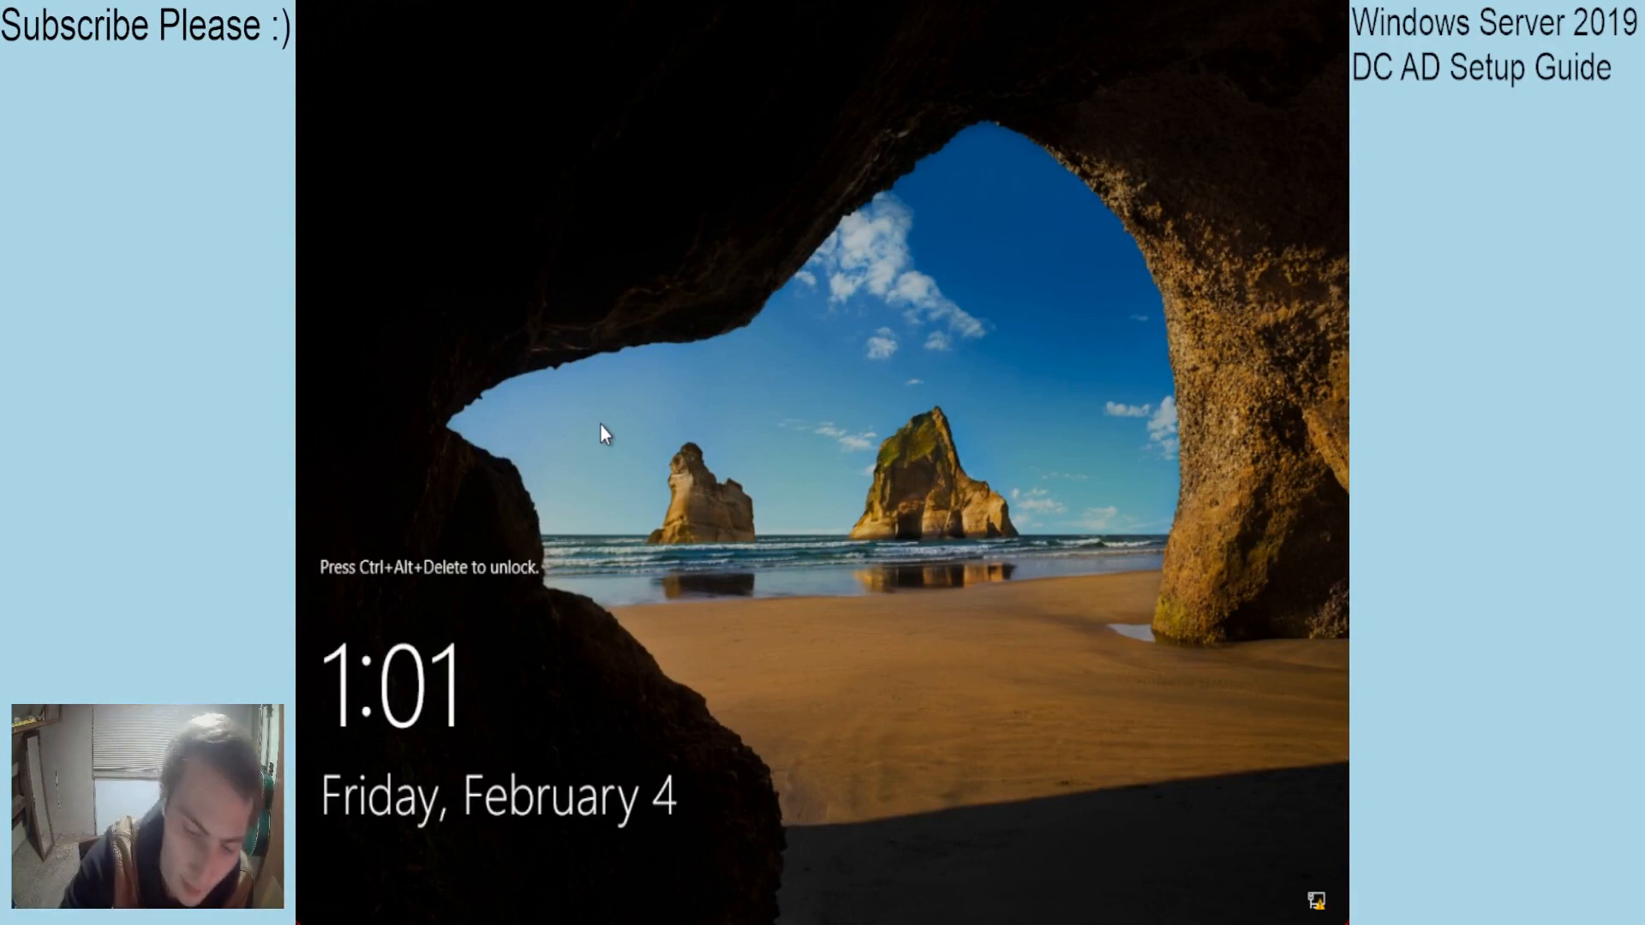
pyautogui.hotkey('ctrl', 'alt', 'Delete')
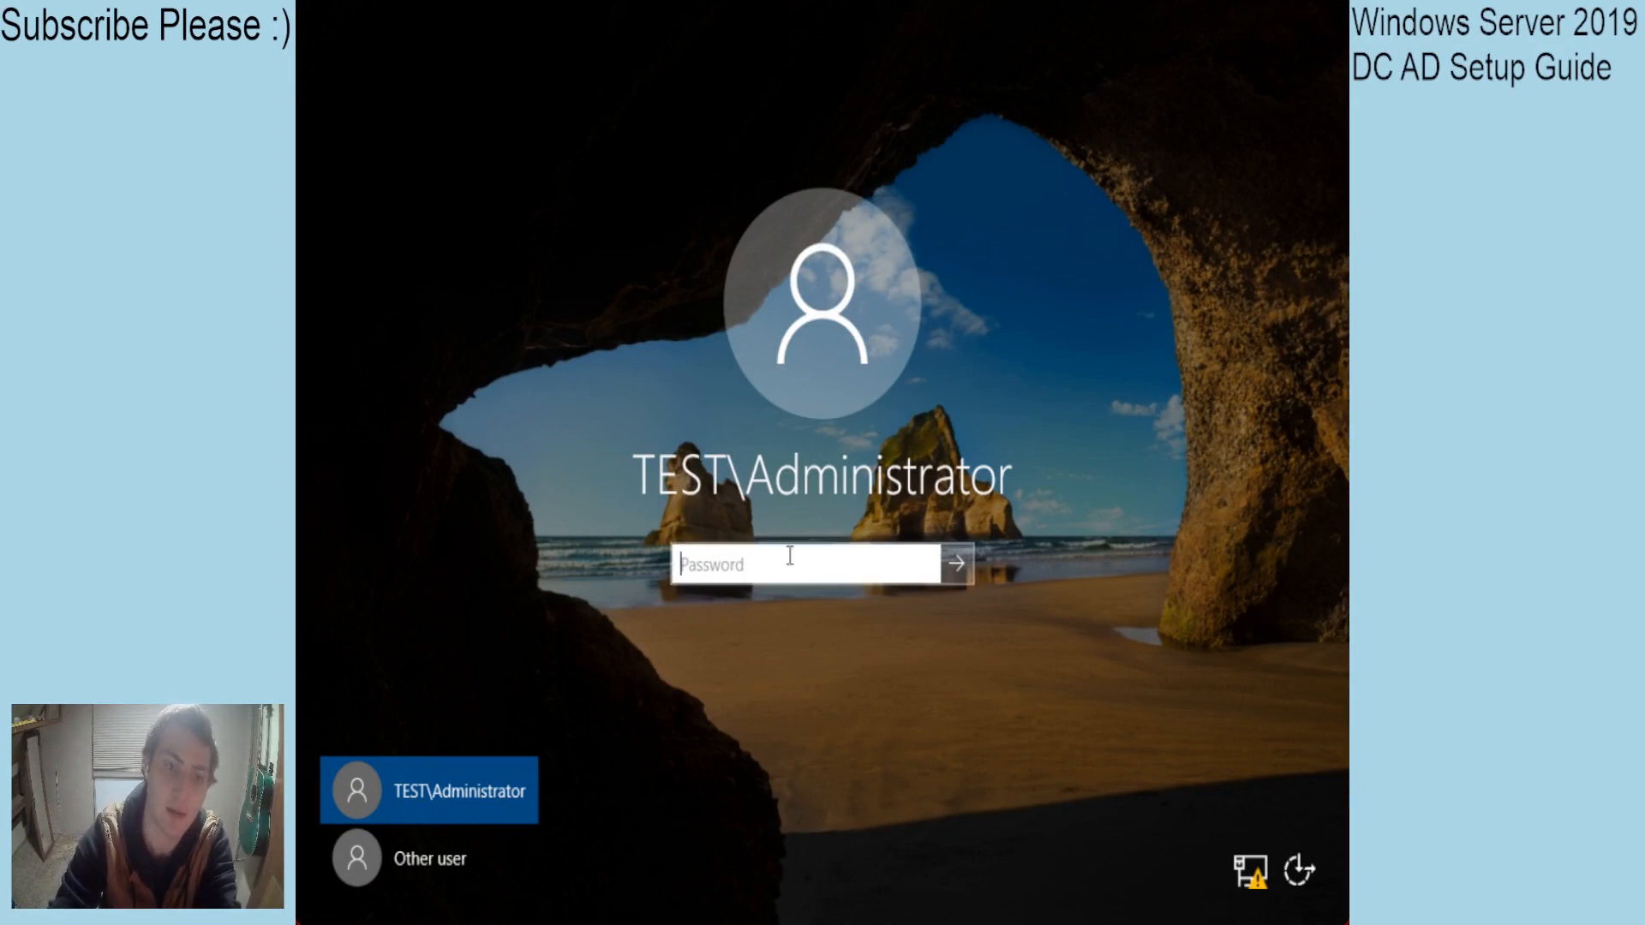
pyautogui.write('•••••••••••')
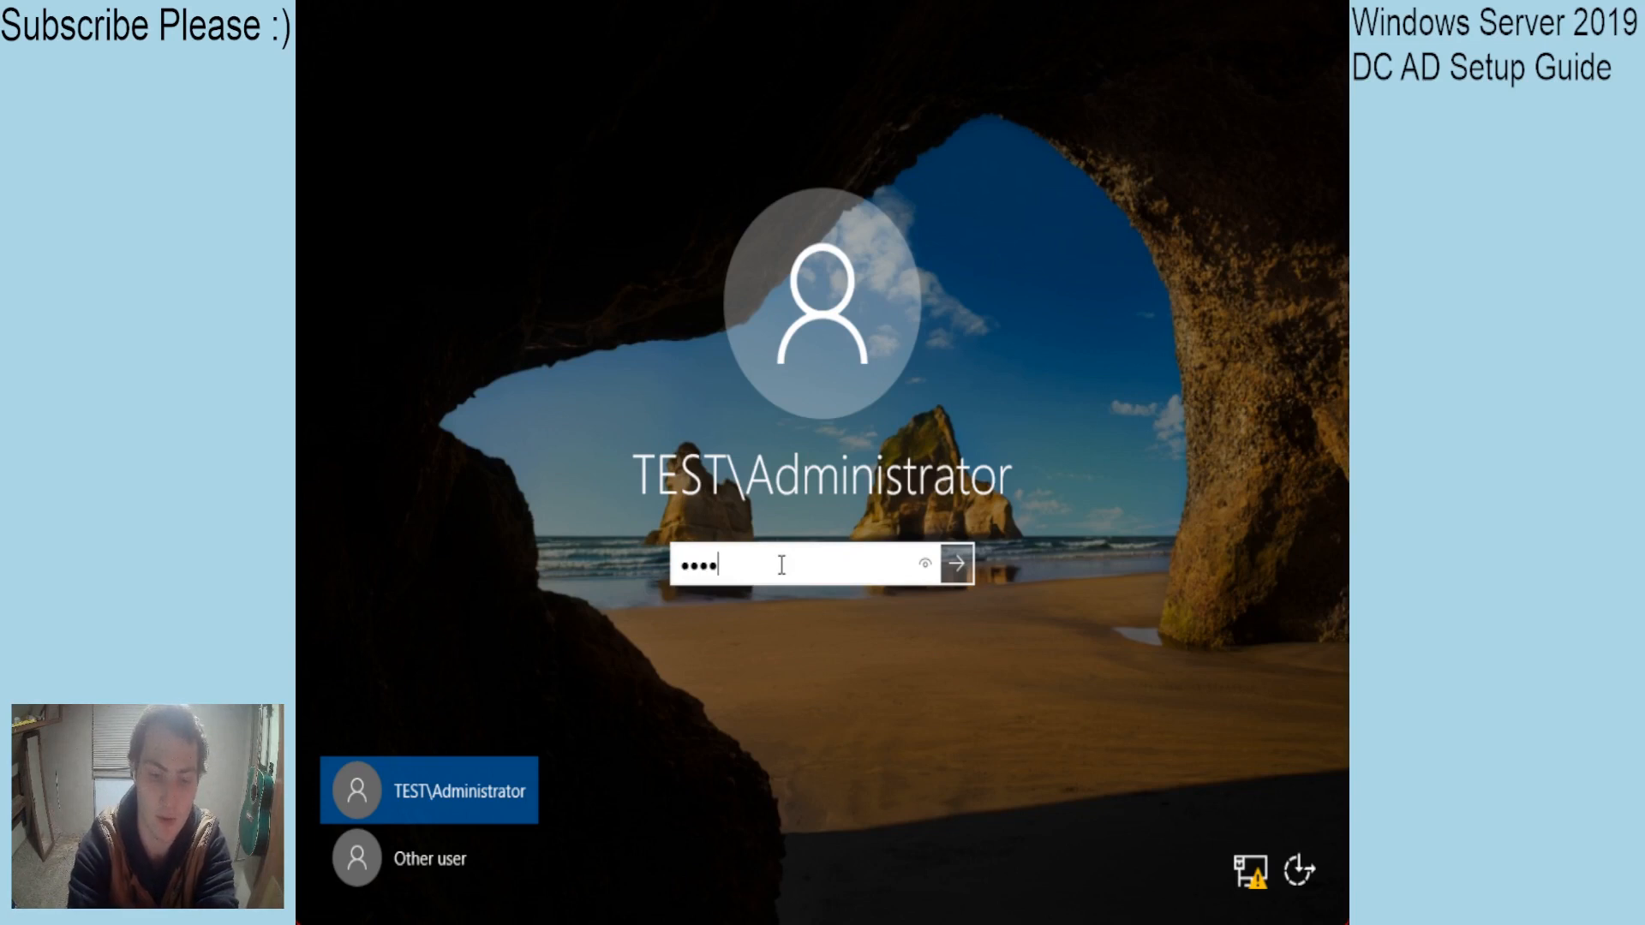
pyautogui.hotkey('ctrl', 'a')
pyautogui.write('•••••••••')
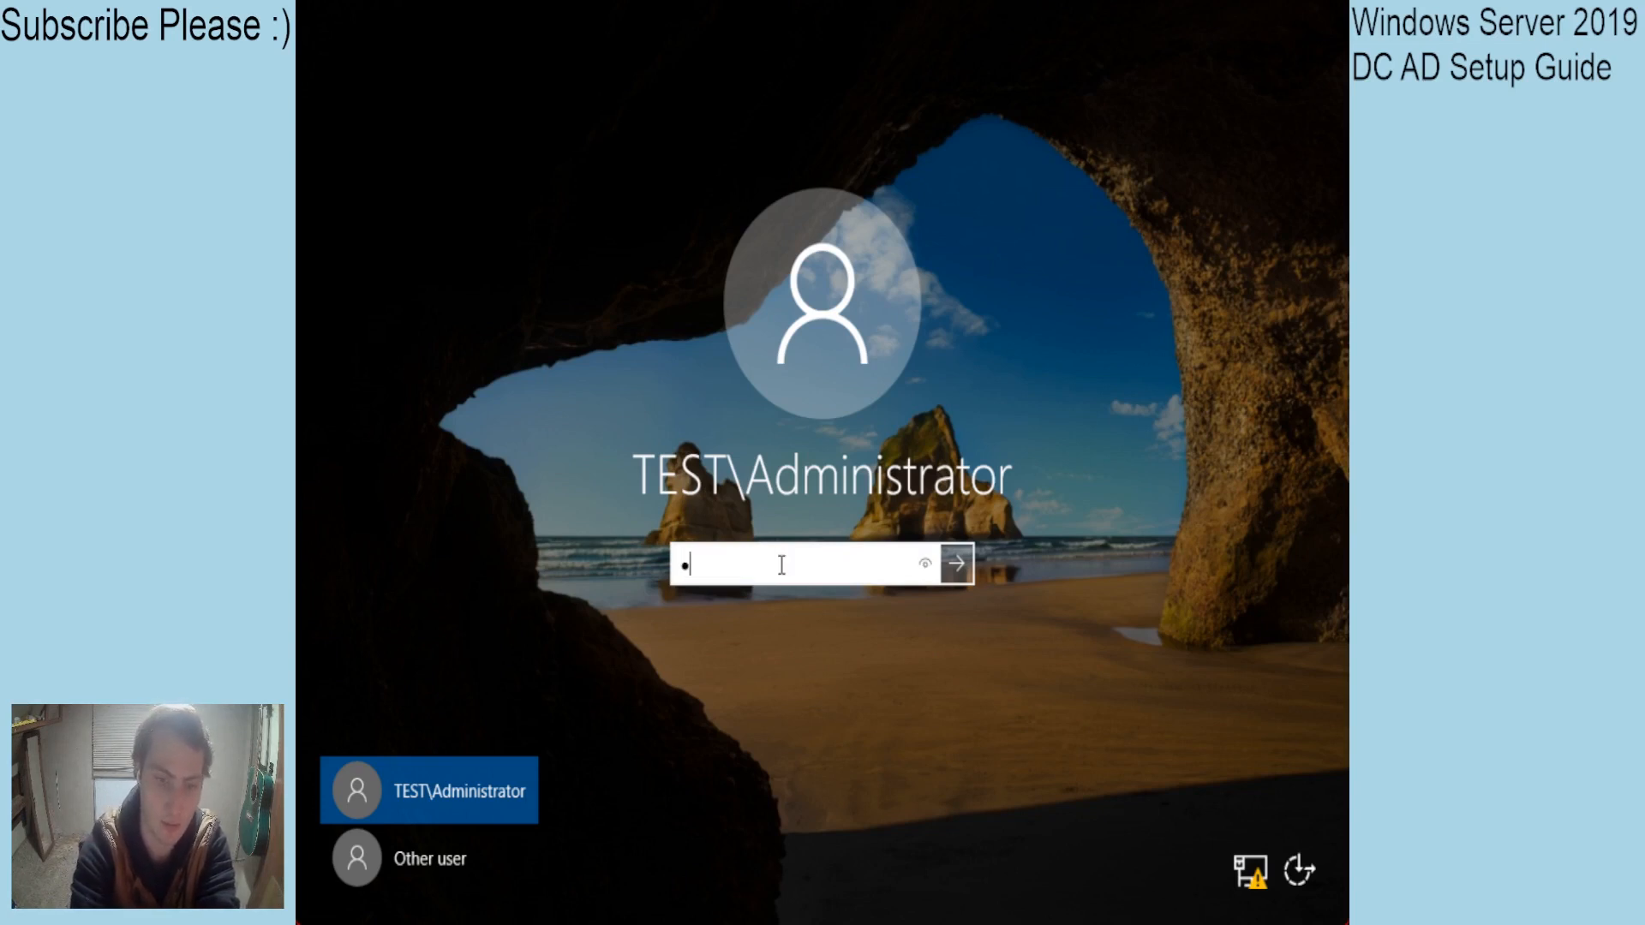
pyautogui.write('•••••')
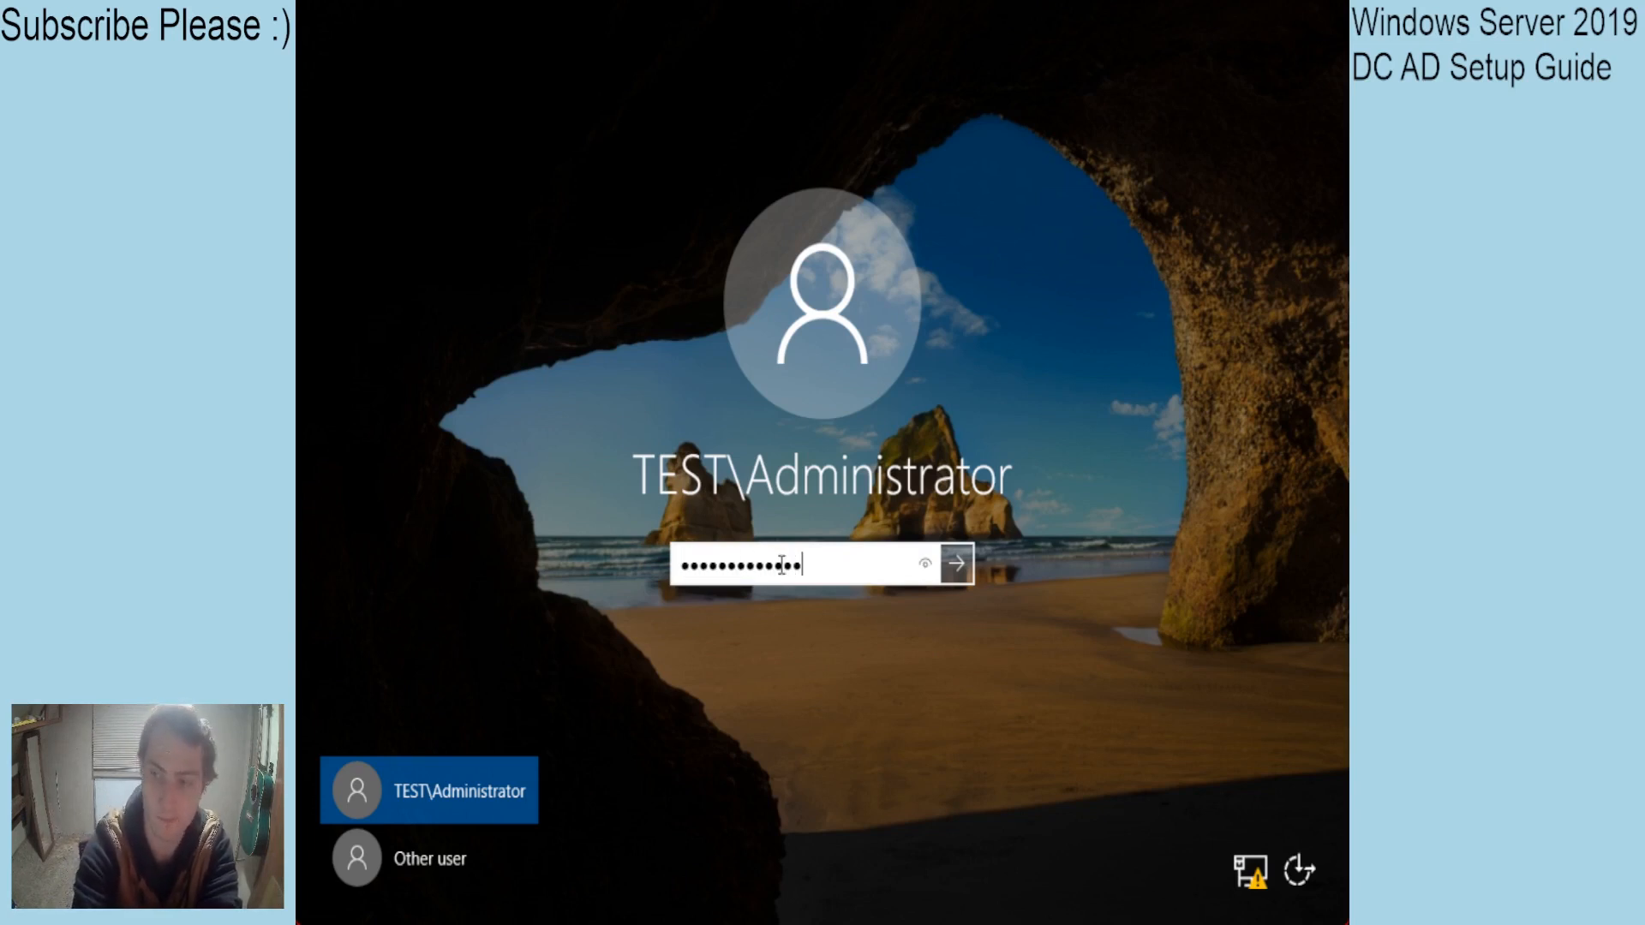
pyautogui.press('Return')
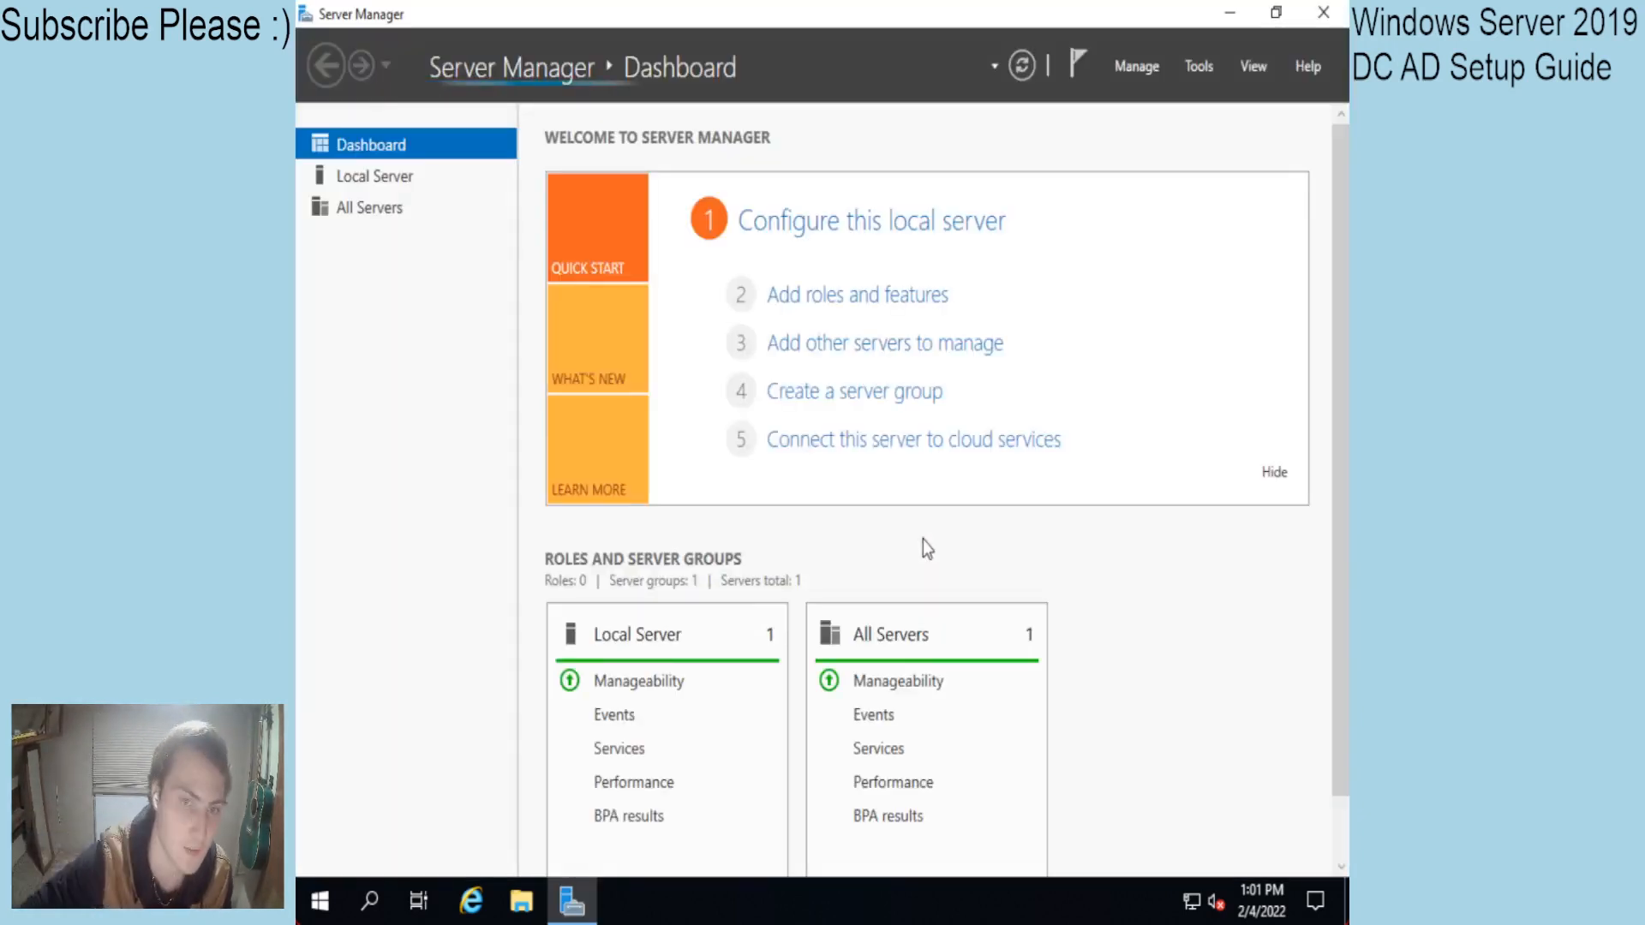
# Hide the Quick Start panel and view Local Server properties showing domain test.local.
pyautogui.click(1275, 473)
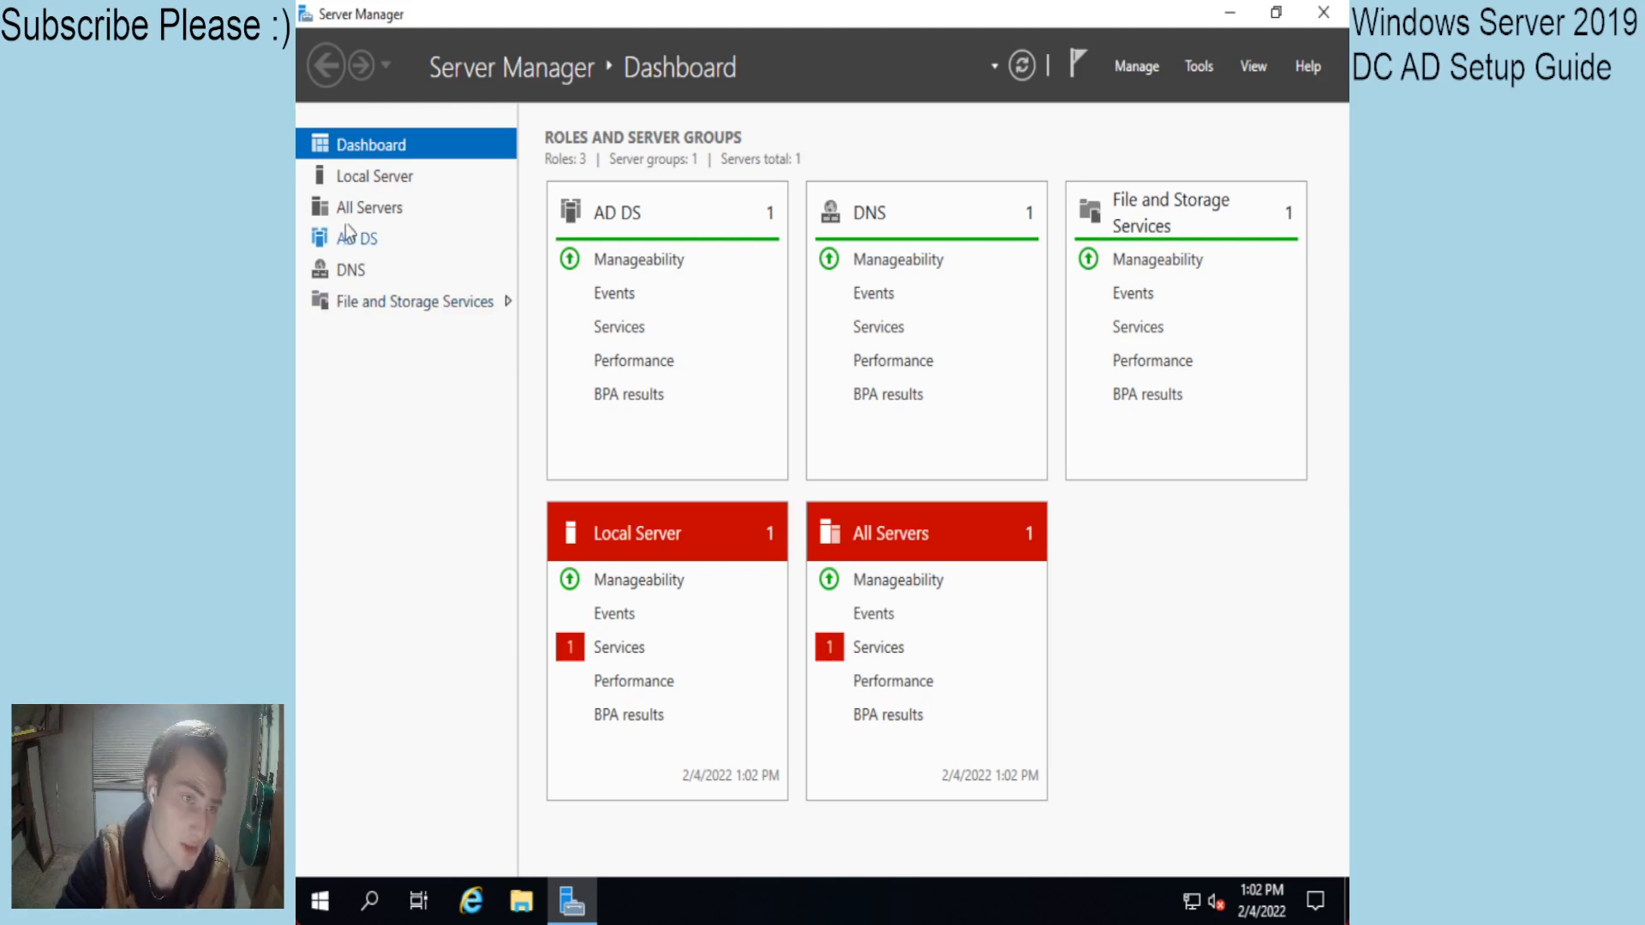
pyautogui.click(357, 185)
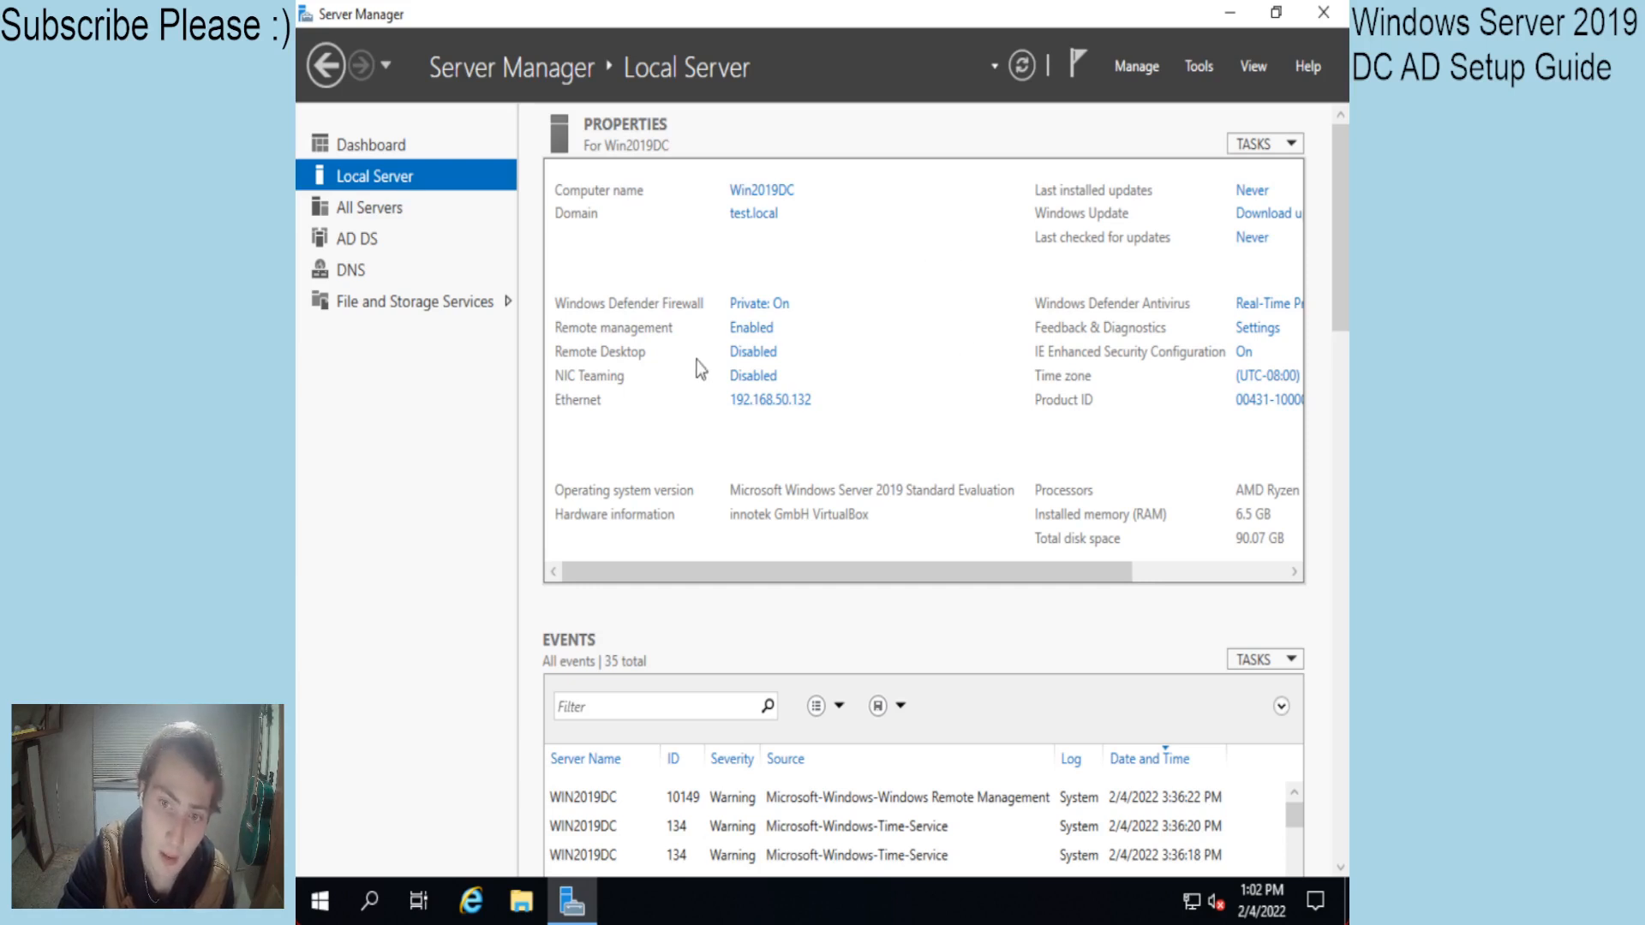
pyautogui.click(344, 280)
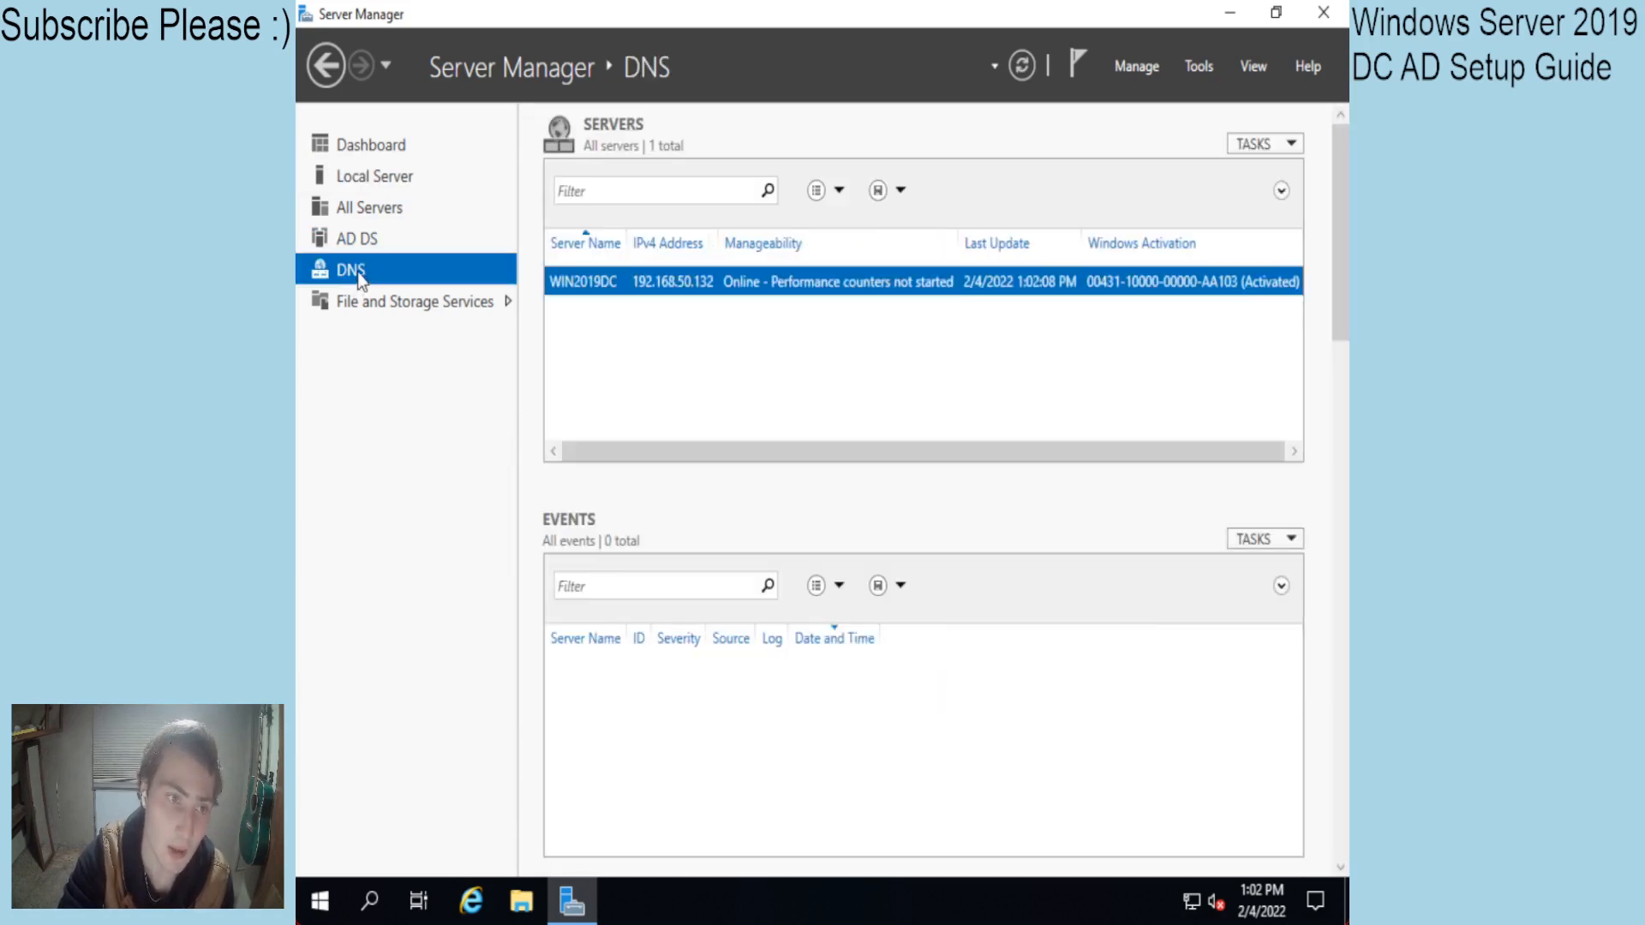
pyautogui.rightClick(1192, 901)
pyautogui.click(362, 170)
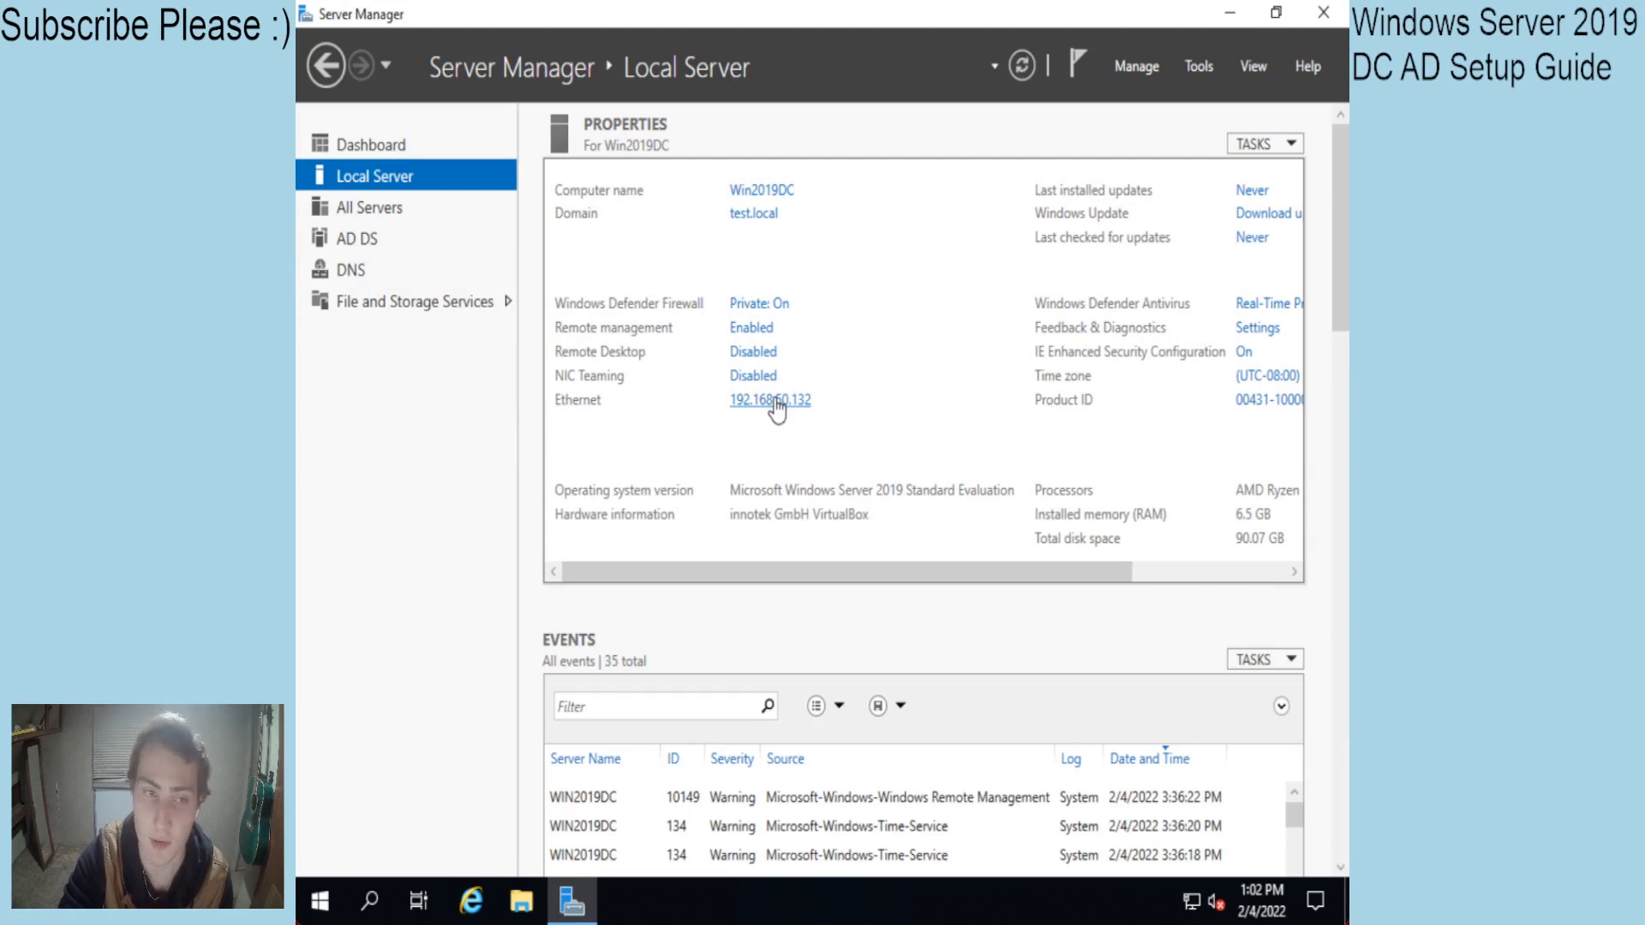
# Open the Ethernet adapter's IPv4 properties from Network Connections.
pyautogui.click(775, 400)
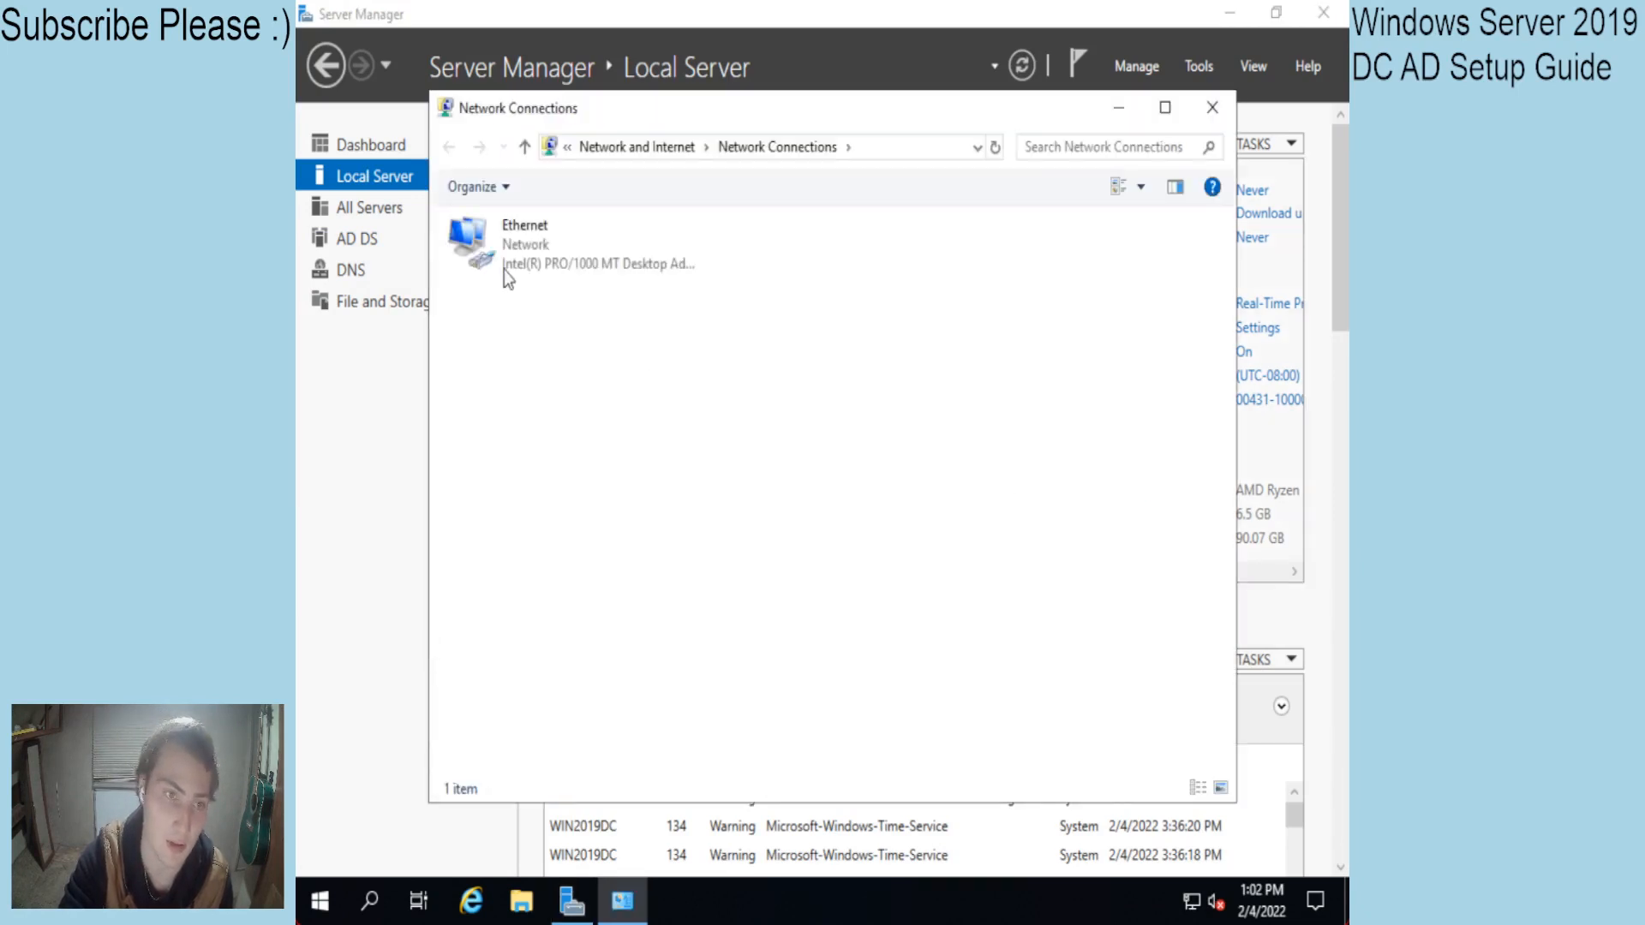
pyautogui.rightClick(504, 270)
pyautogui.click(559, 497)
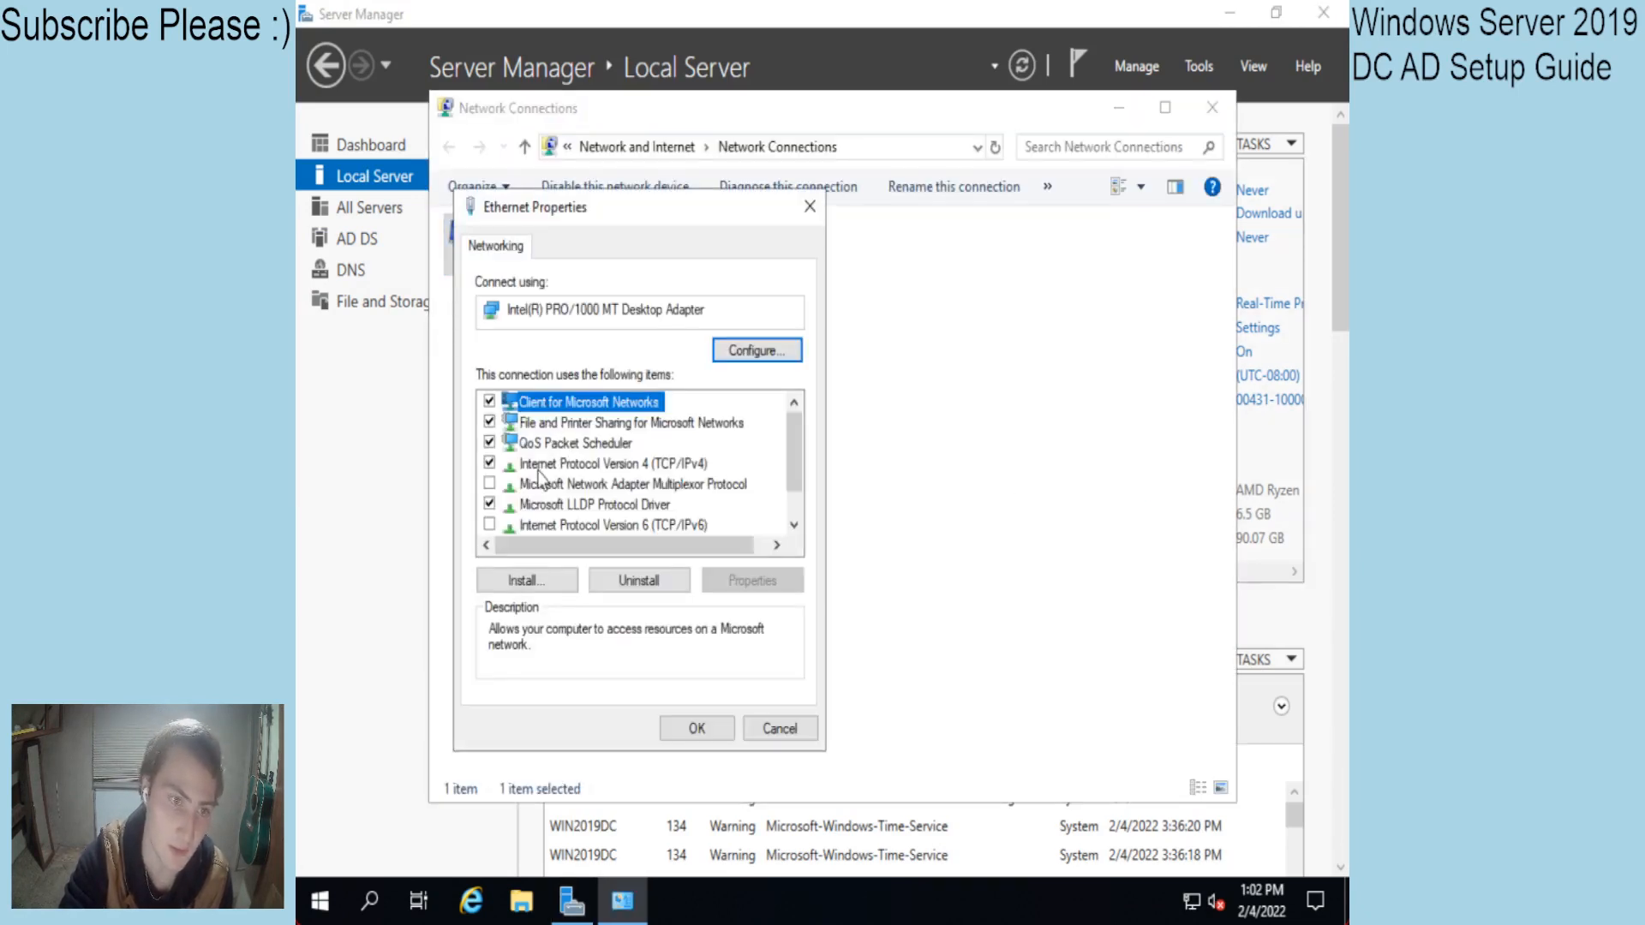
pyautogui.doubleClick(562, 465)
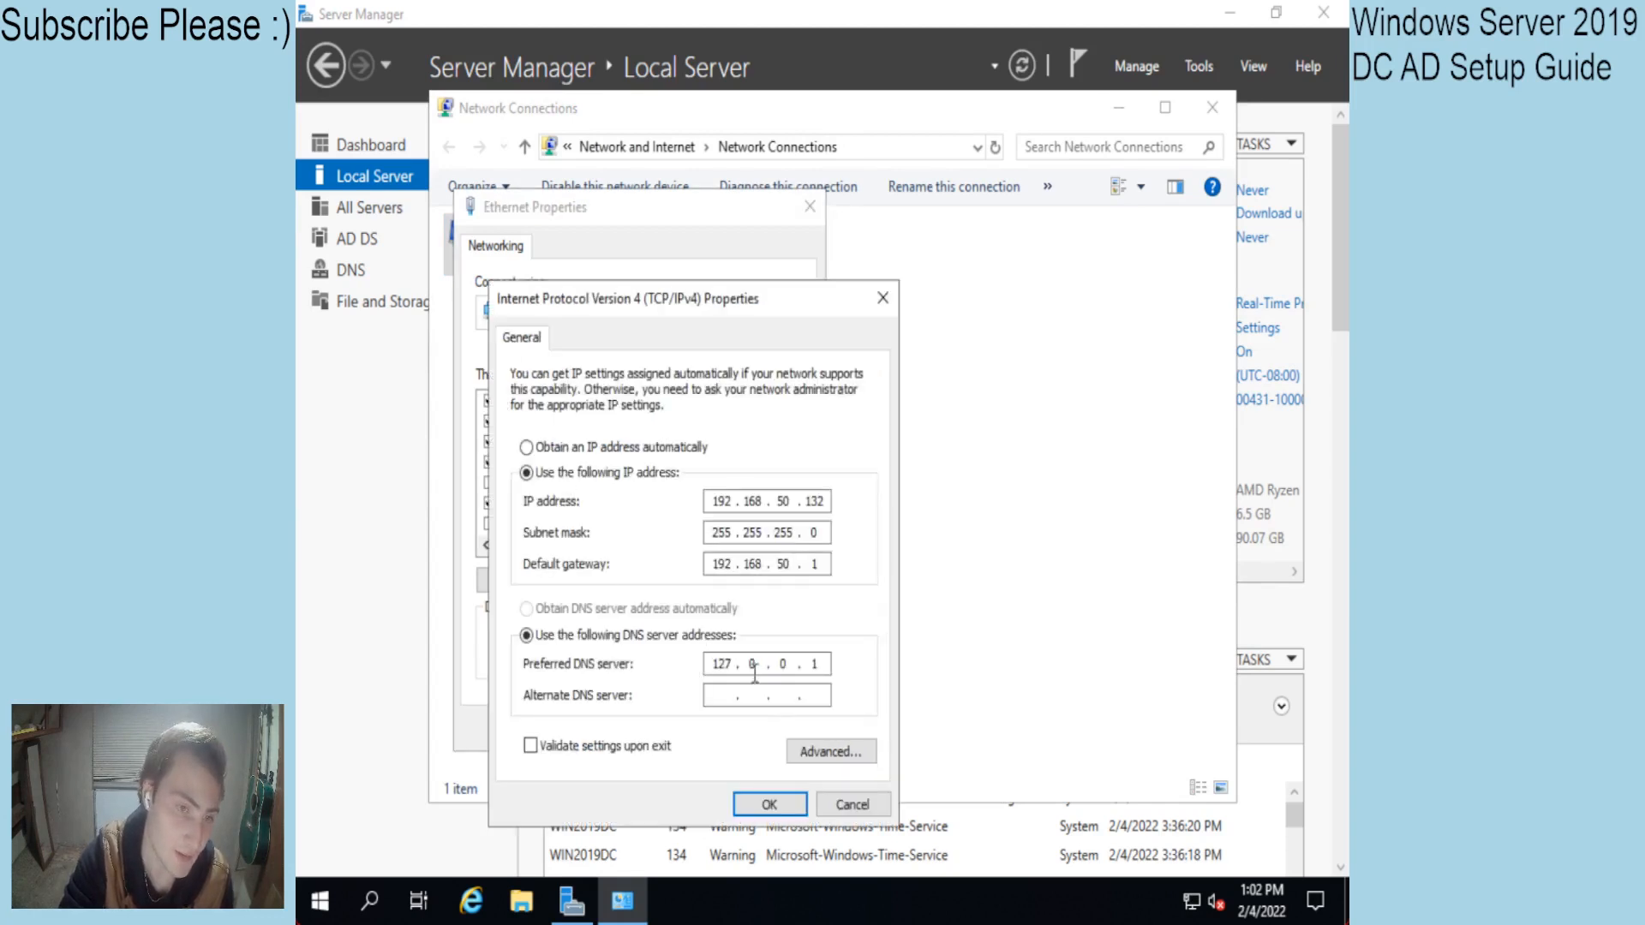
# Replace preferred DNS 127.0.0.1 with 192.168.50.132 and close the network dialogs.
pyautogui.click(828, 666)
pyautogui.click(725, 670)
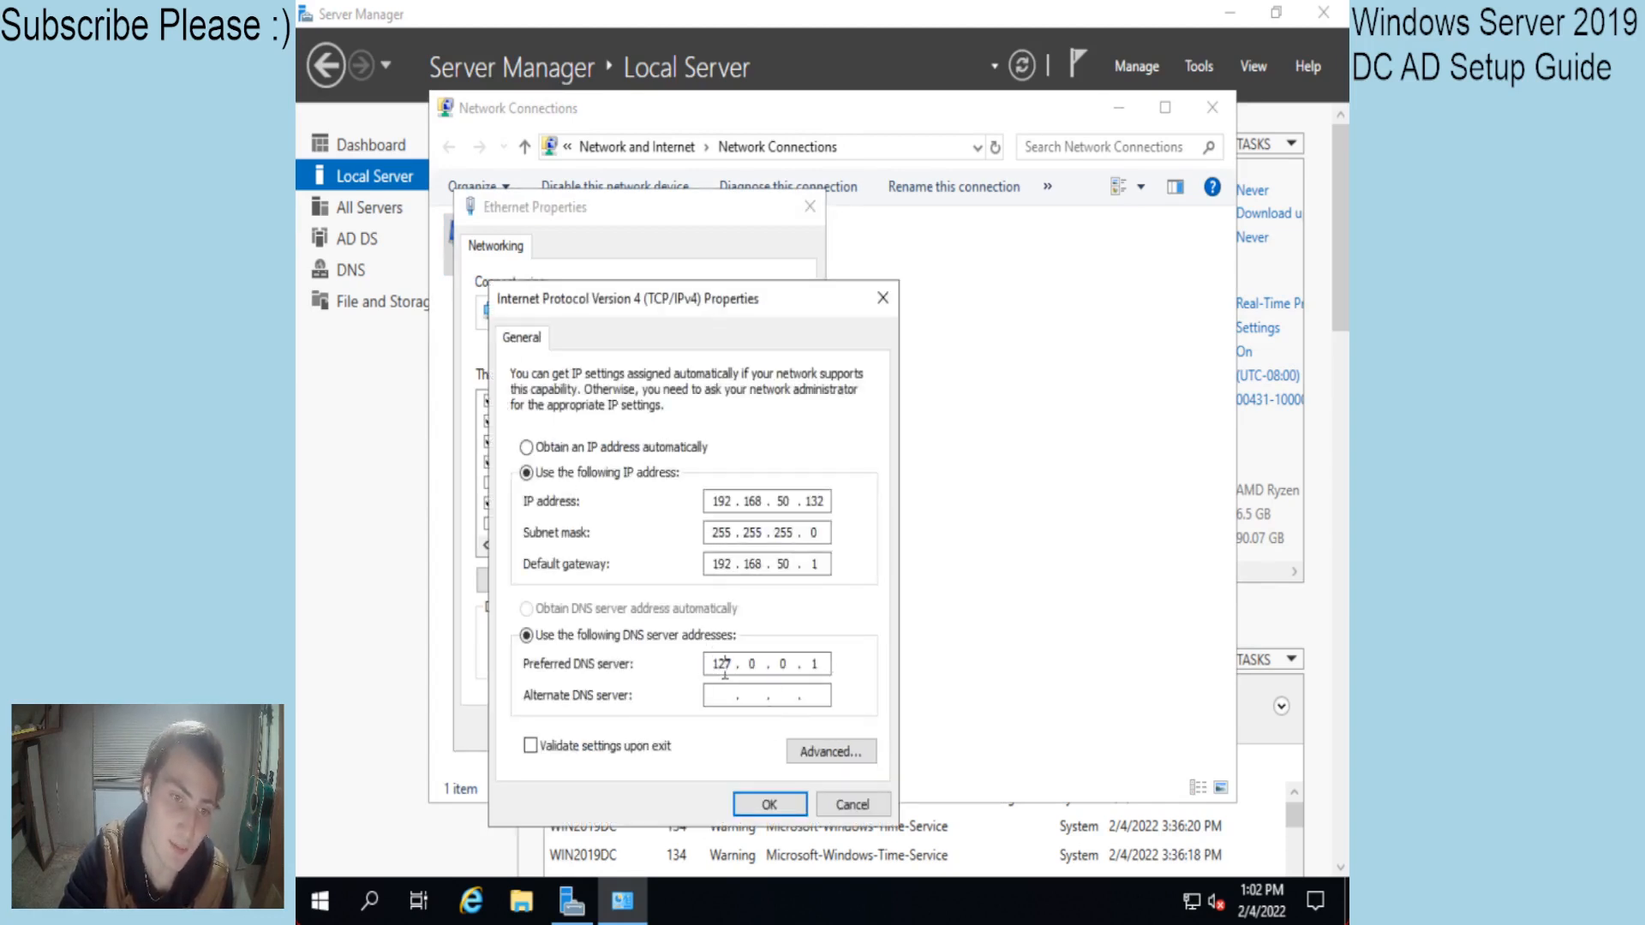
pyautogui.moveTo(715, 659); pyautogui.dragTo(747, 668)
pyautogui.click(824, 662)
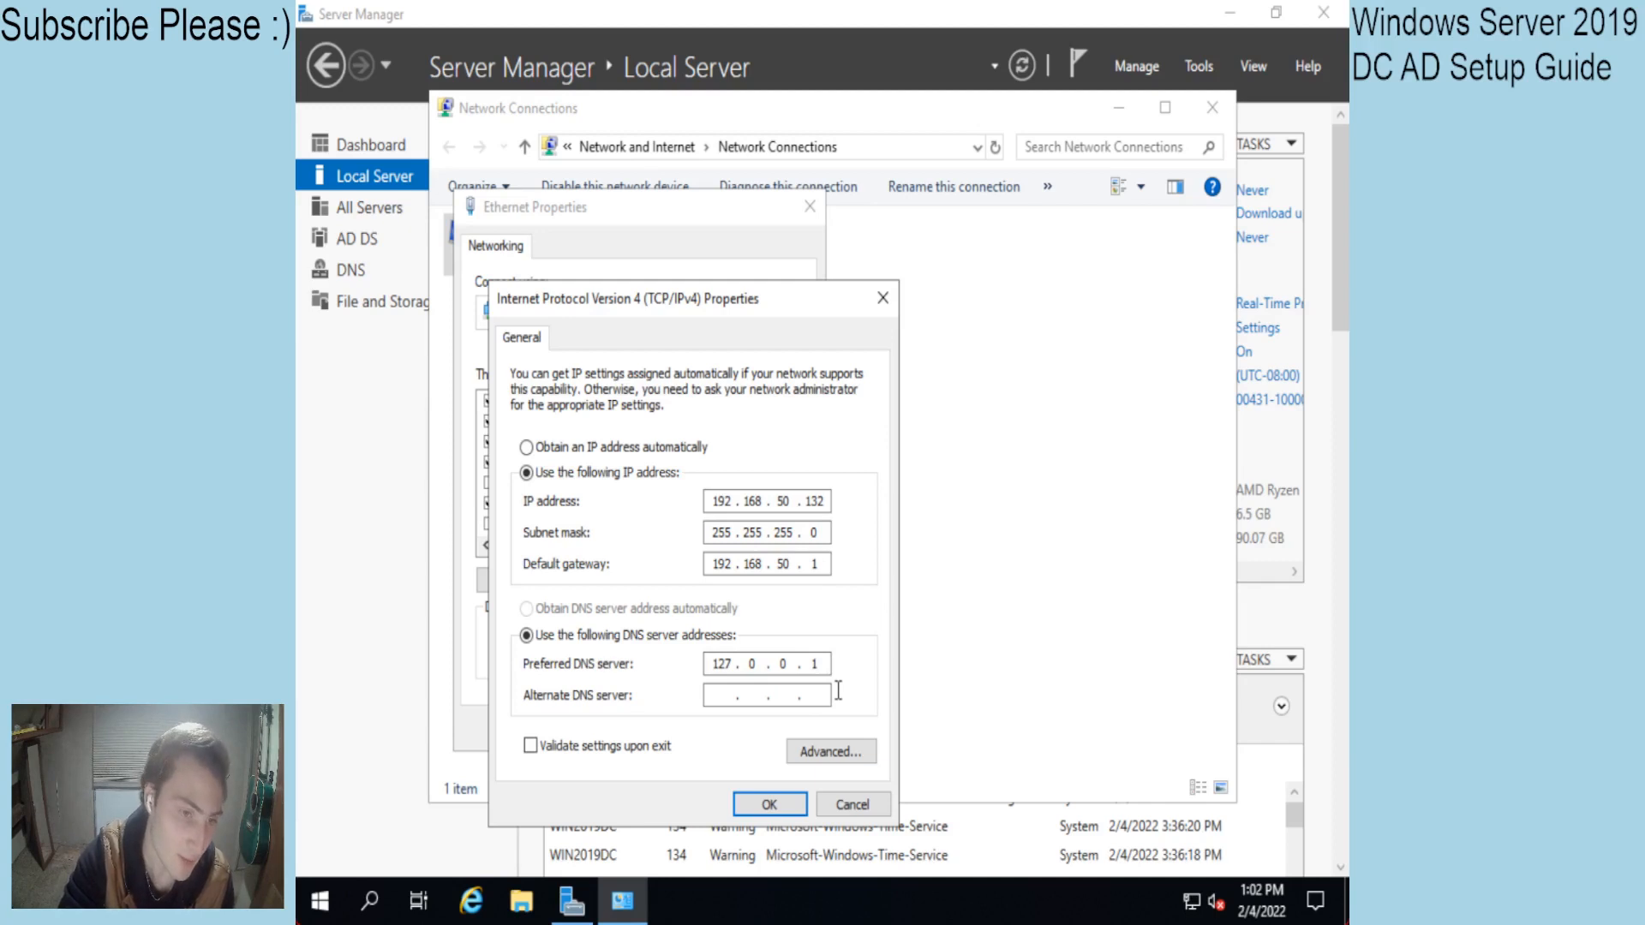
pyautogui.press('BackSpace')
pyautogui.press('BackSpace')
pyautogui.press('BackSpace')
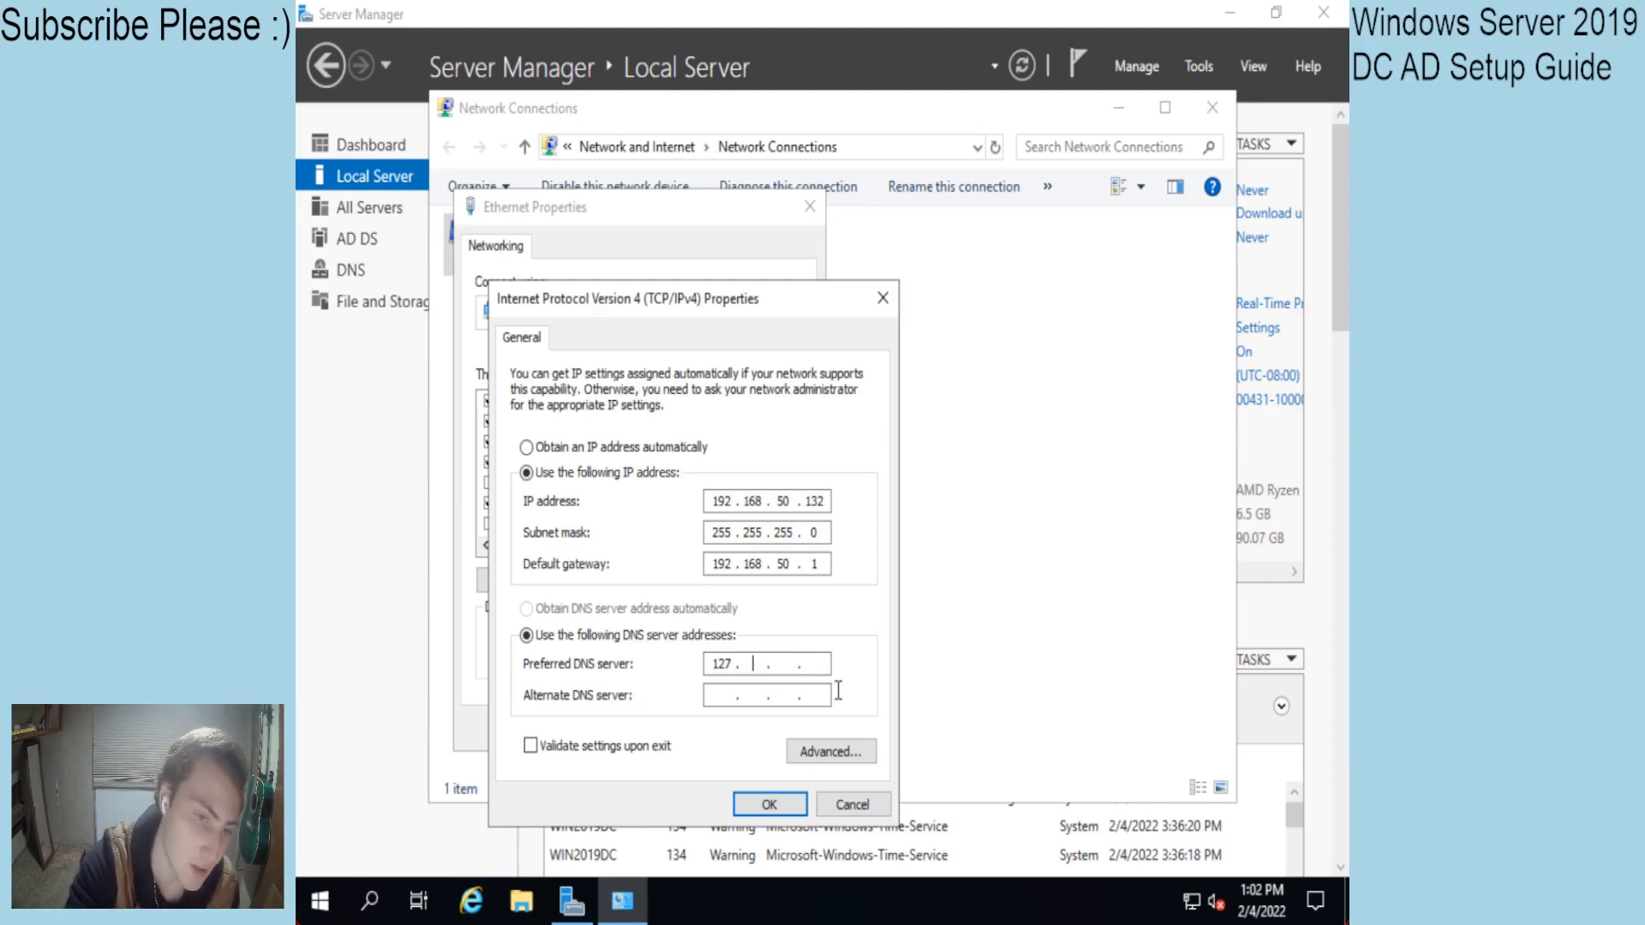
pyautogui.press('BackSpace')
pyautogui.press('BackSpace')
pyautogui.press('BackSpace')
pyautogui.write('192 . ')
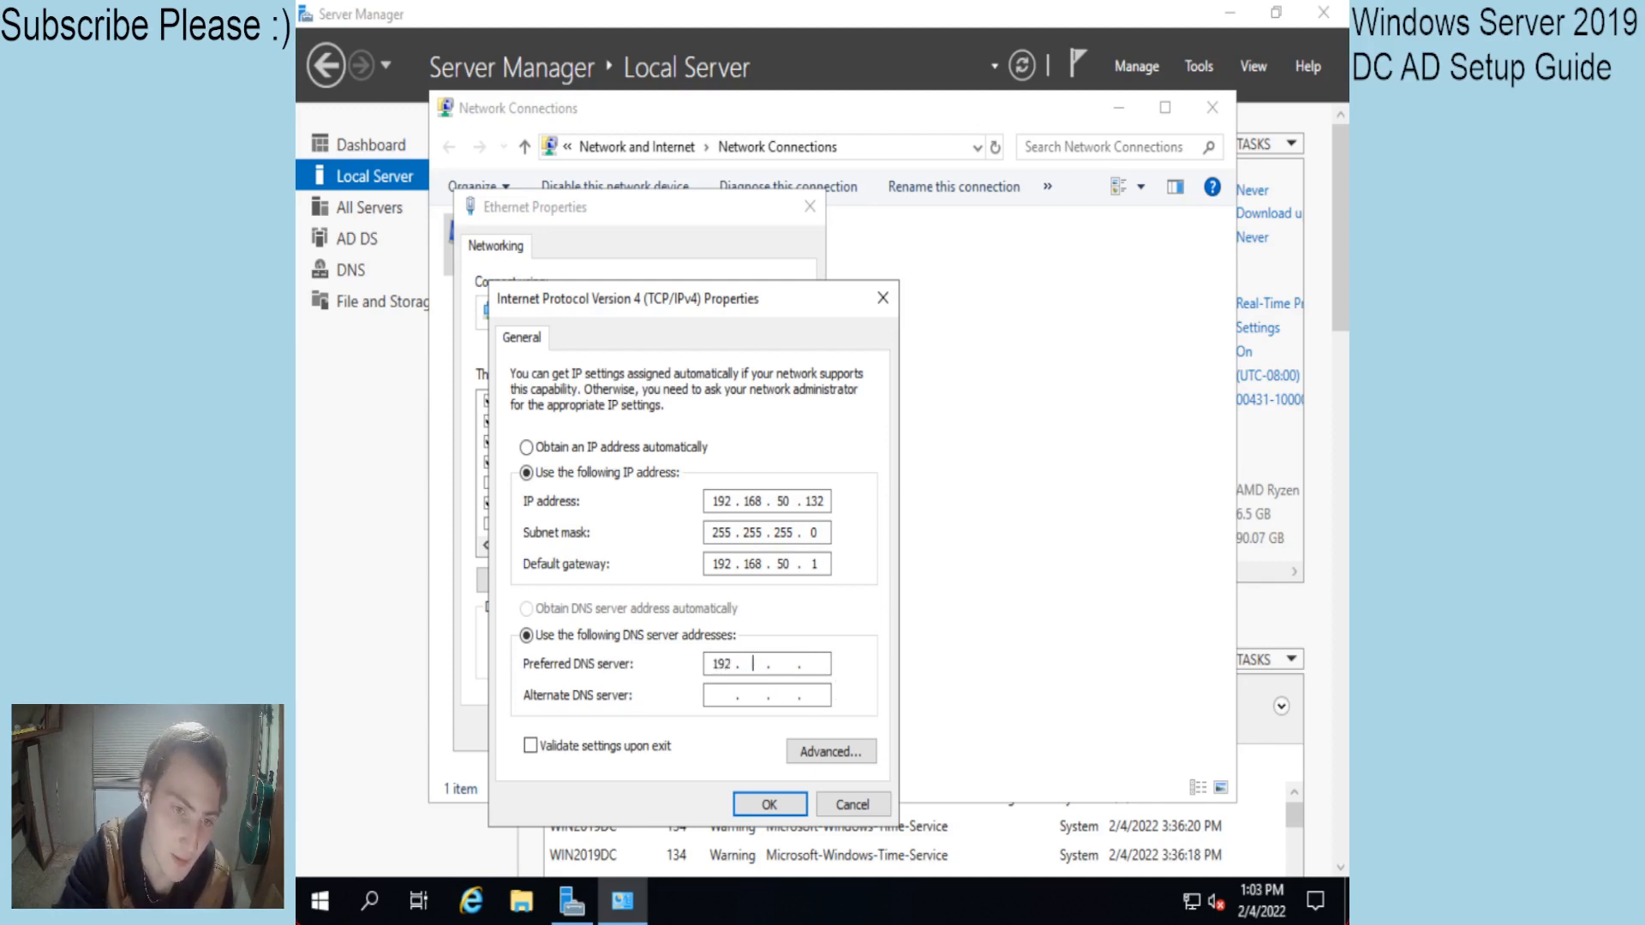
pyautogui.write('168 . 50 ')
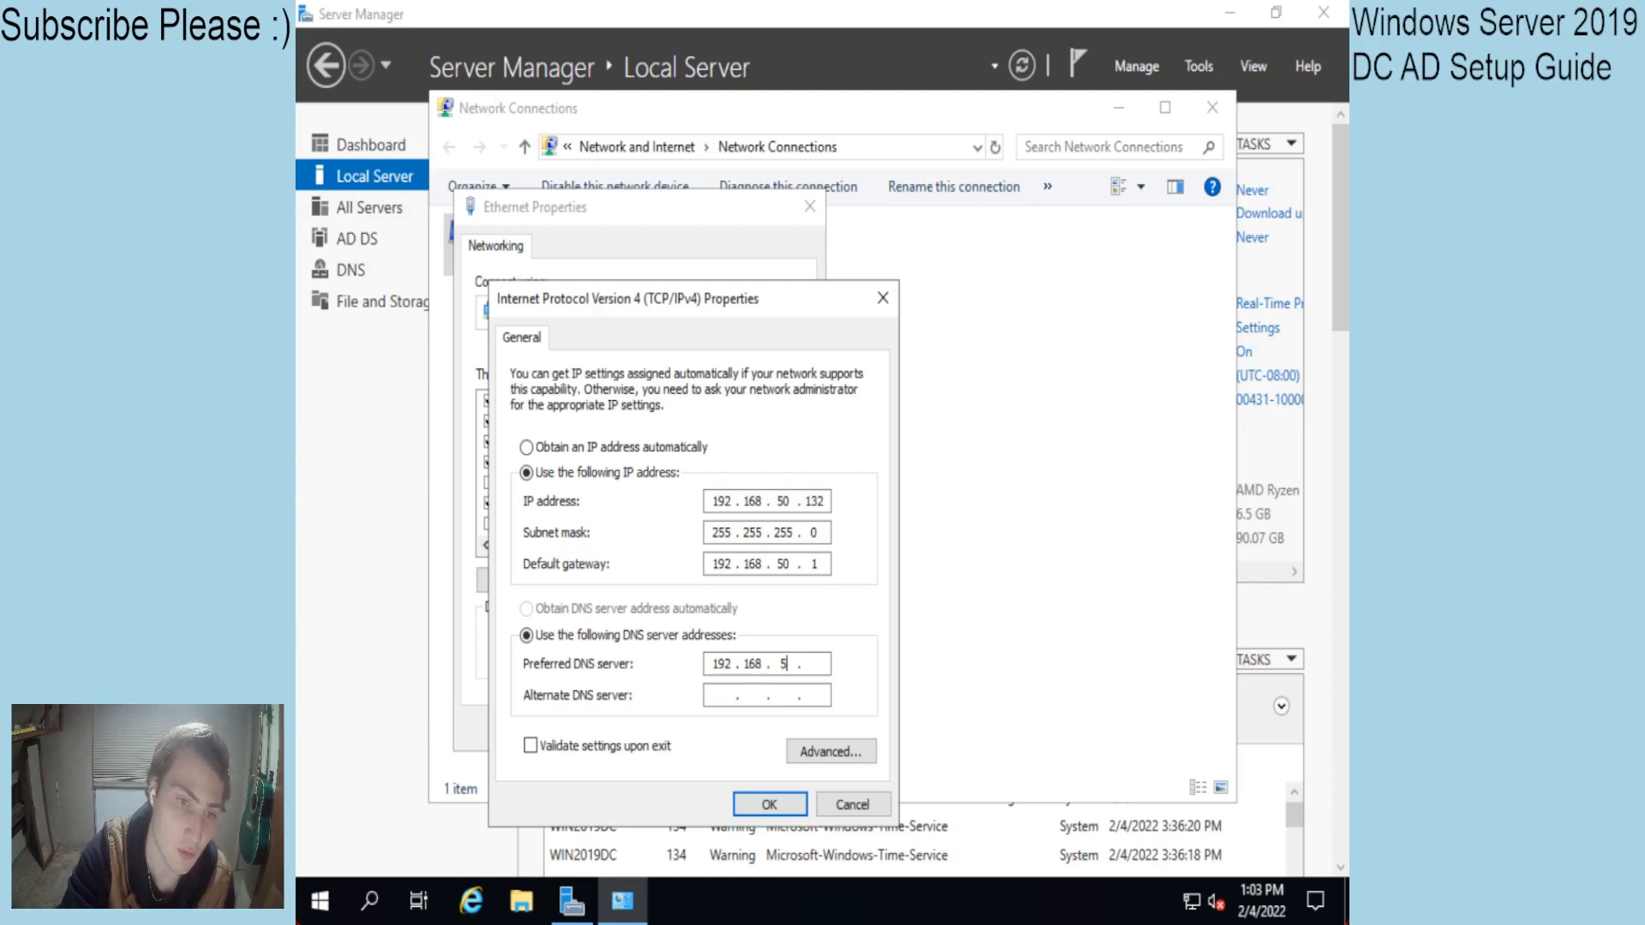
pyautogui.write('. 132')
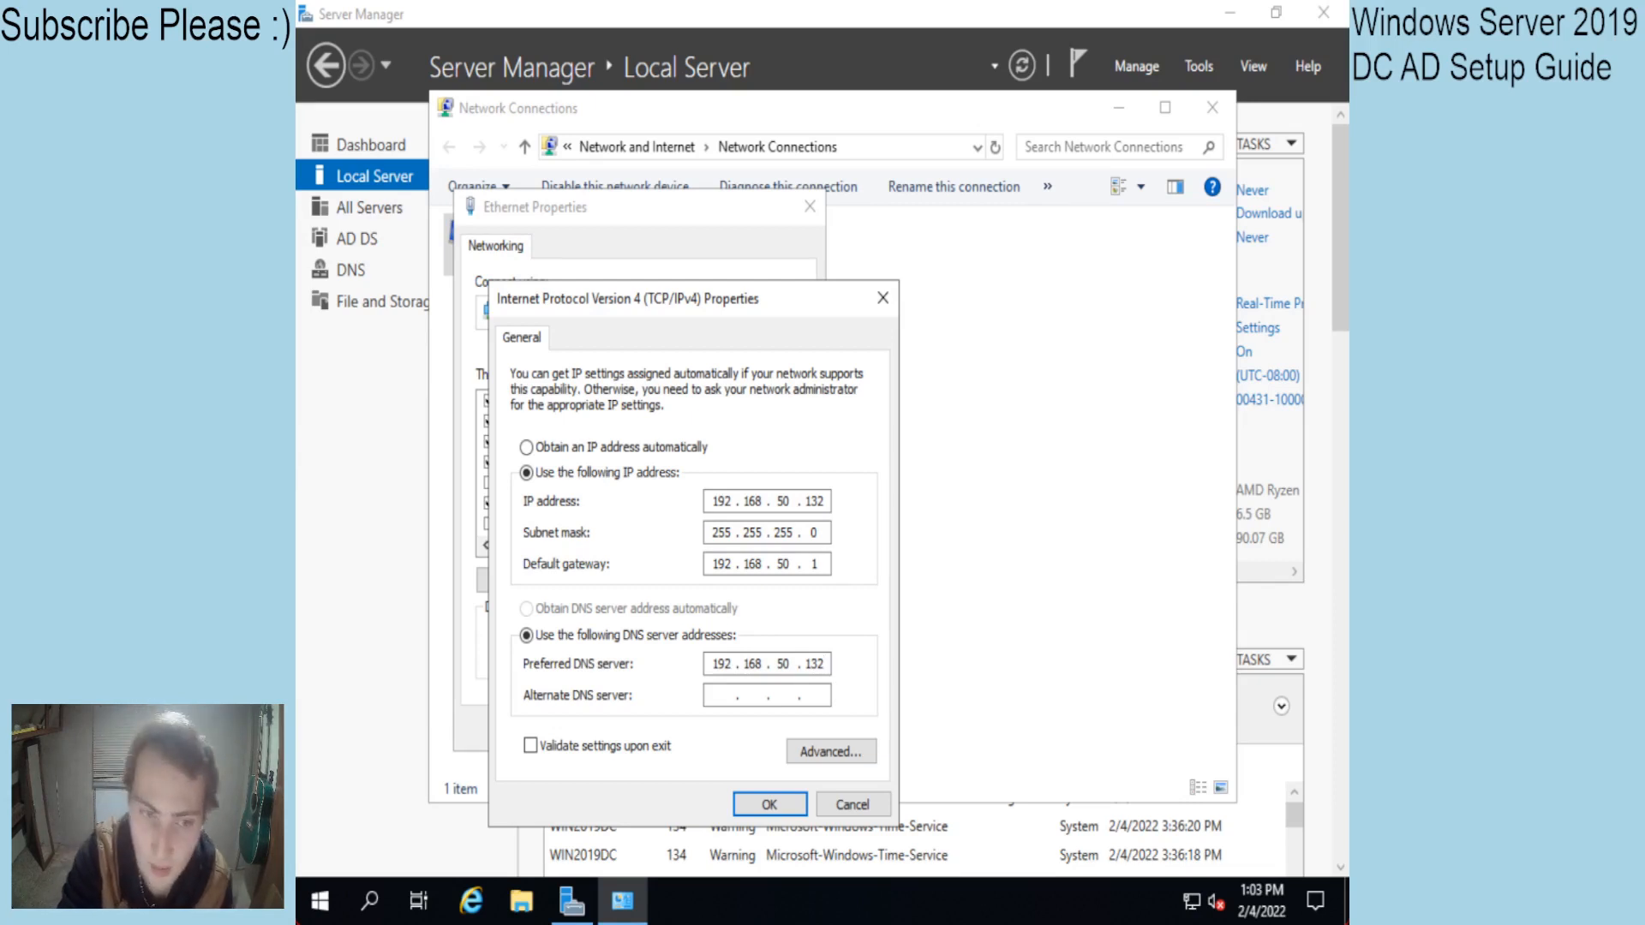
pyautogui.press('Return')
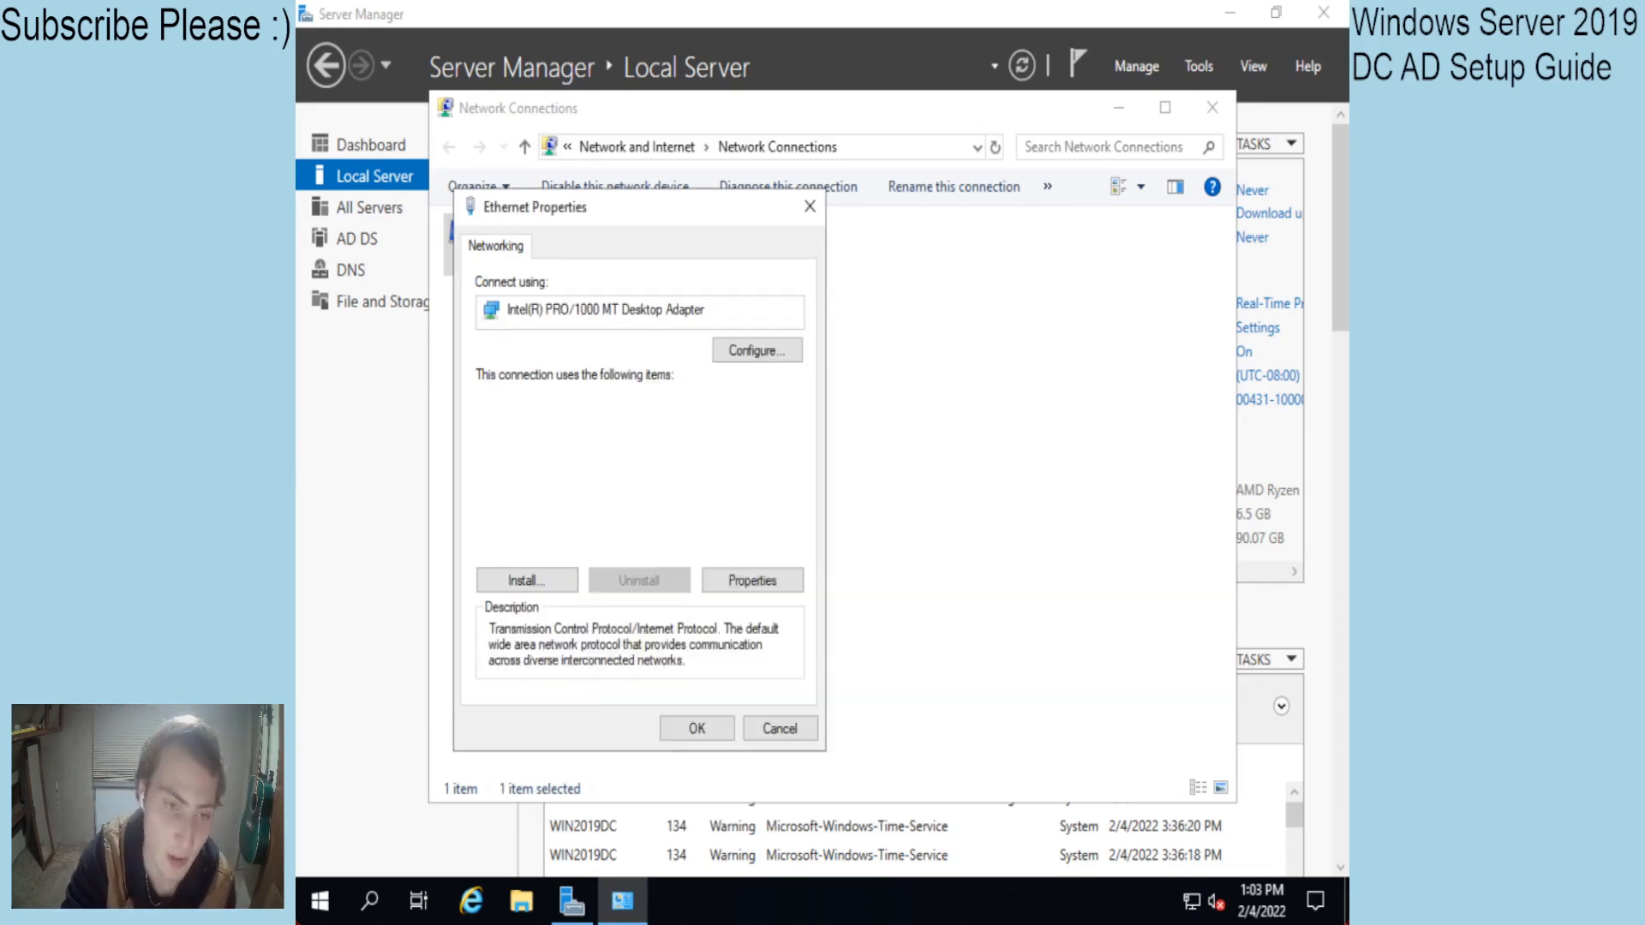
pyautogui.click(697, 729)
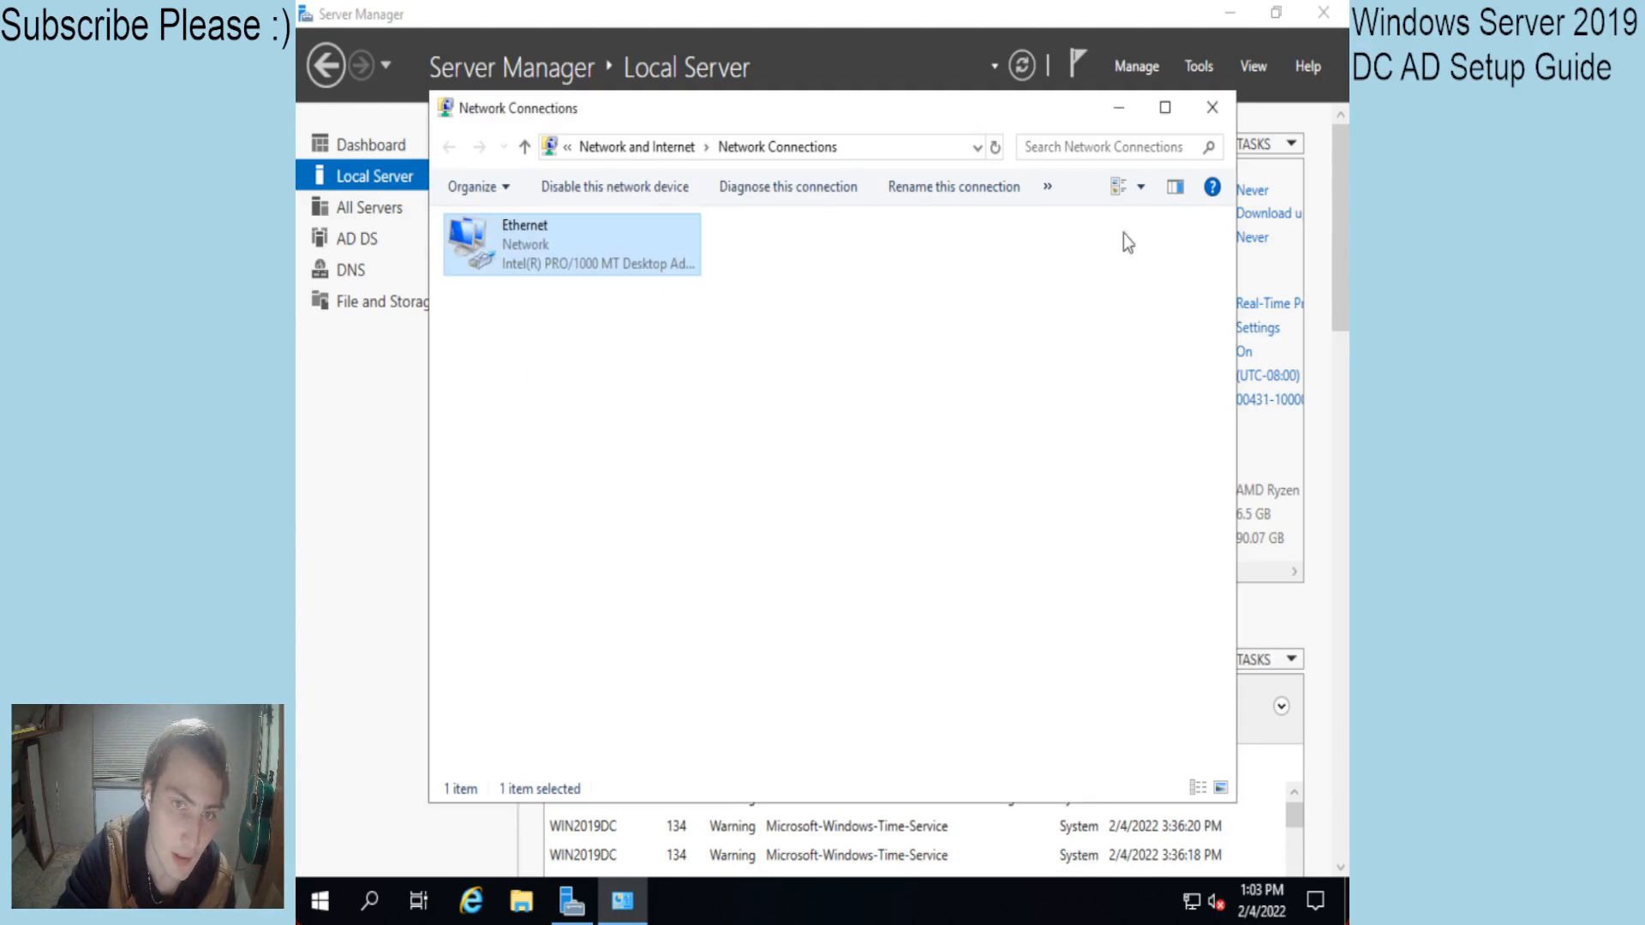
pyautogui.click(1210, 107)
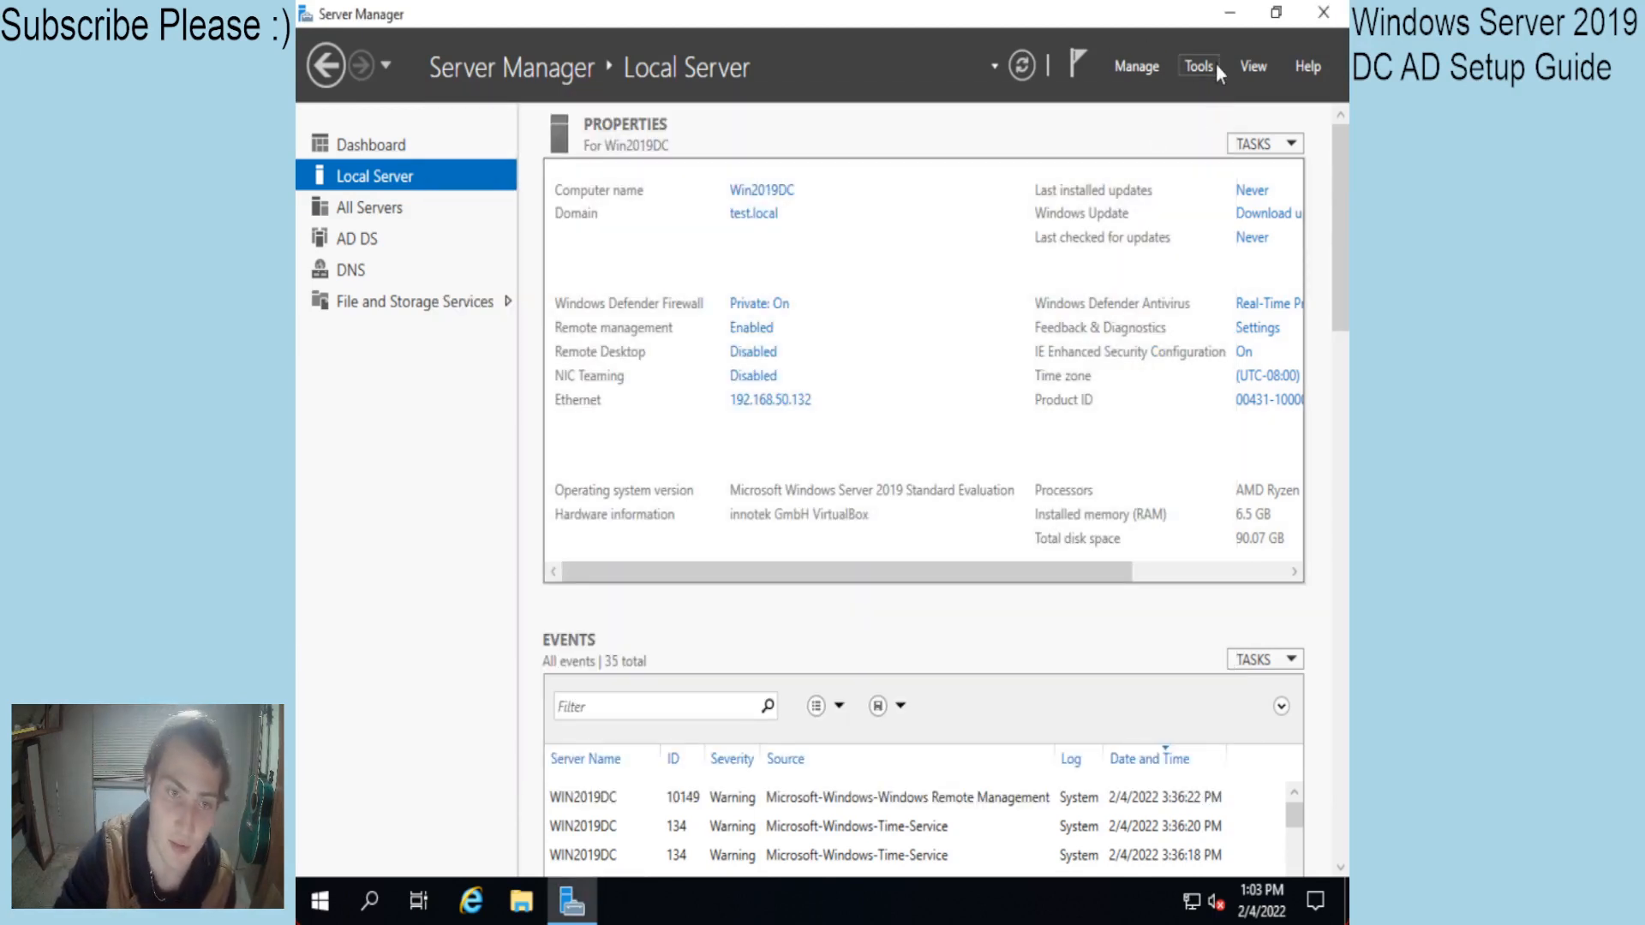
pyautogui.click(368, 901)
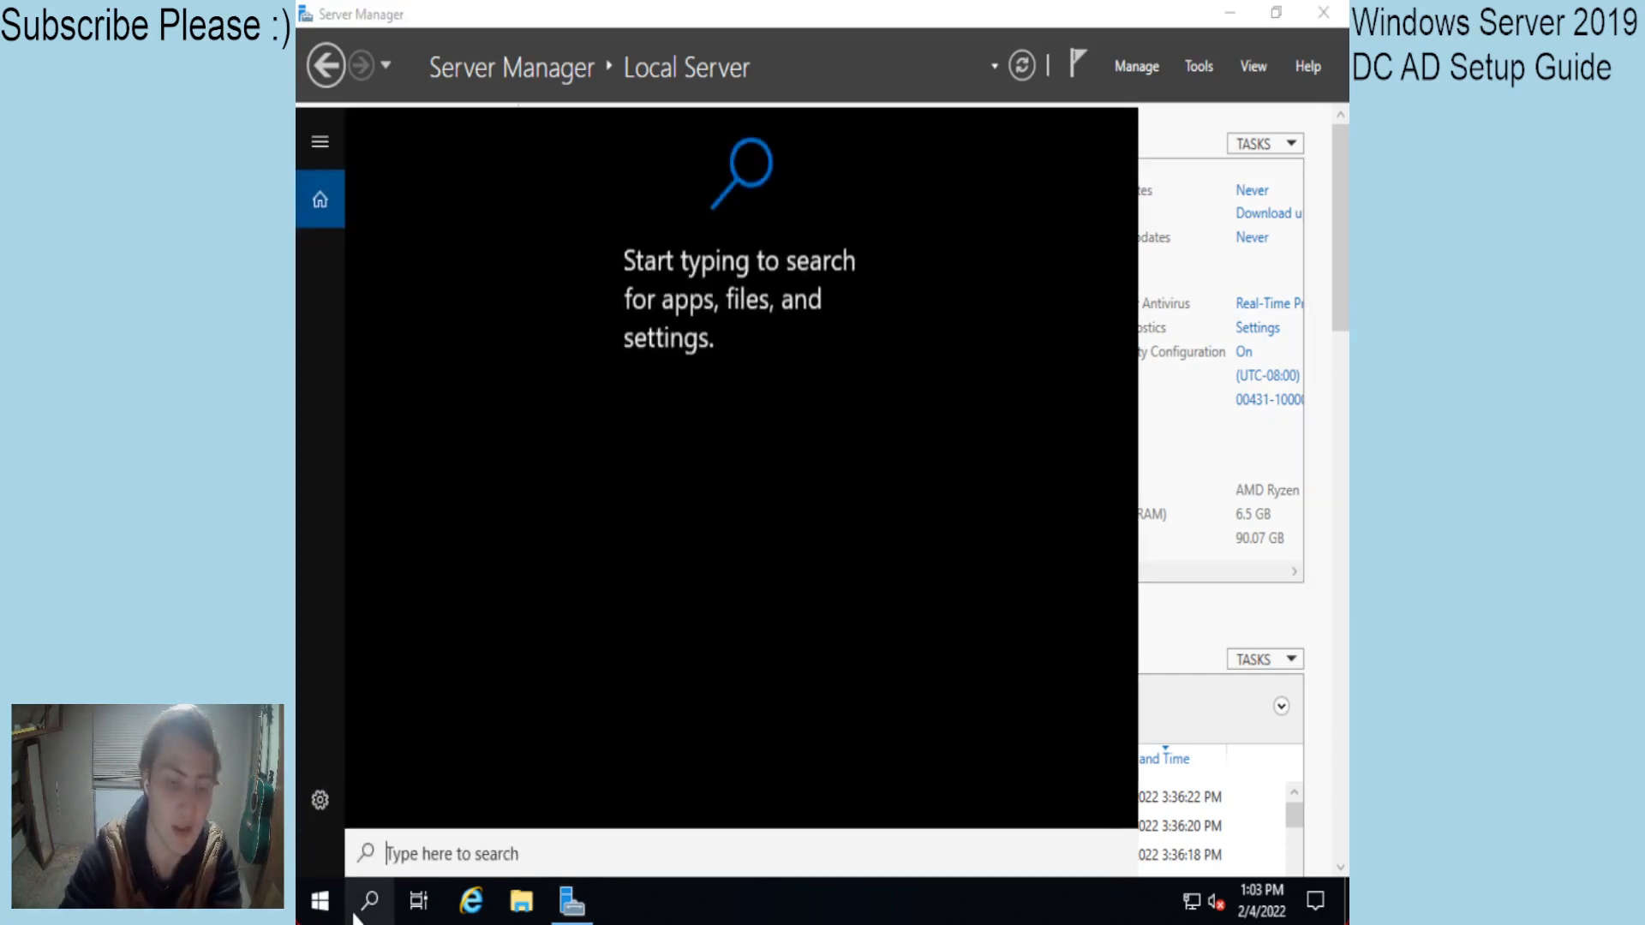
pyautogui.write('cmd')
pyautogui.press('Return')
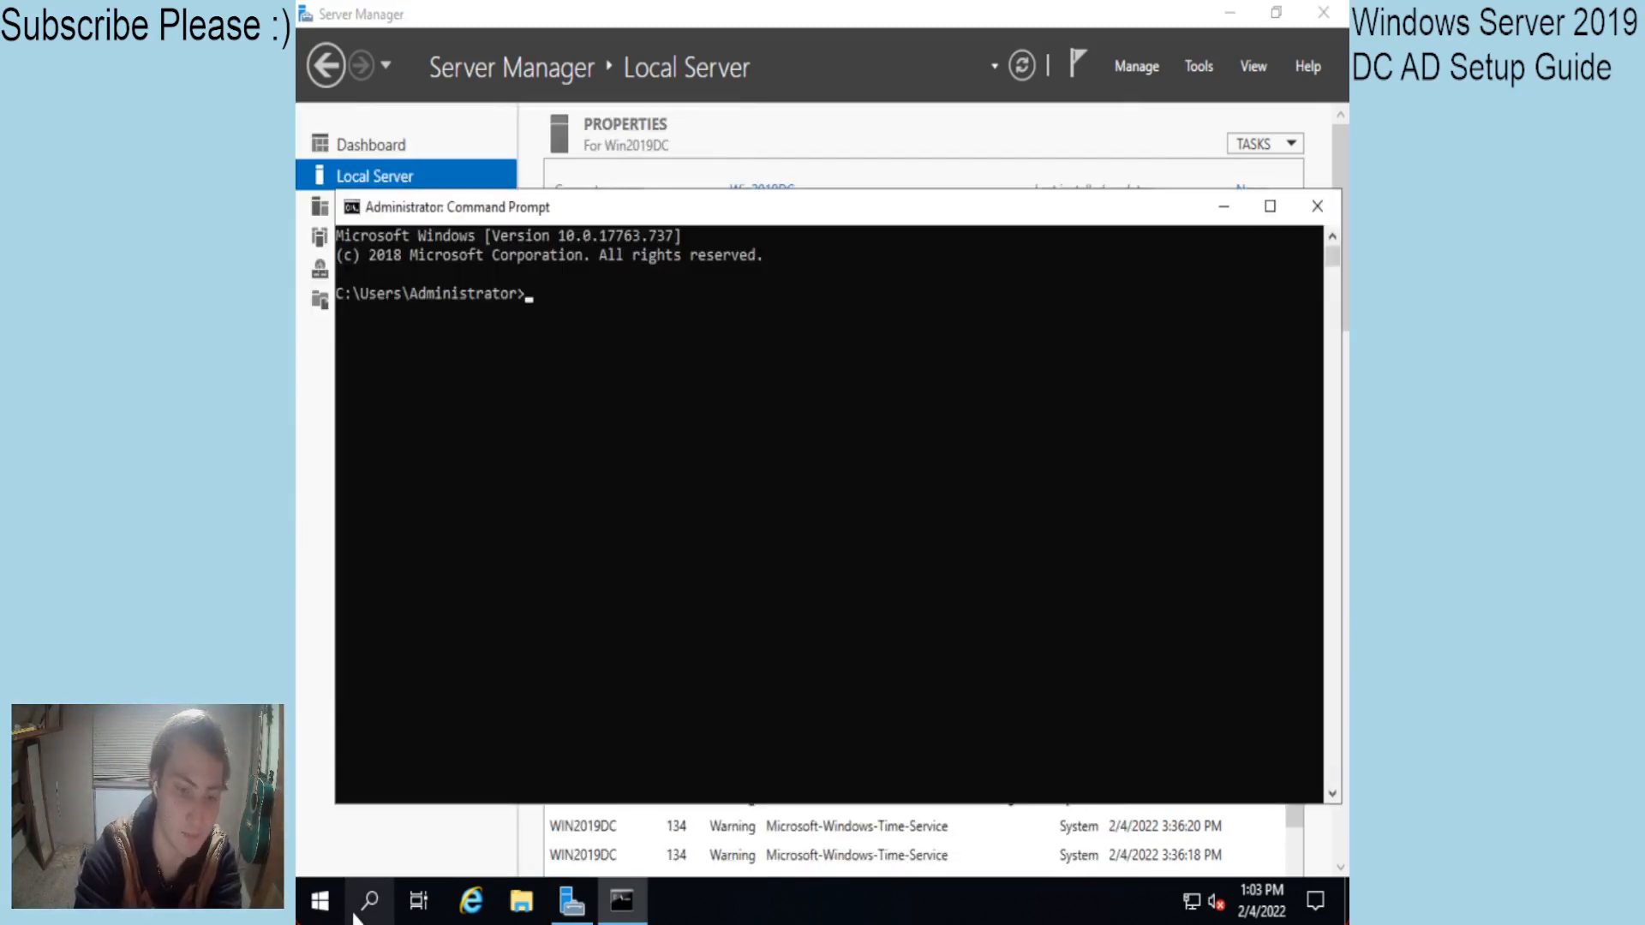
pyautogui.write('ipconfig /a')
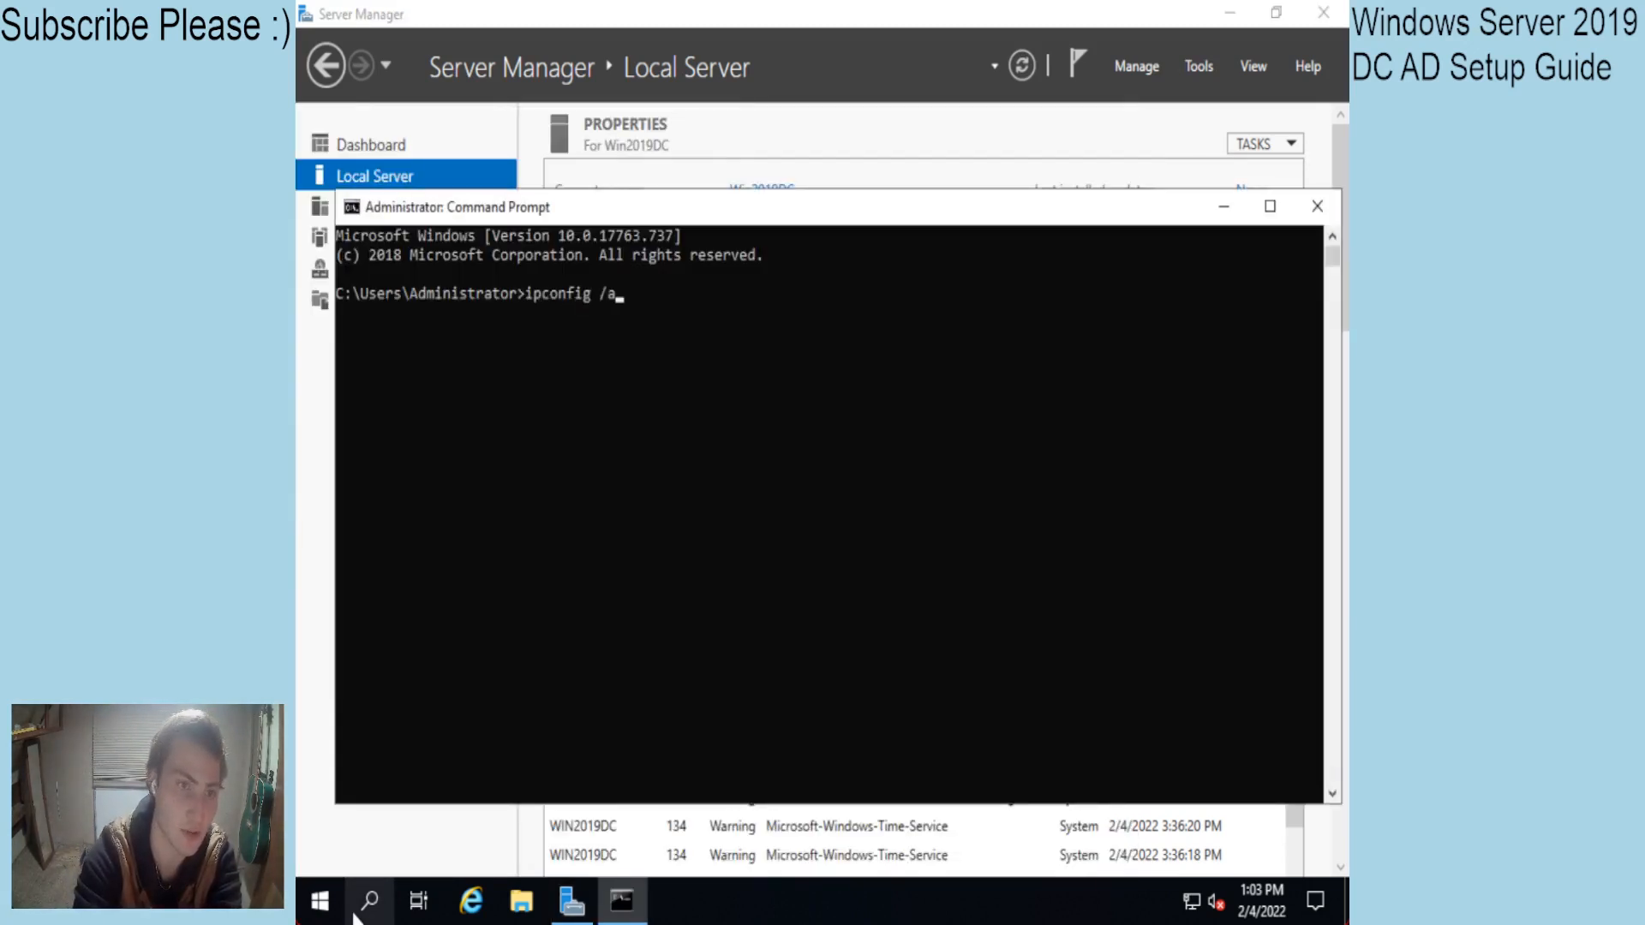
pyautogui.write('ll')
pyautogui.press('Return')
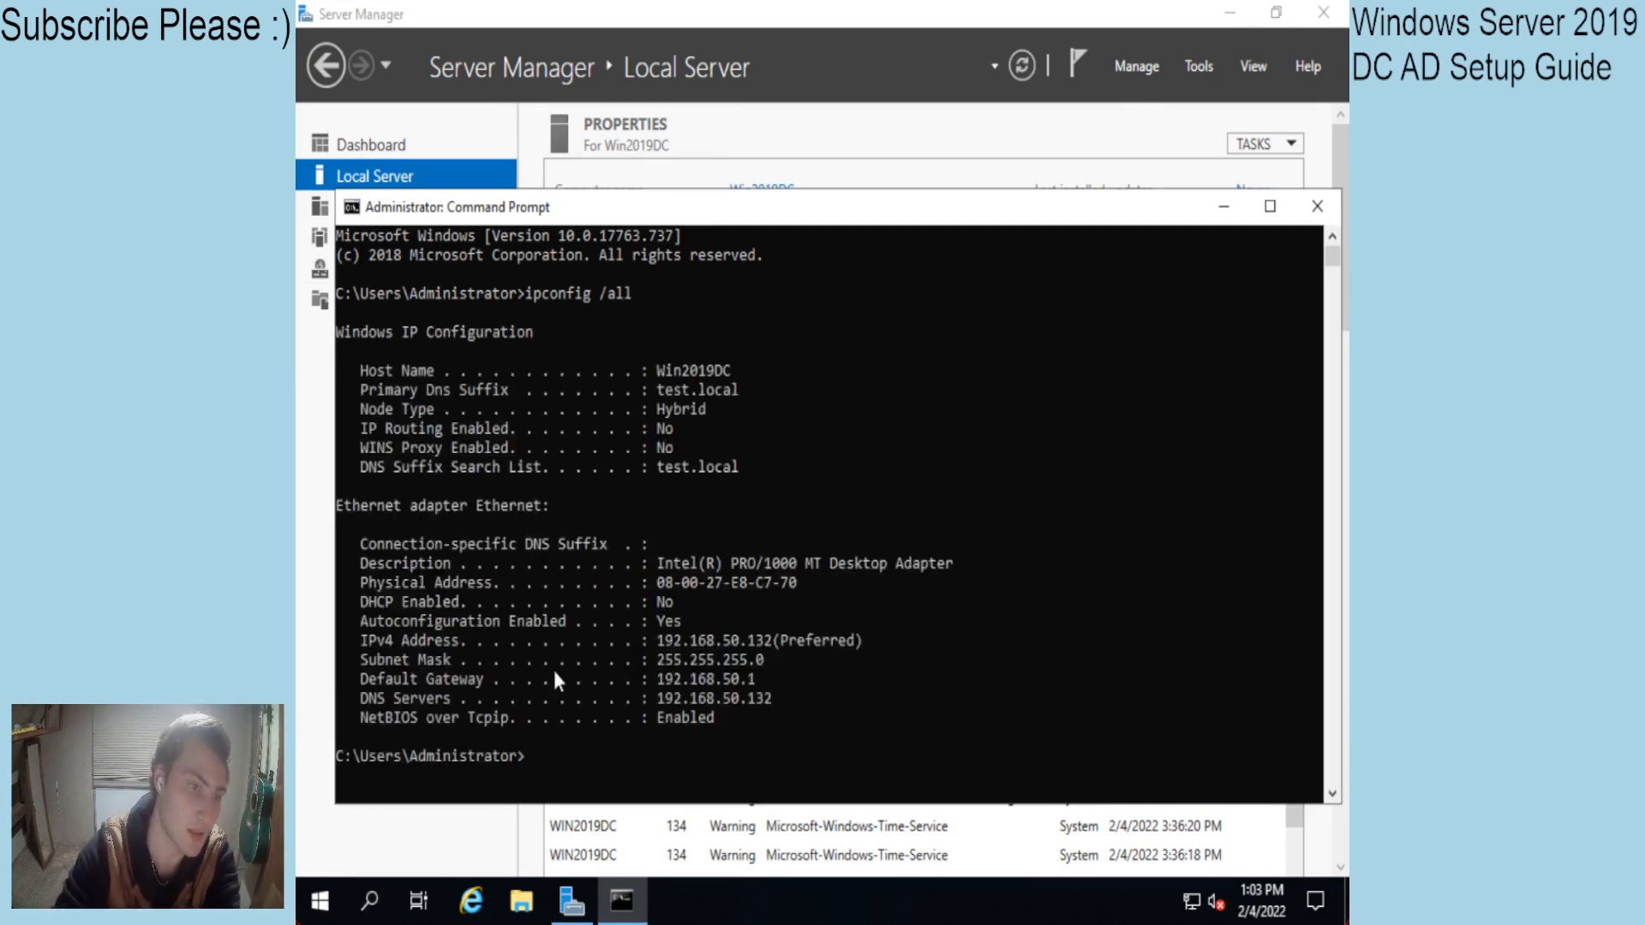
pyautogui.moveTo(671, 702); pyautogui.dragTo(766, 702)
pyautogui.click(765, 702)
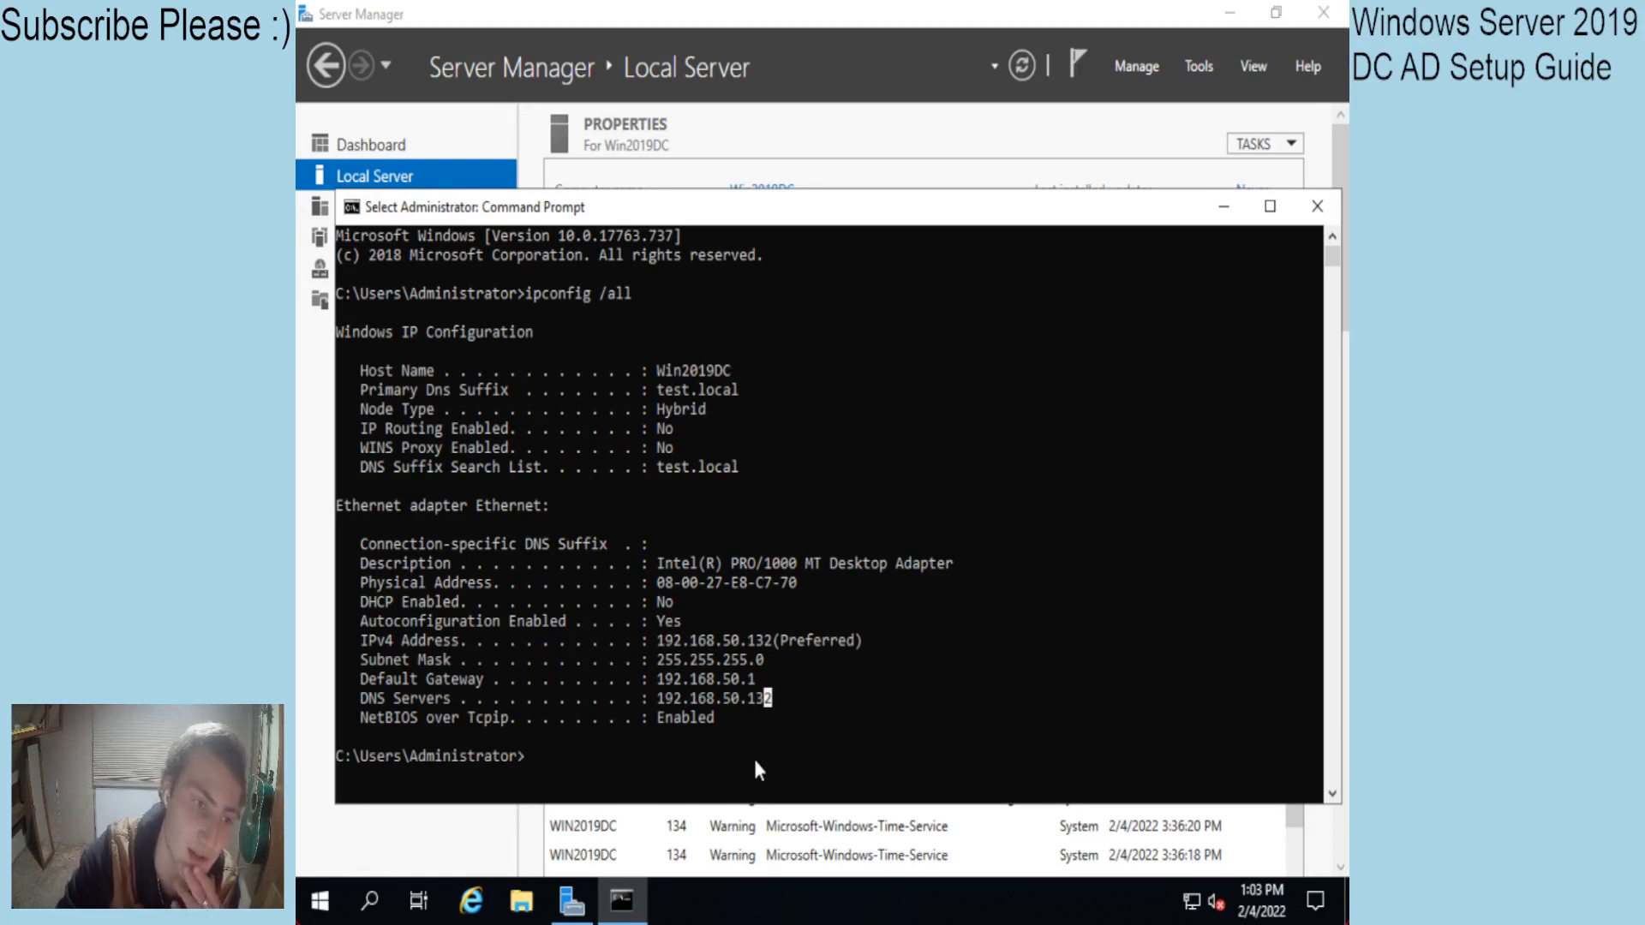
pyautogui.click(1316, 207)
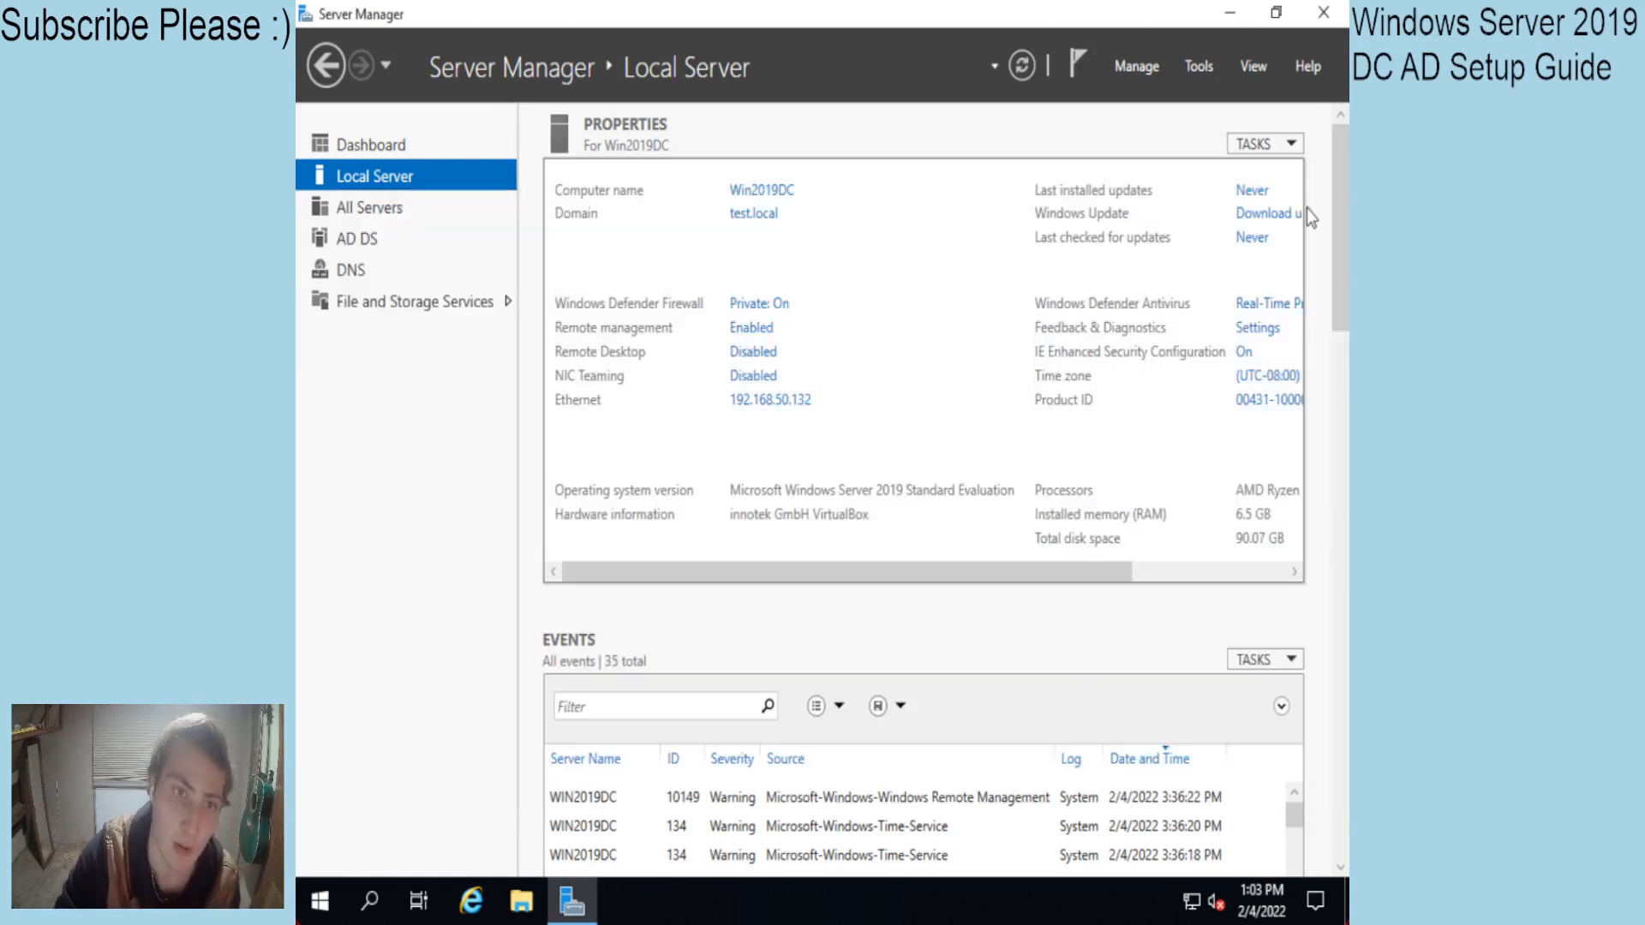
# From the AD DS page, launch Active Directory Users and Computers and expand test.local.
pyautogui.click(359, 240)
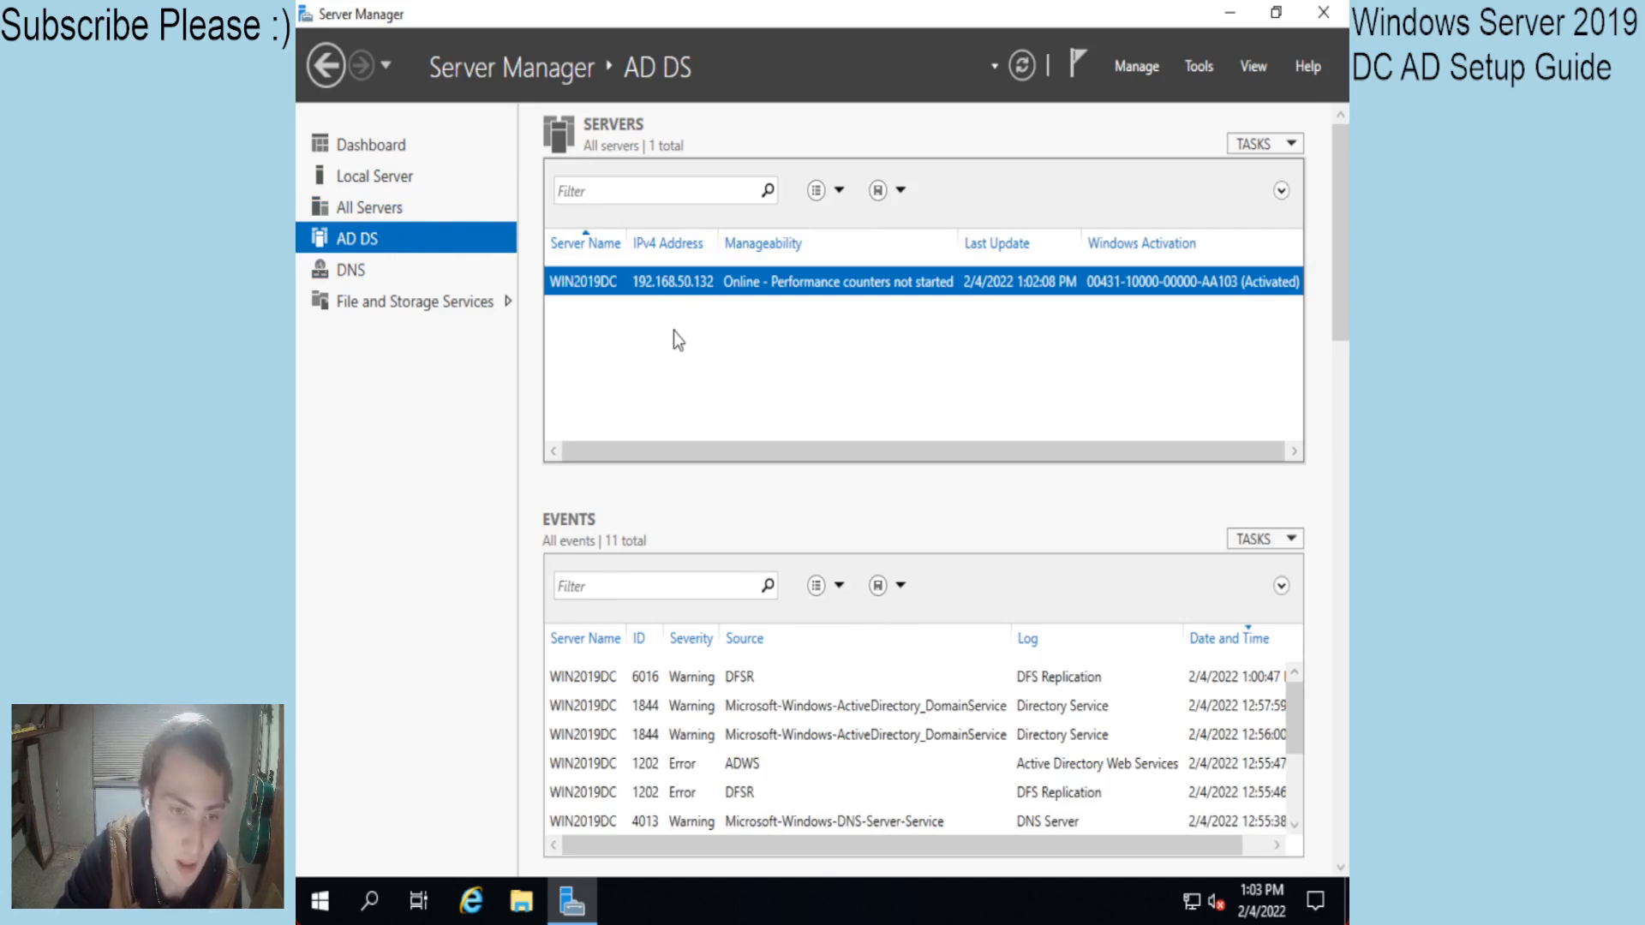
pyautogui.click(1199, 65)
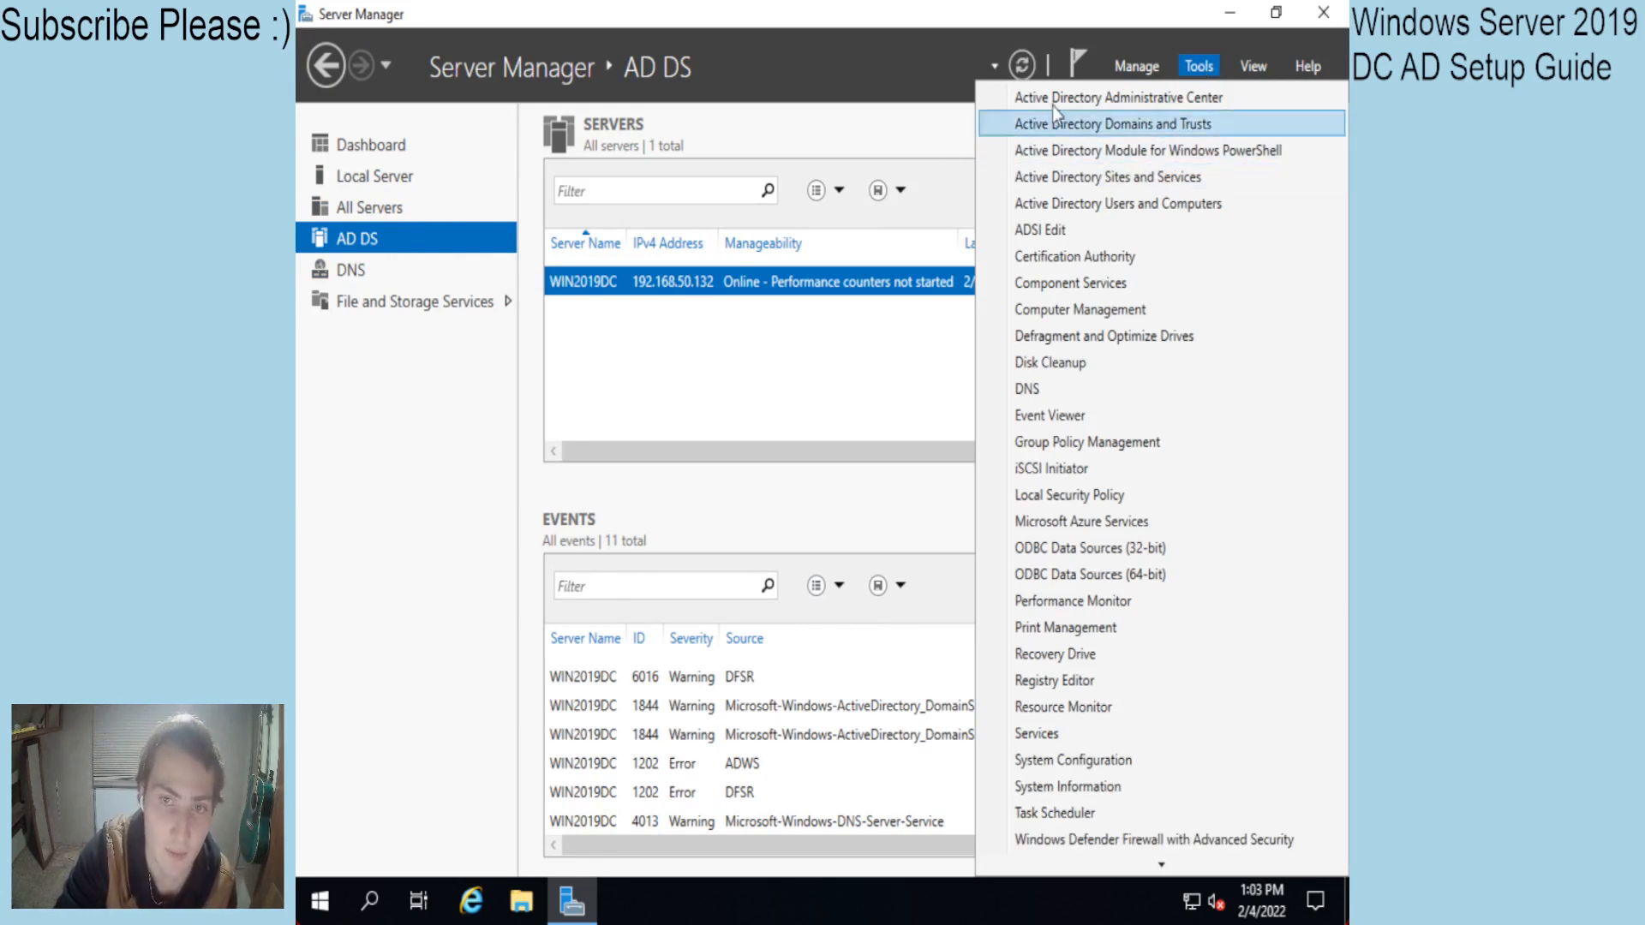
pyautogui.click(1194, 53)
pyautogui.click(1195, 64)
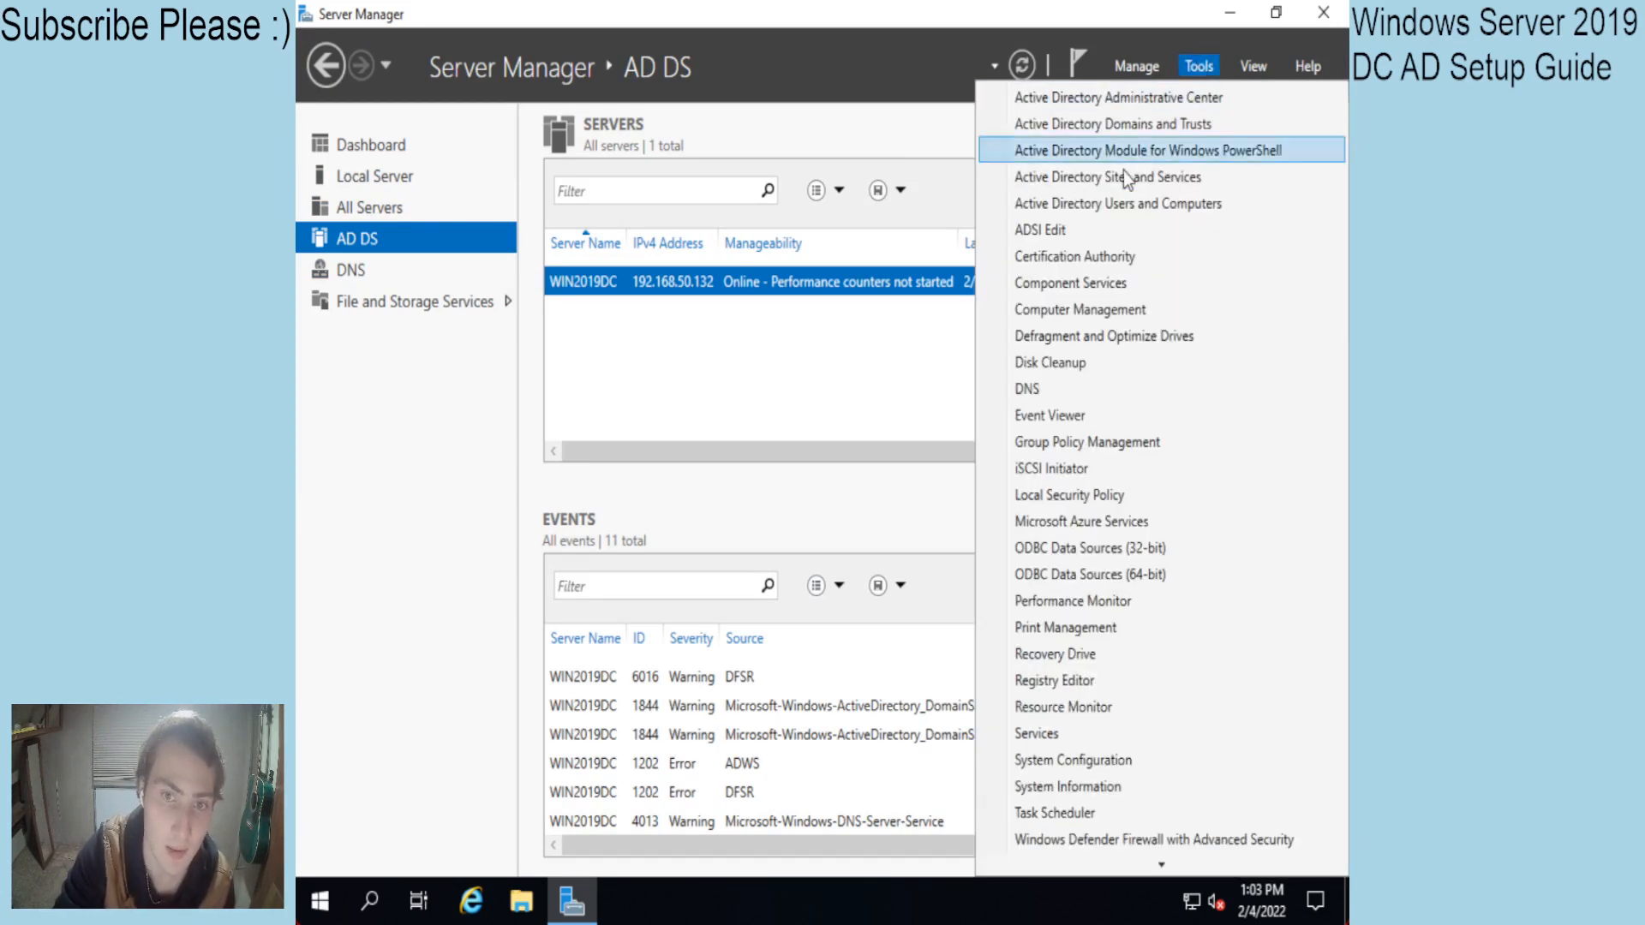
pyautogui.click(1118, 210)
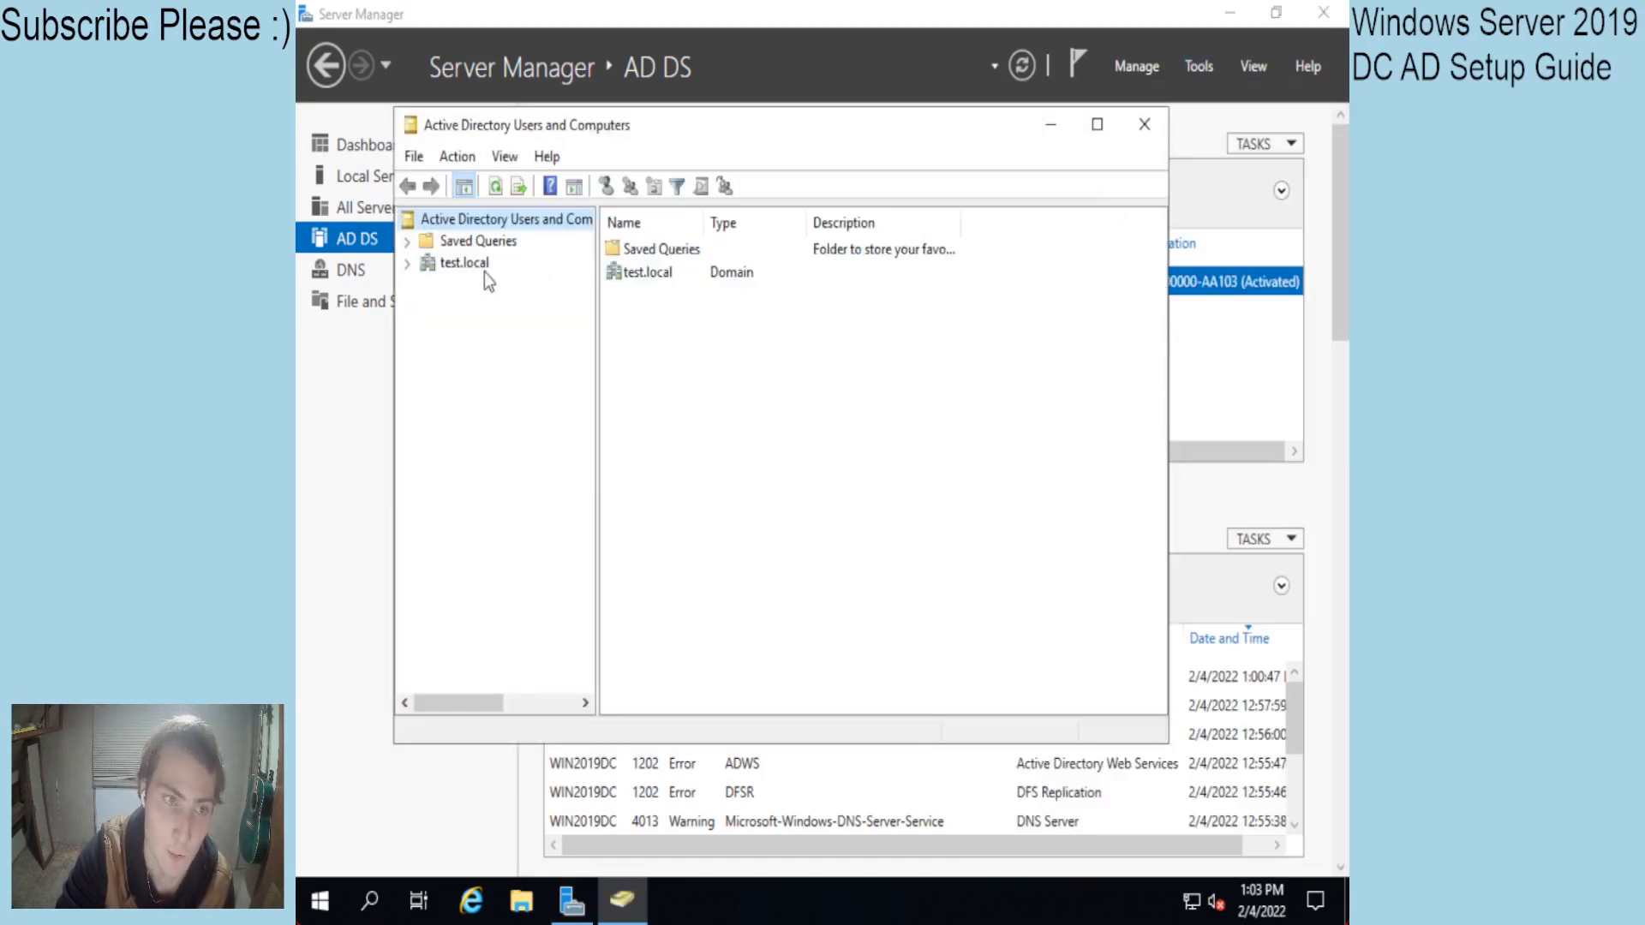
pyautogui.click(408, 267)
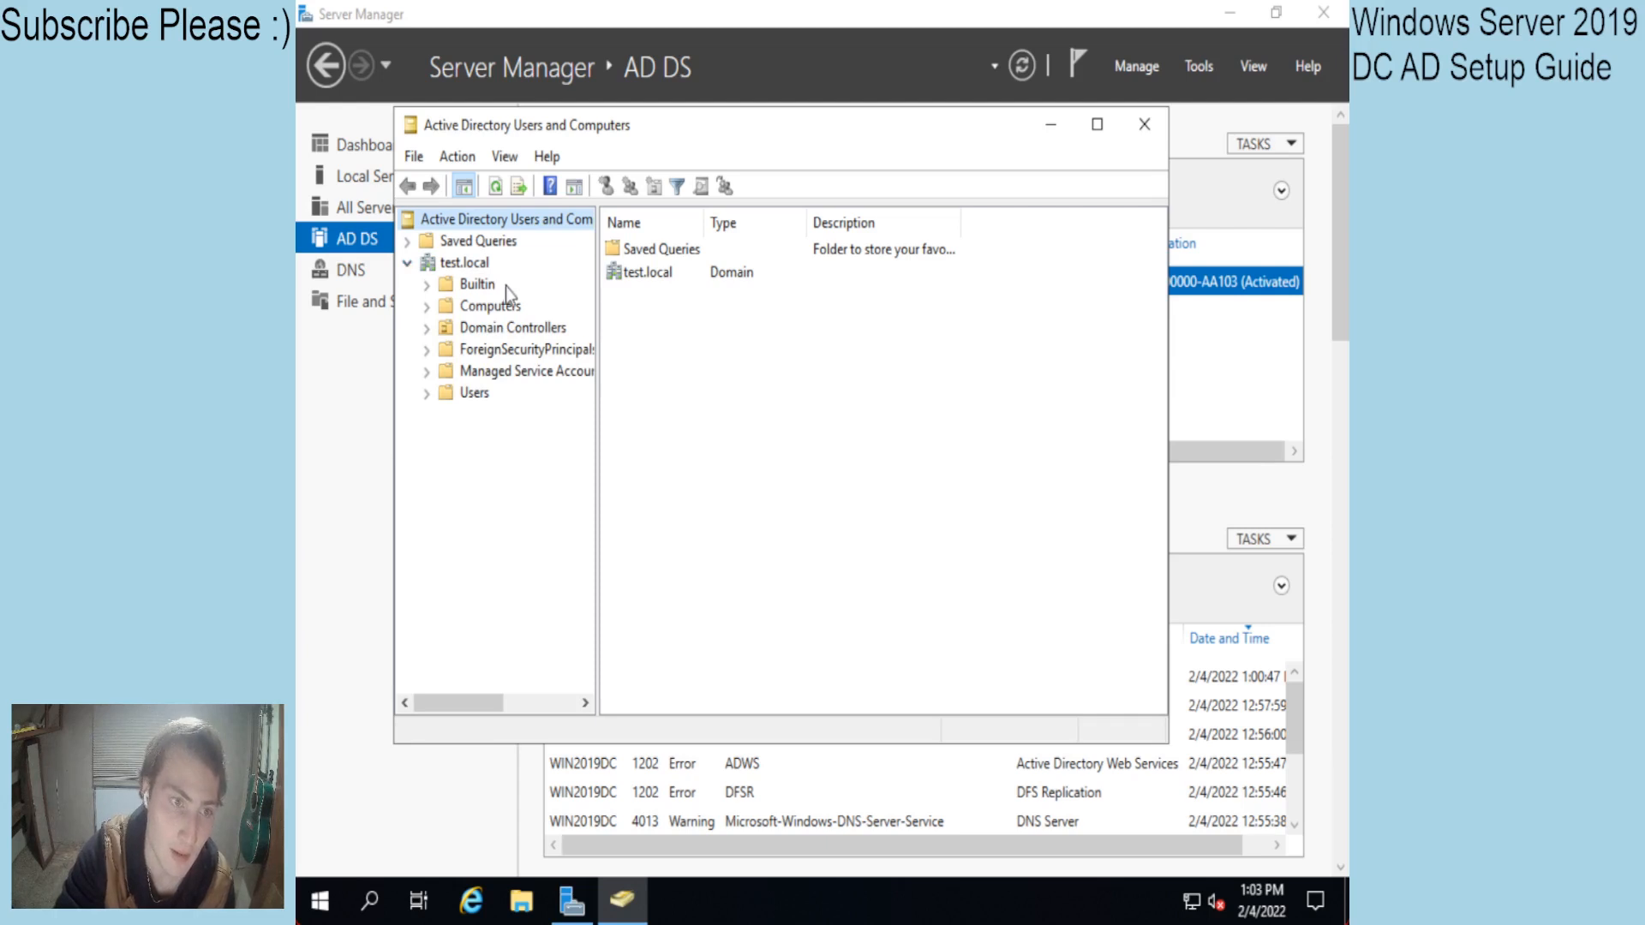
# Create a new organizational unit named TEST under test.local.
pyautogui.rightClick(461, 261)
pyautogui.click(452, 266)
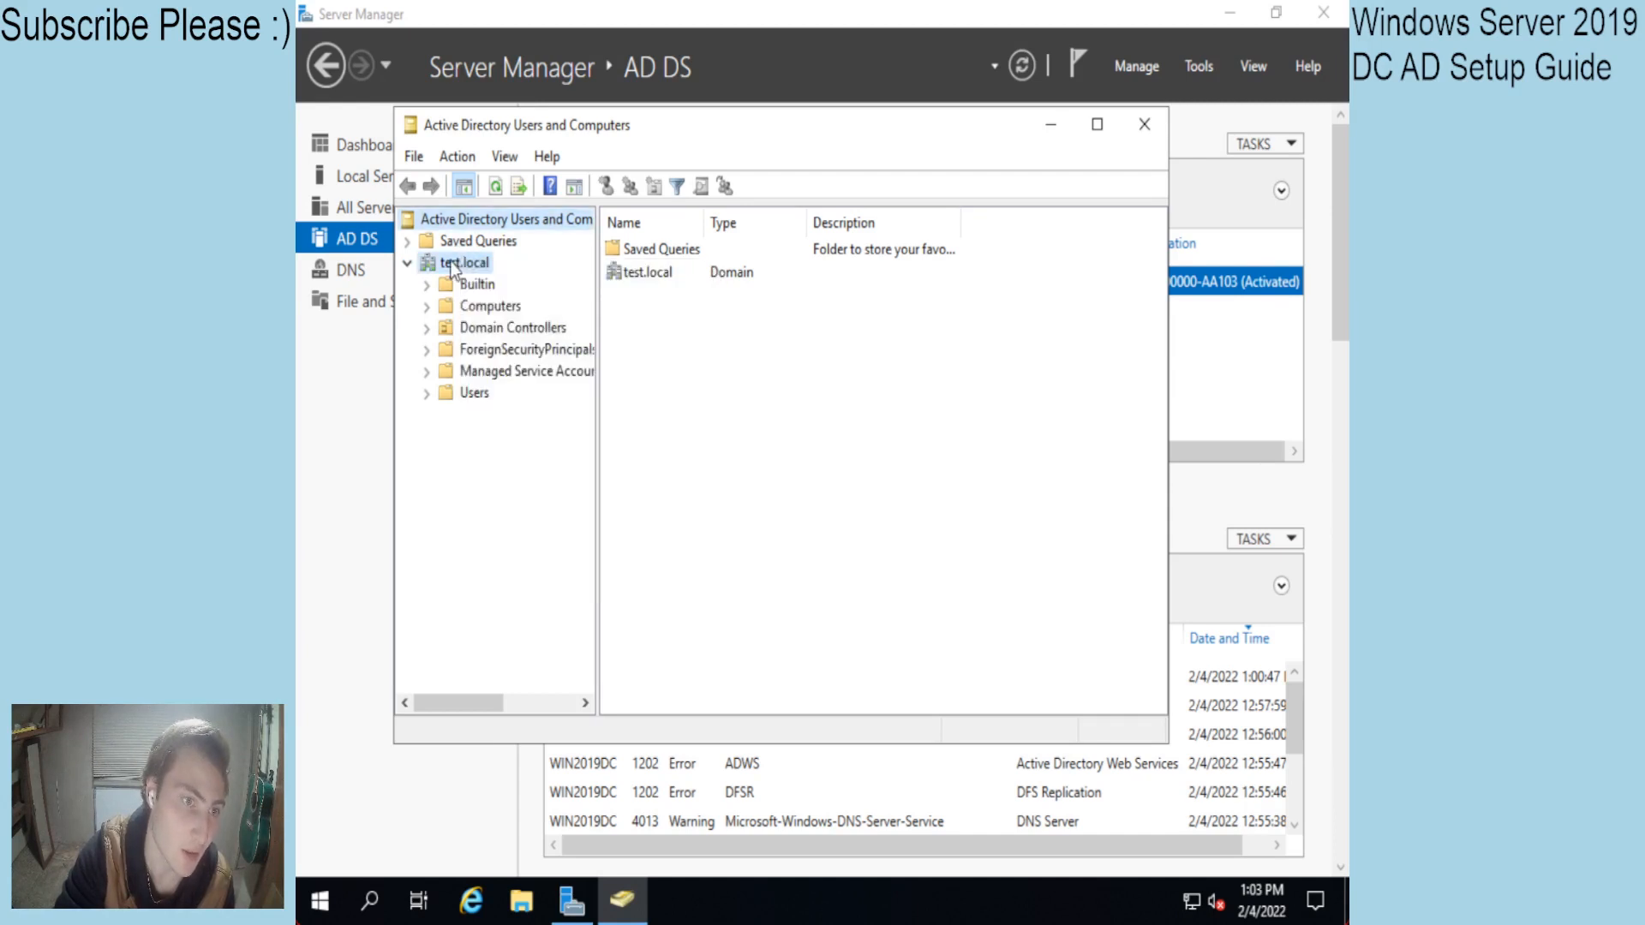
pyautogui.rightClick(451, 264)
pyautogui.moveTo(658, 434)
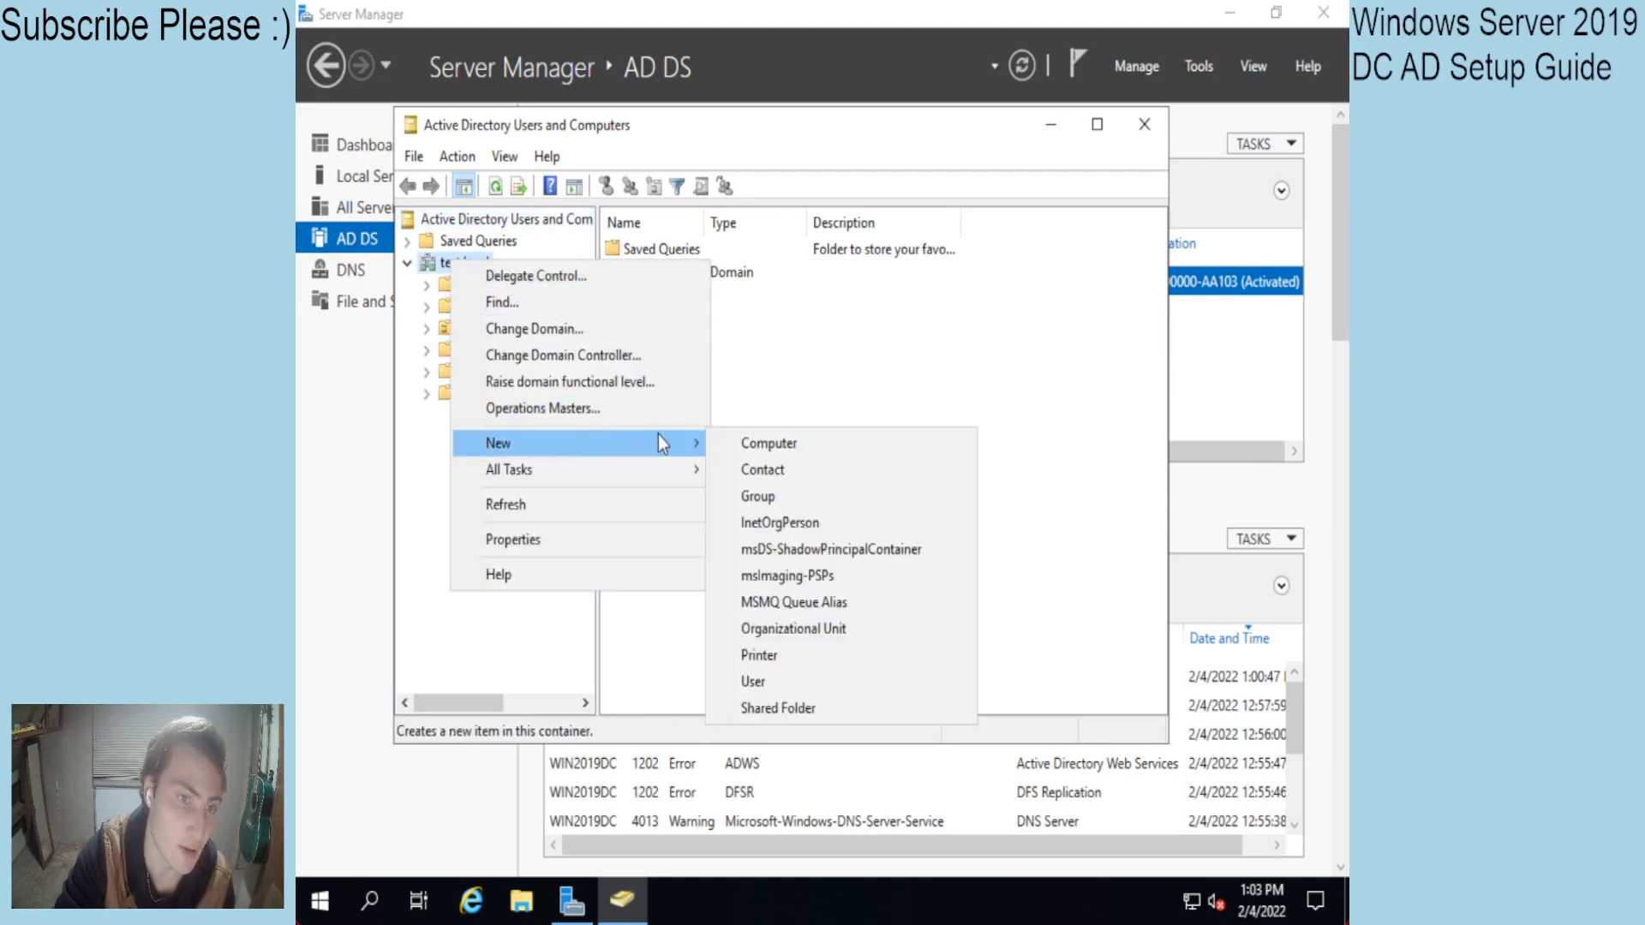
pyautogui.click(790, 630)
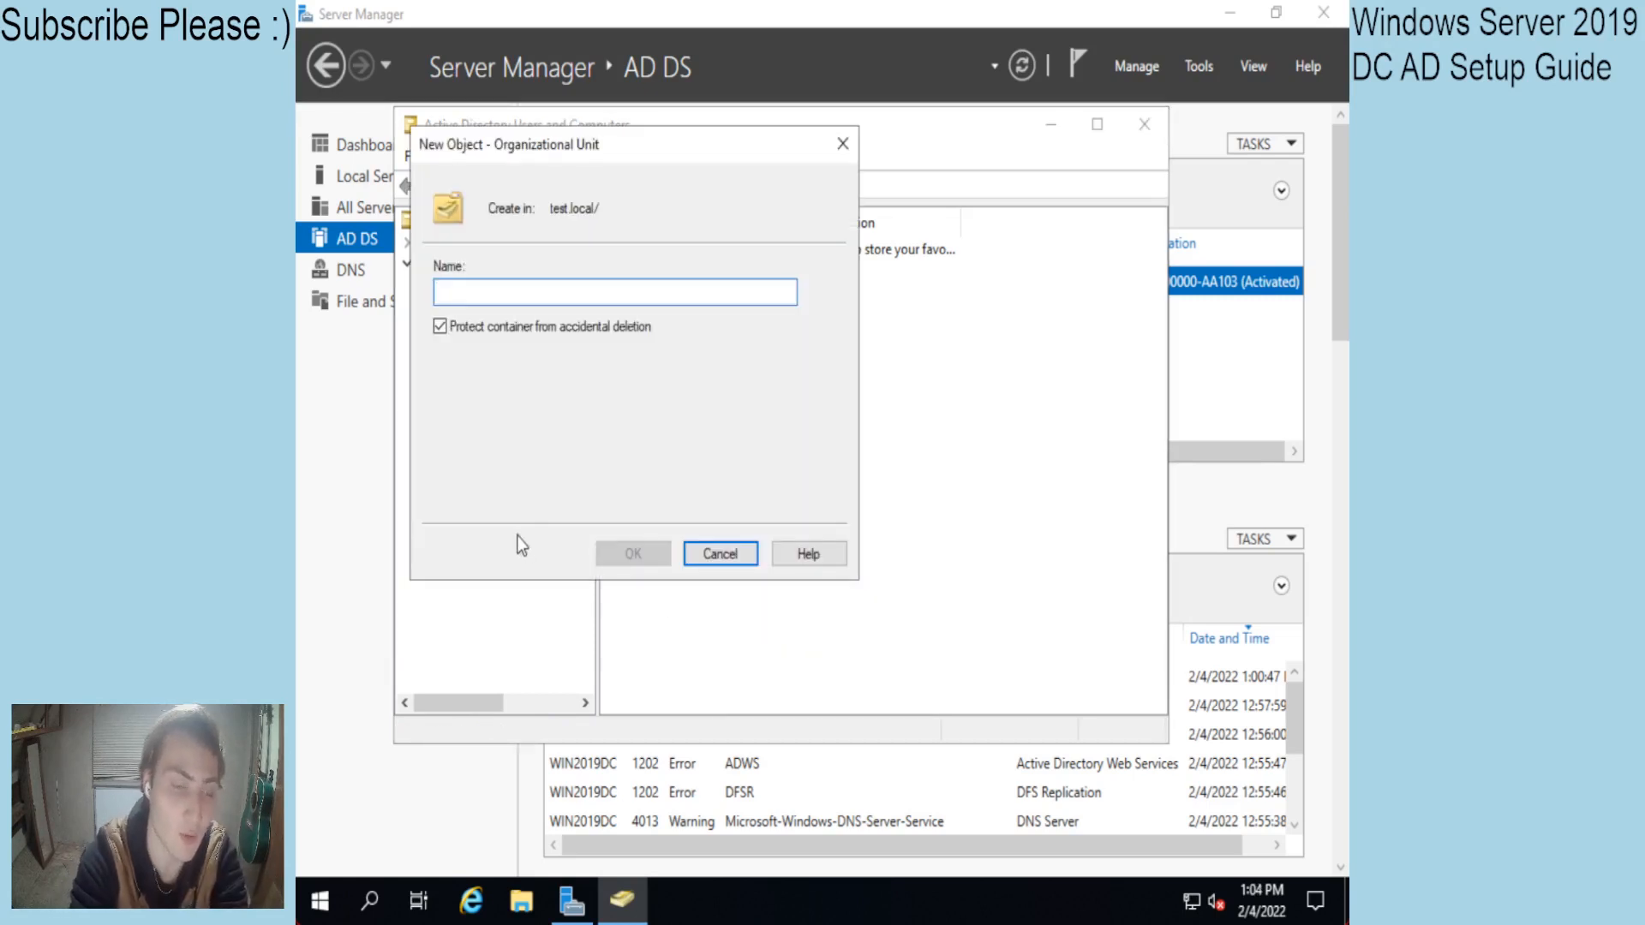
pyautogui.write('TEST')
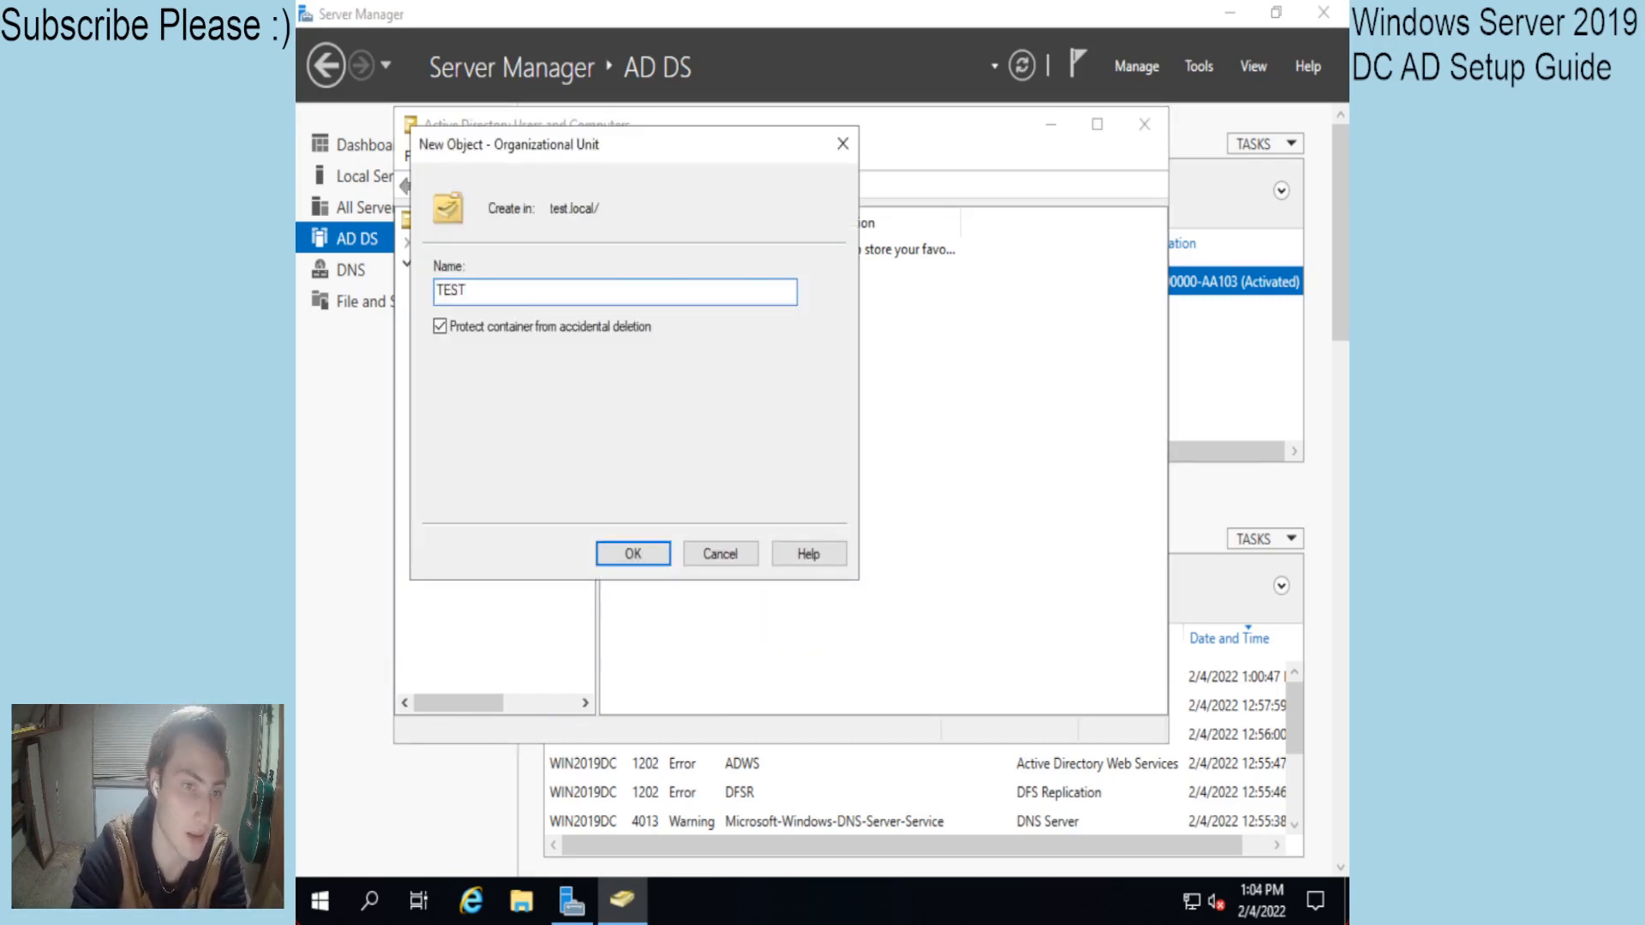
pyautogui.press('Return')
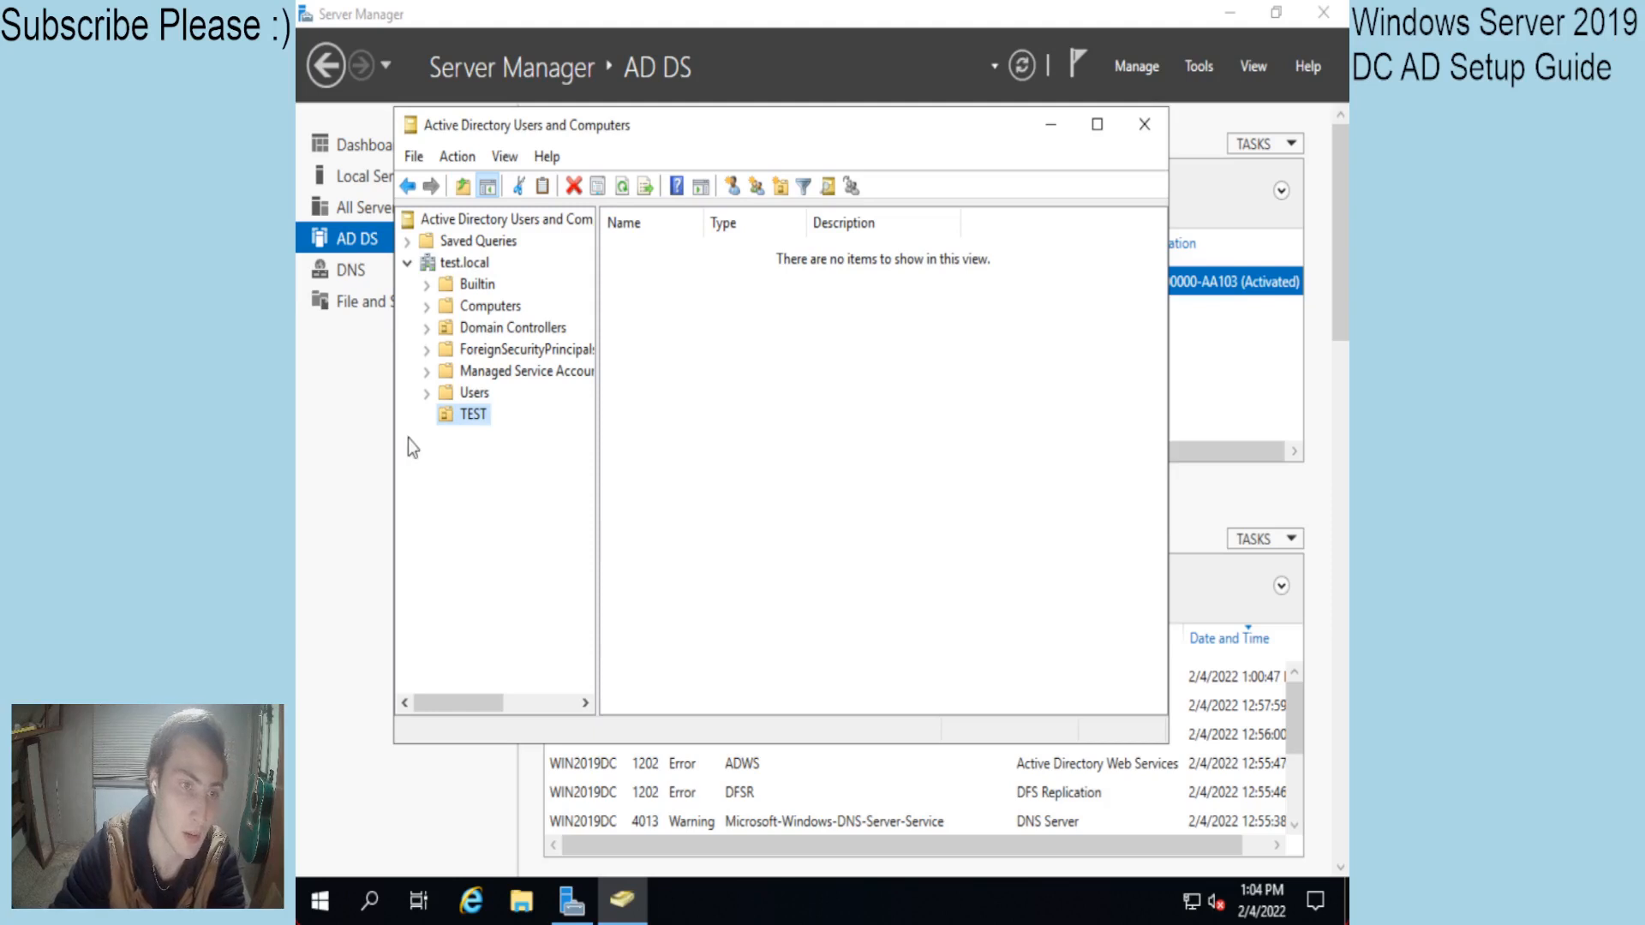
pyautogui.rightClick(467, 418)
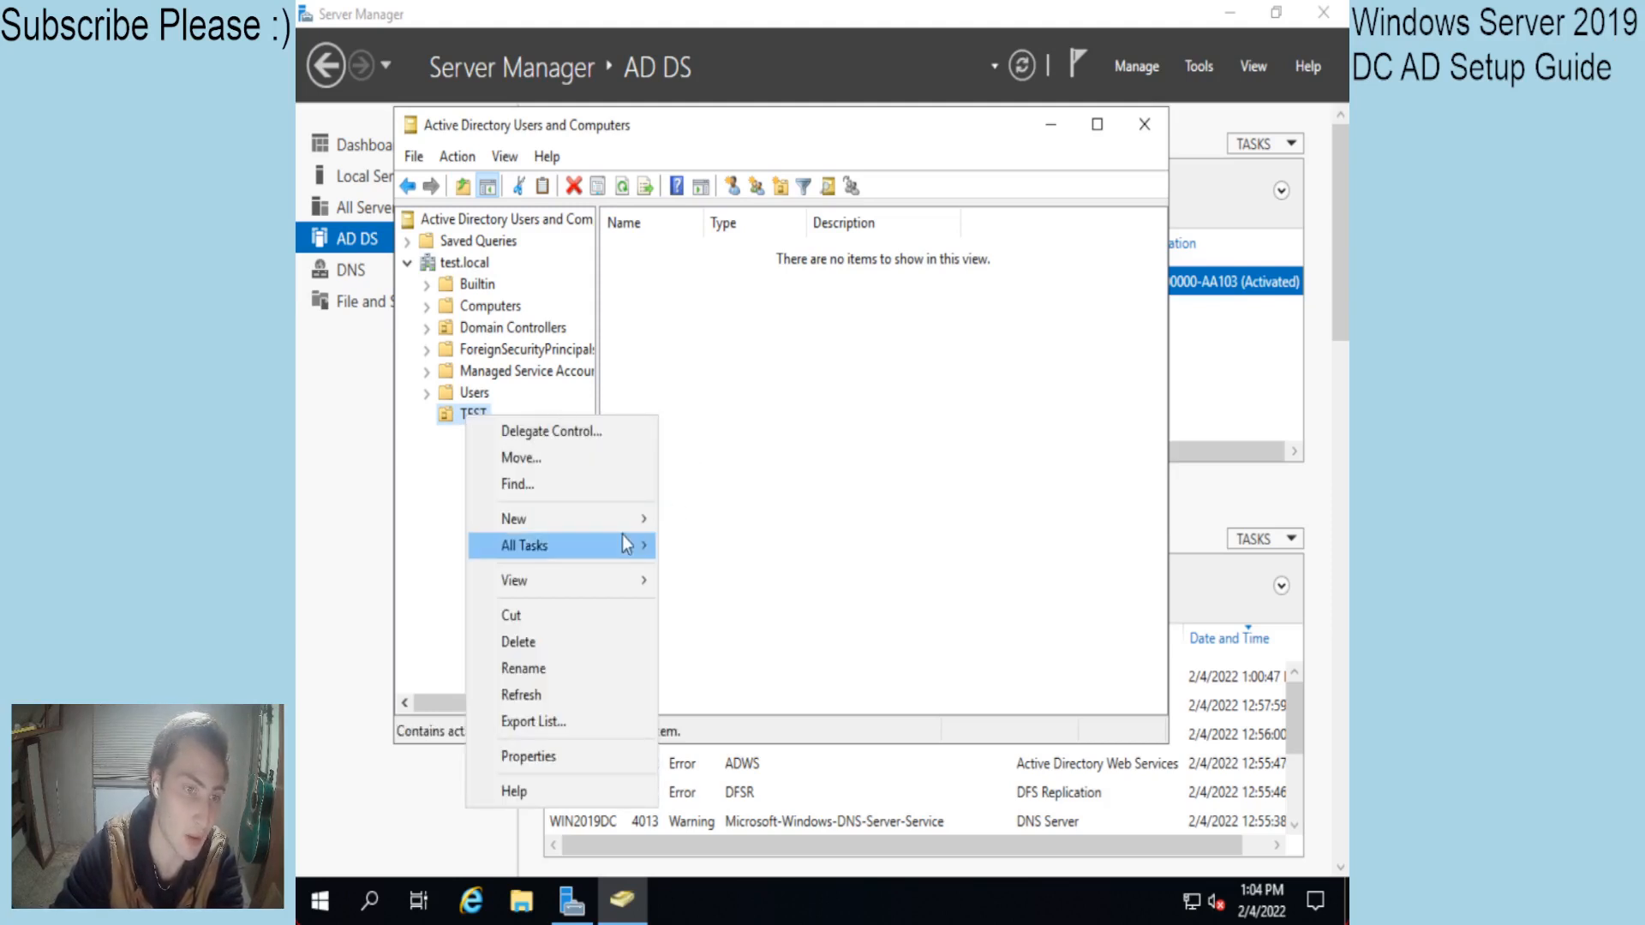
# Create CompanyUsers and RemoteUsers organizational units inside TEST.
pyautogui.moveTo(619, 518)
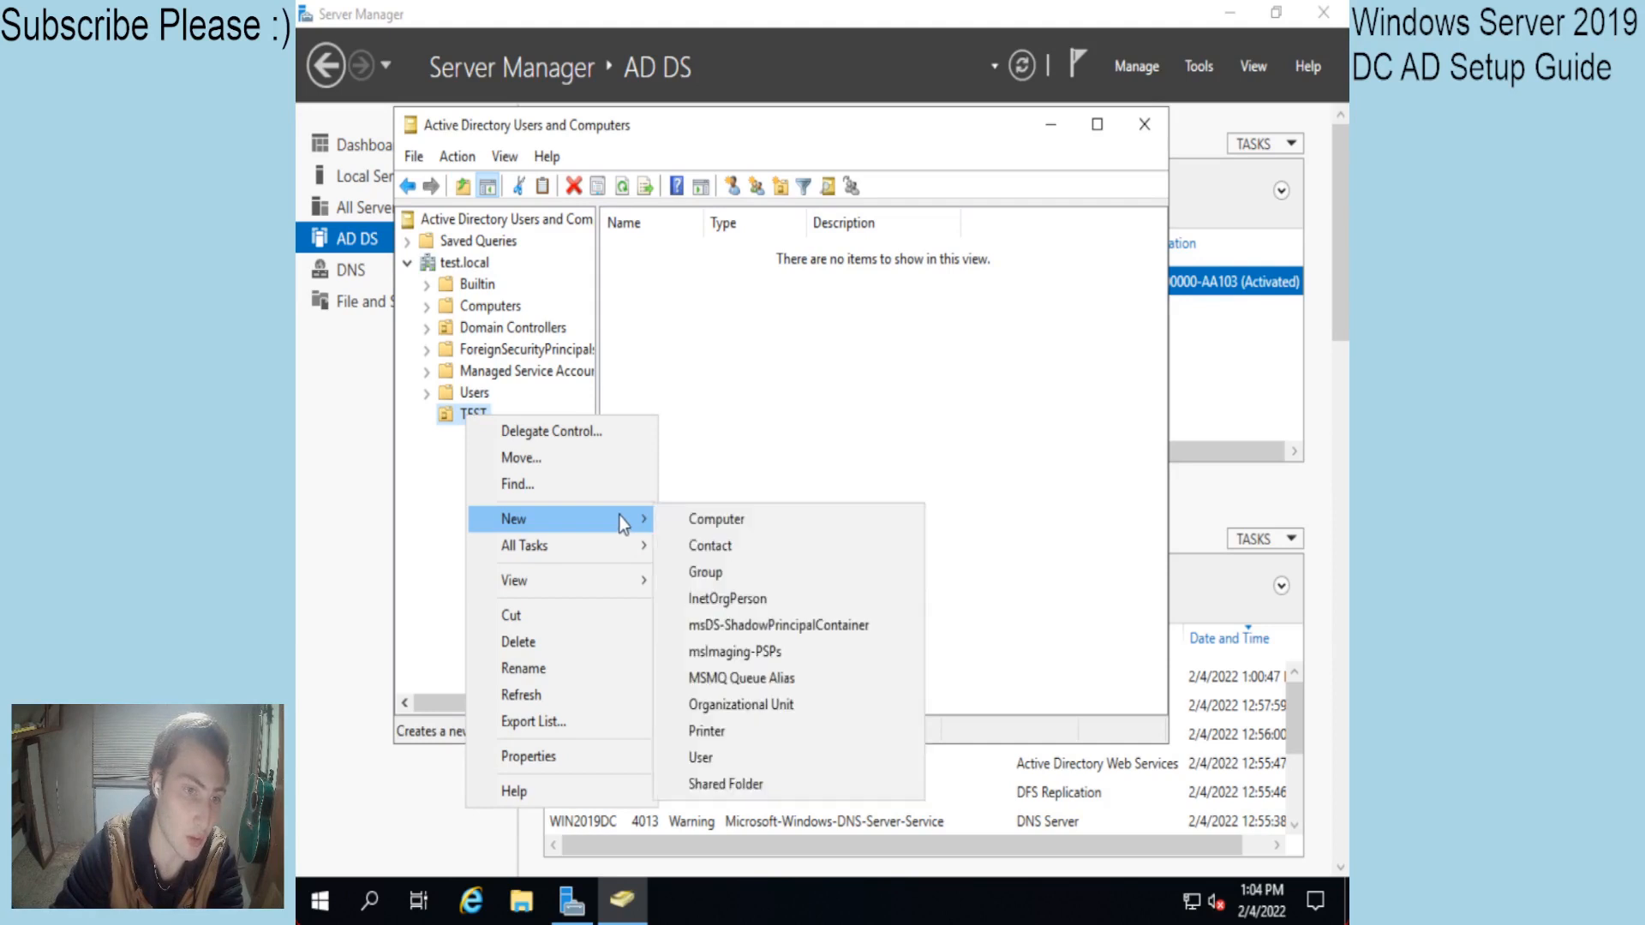
pyautogui.click(749, 708)
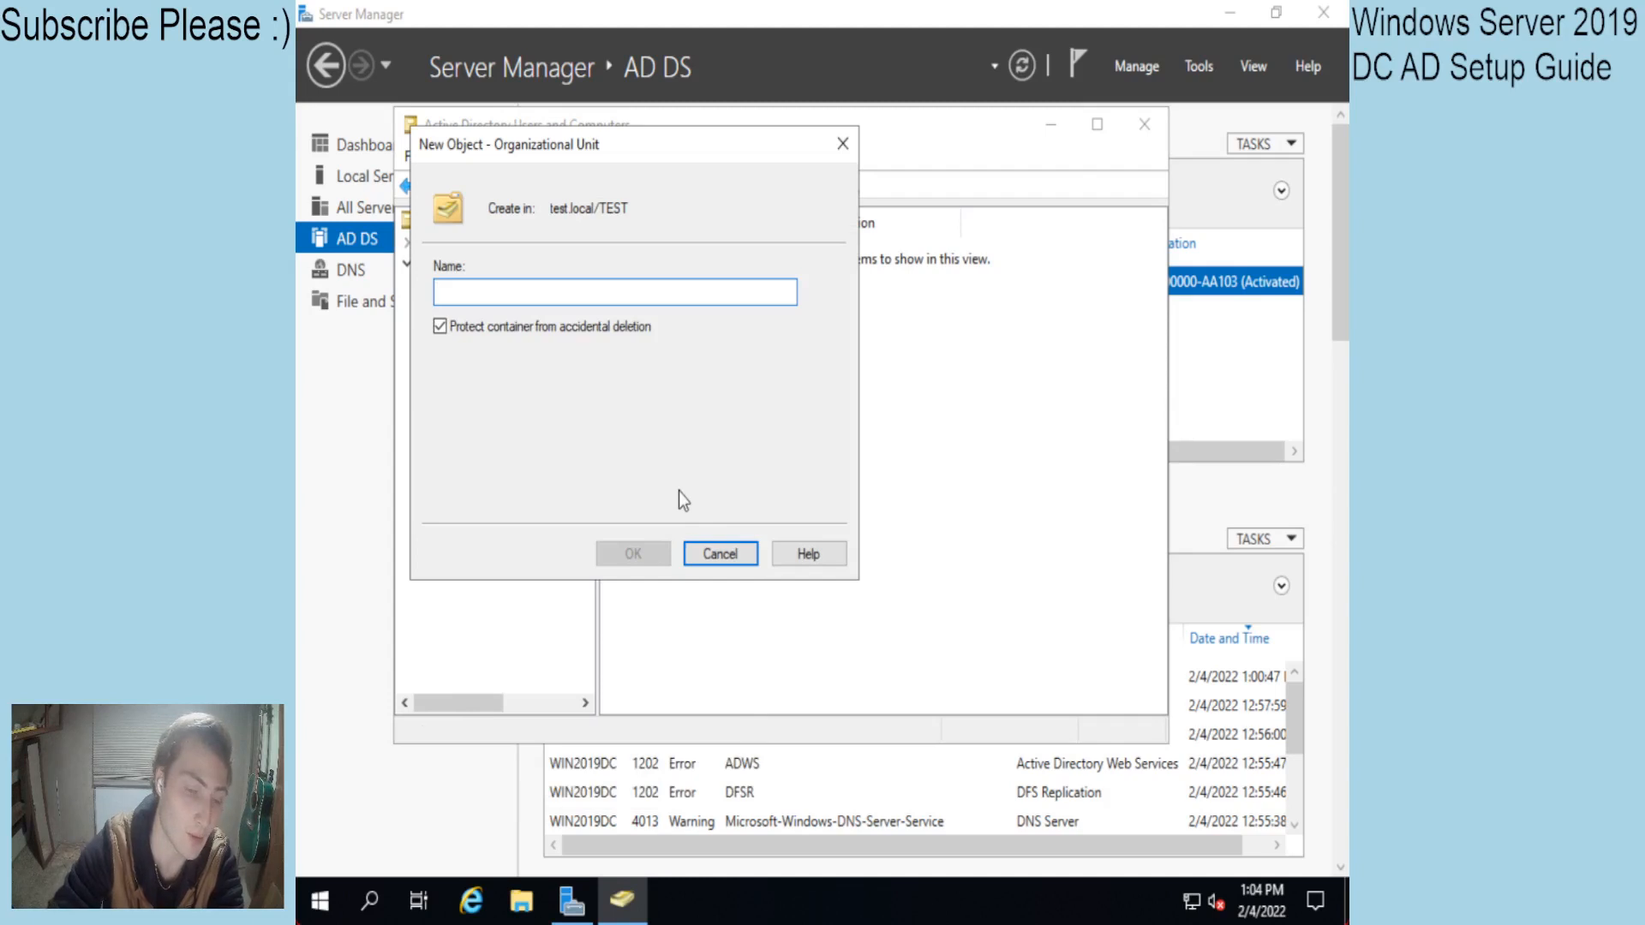
pyautogui.write('Compan')
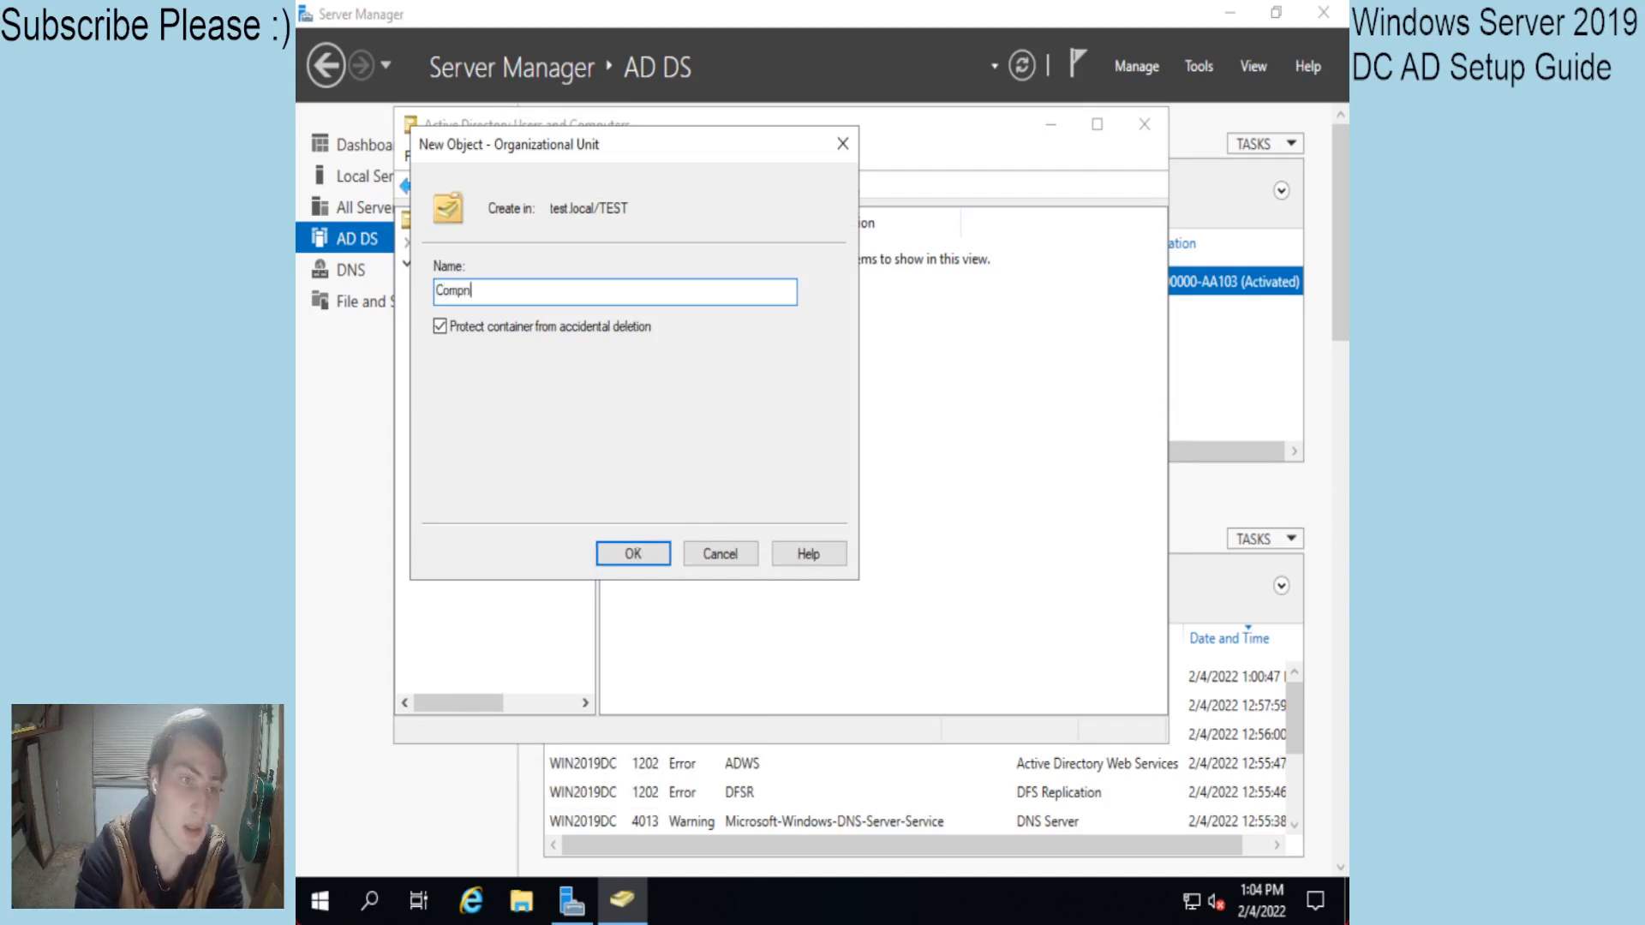
pyautogui.write('yUsers')
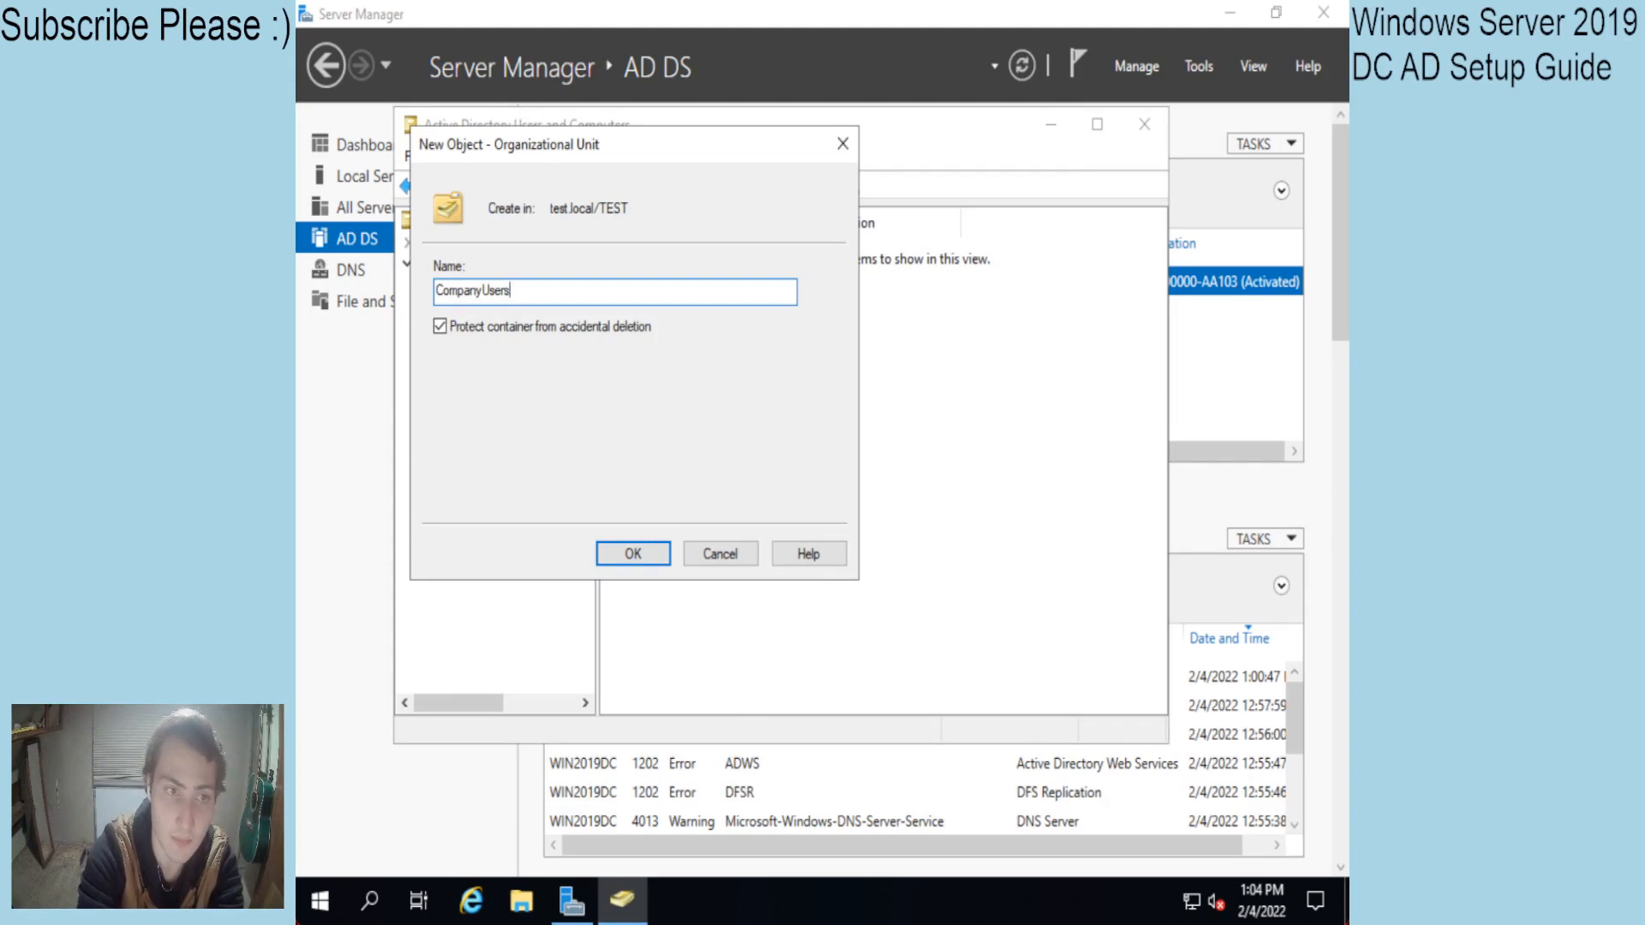
pyautogui.press('Return')
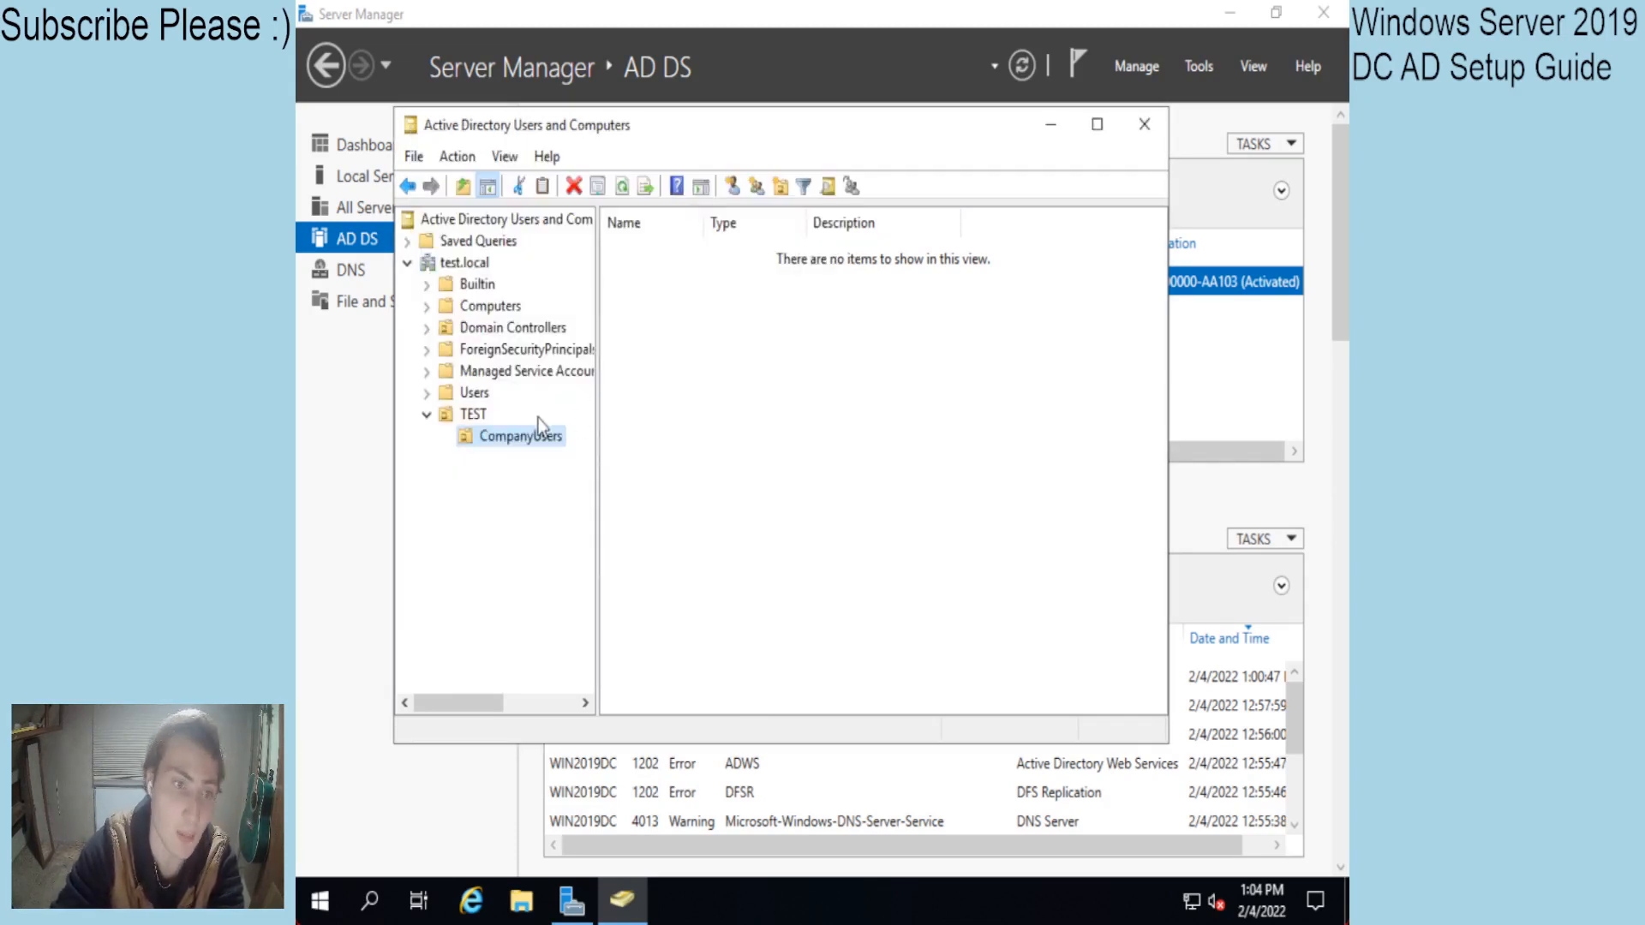
pyautogui.rightClick(485, 417)
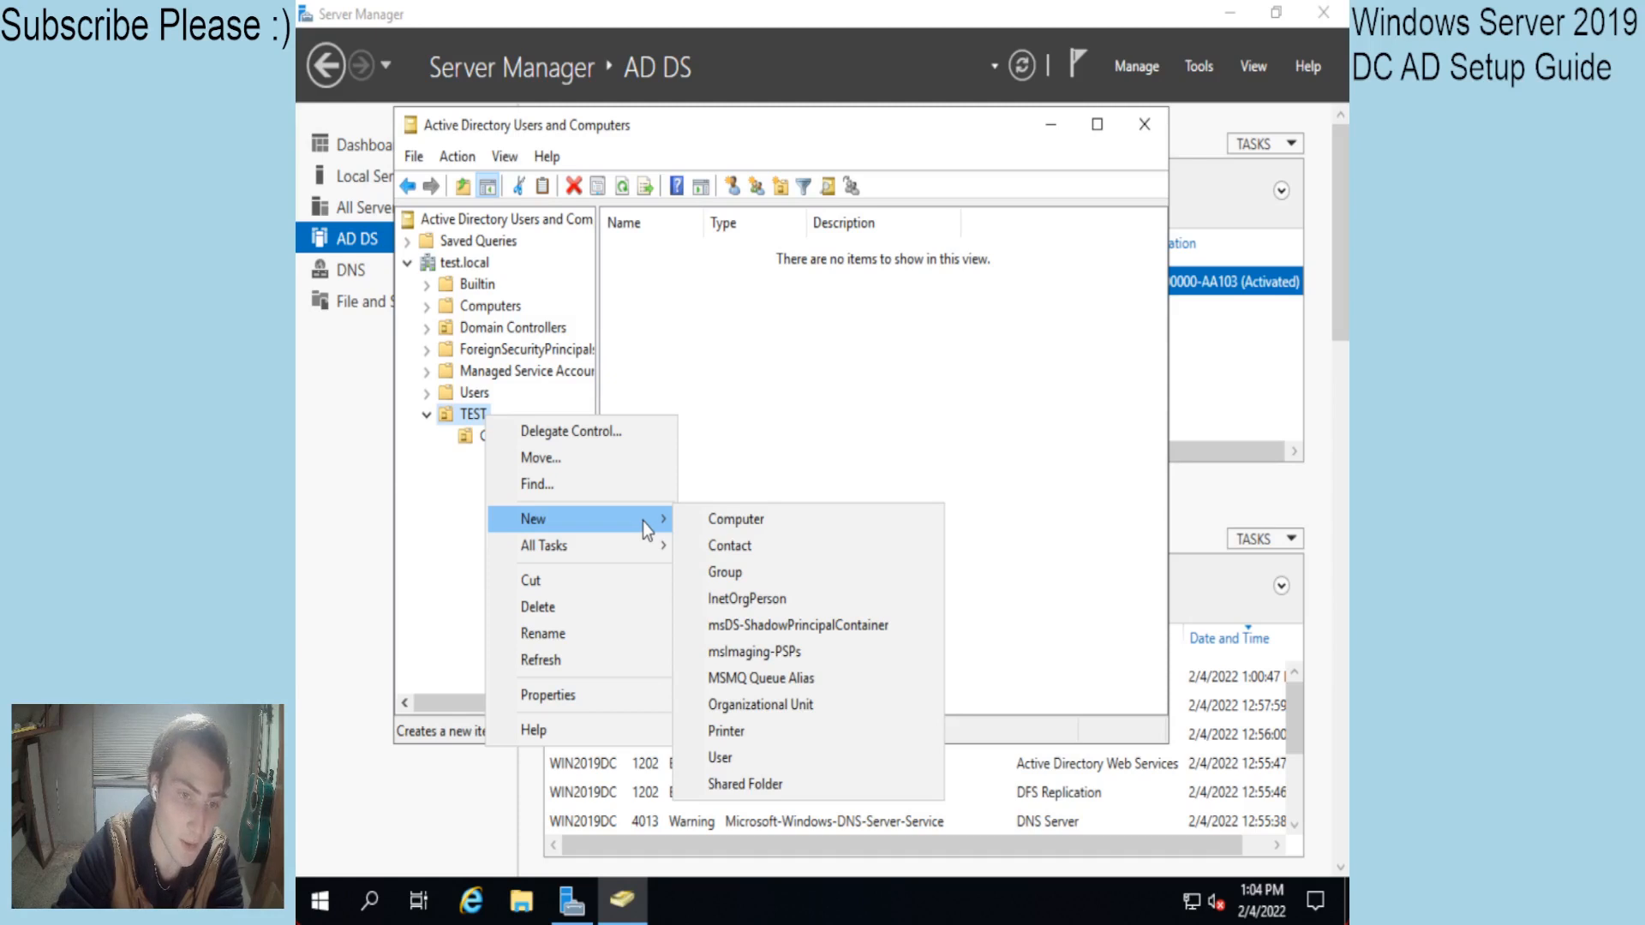
pyautogui.click(745, 704)
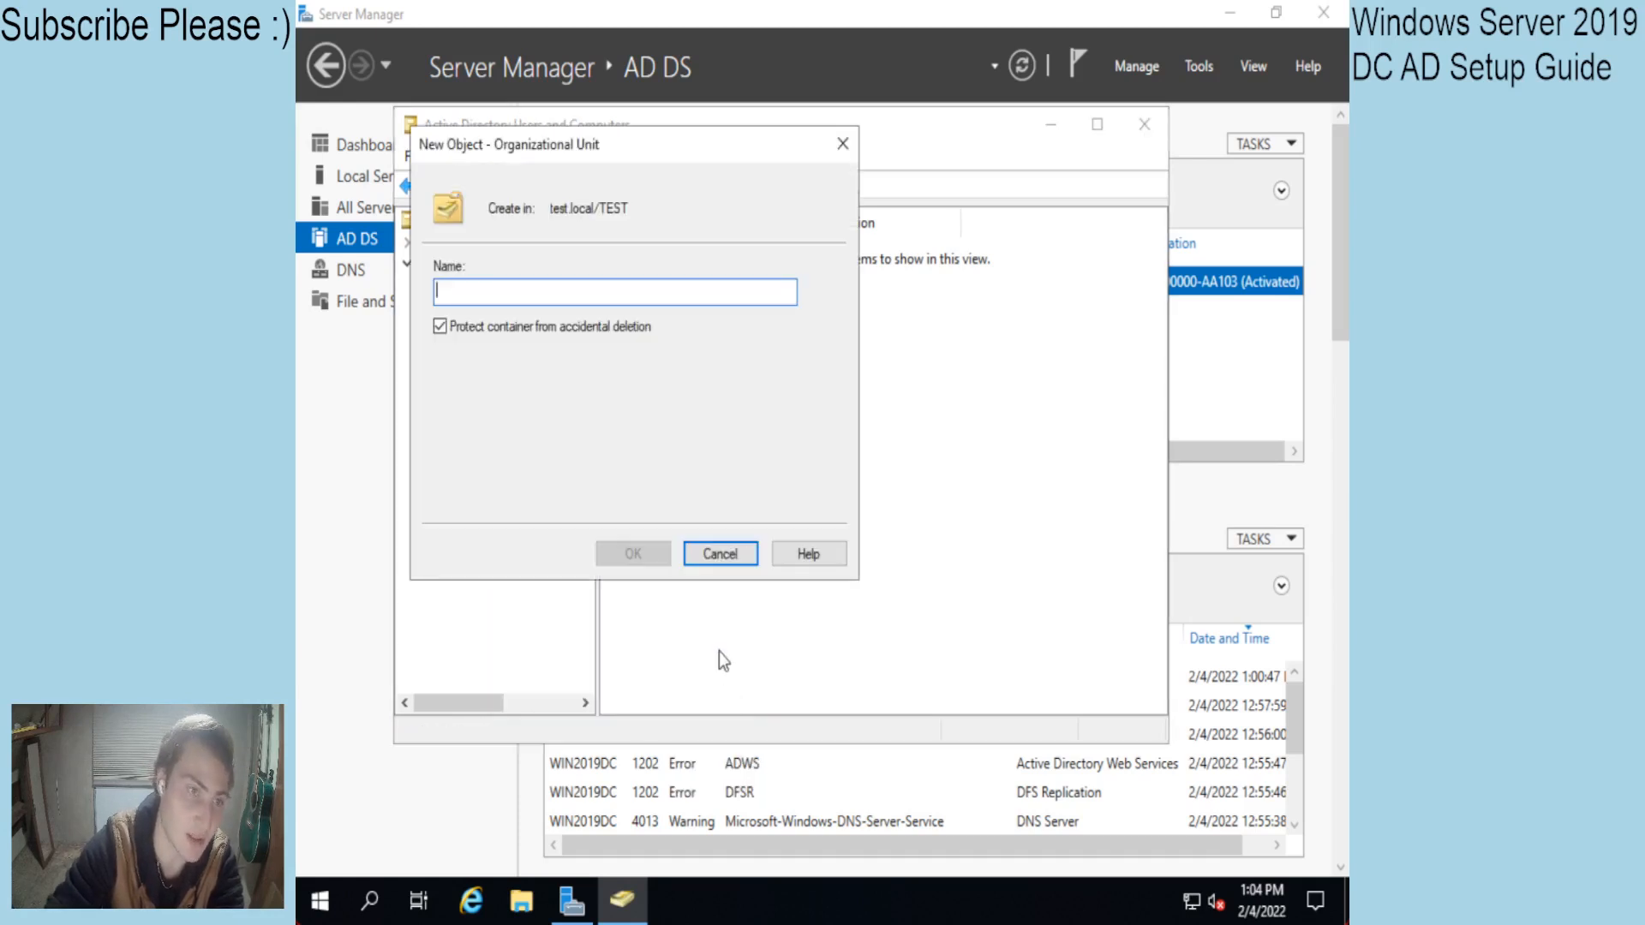
pyautogui.write('RemoteUsers')
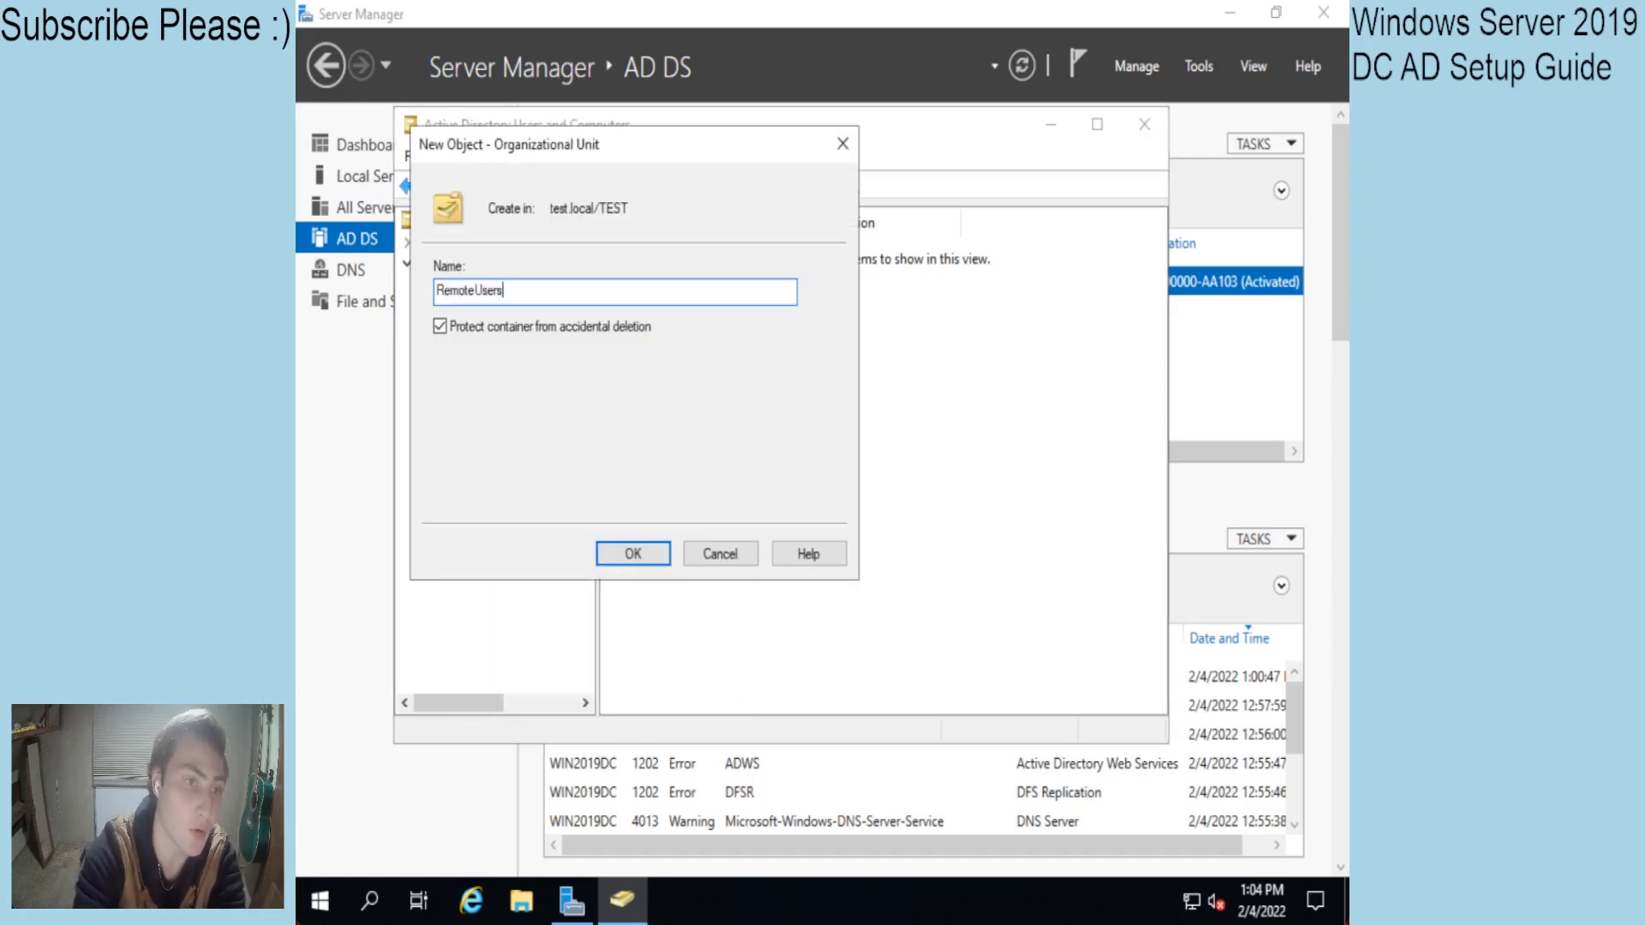
pyautogui.press('Return')
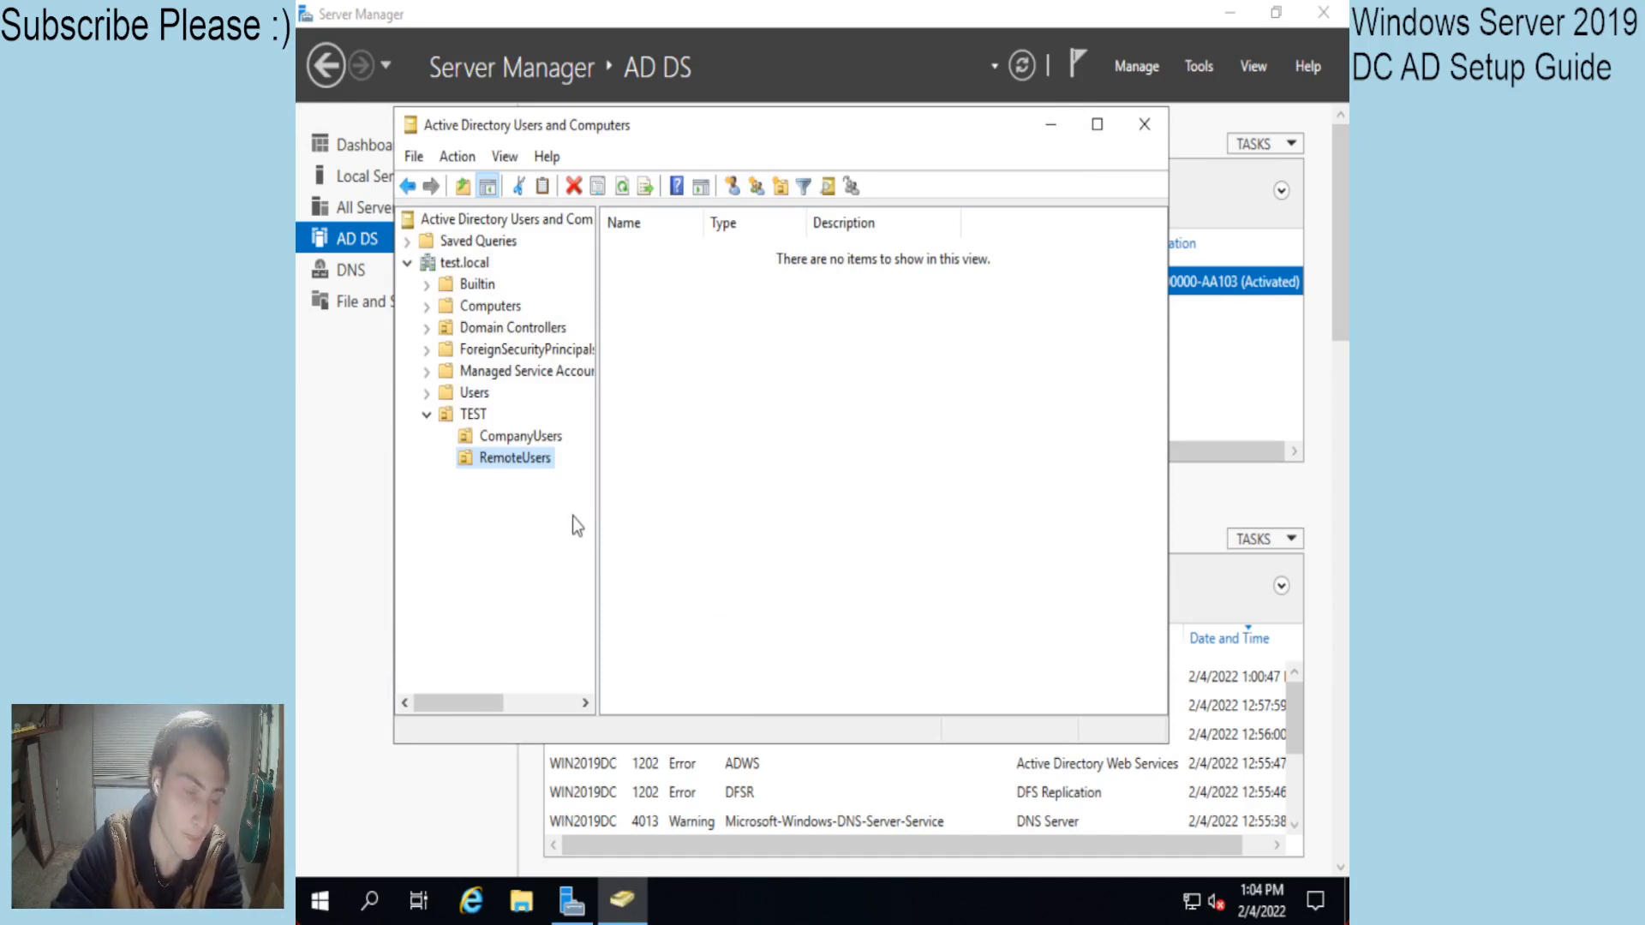
# Create a third organizational unit named Groups inside TEST.
pyautogui.rightClick(473, 415)
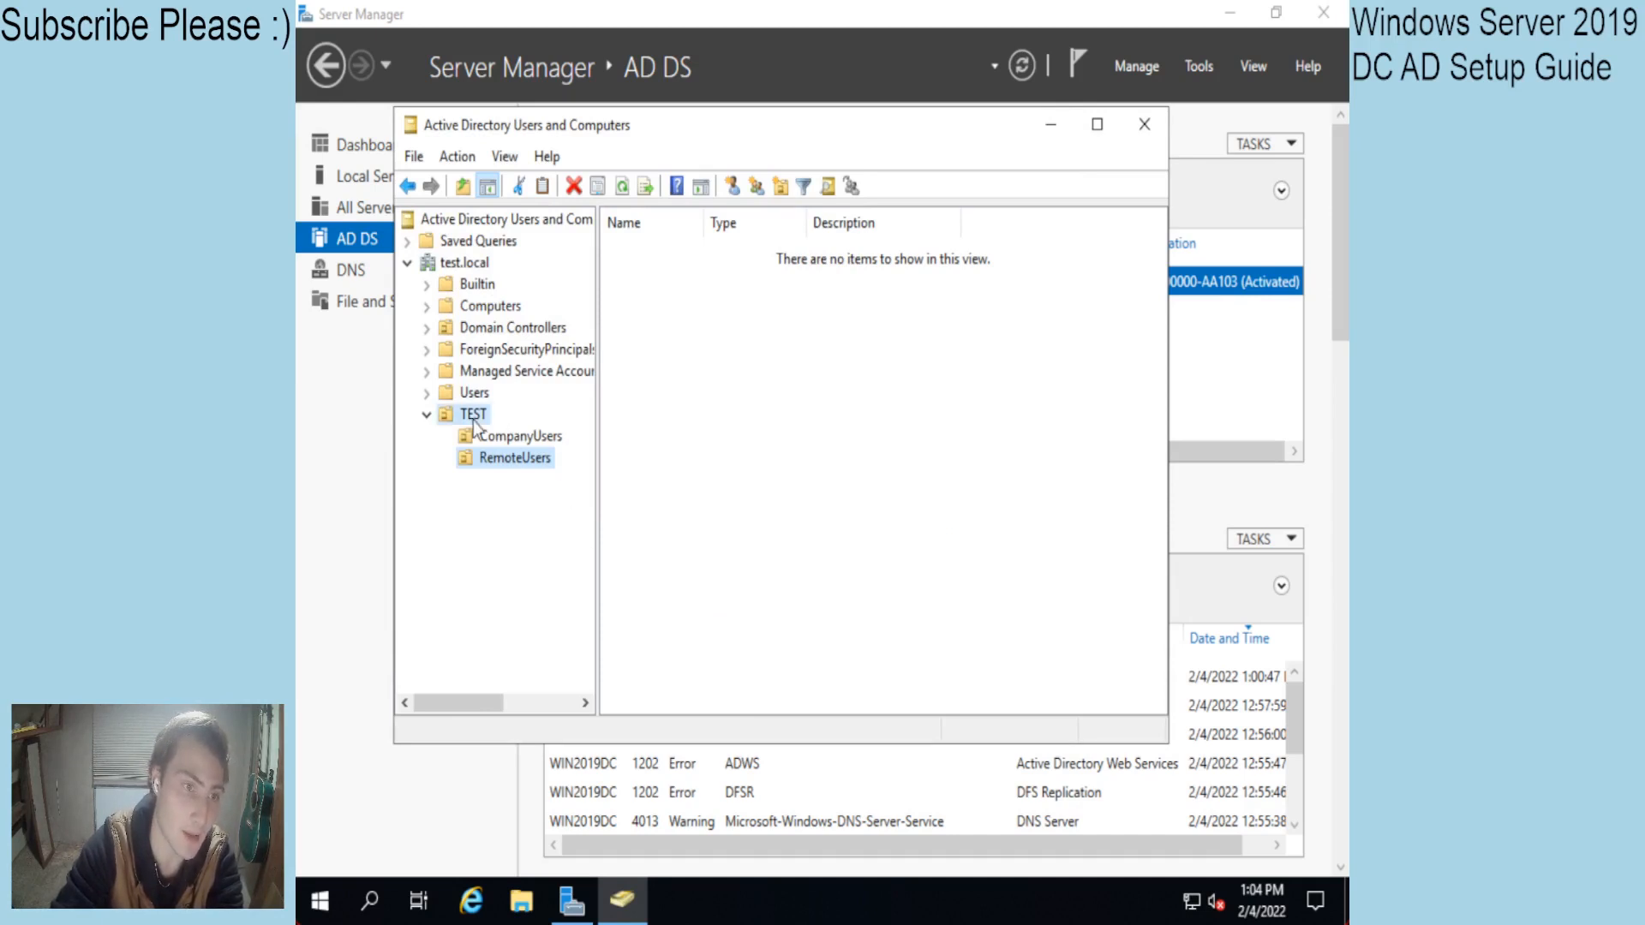
pyautogui.moveTo(655, 522)
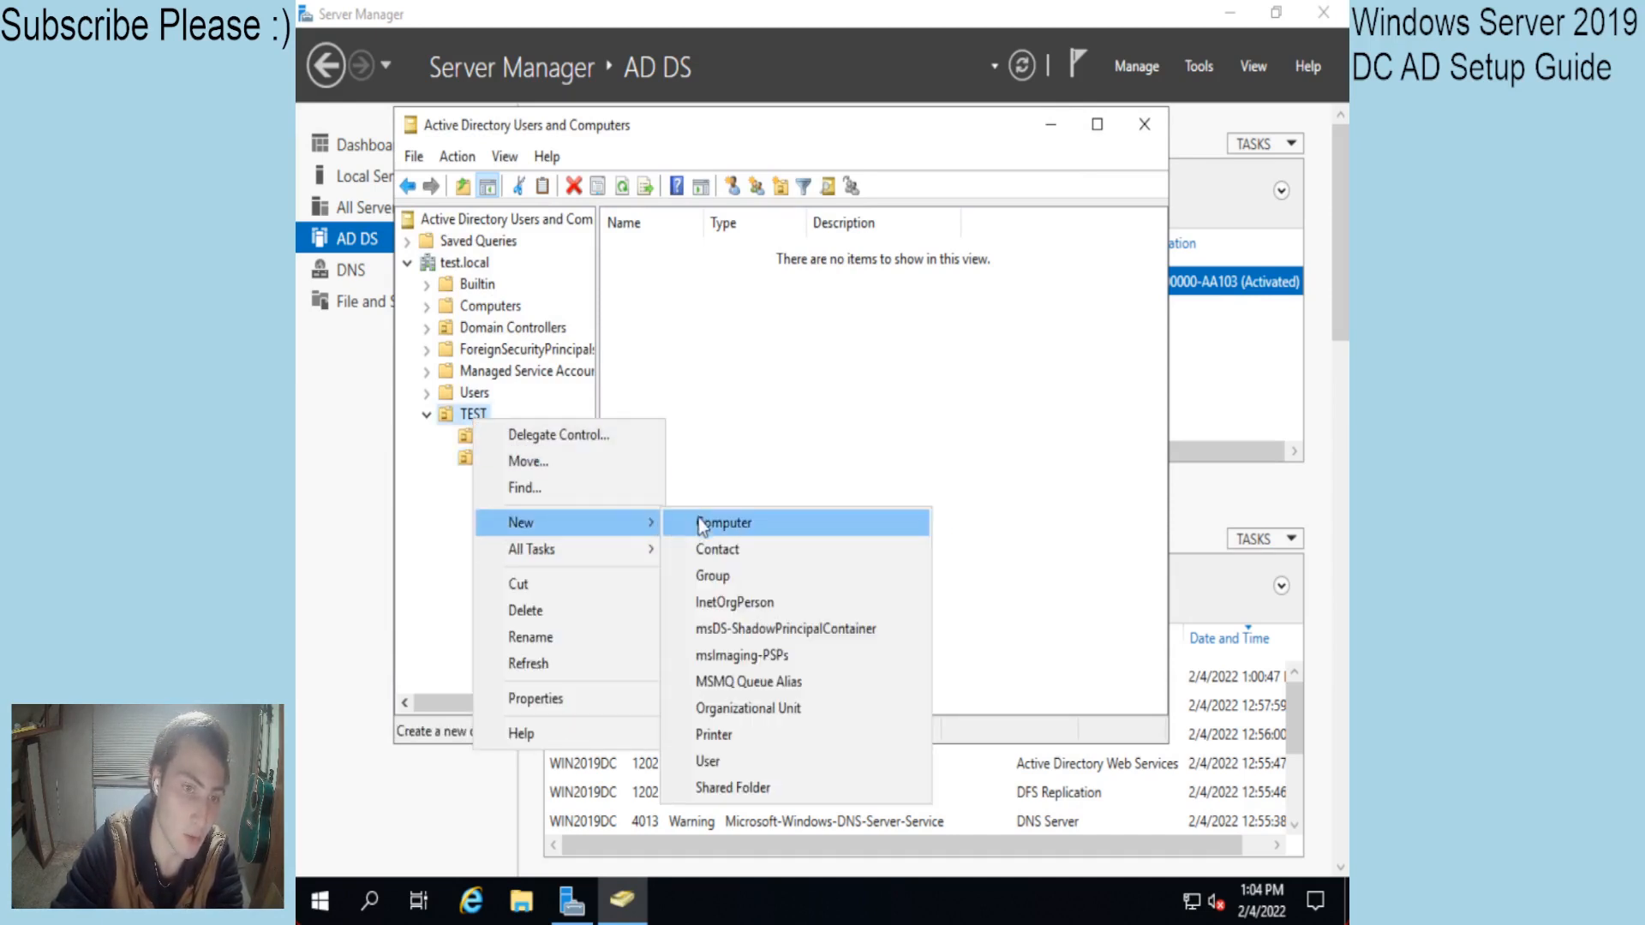
pyautogui.click(765, 708)
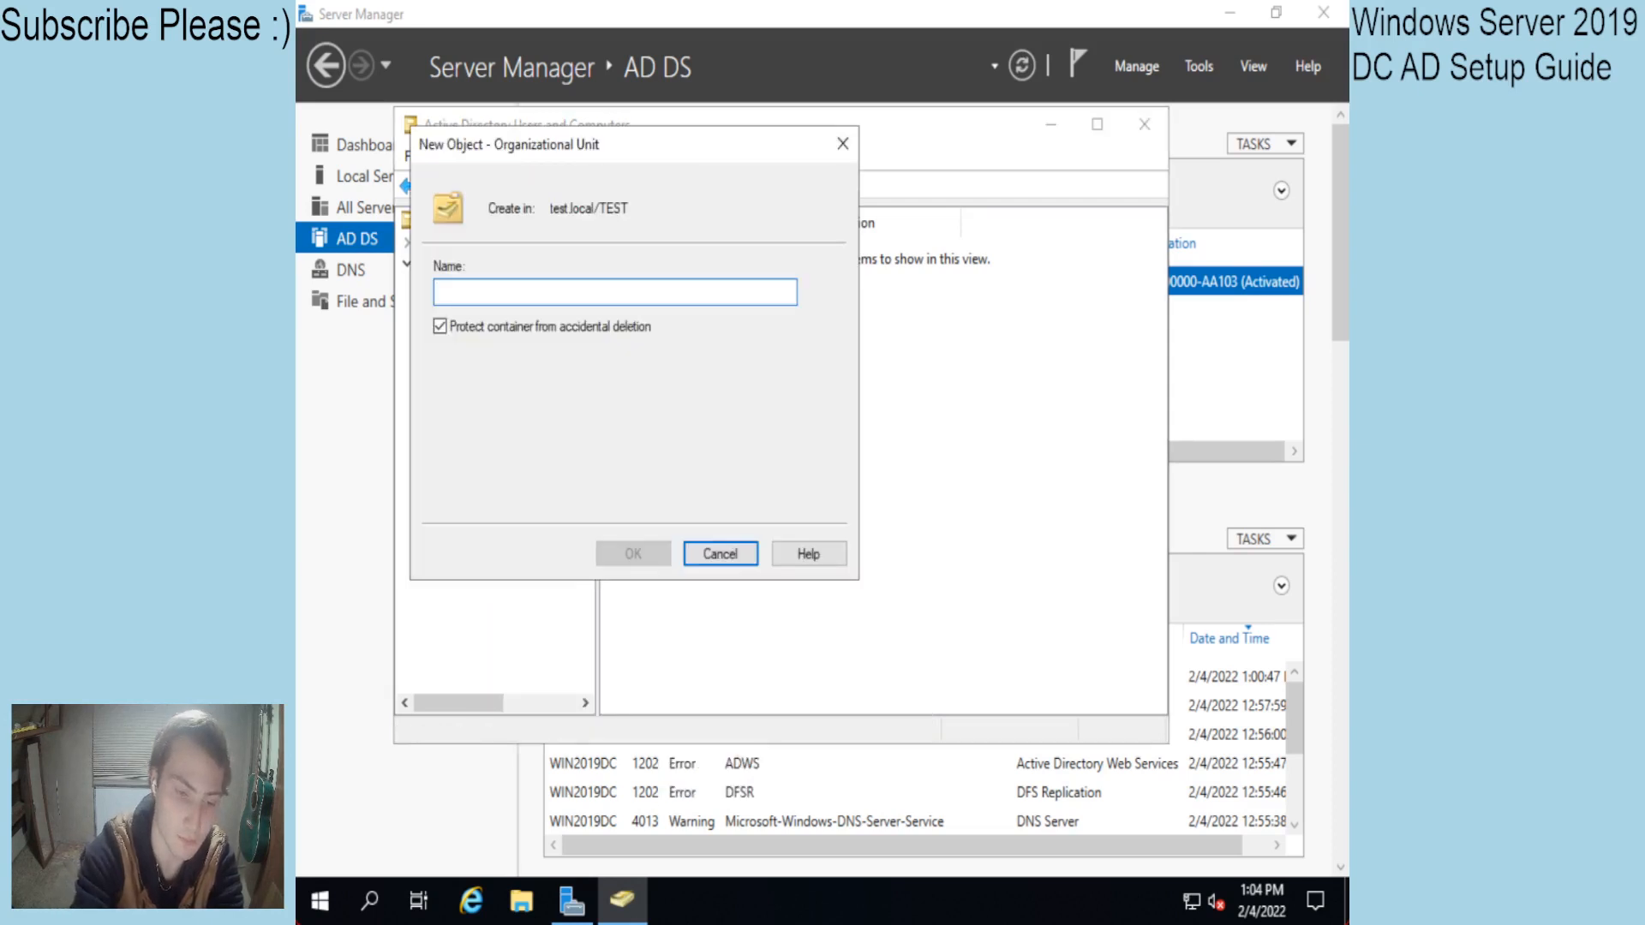
pyautogui.write('Groups')
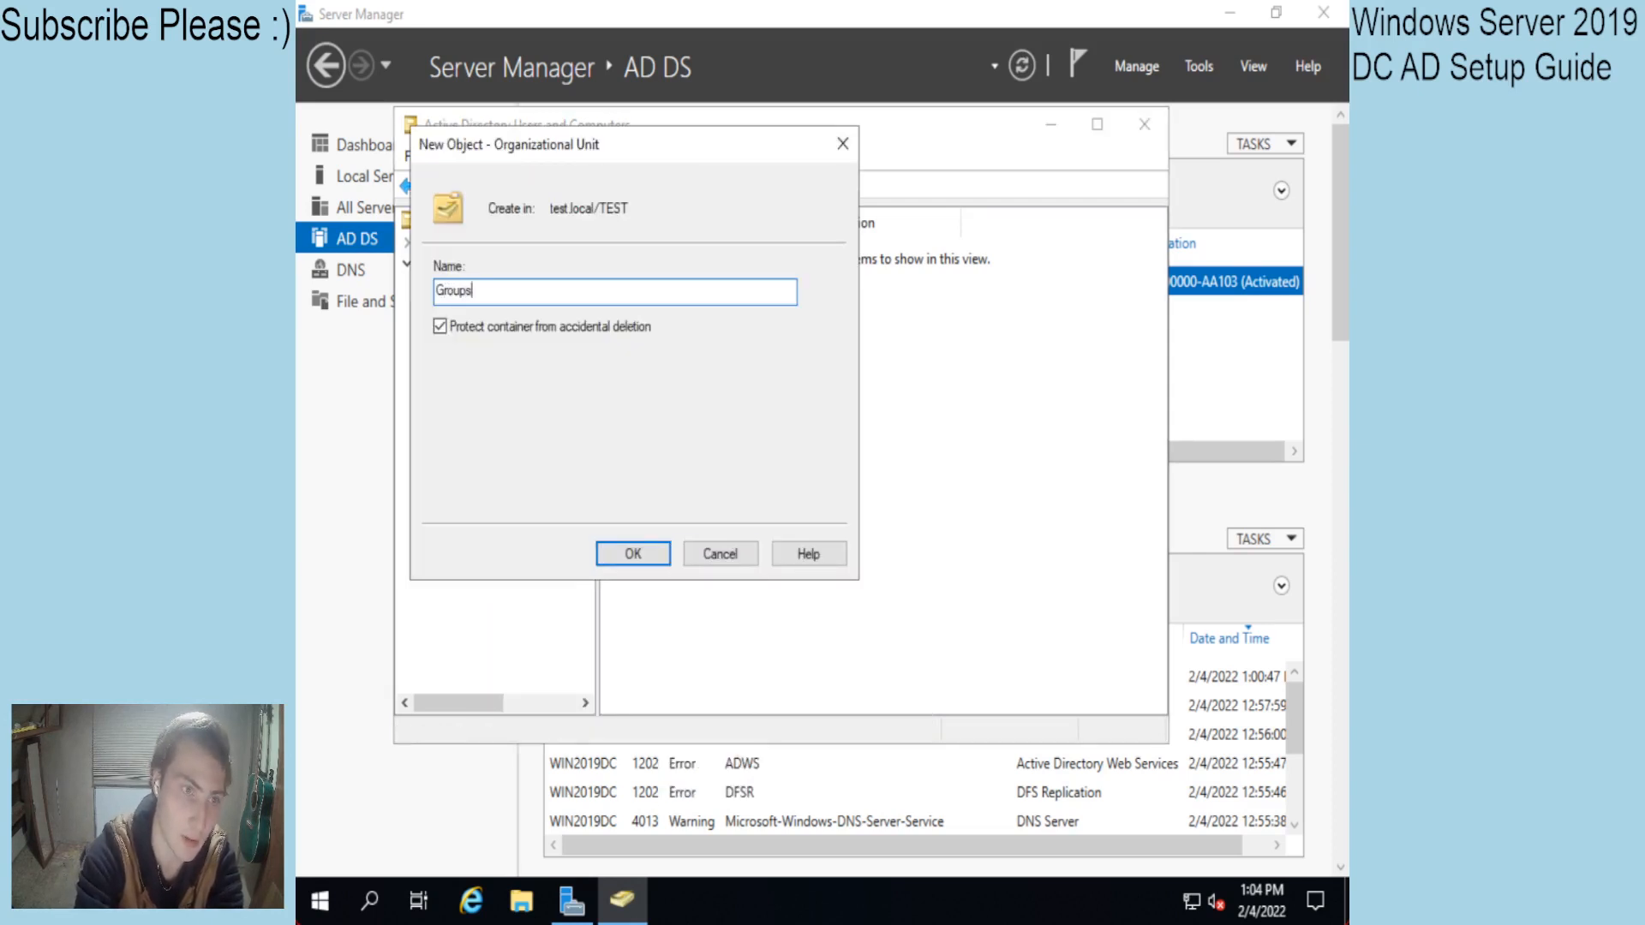
pyautogui.hotkey('ctrl', 'a')
pyautogui.press('BackSpace')
pyautogui.write('Comp')
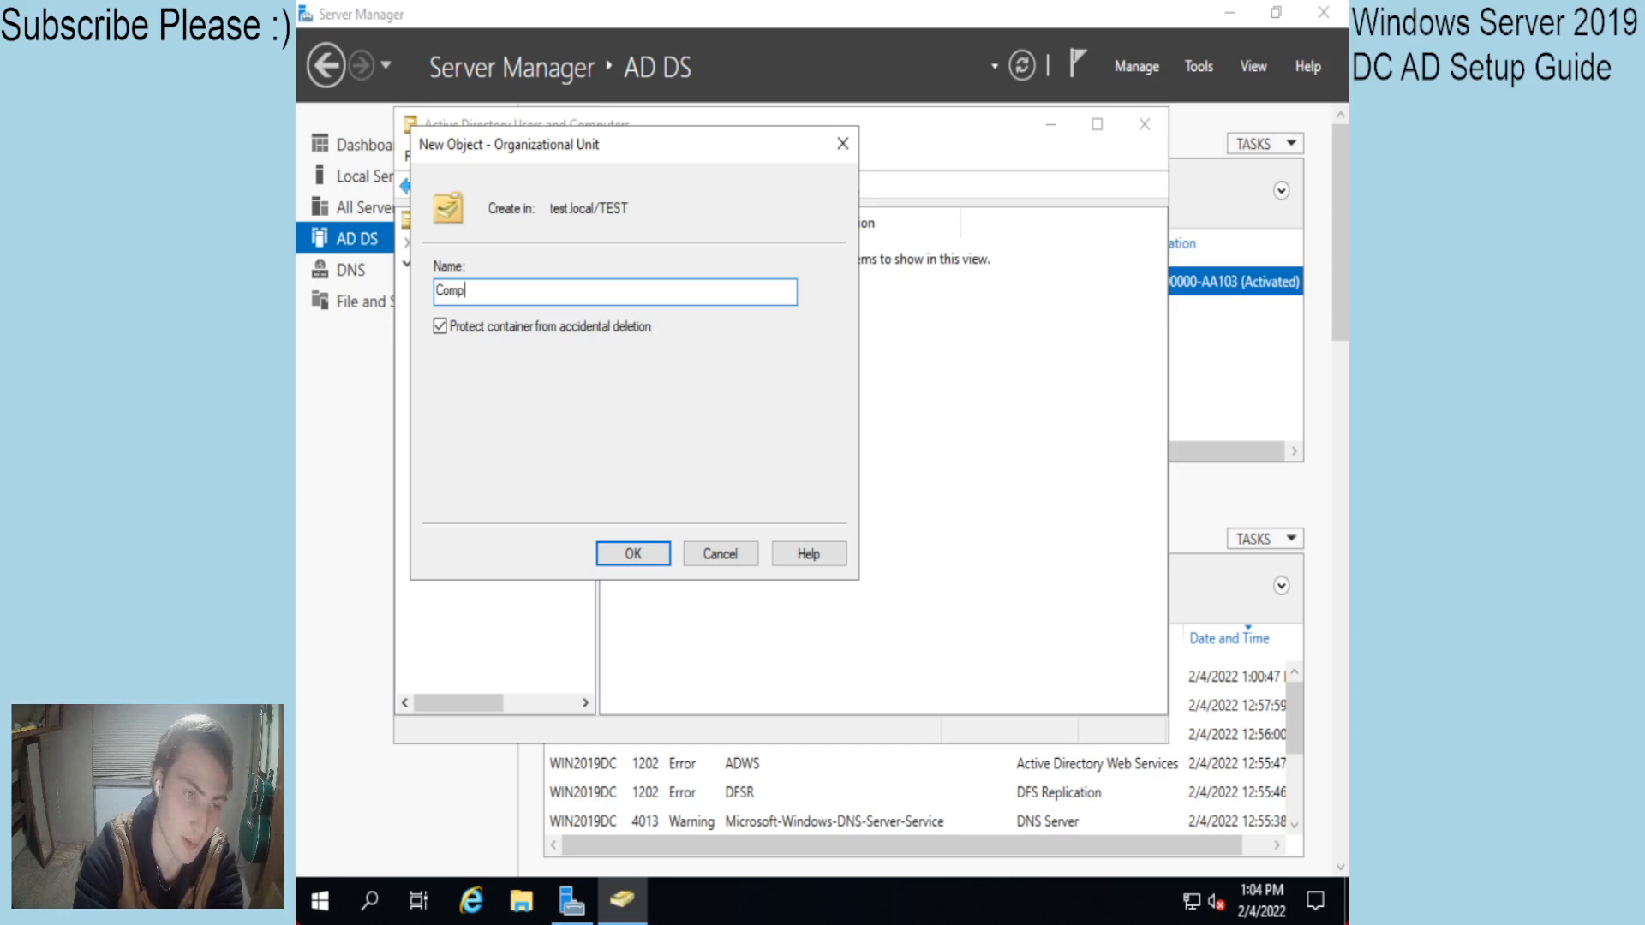
pyautogui.write('anyGroups')
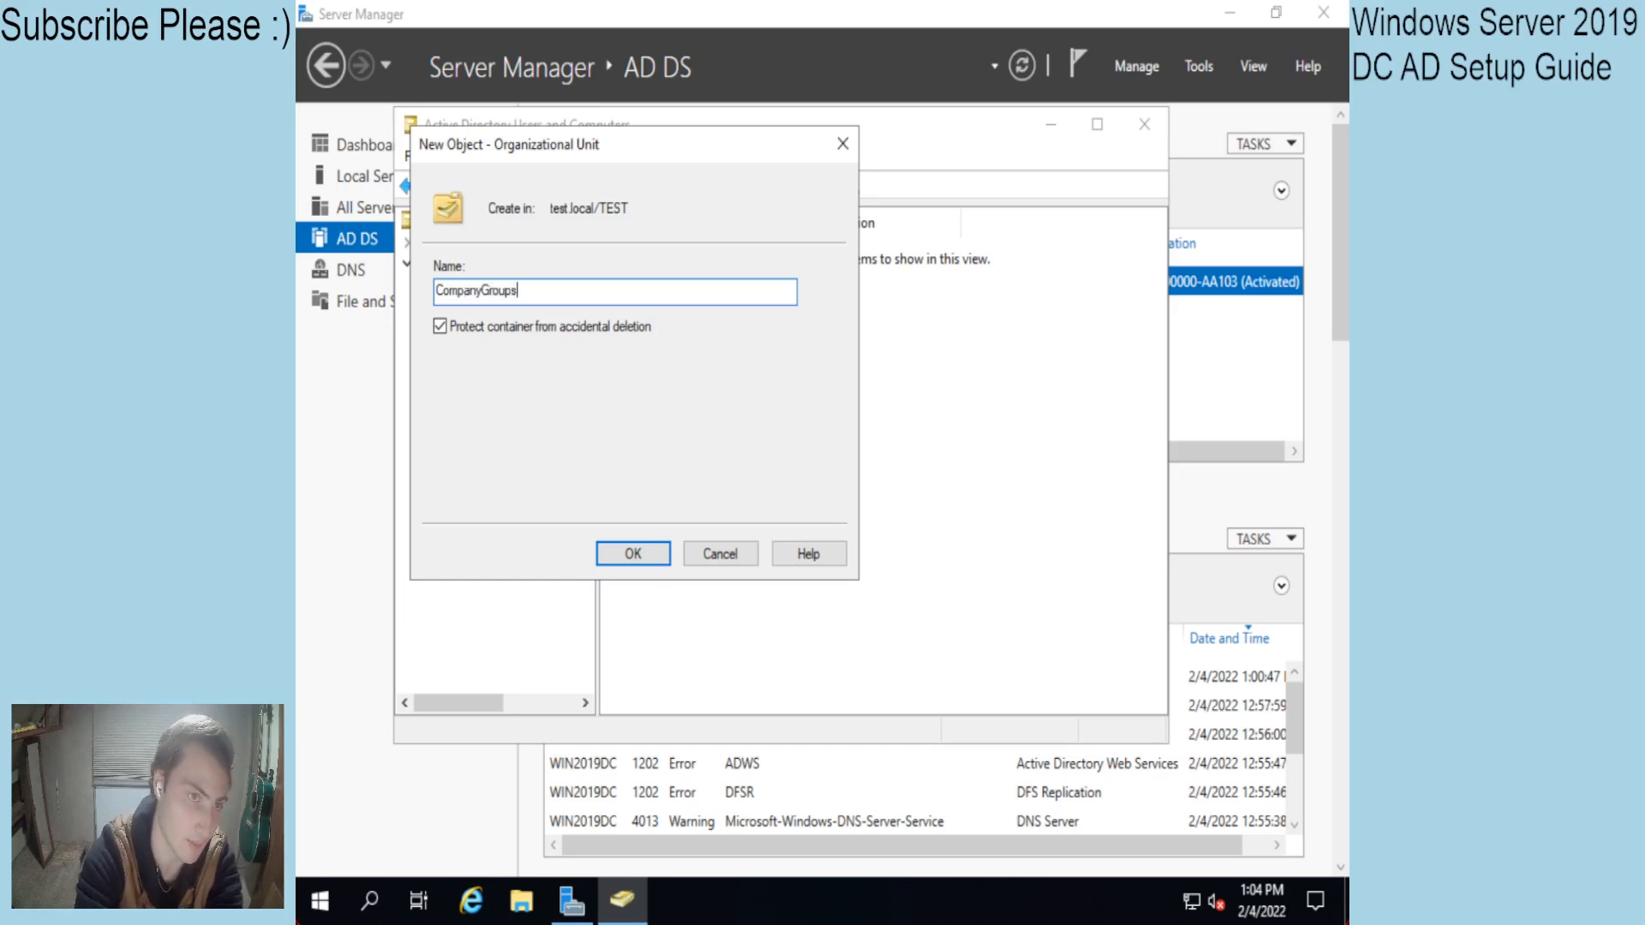
pyautogui.hotkey('ctrl', 'a')
pyautogui.press('BackSpace')
pyautogui.write('Groups')
pyautogui.press('Return')
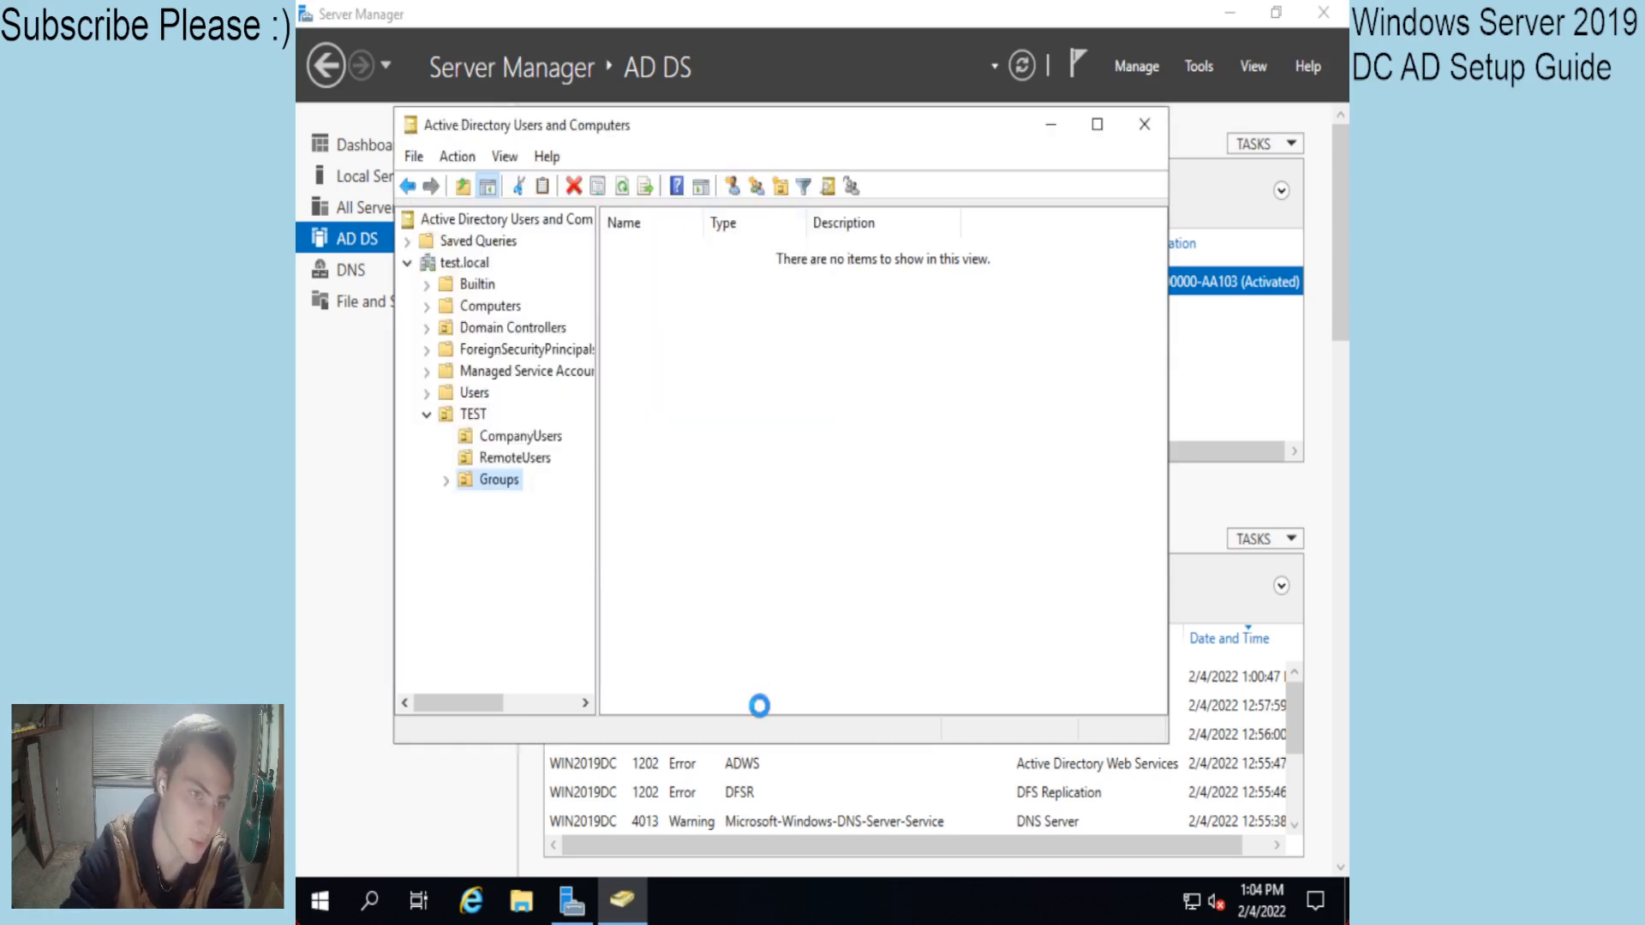
# Create a new organizational unit named Administrators under TEST.
pyautogui.rightClick(467, 415)
pyautogui.moveTo(616, 523)
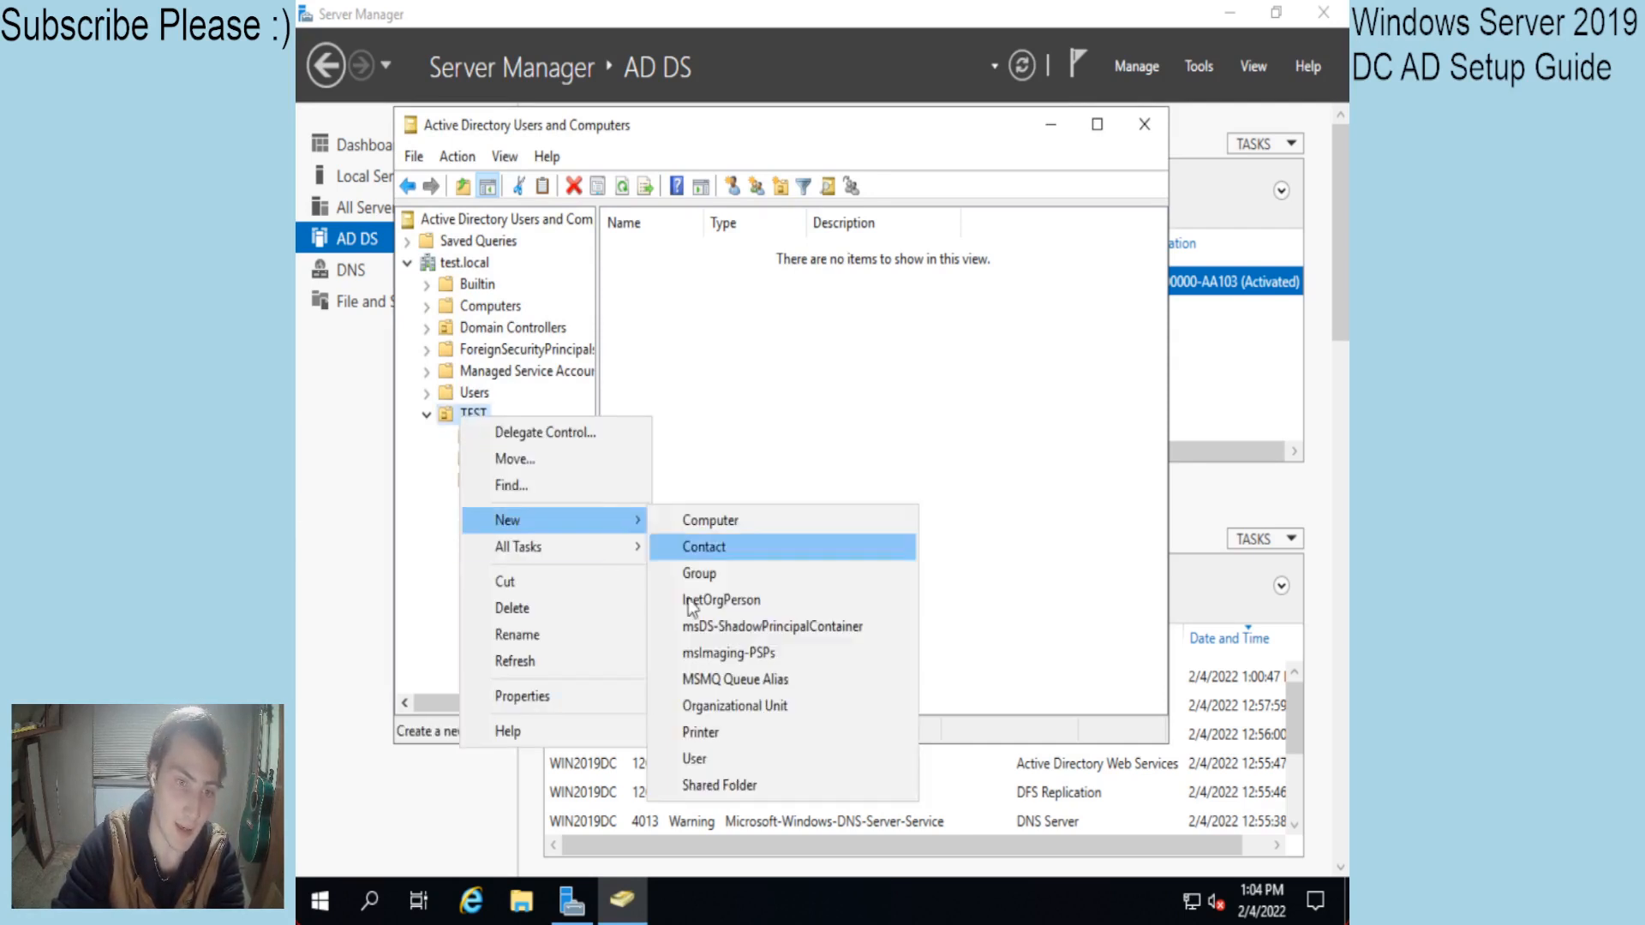
pyautogui.click(733, 705)
pyautogui.write('Administr')
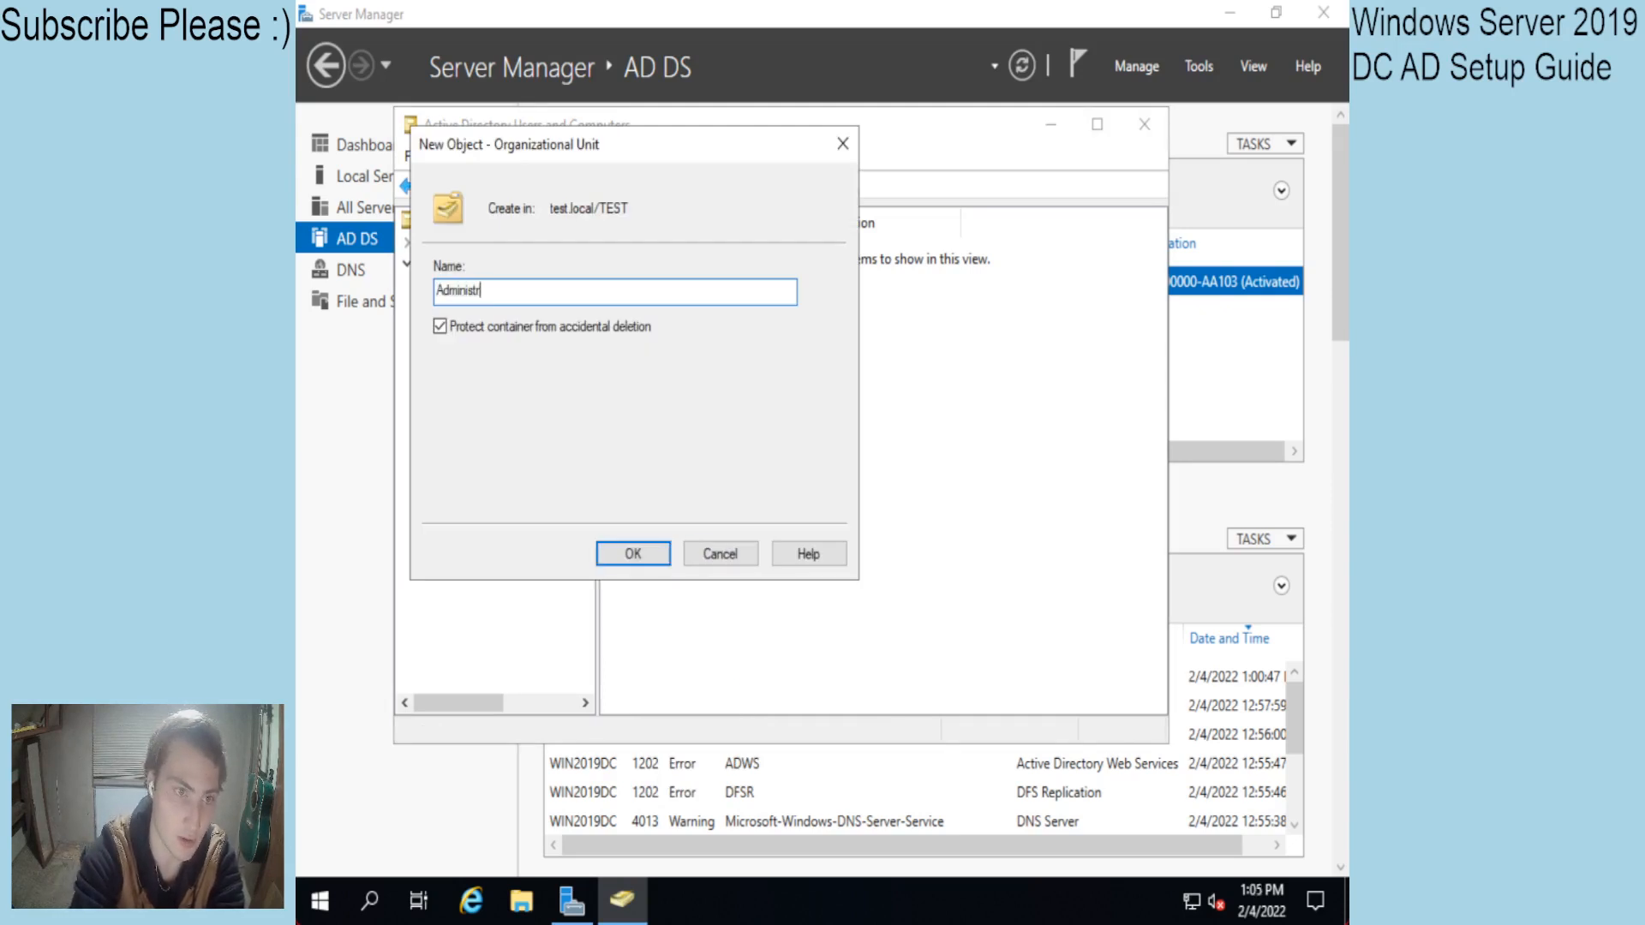
pyautogui.write('ators')
pyautogui.press('Return')
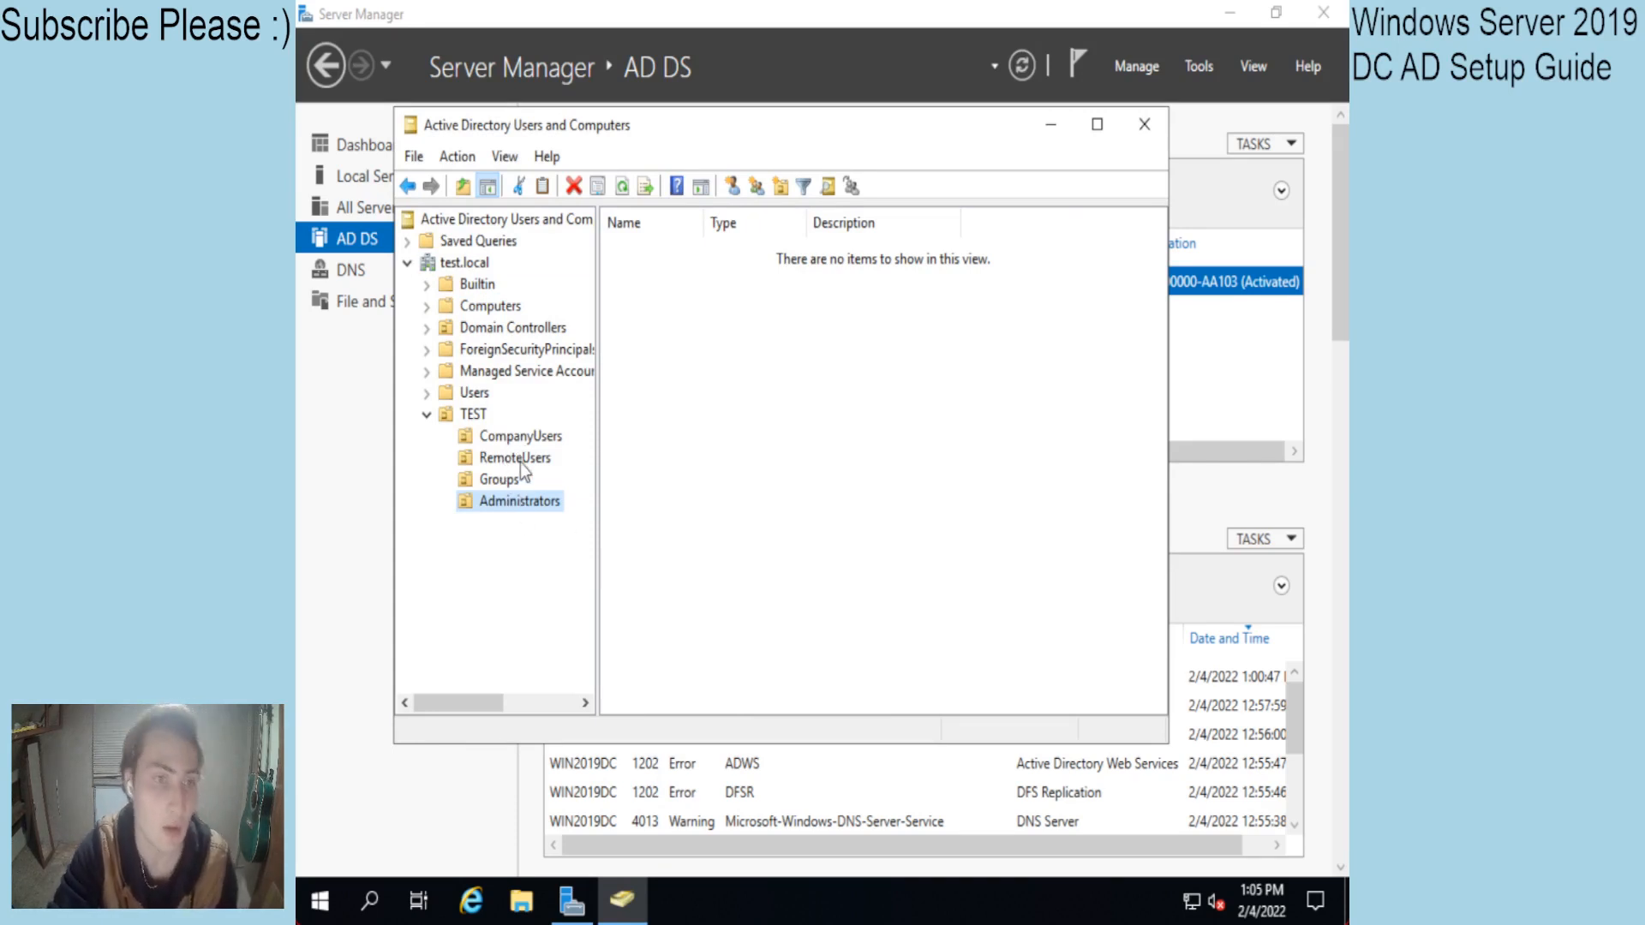
# Open CompanyUsers and bring up context menus for its contents and the RemoteUsers unit.
pyautogui.click(507, 442)
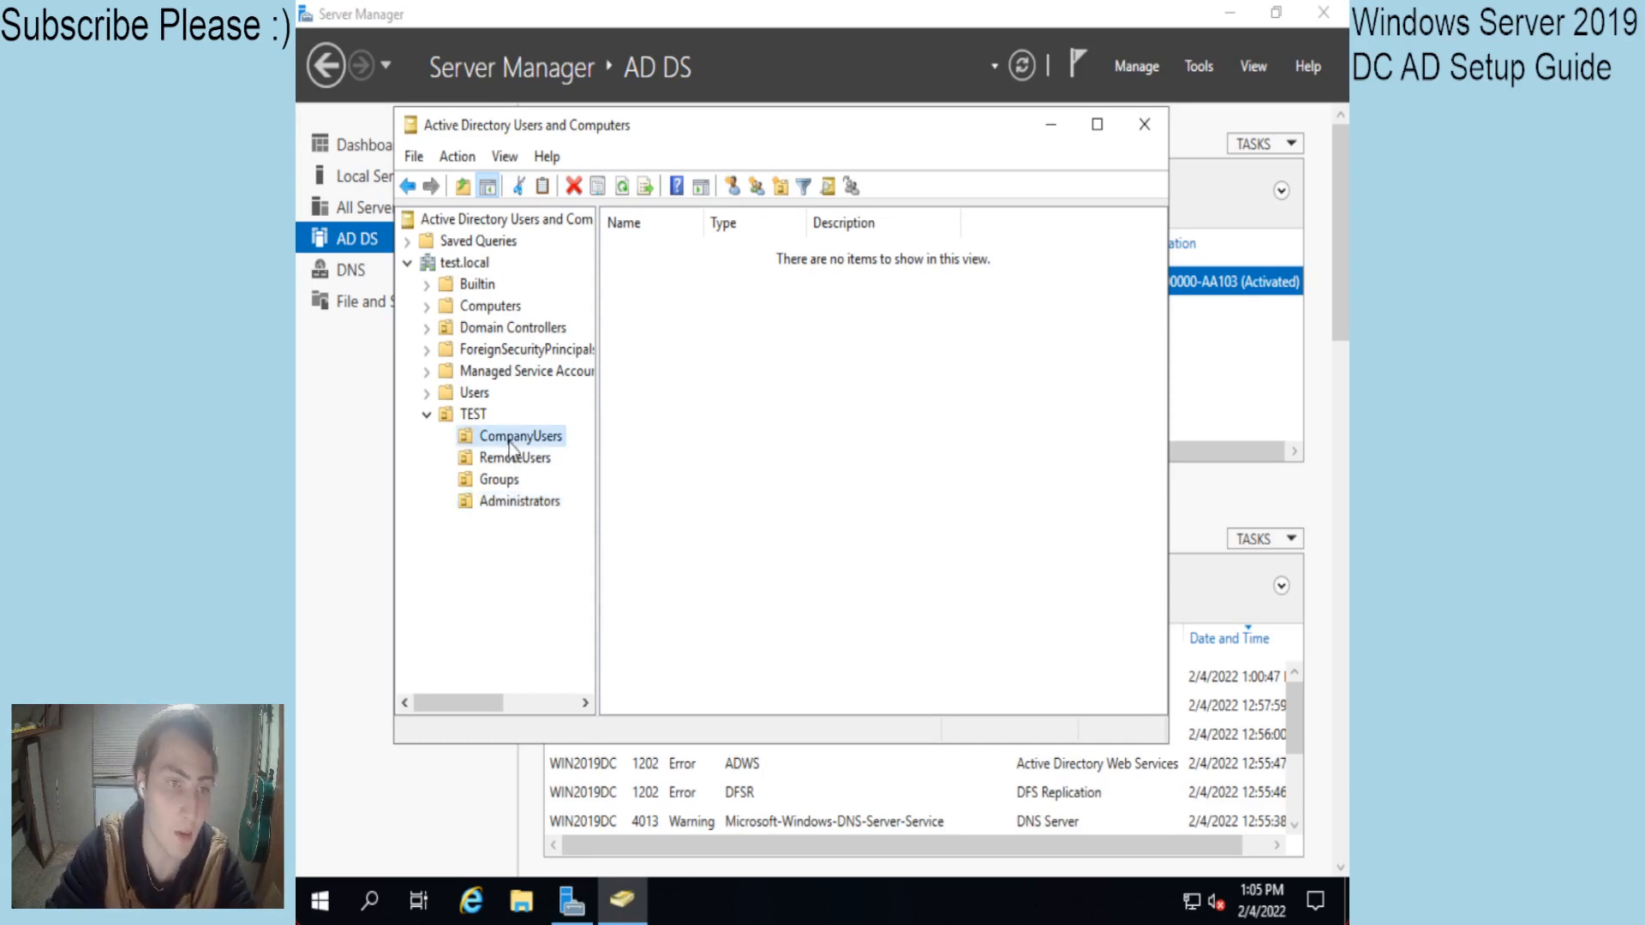
pyautogui.rightClick(727, 396)
pyautogui.click(673, 401)
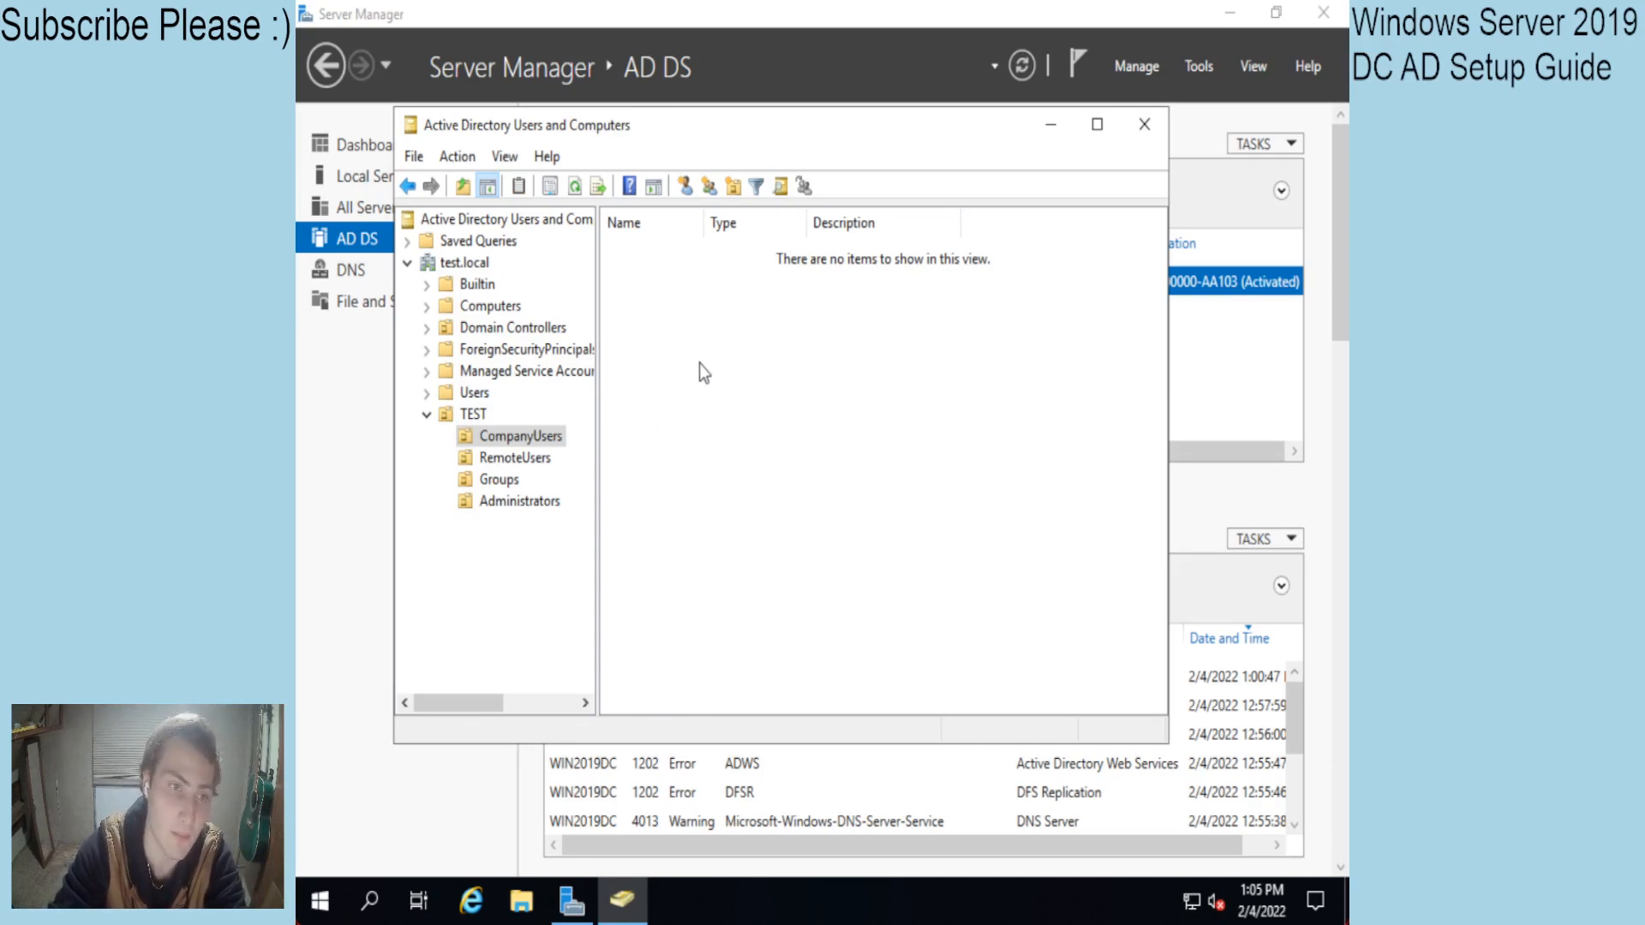
pyautogui.rightClick(509, 460)
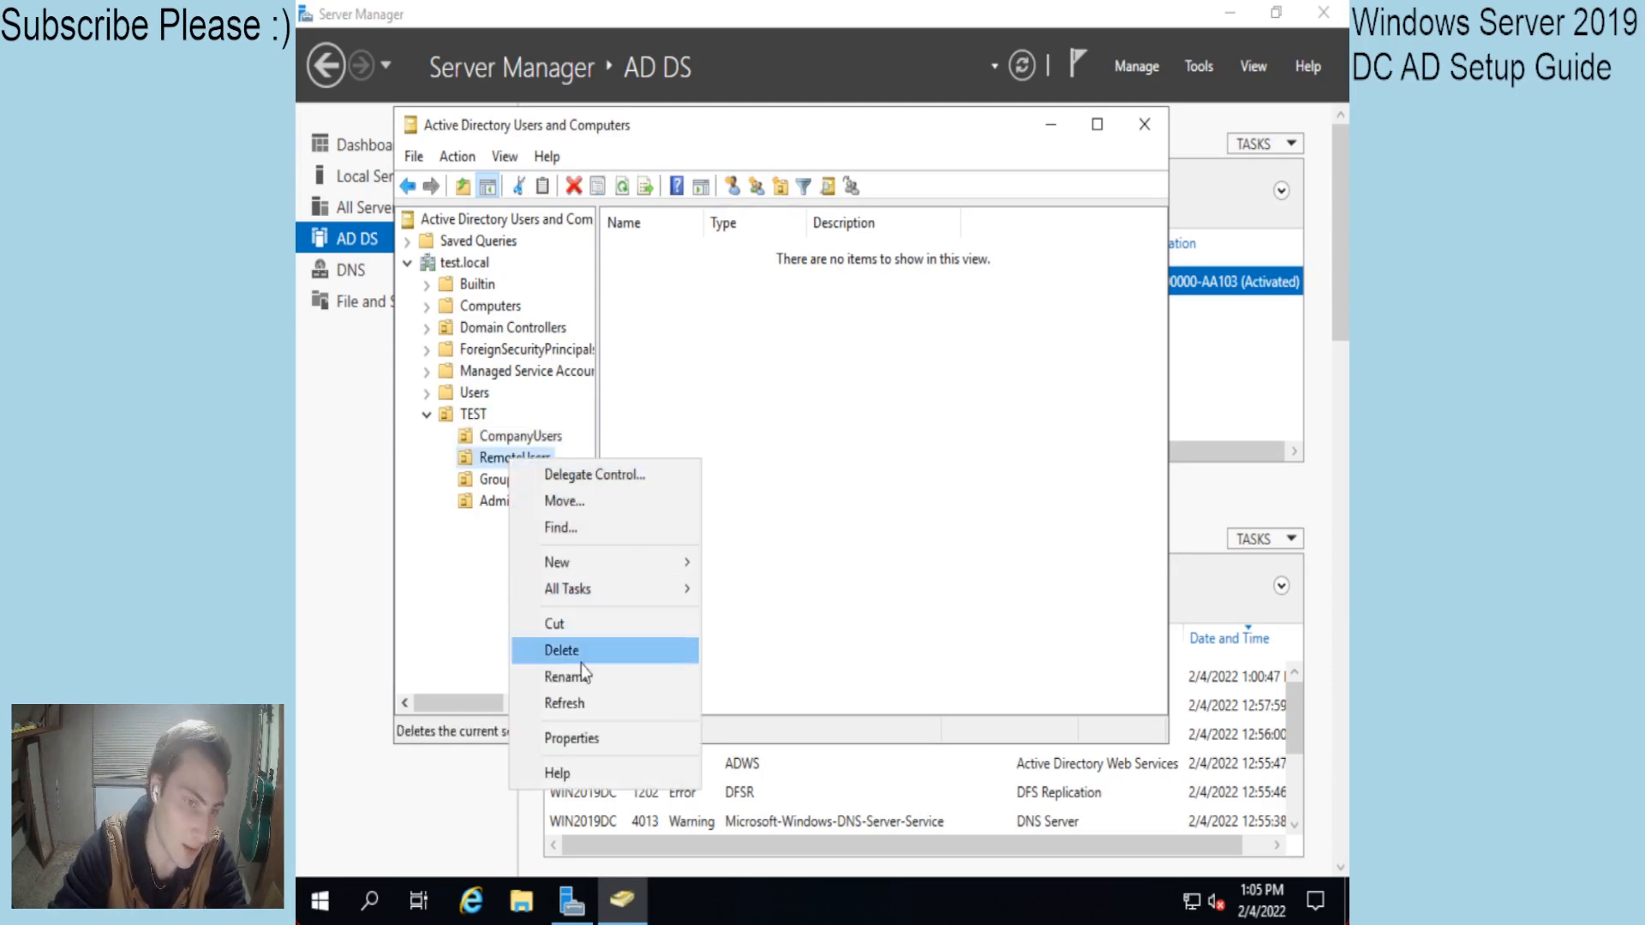
pyautogui.click(854, 588)
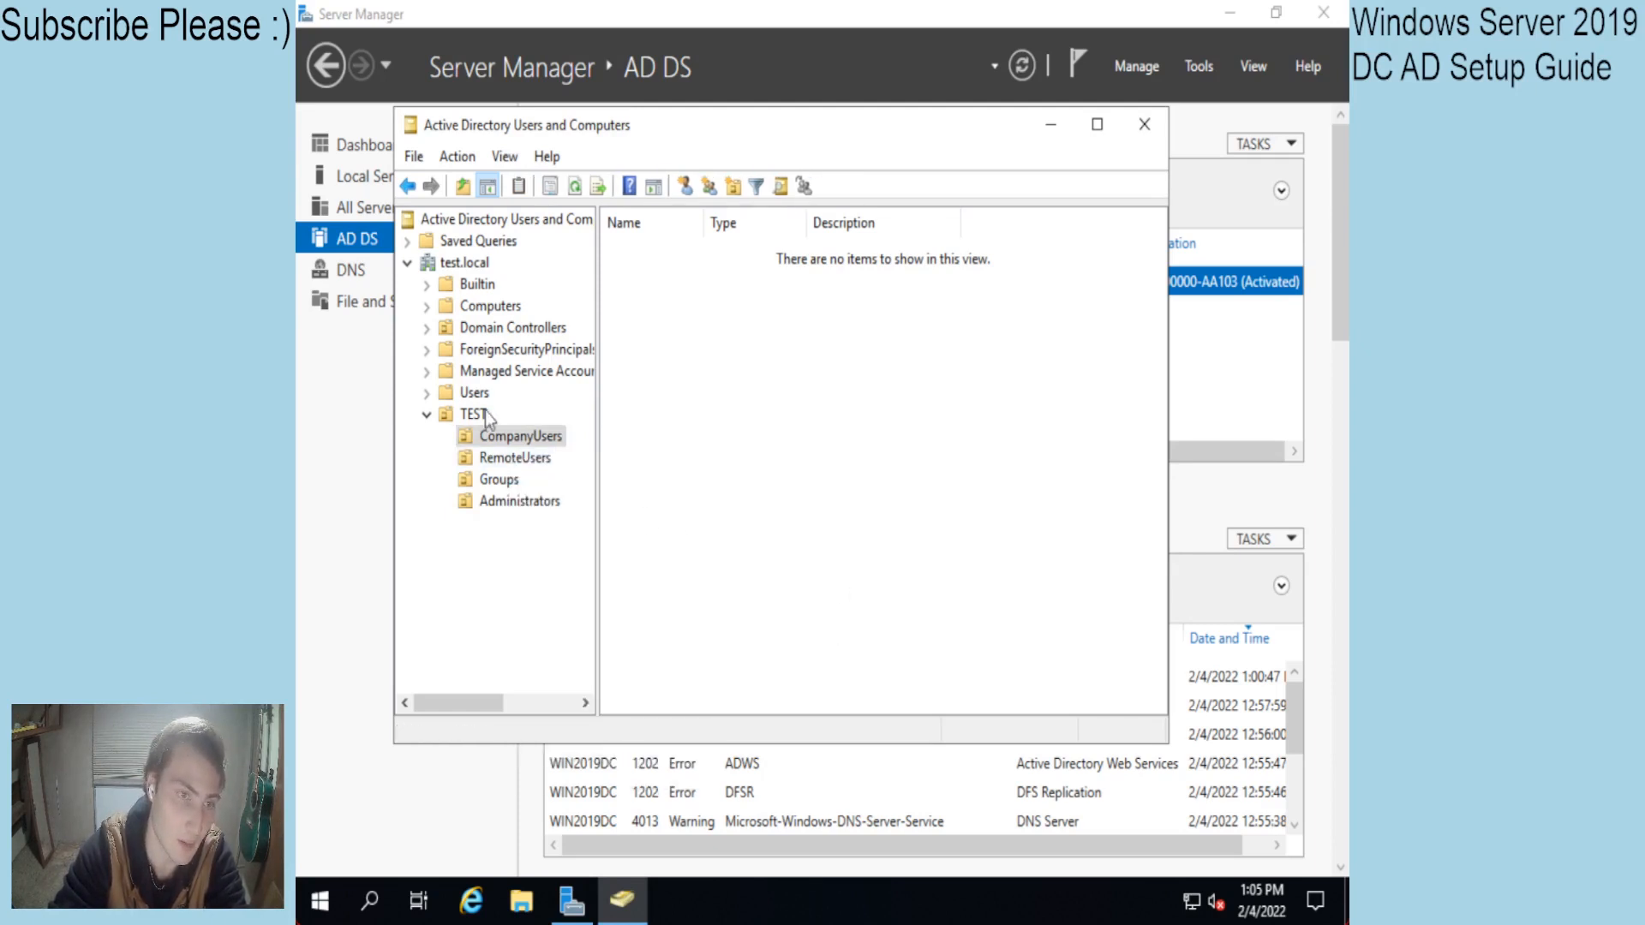
pyautogui.click(506, 156)
pyautogui.moveTo(476, 159)
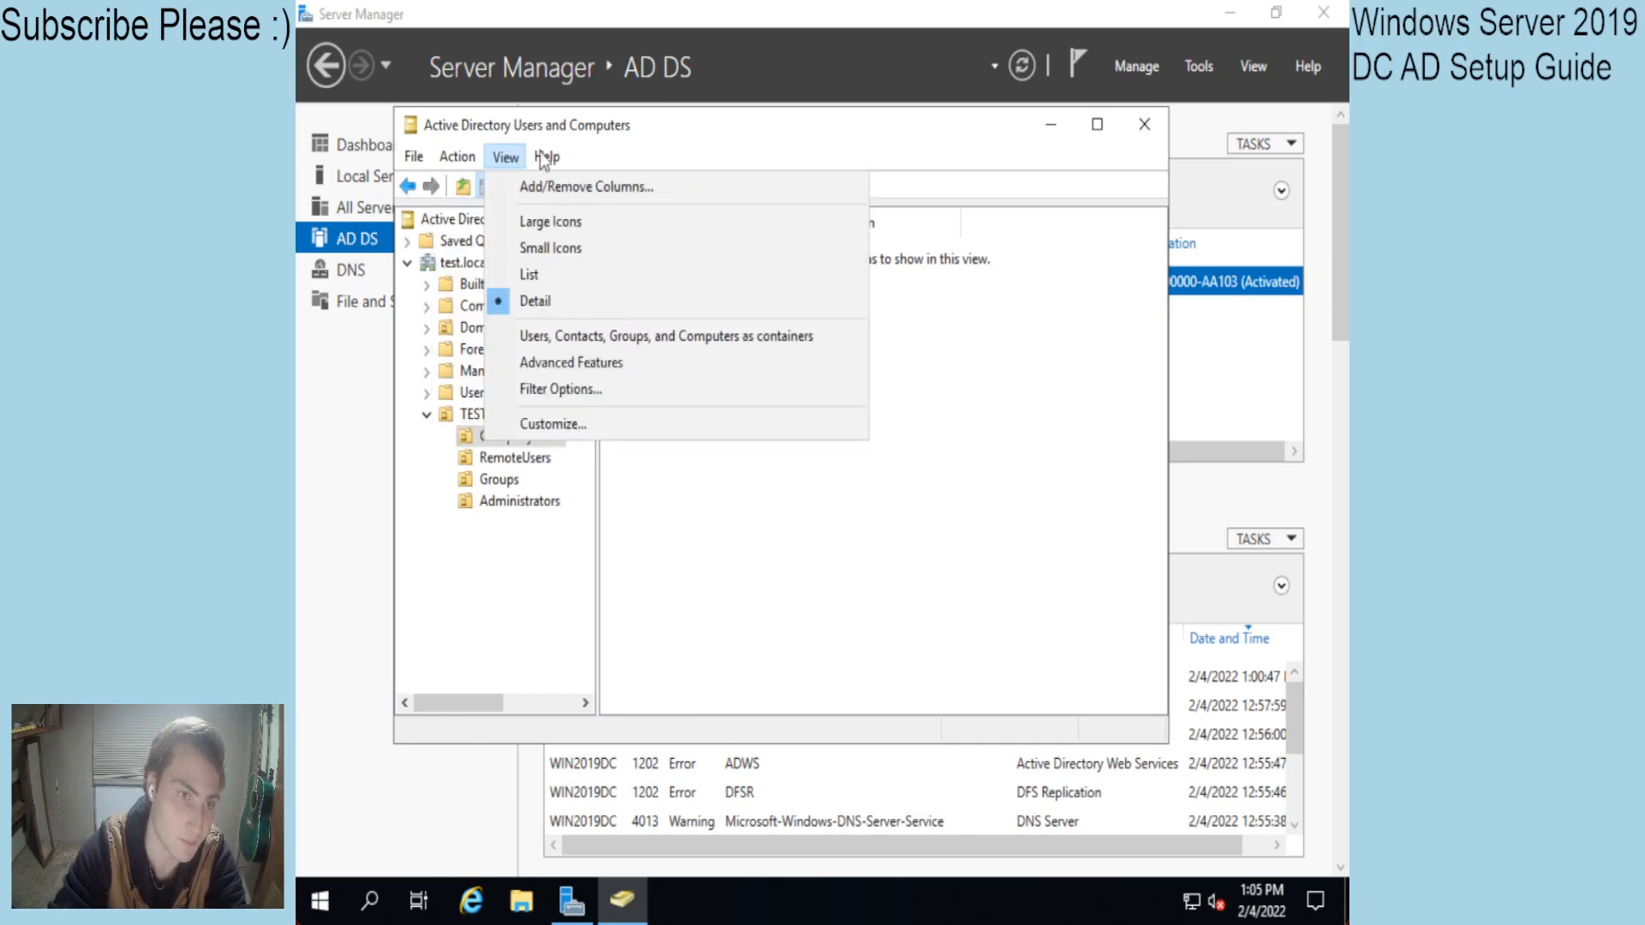
pyautogui.click(859, 544)
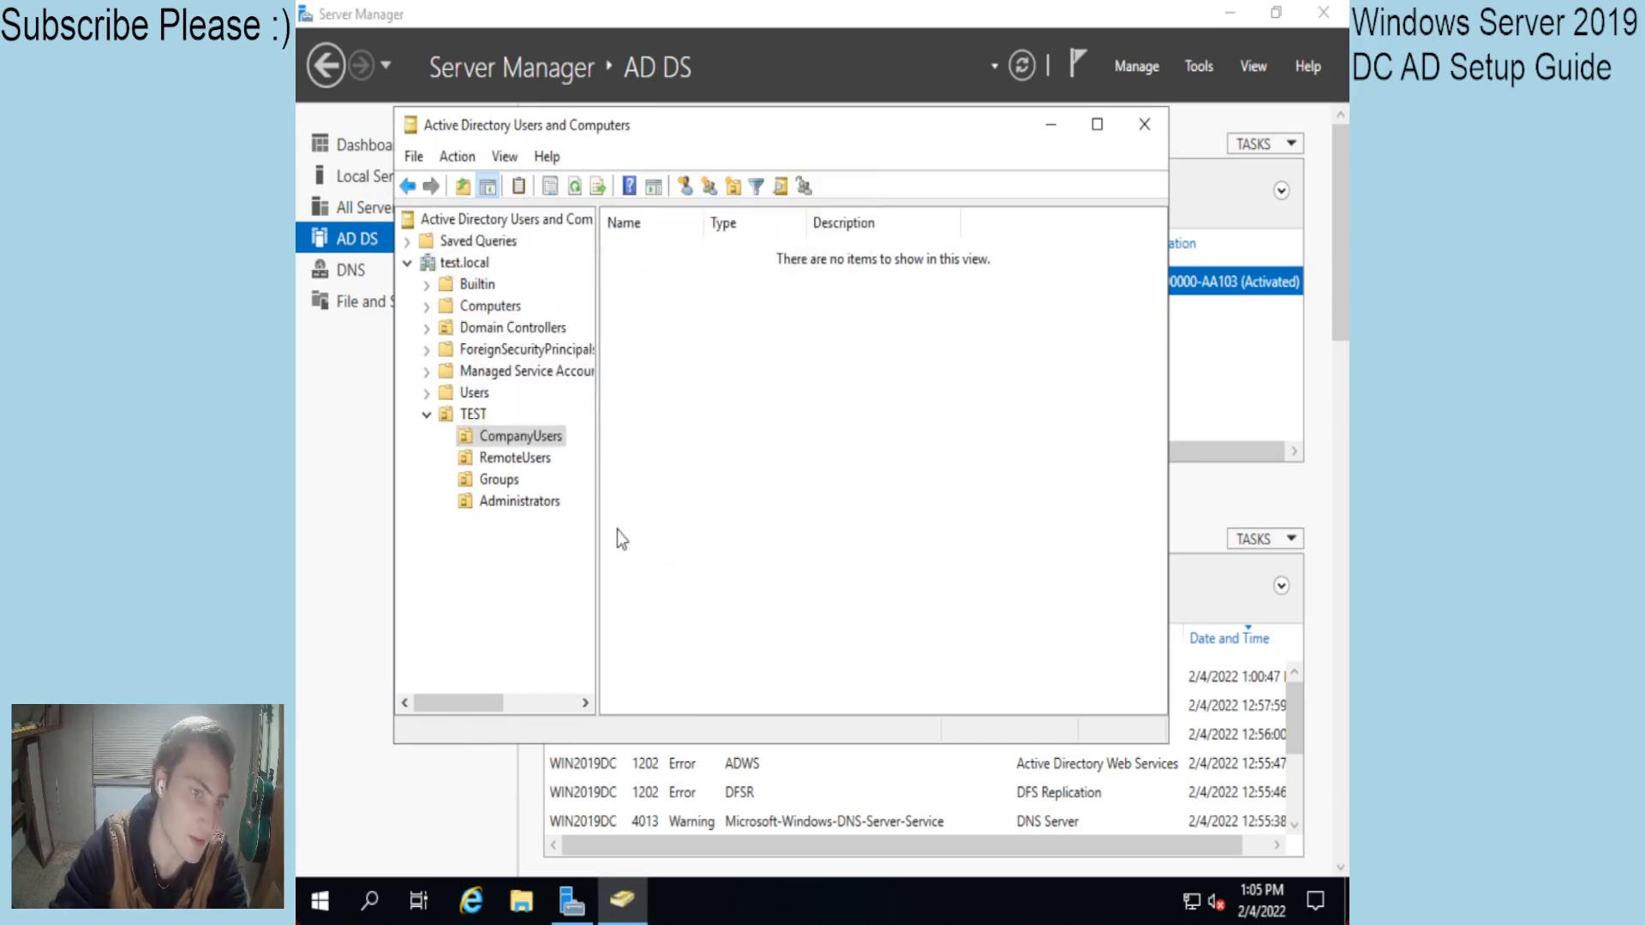
# Start a new user in CompanyUsers with first name Test and last name user.
pyautogui.rightClick(746, 410)
pyautogui.moveTo(910, 608)
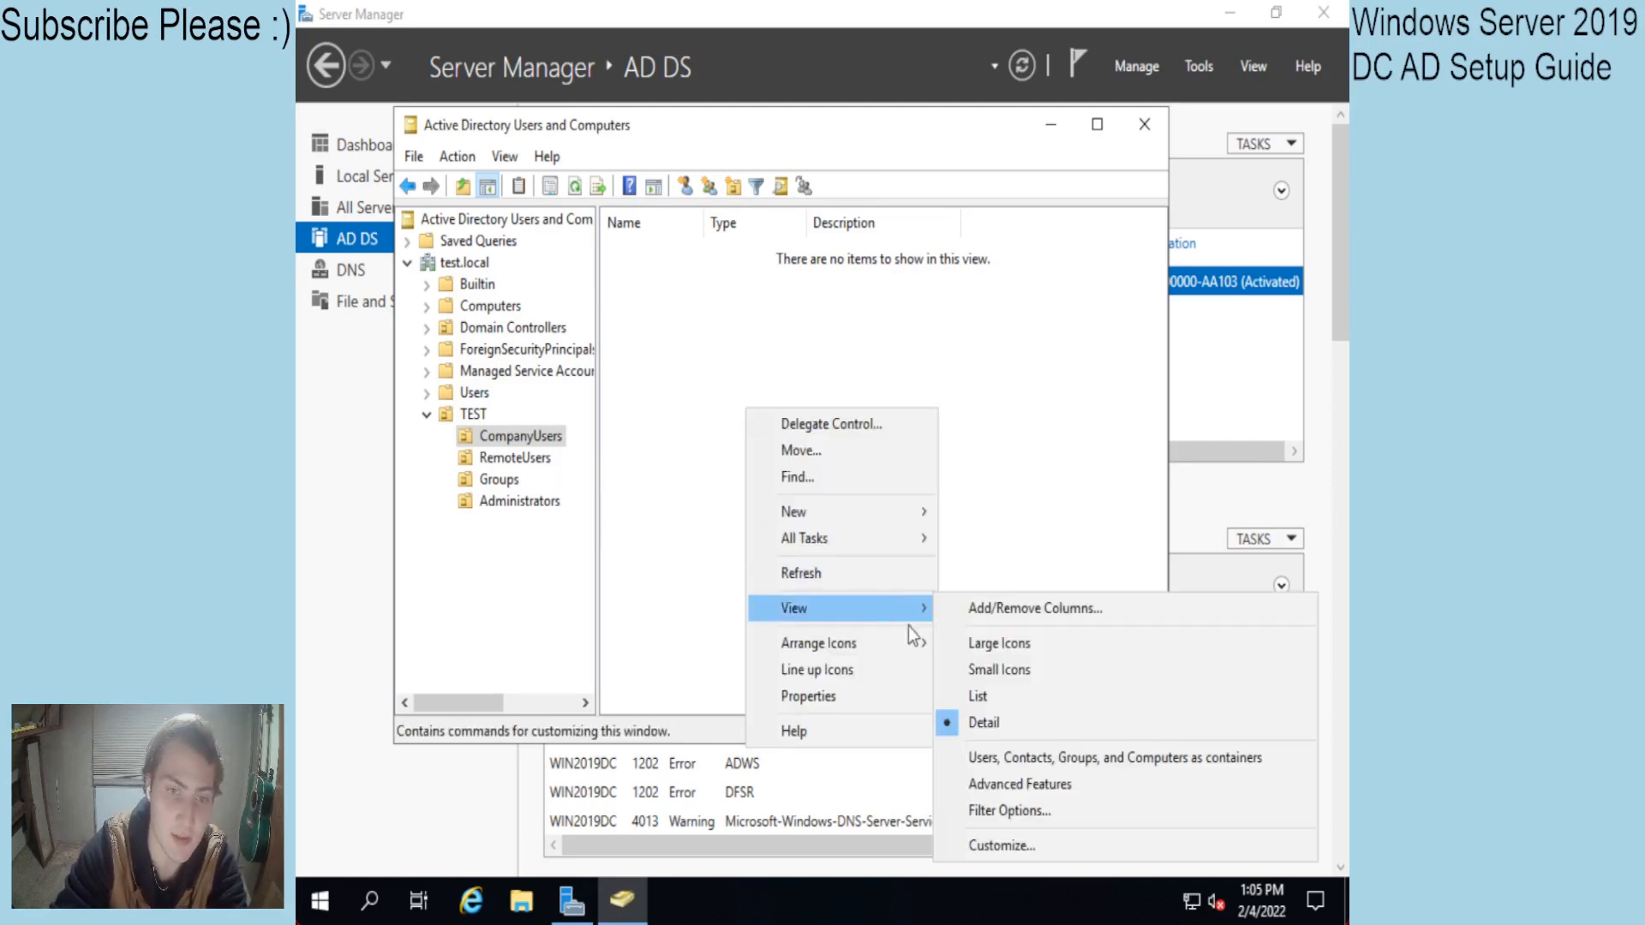
pyautogui.rightClick(685, 432)
pyautogui.moveTo(763, 538)
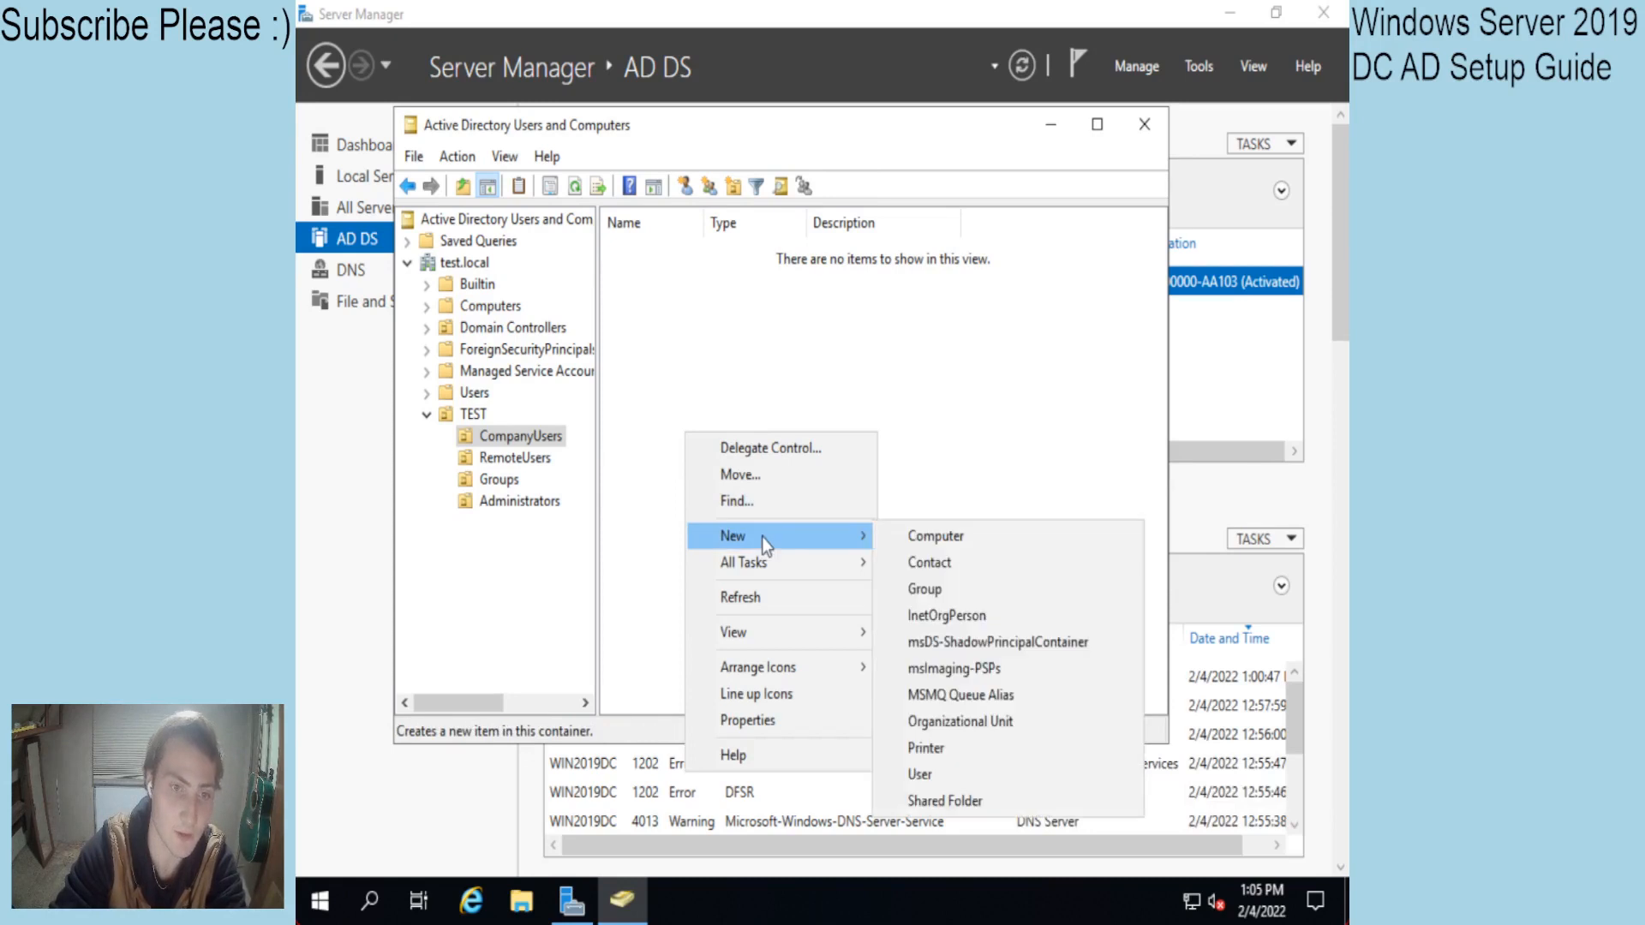
pyautogui.click(943, 773)
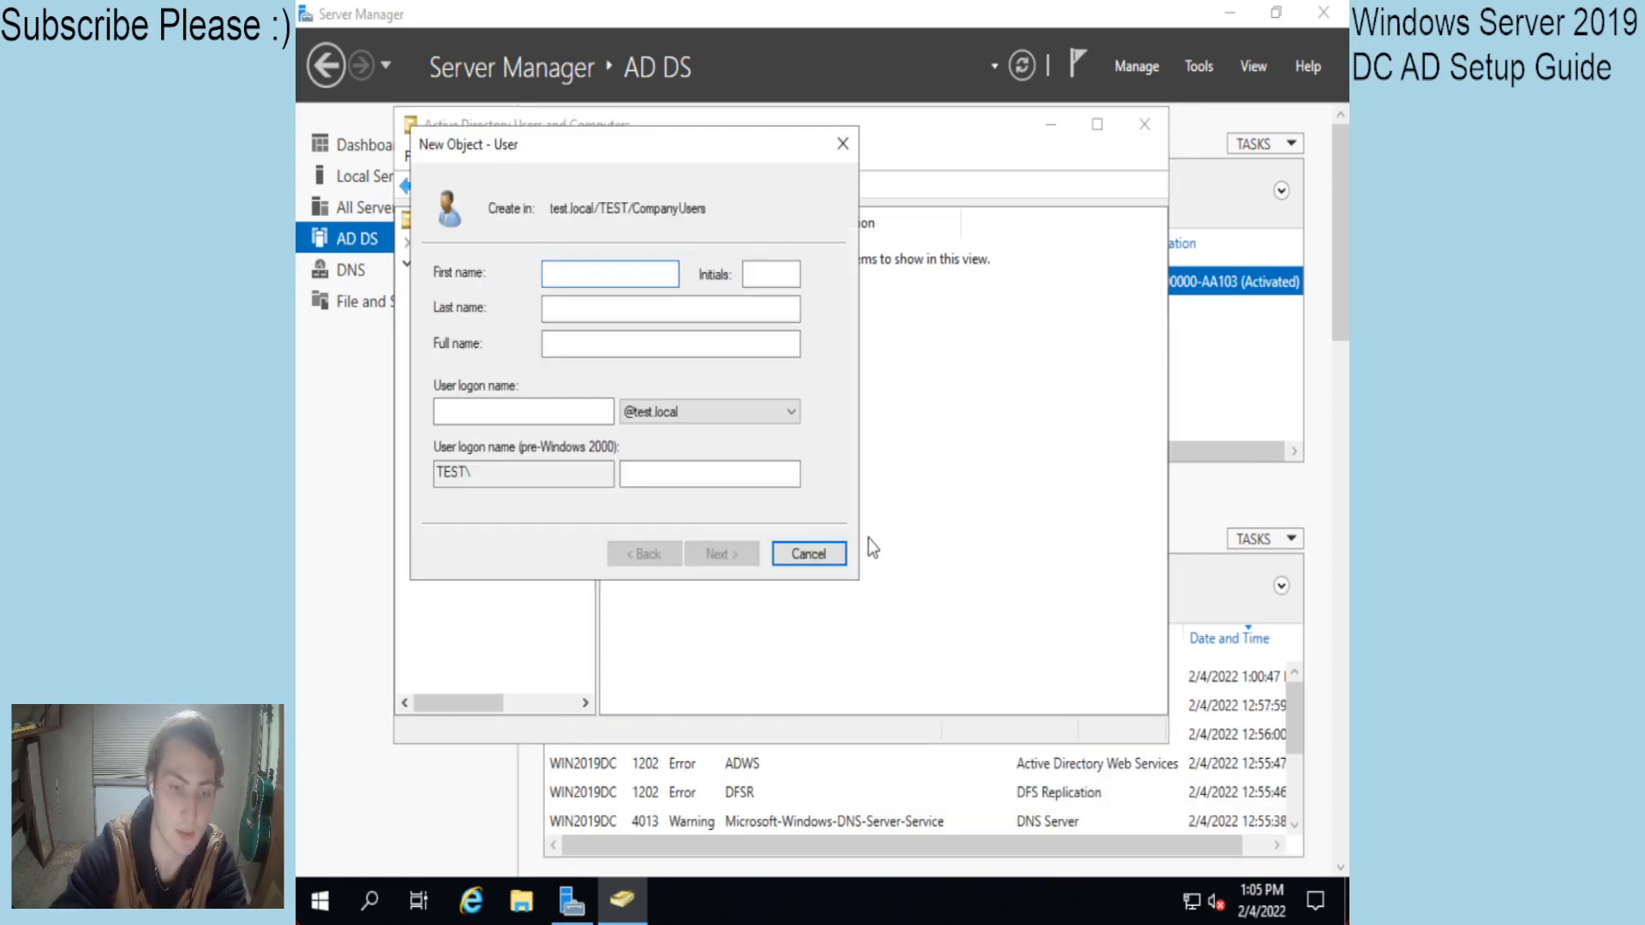
pyautogui.write('Test')
pyautogui.press('Tab')
pyautogui.press('Tab')
pyautogui.press('Tab')
pyautogui.press('Tab')
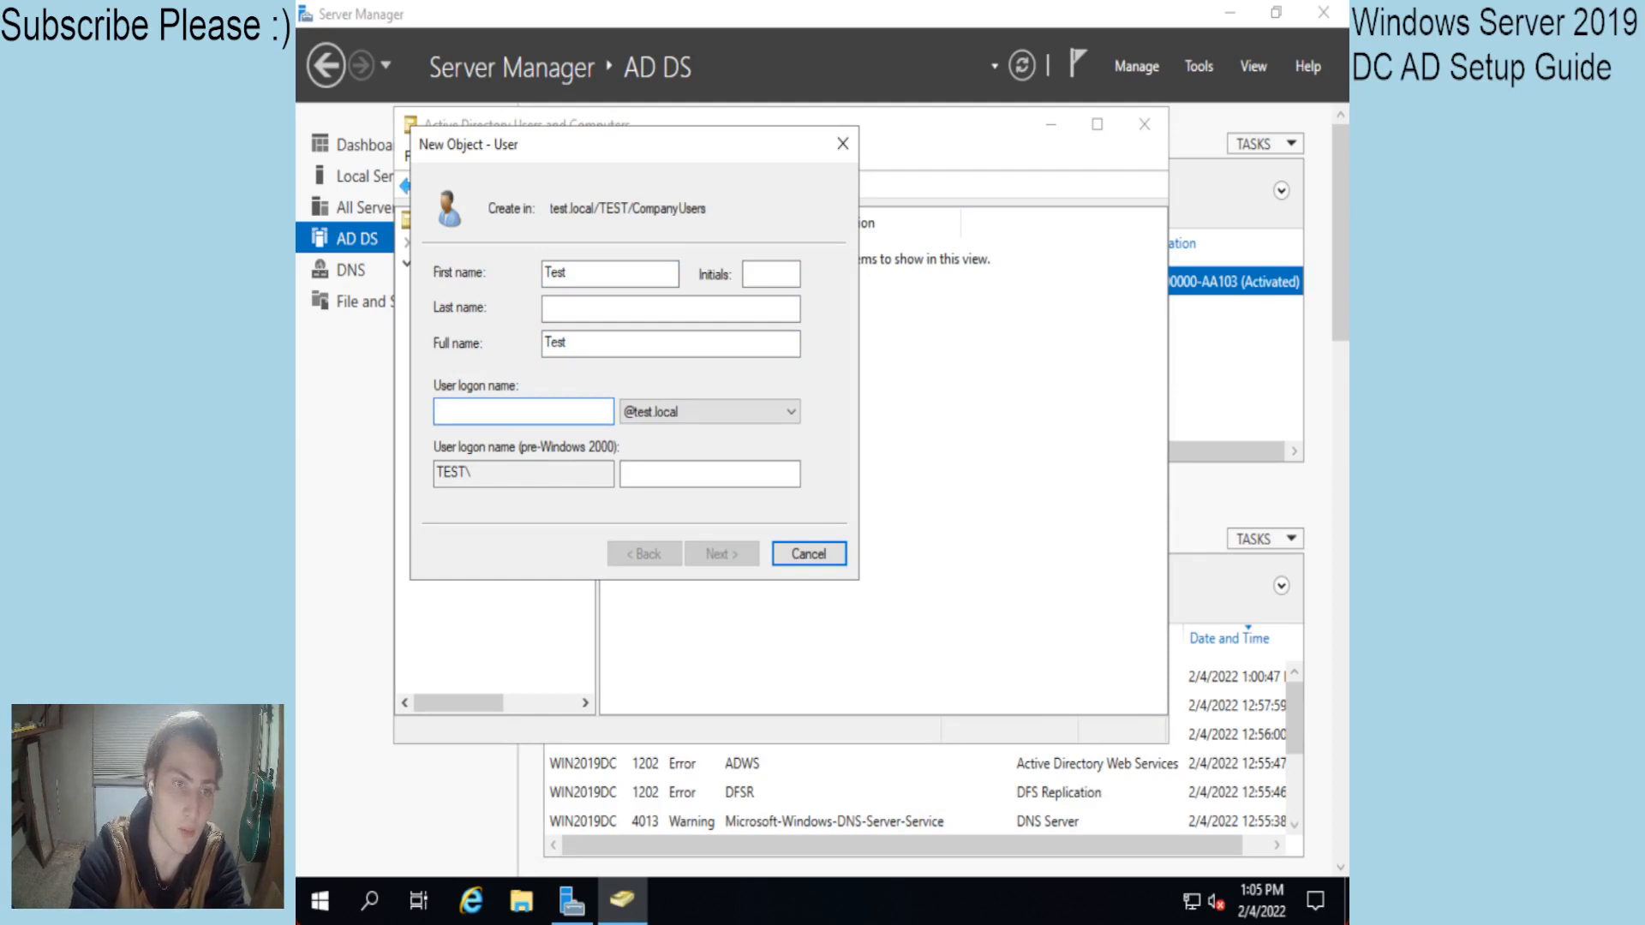
pyautogui.write('user')
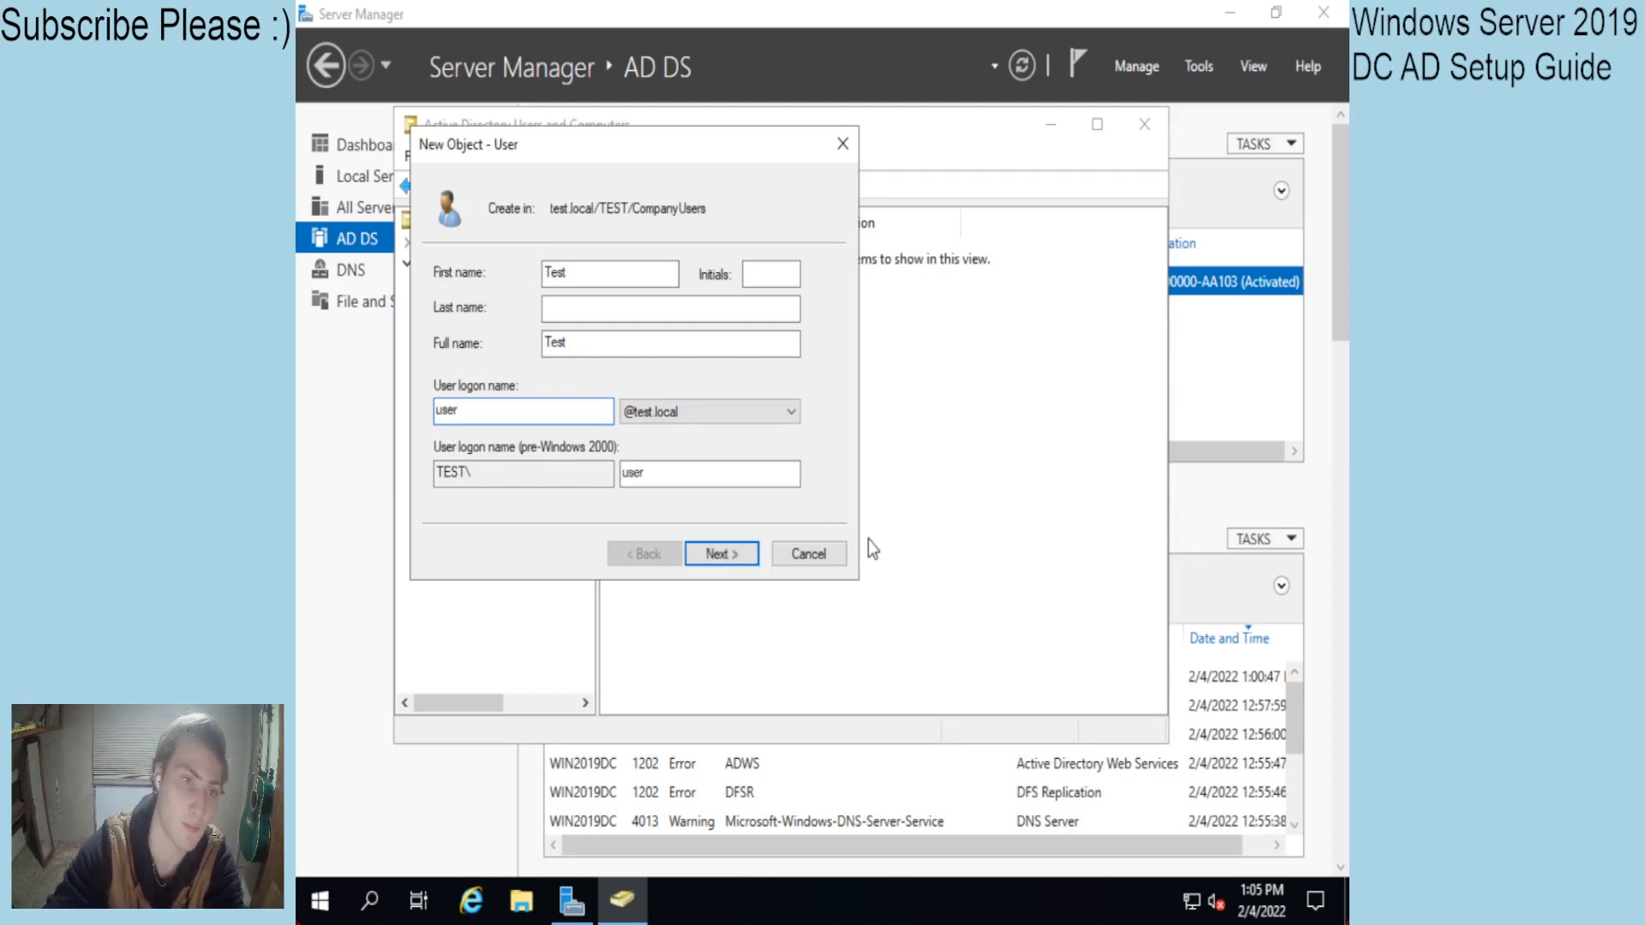
pyautogui.click(713, 557)
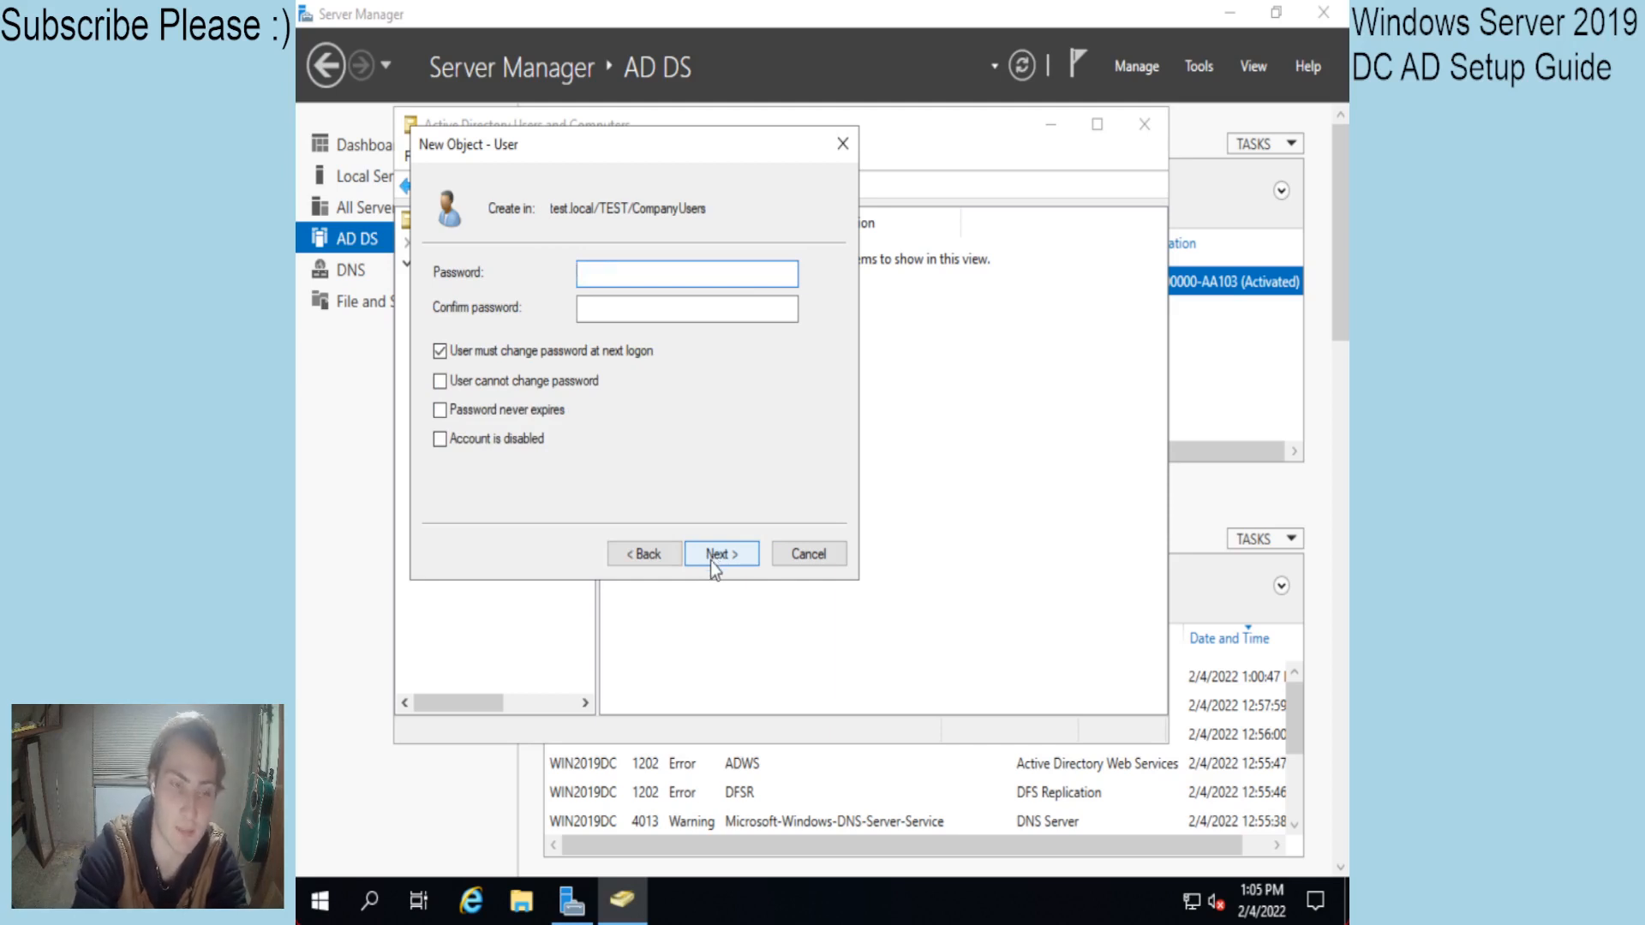
# Enter and confirm the new user's password.
pyautogui.write('•••')
pyautogui.press('Tab')
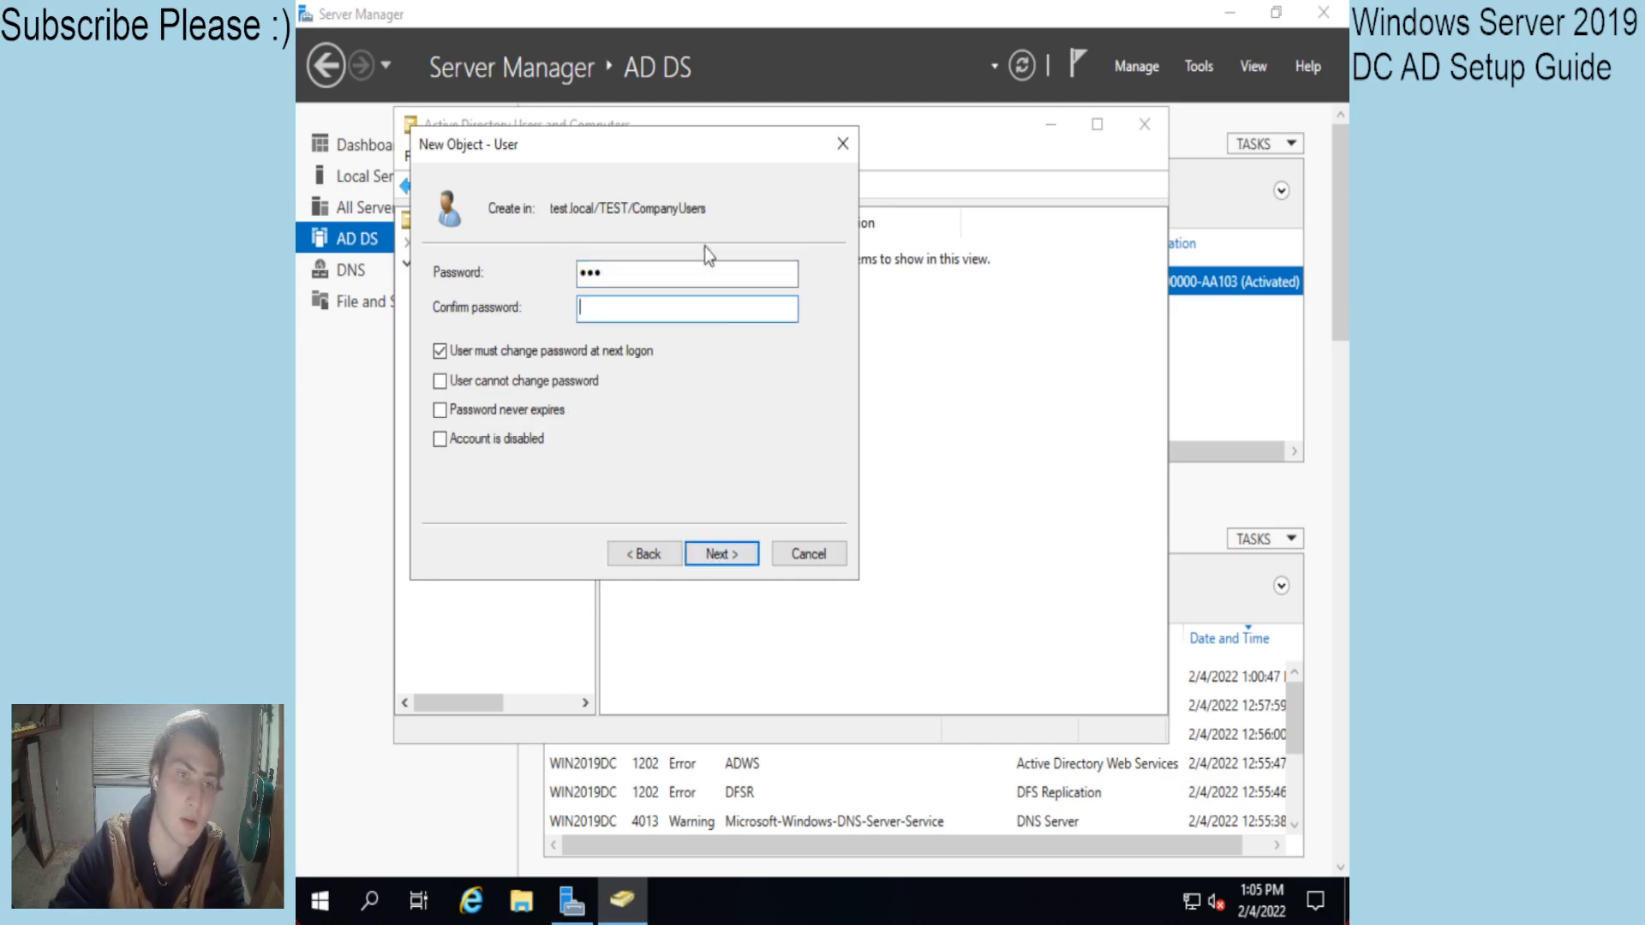
pyautogui.hotkey('shift', 'Tab')
pyautogui.write('•••••••')
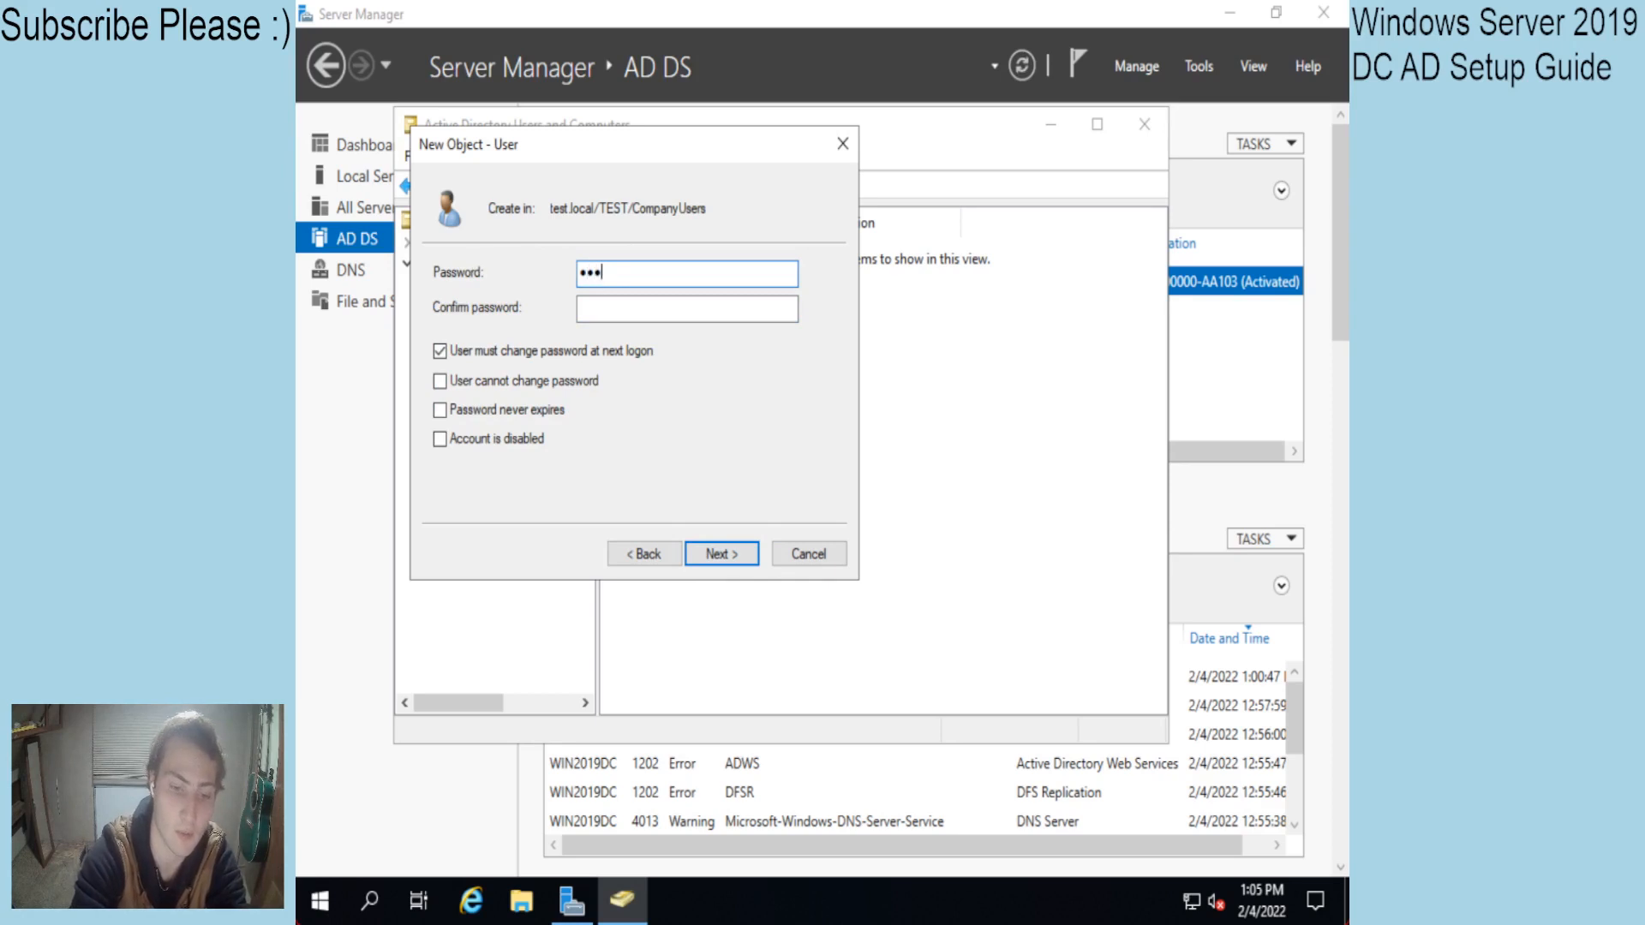
pyautogui.write('••••••')
pyautogui.press('Tab')
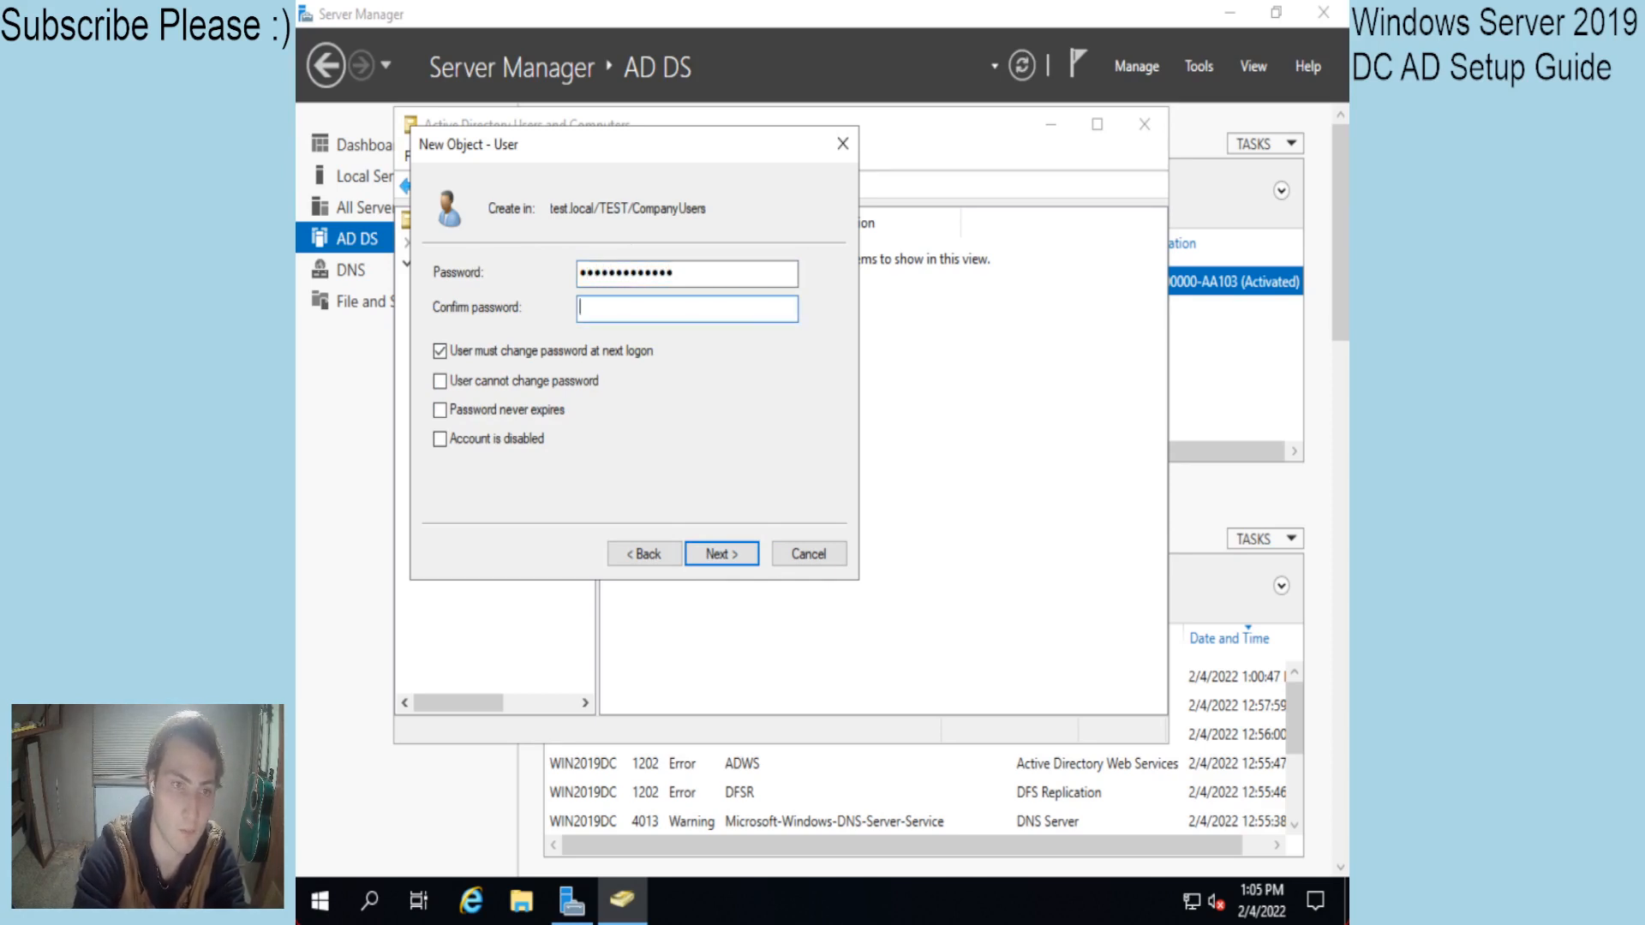
pyautogui.write('••••••••••')
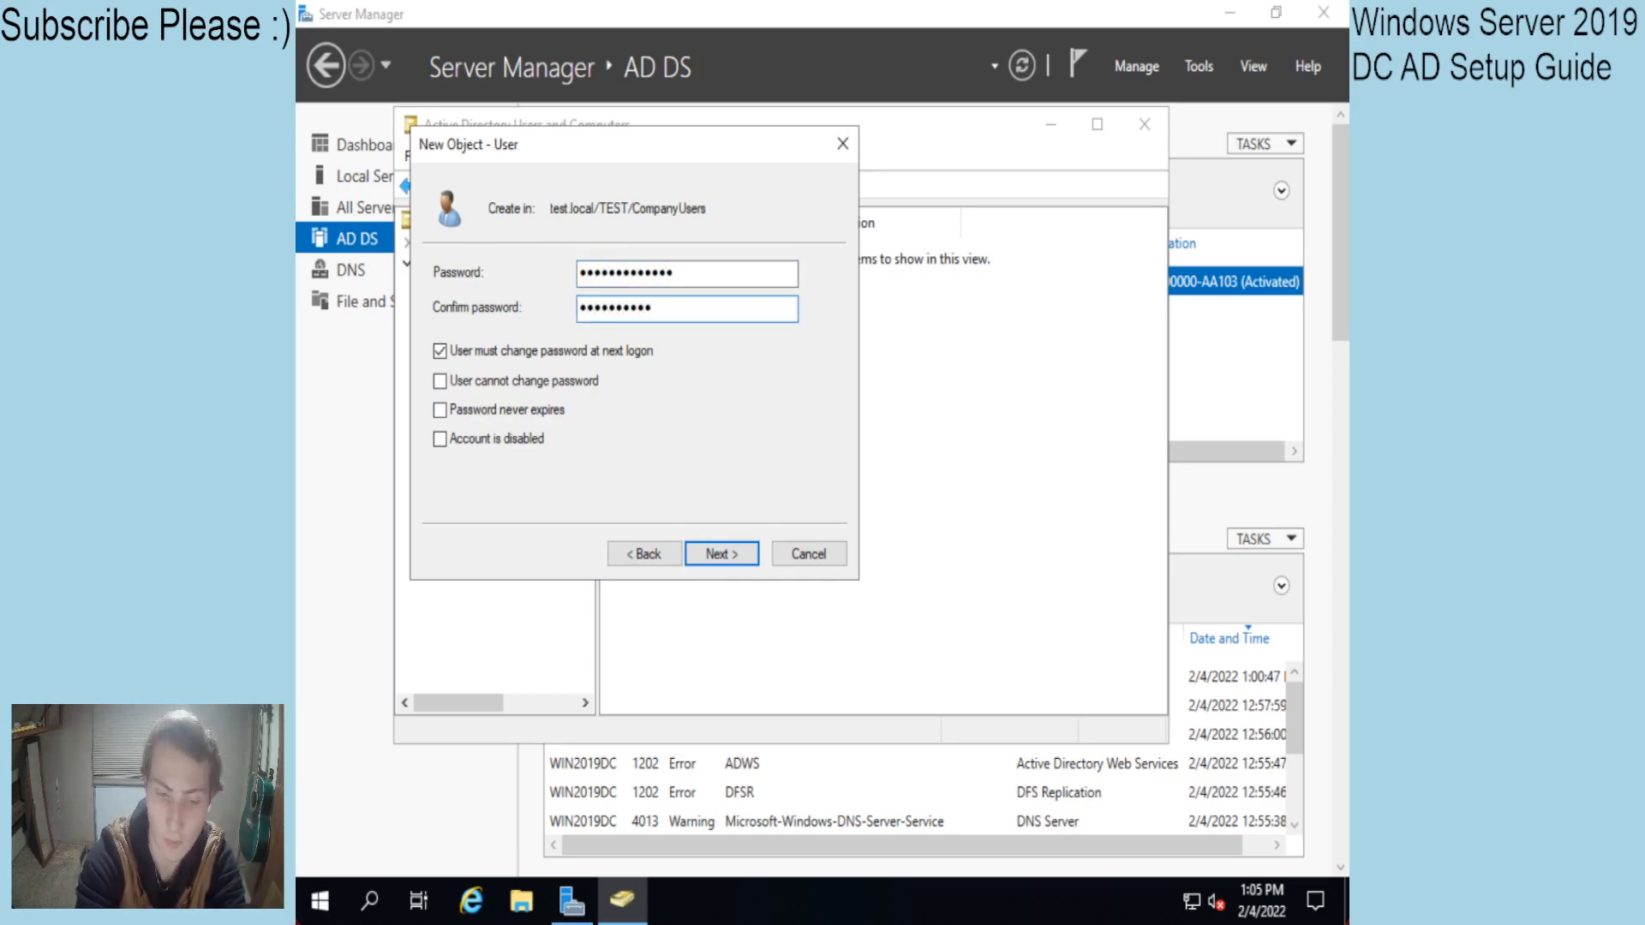
pyautogui.write('•••')
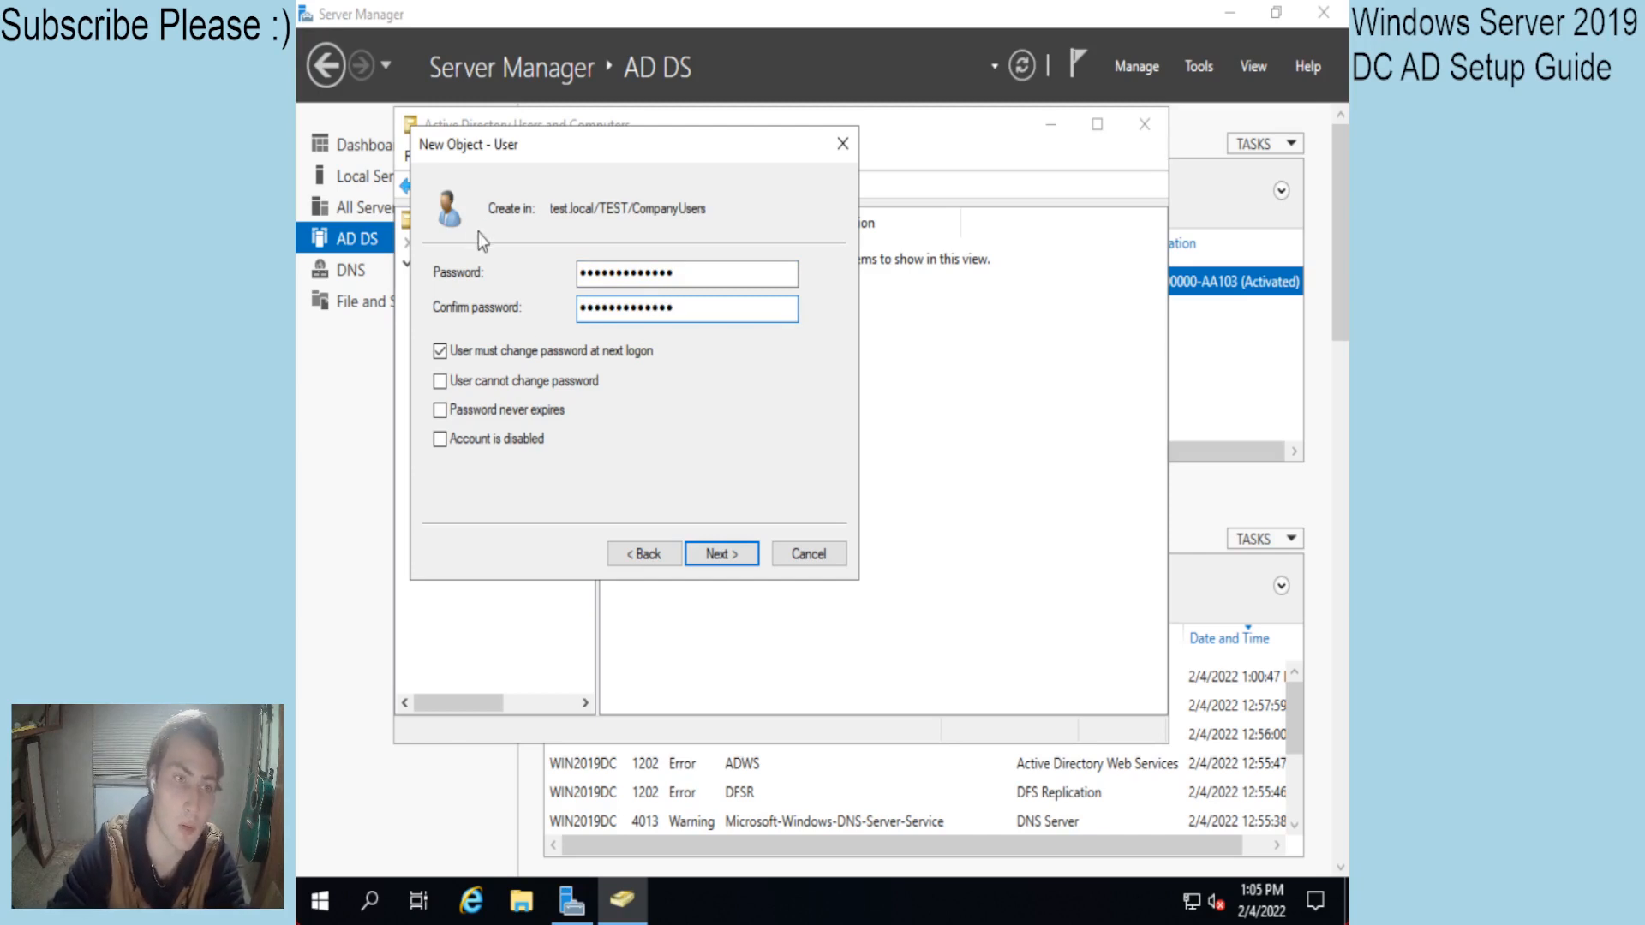
# Clear 'User must change password at next logon', tick 'Password never expires', and finish the wizard.
pyautogui.click(481, 352)
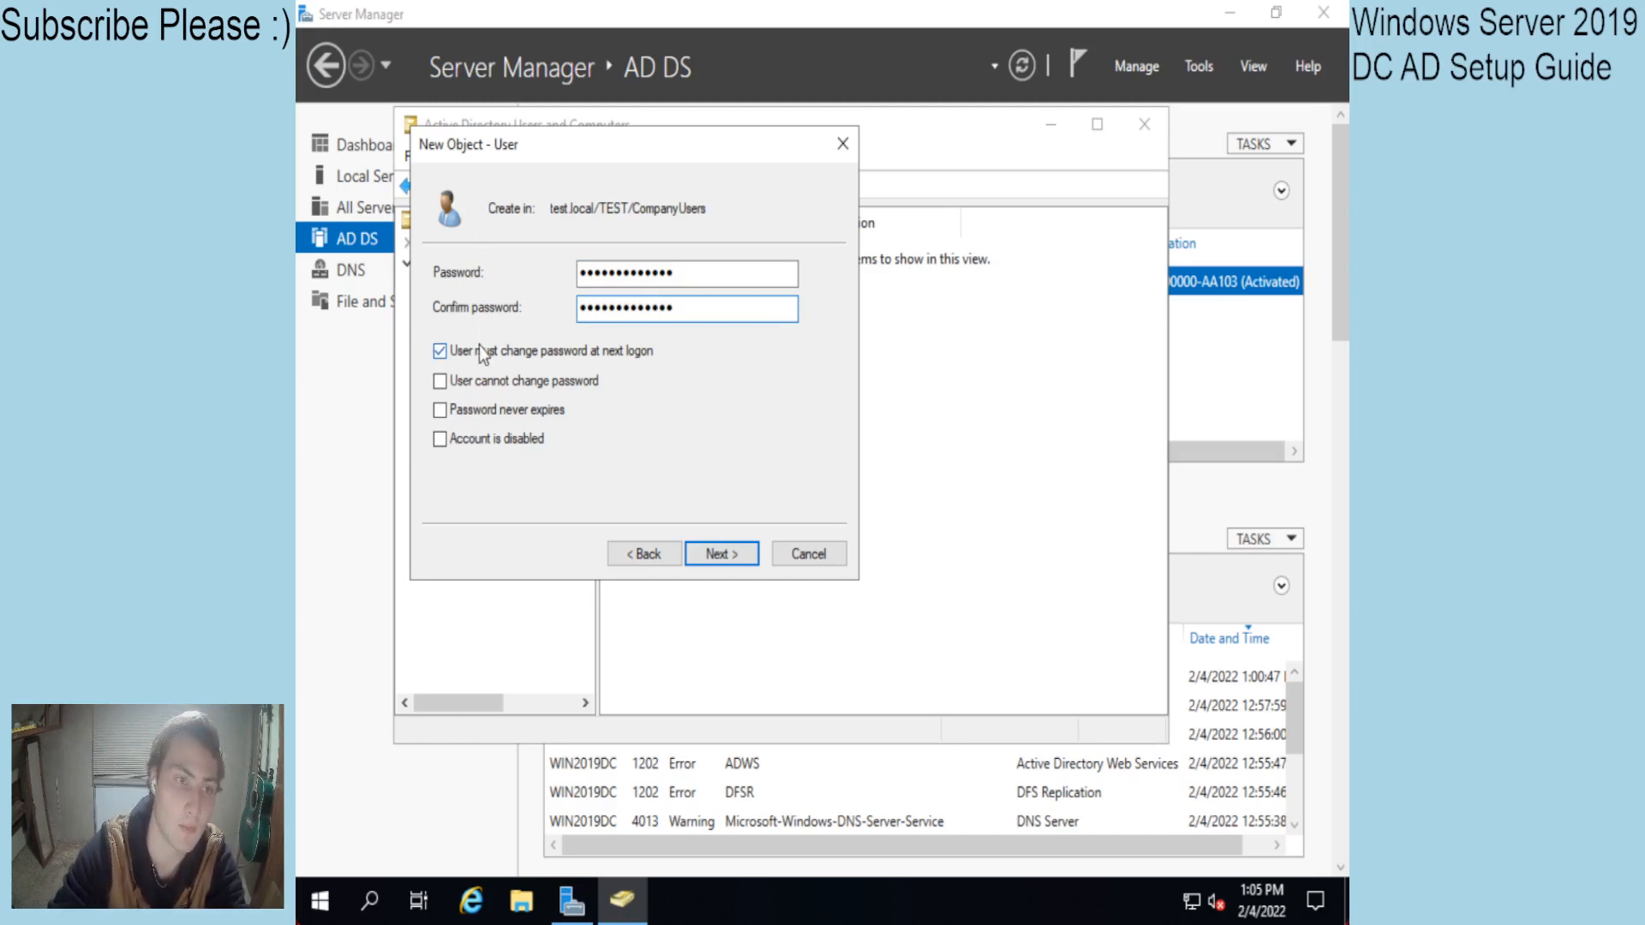
pyautogui.click(473, 413)
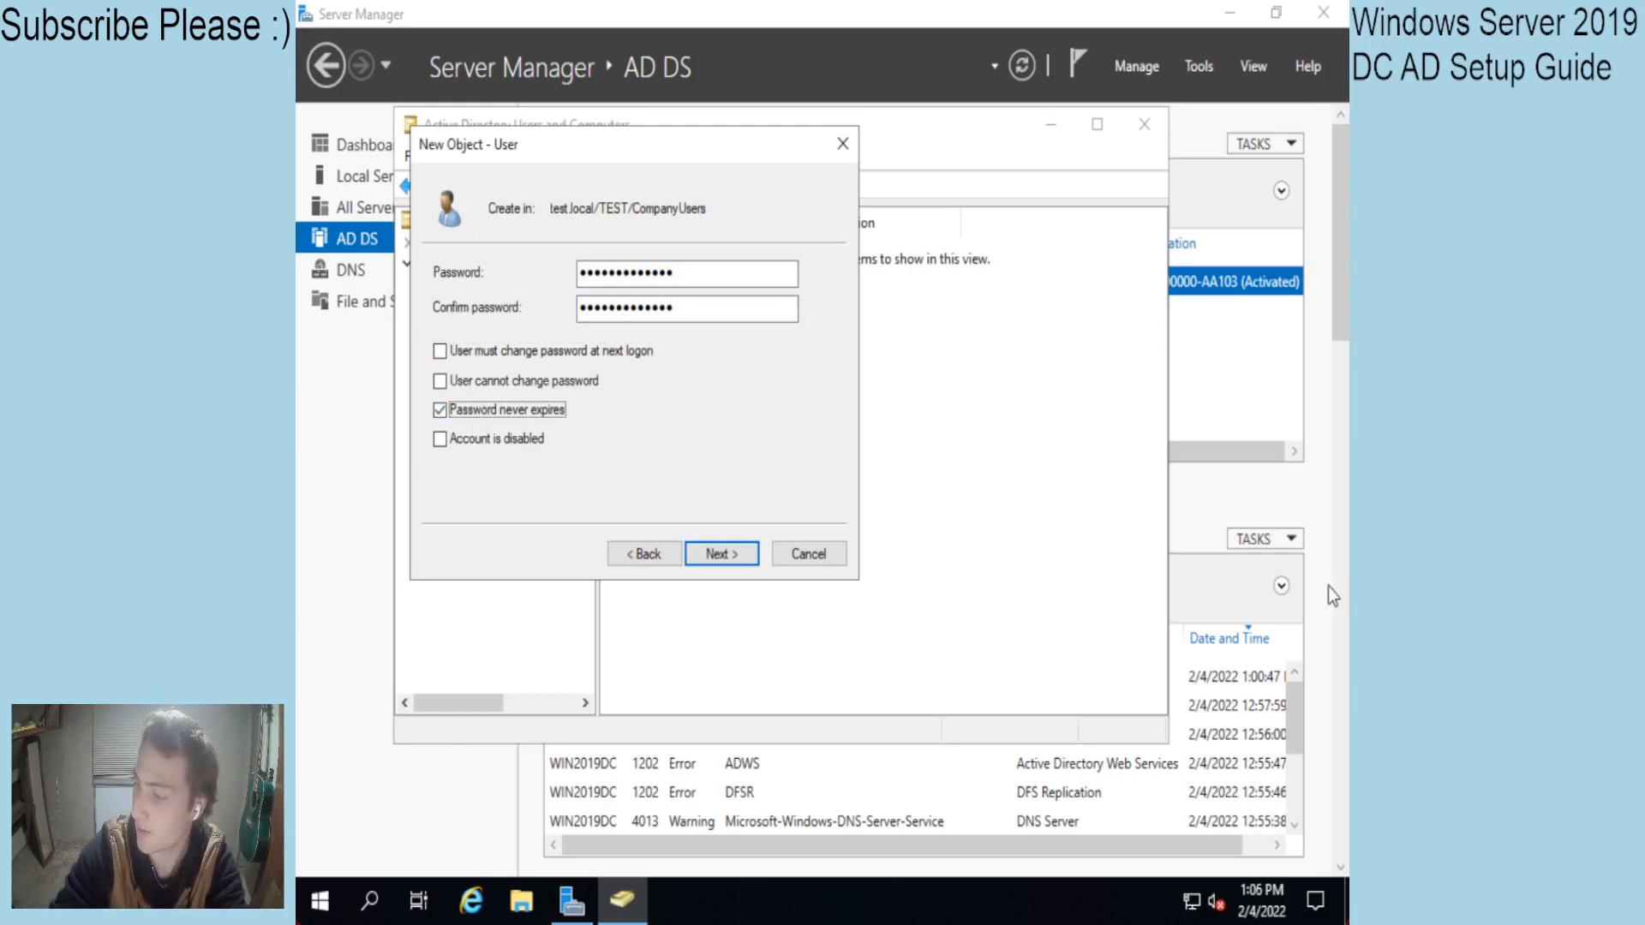
pyautogui.click(728, 553)
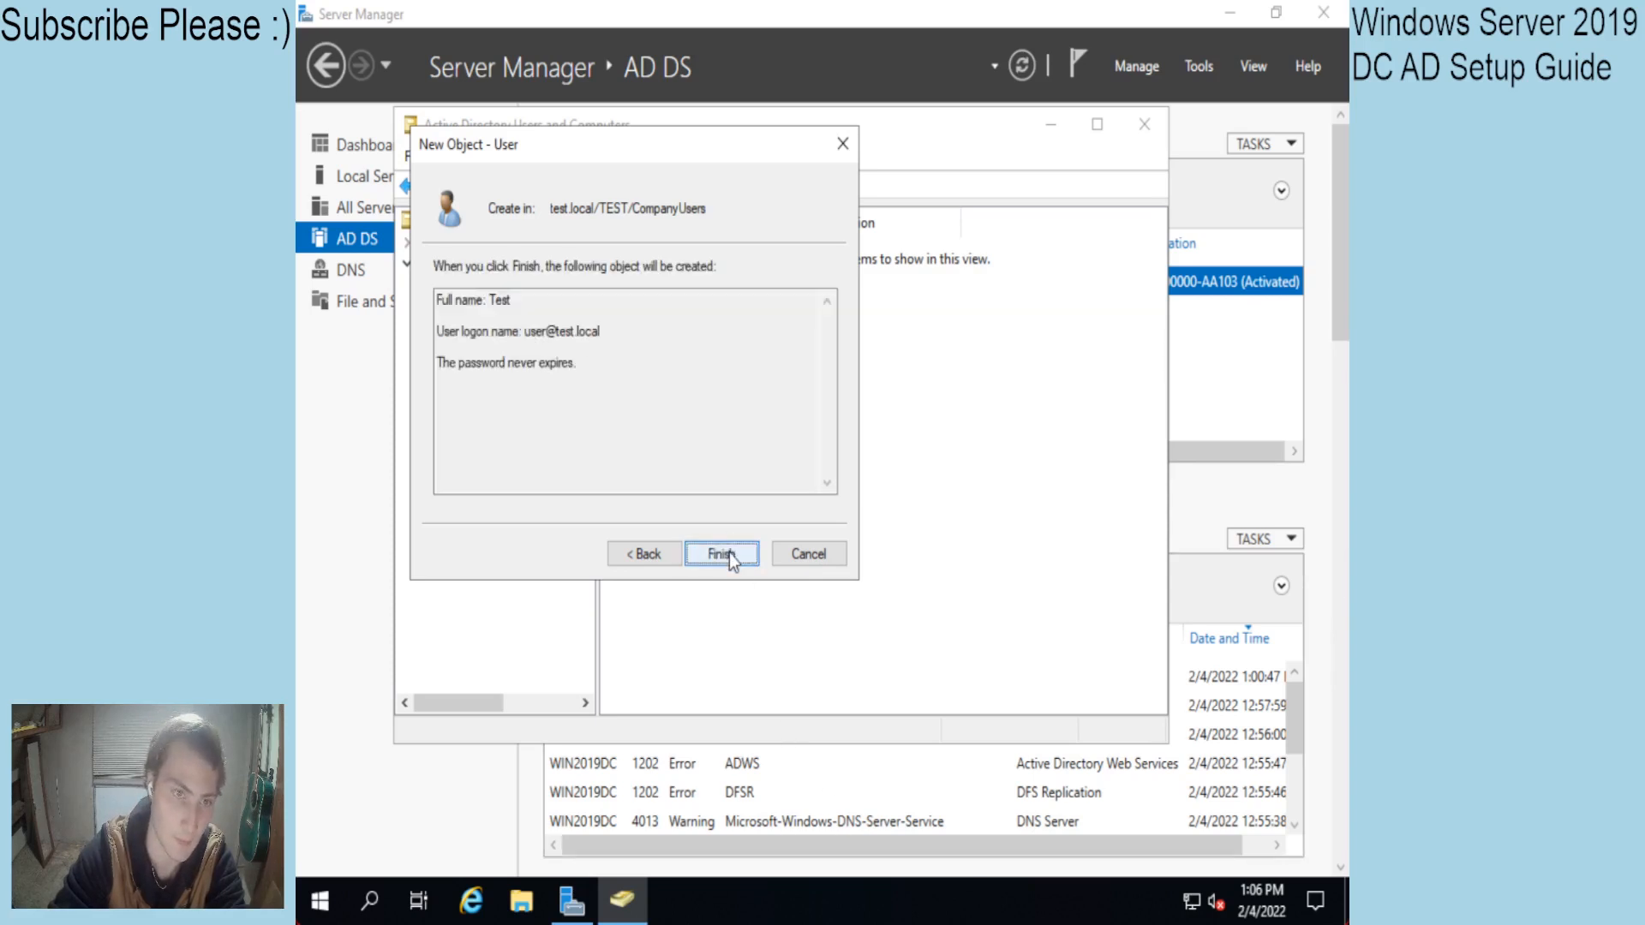
pyautogui.click(728, 553)
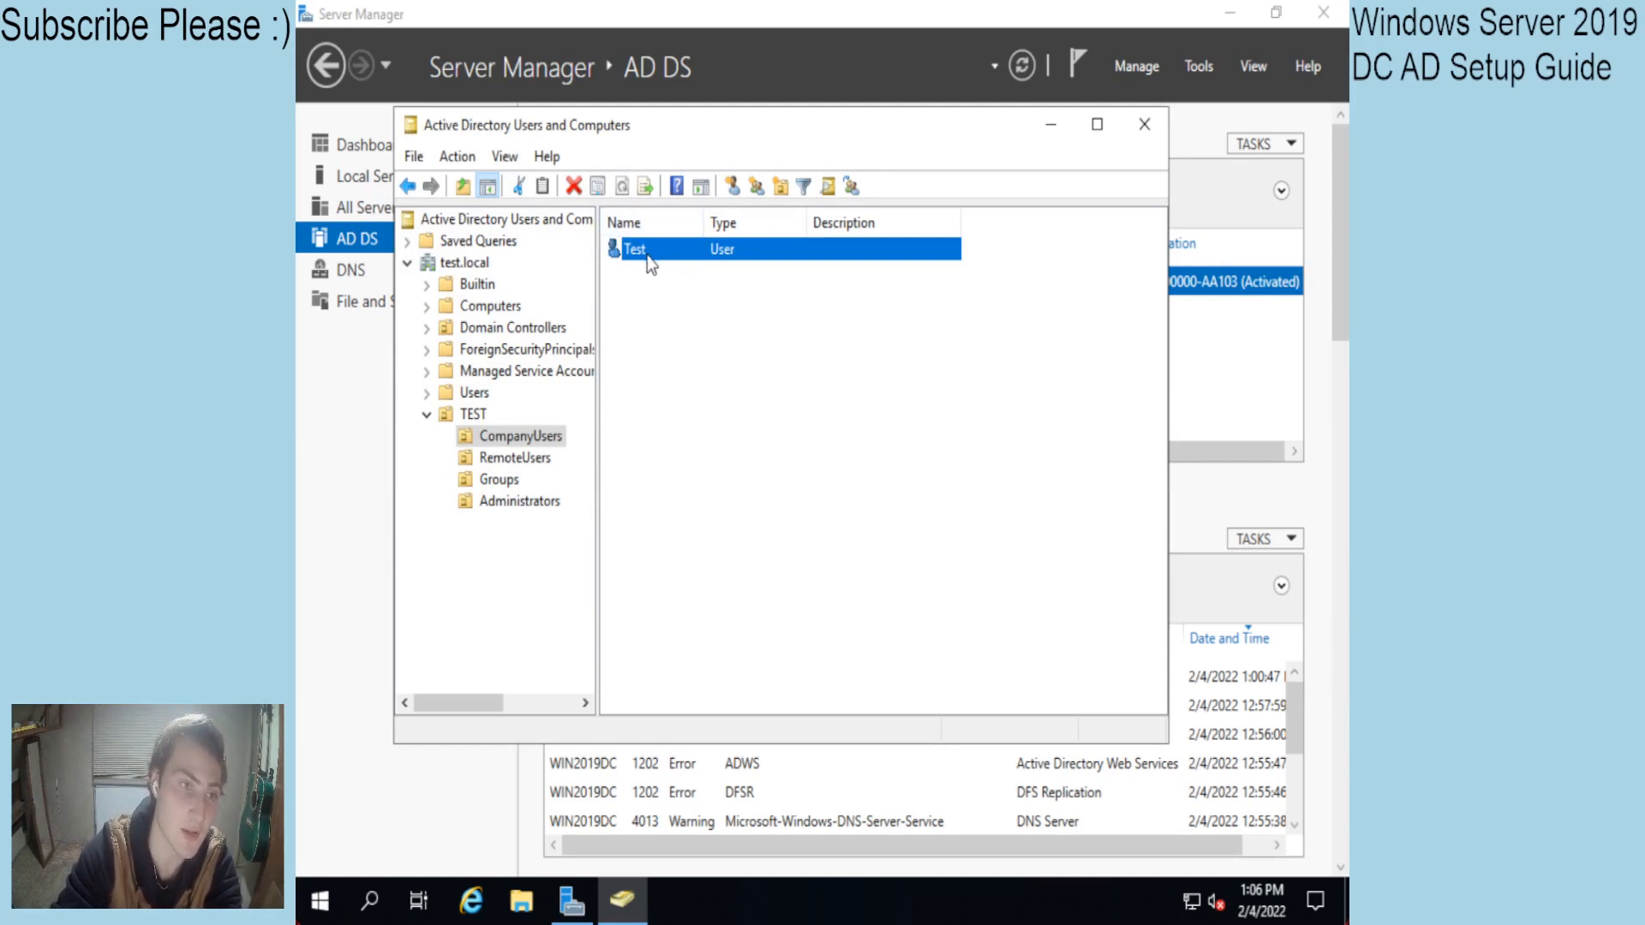
# In the Groups OU under TEST, add a new group named RemoteAccess with default global security settings.
pyautogui.click(698, 401)
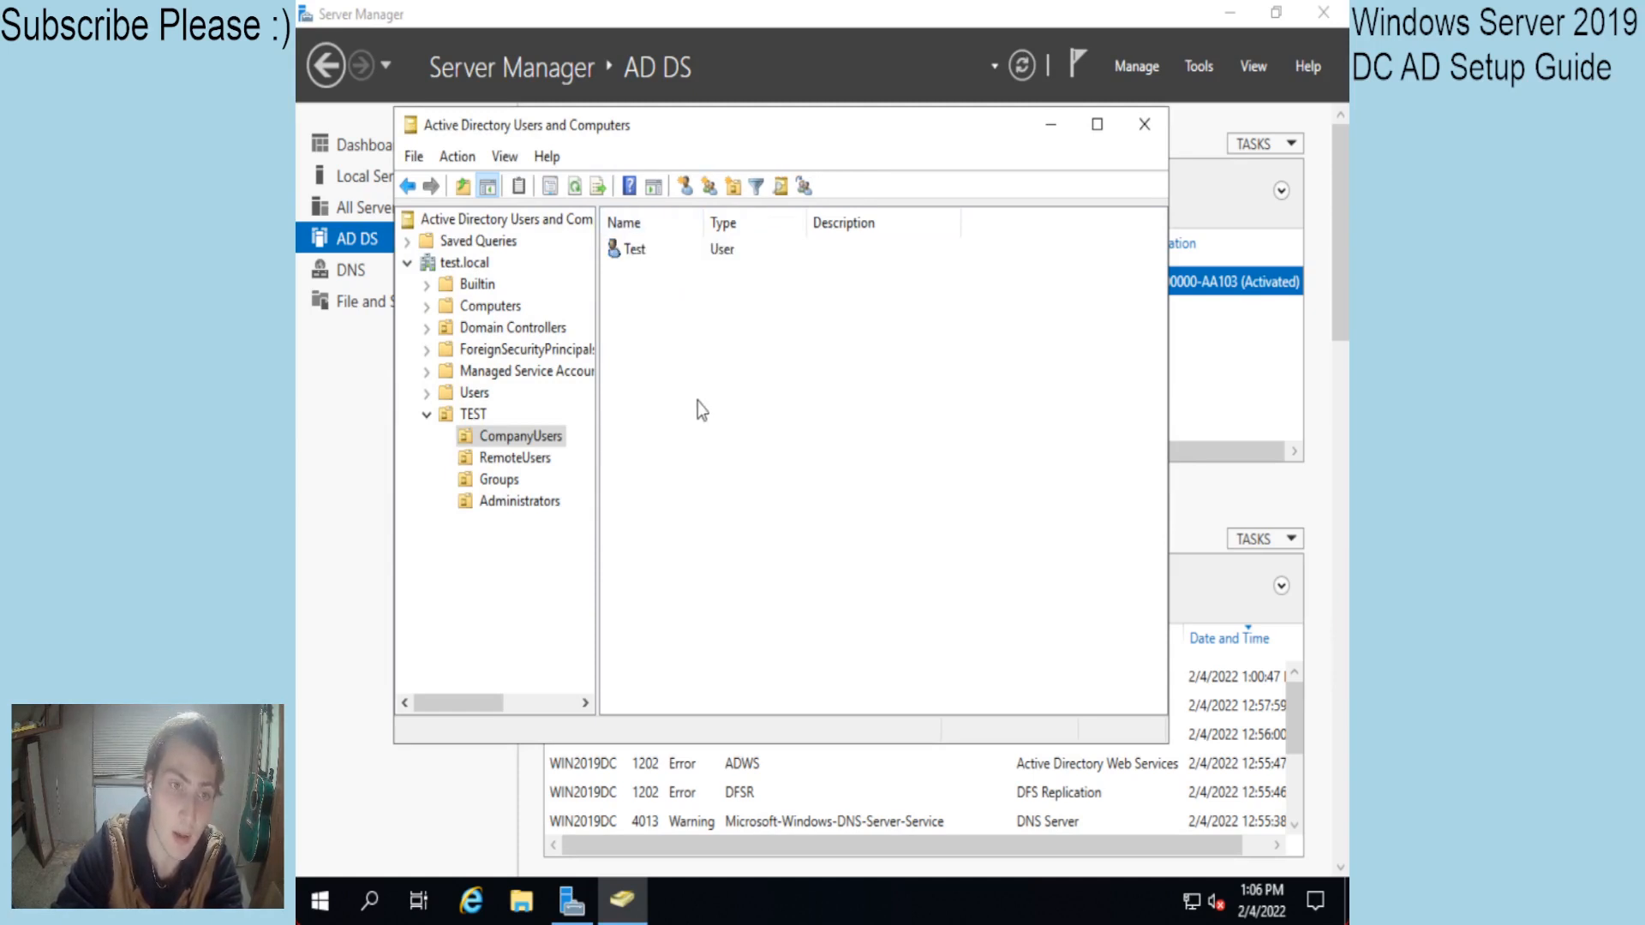
pyautogui.click(500, 482)
pyautogui.rightClick(728, 414)
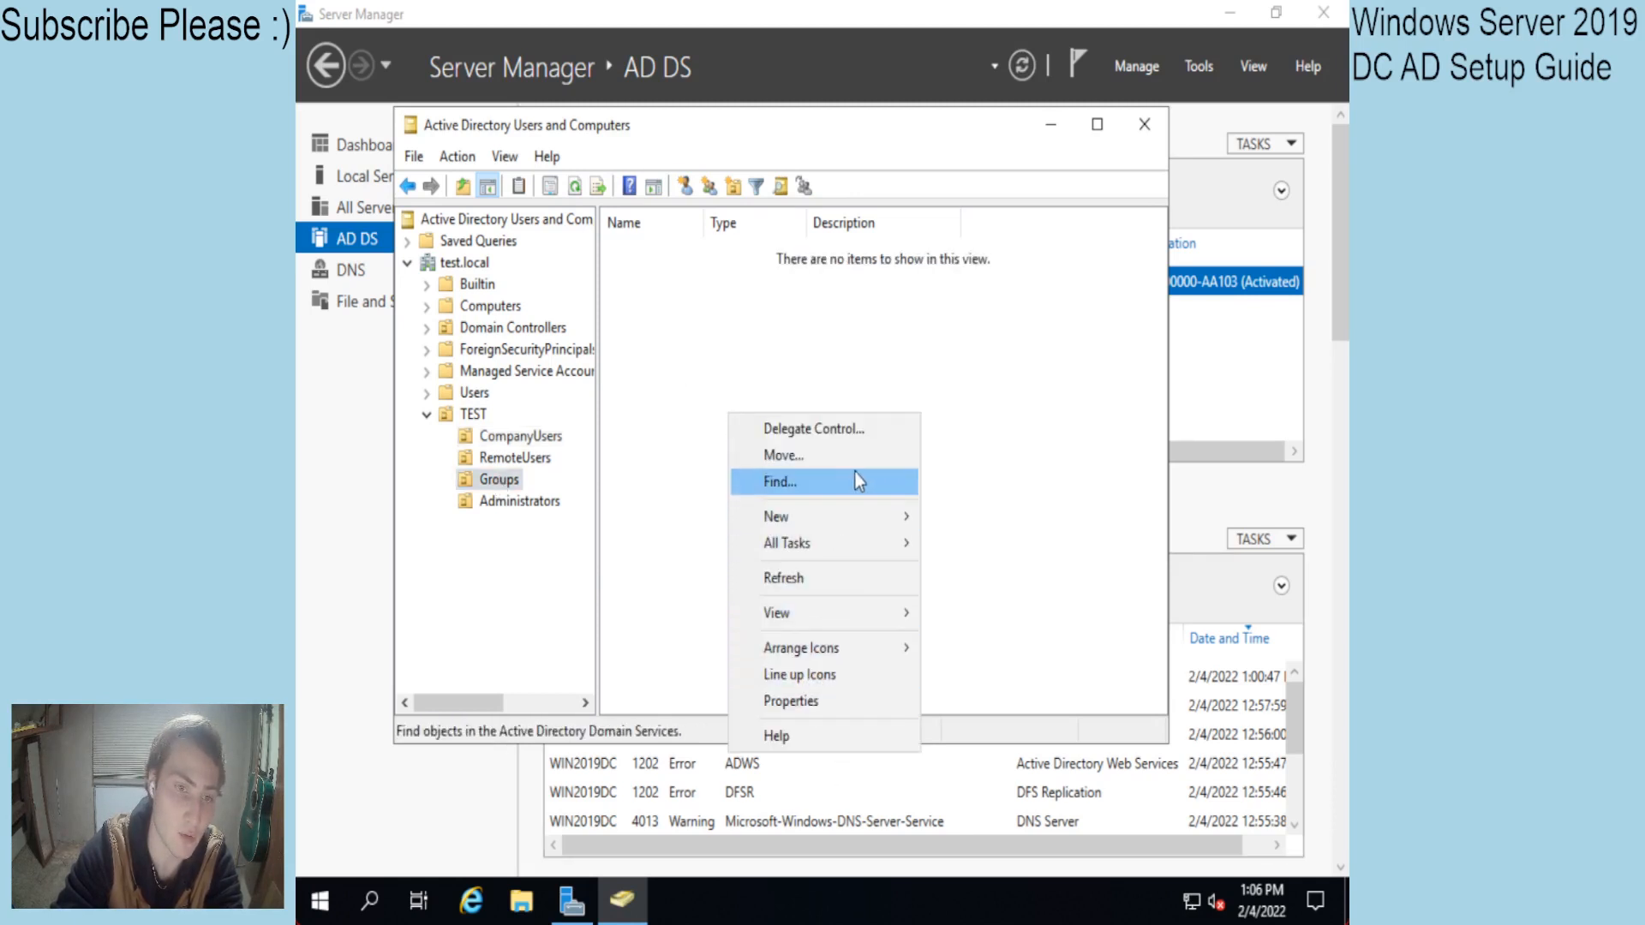
pyautogui.moveTo(891, 520)
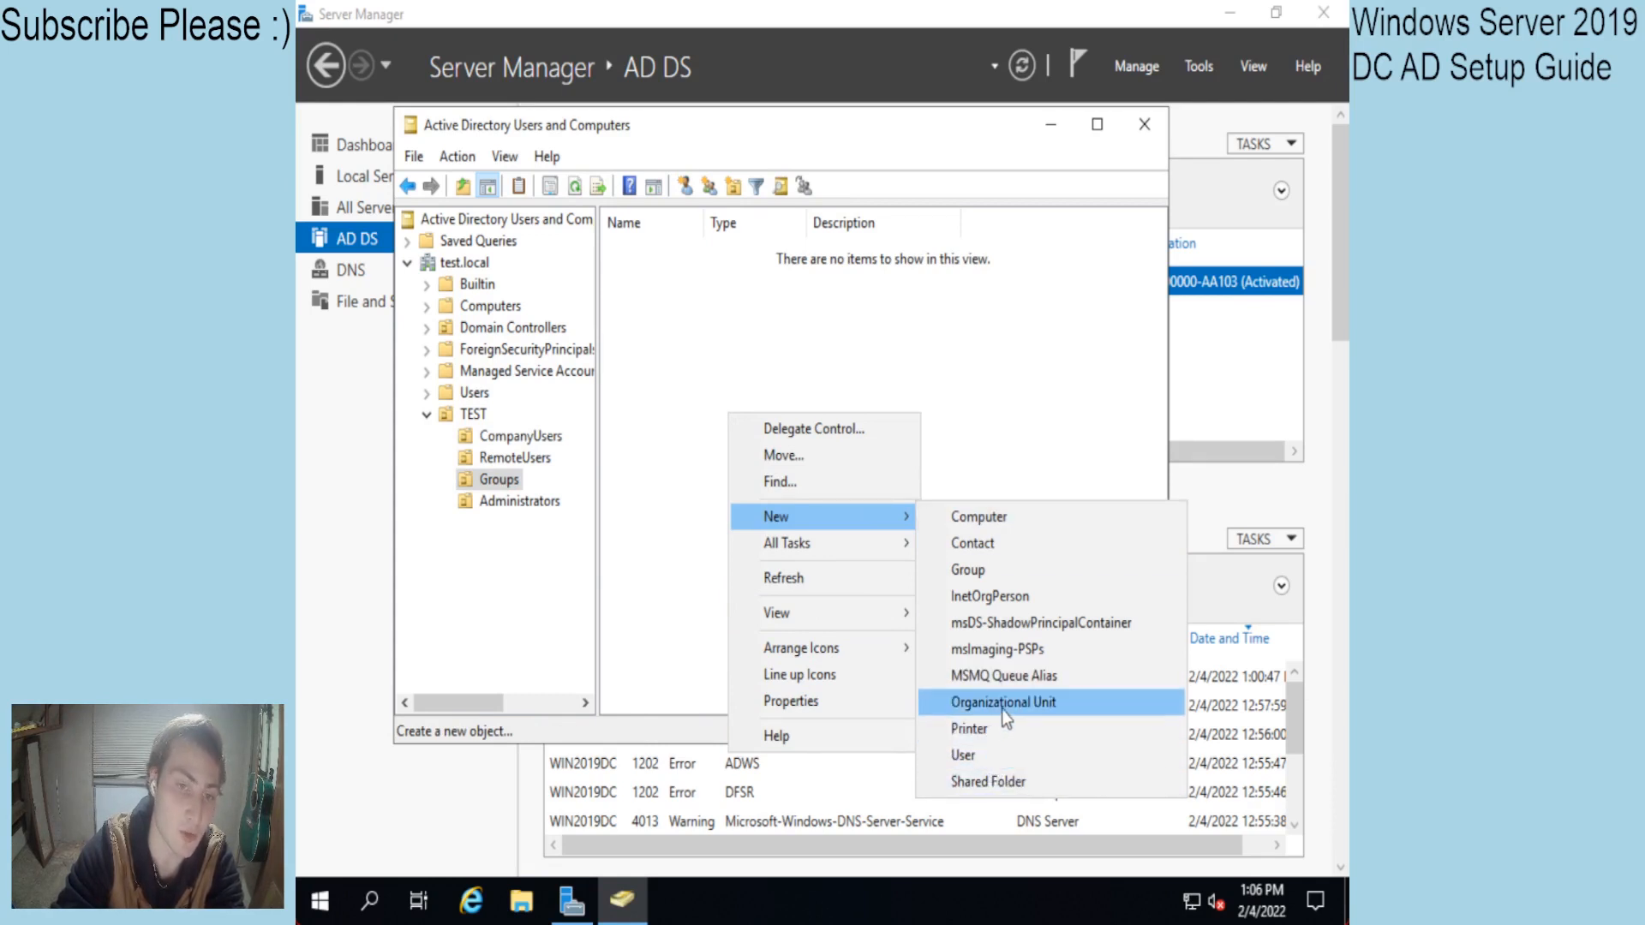
pyautogui.click(988, 567)
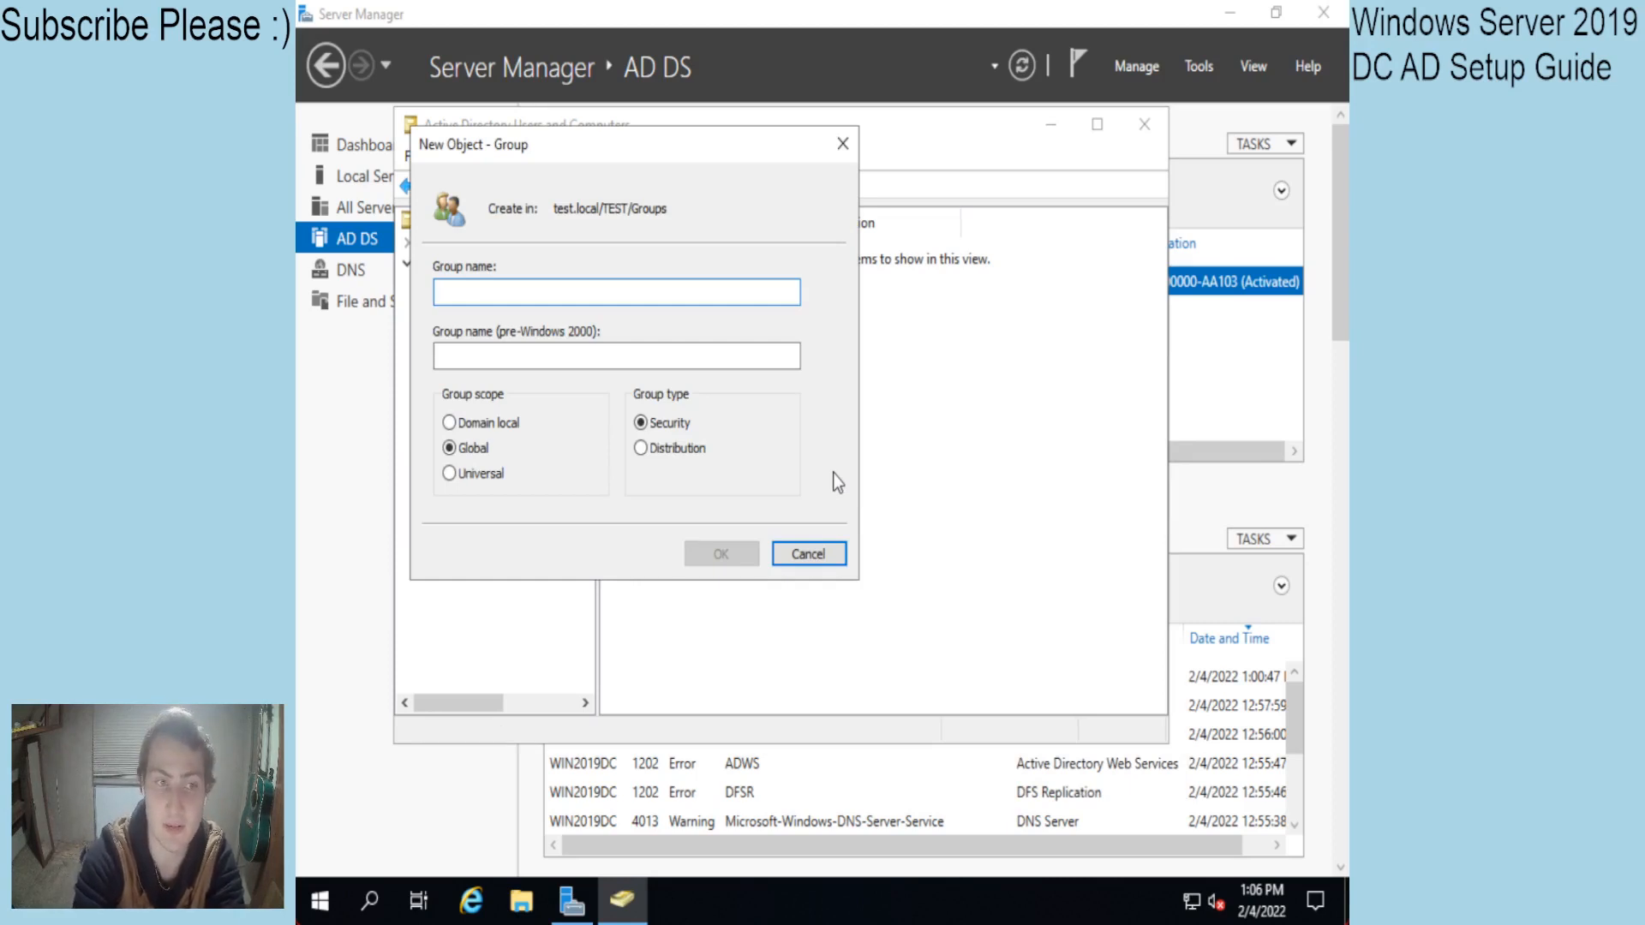
pyautogui.write('Remote')
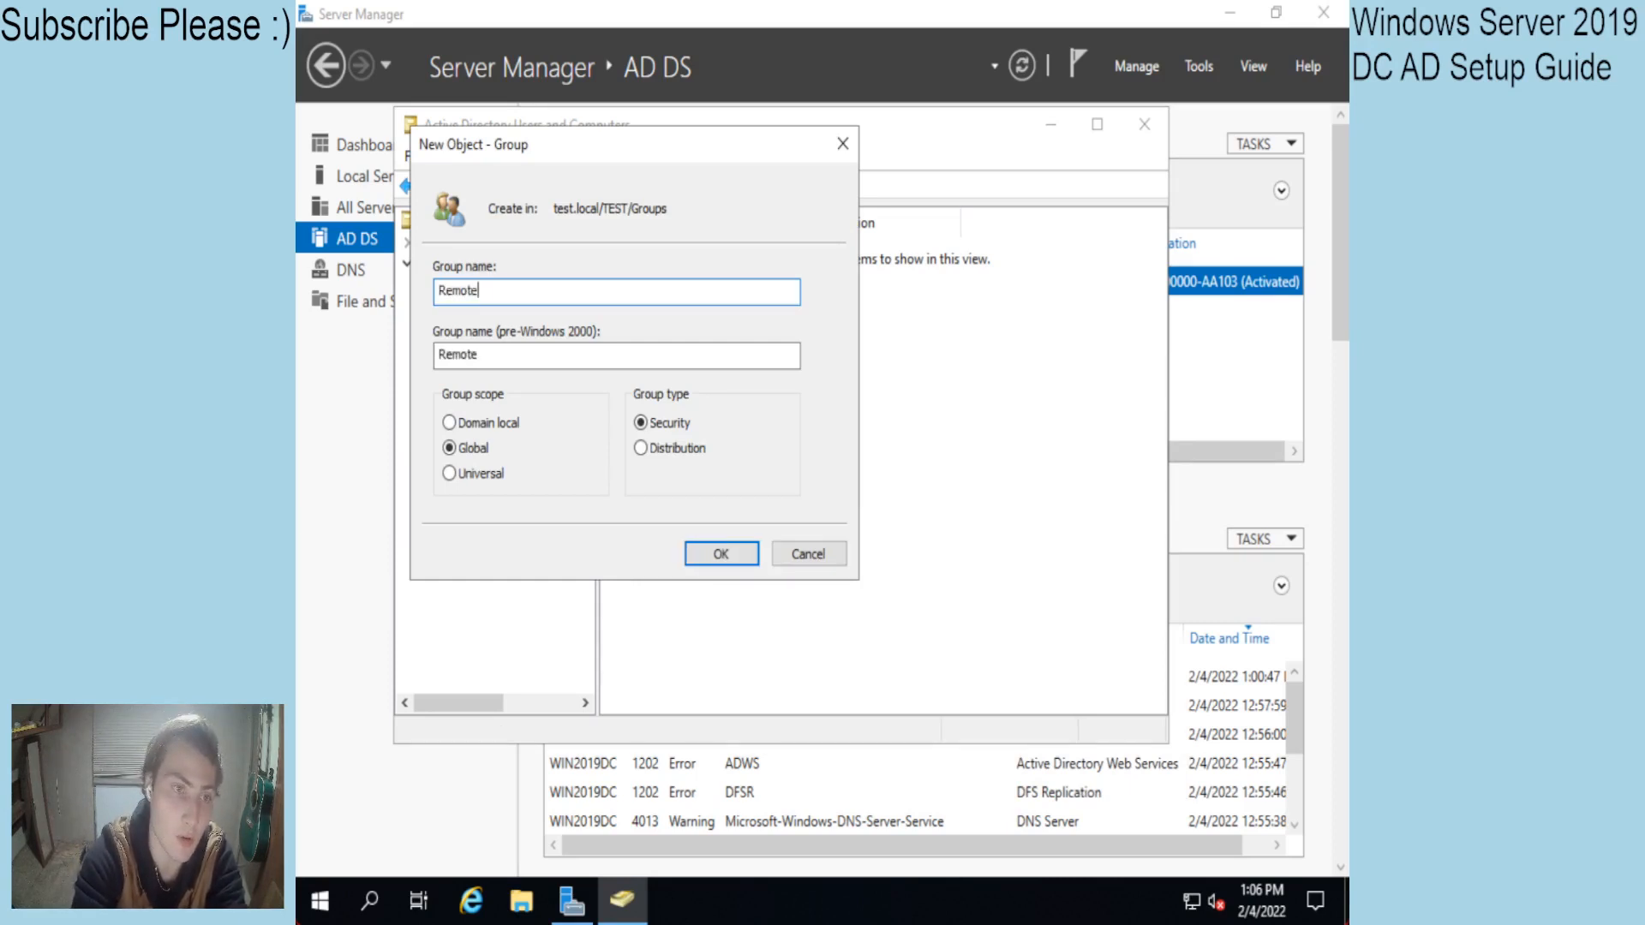
pyautogui.write('Access')
pyautogui.press('Return')
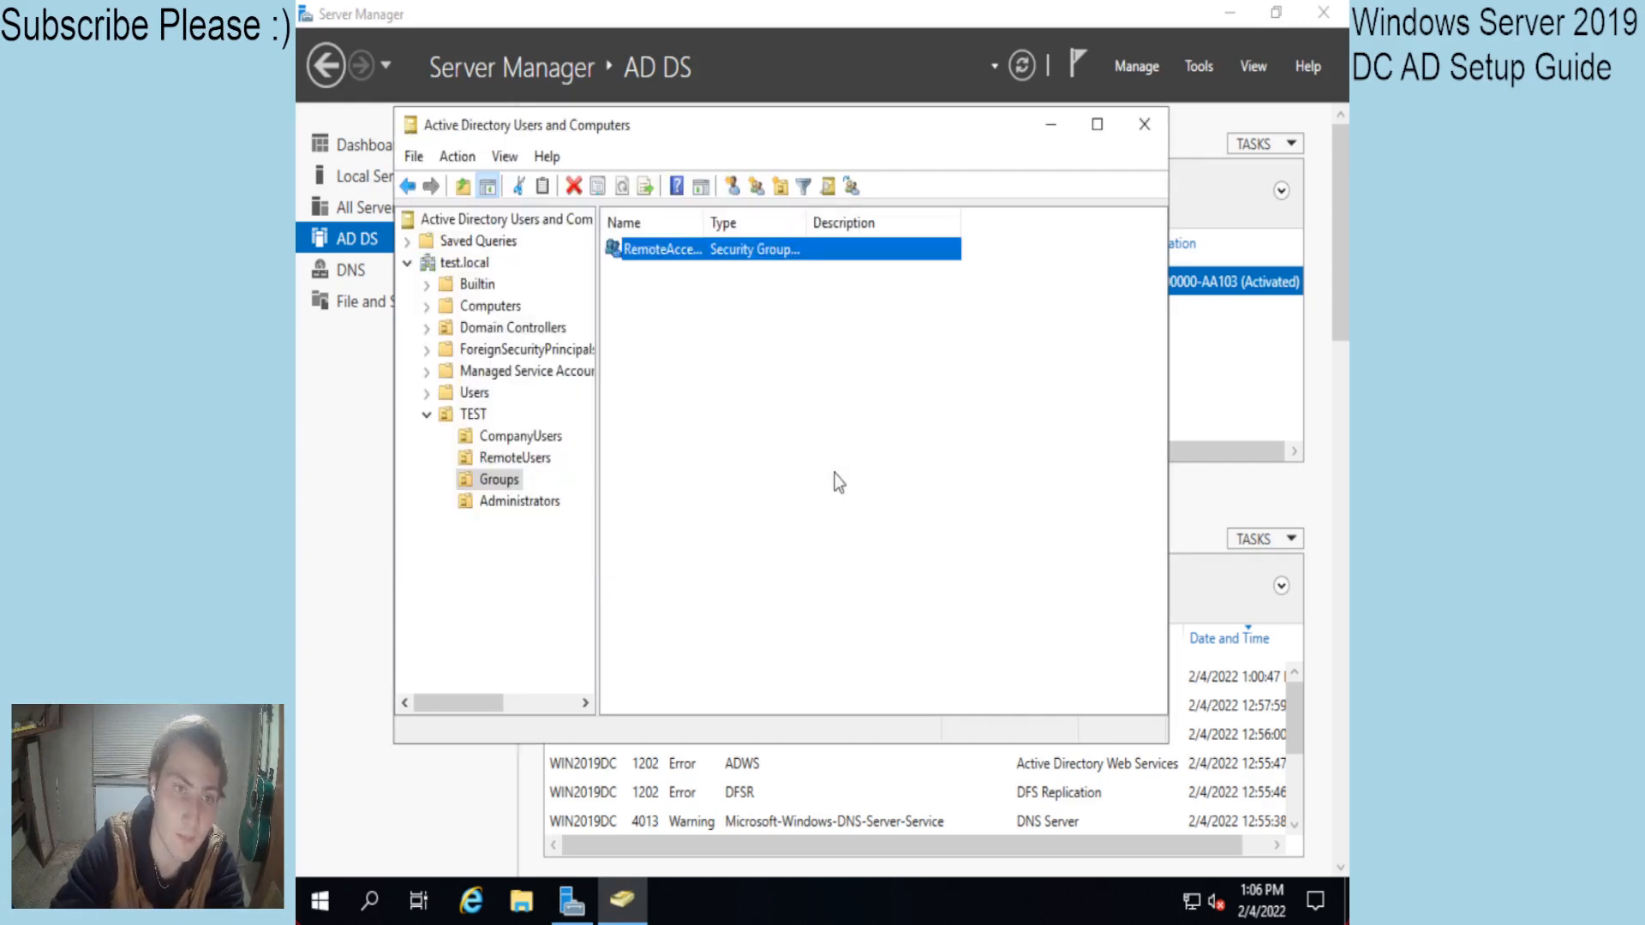
# Add the Test user, found by checking the name 'user', to RemoteAccess's members and save.
pyautogui.doubleClick(670, 250)
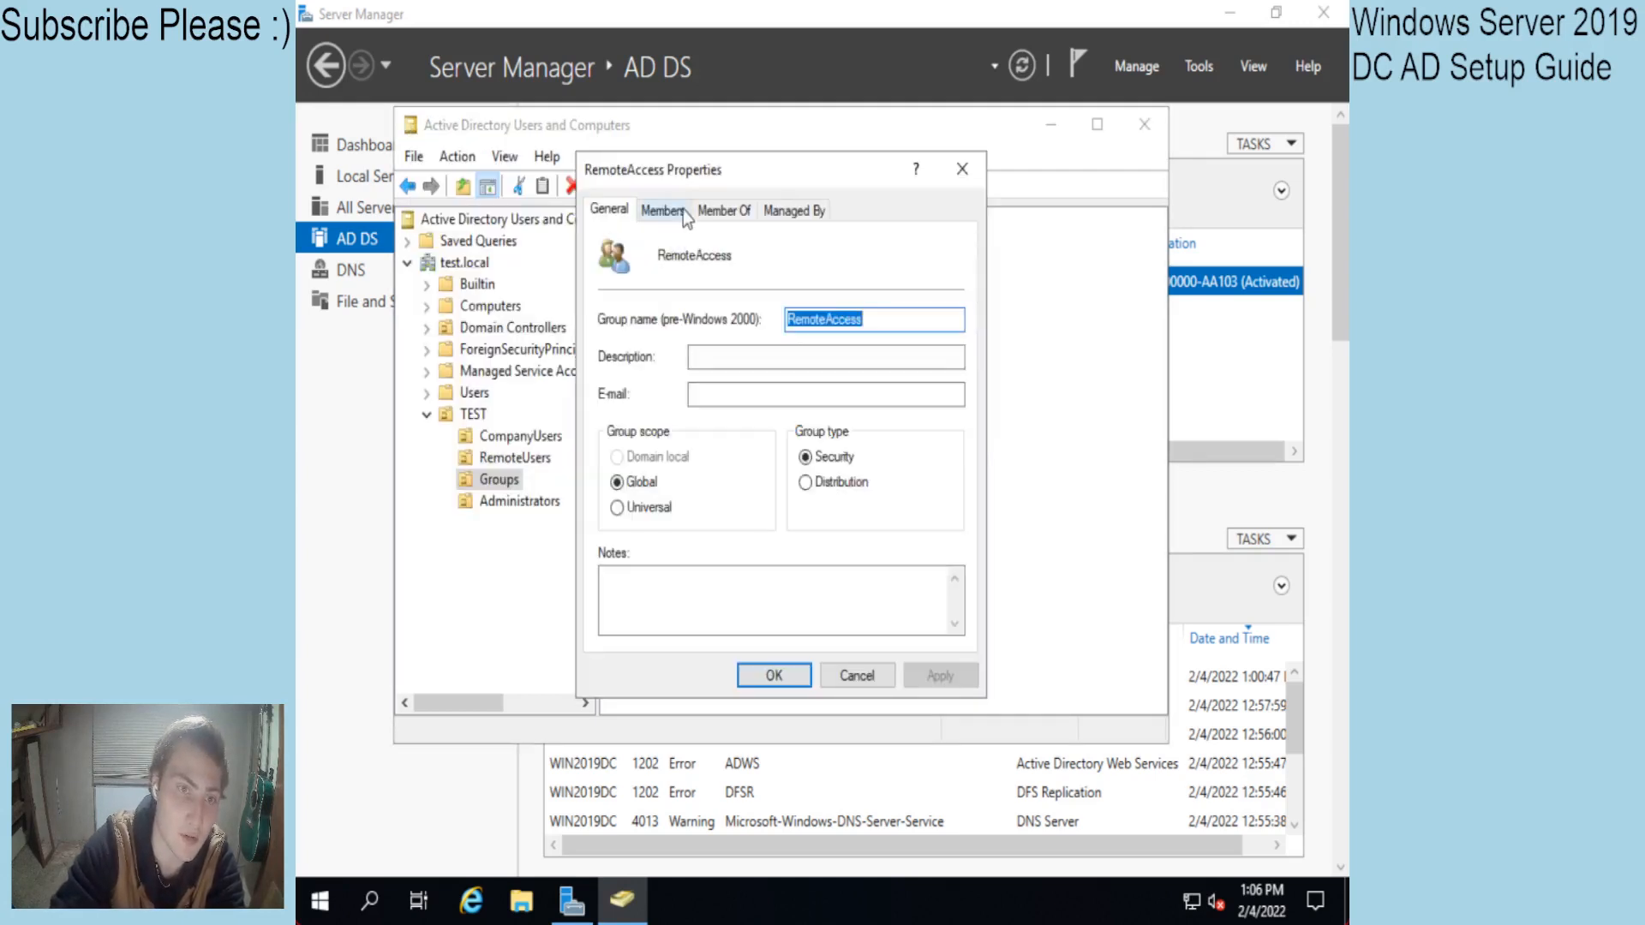
pyautogui.click(664, 210)
pyautogui.click(617, 605)
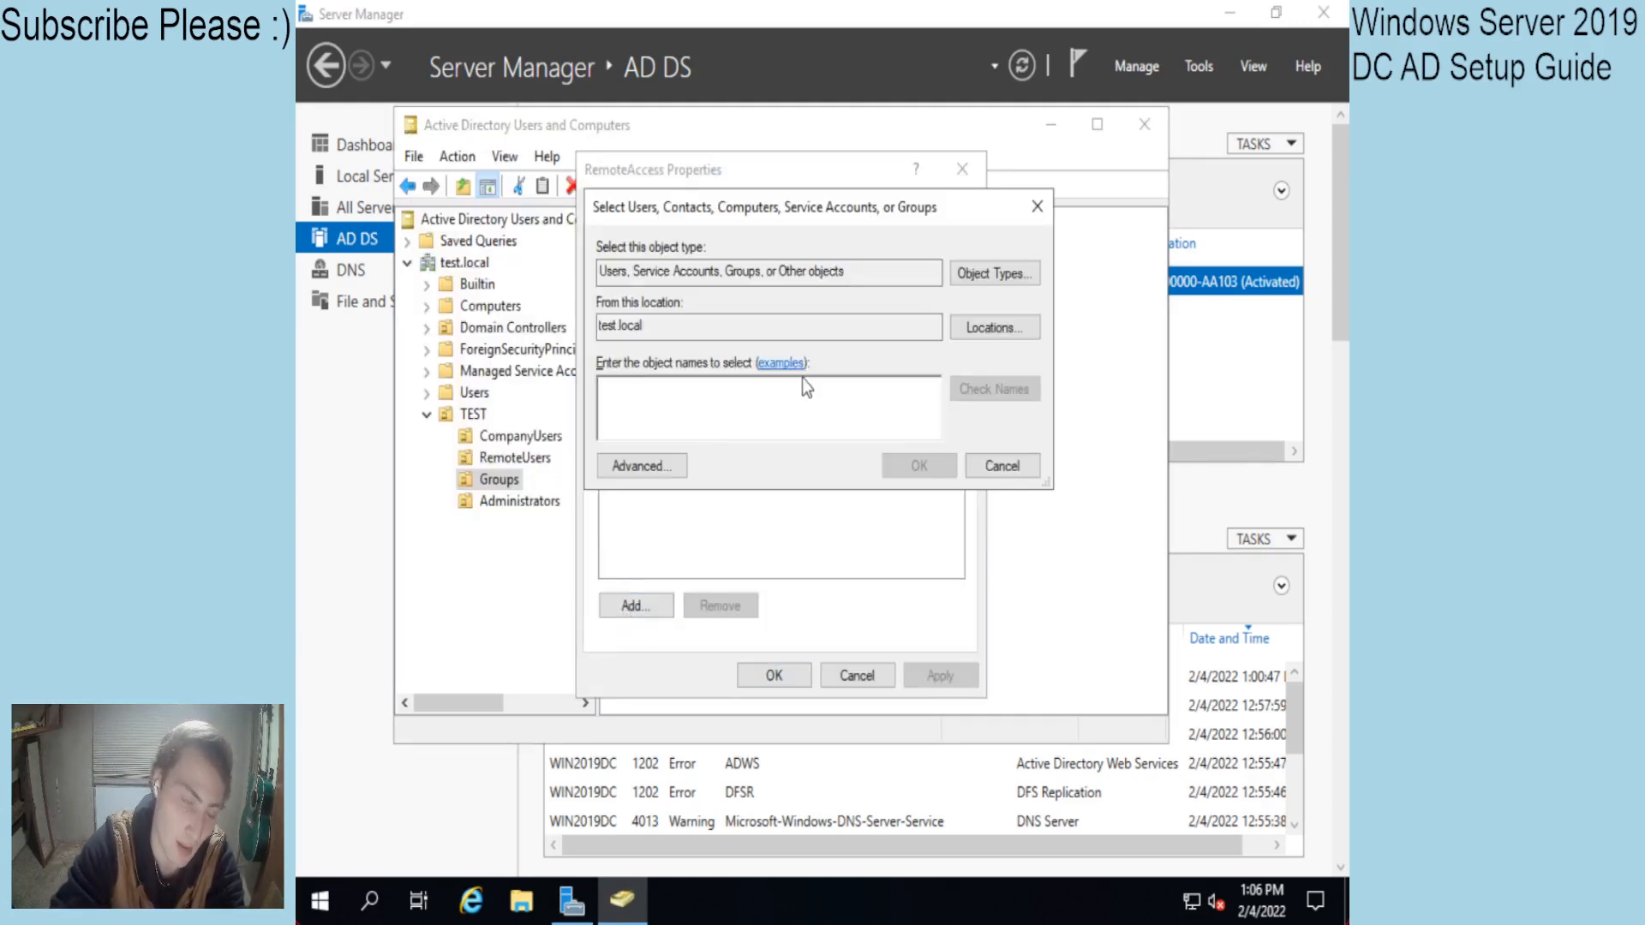
pyautogui.write('test')
pyautogui.press('BackSpace')
pyautogui.press('BackSpace')
pyautogui.press('BackSpace')
pyautogui.press('BackSpace')
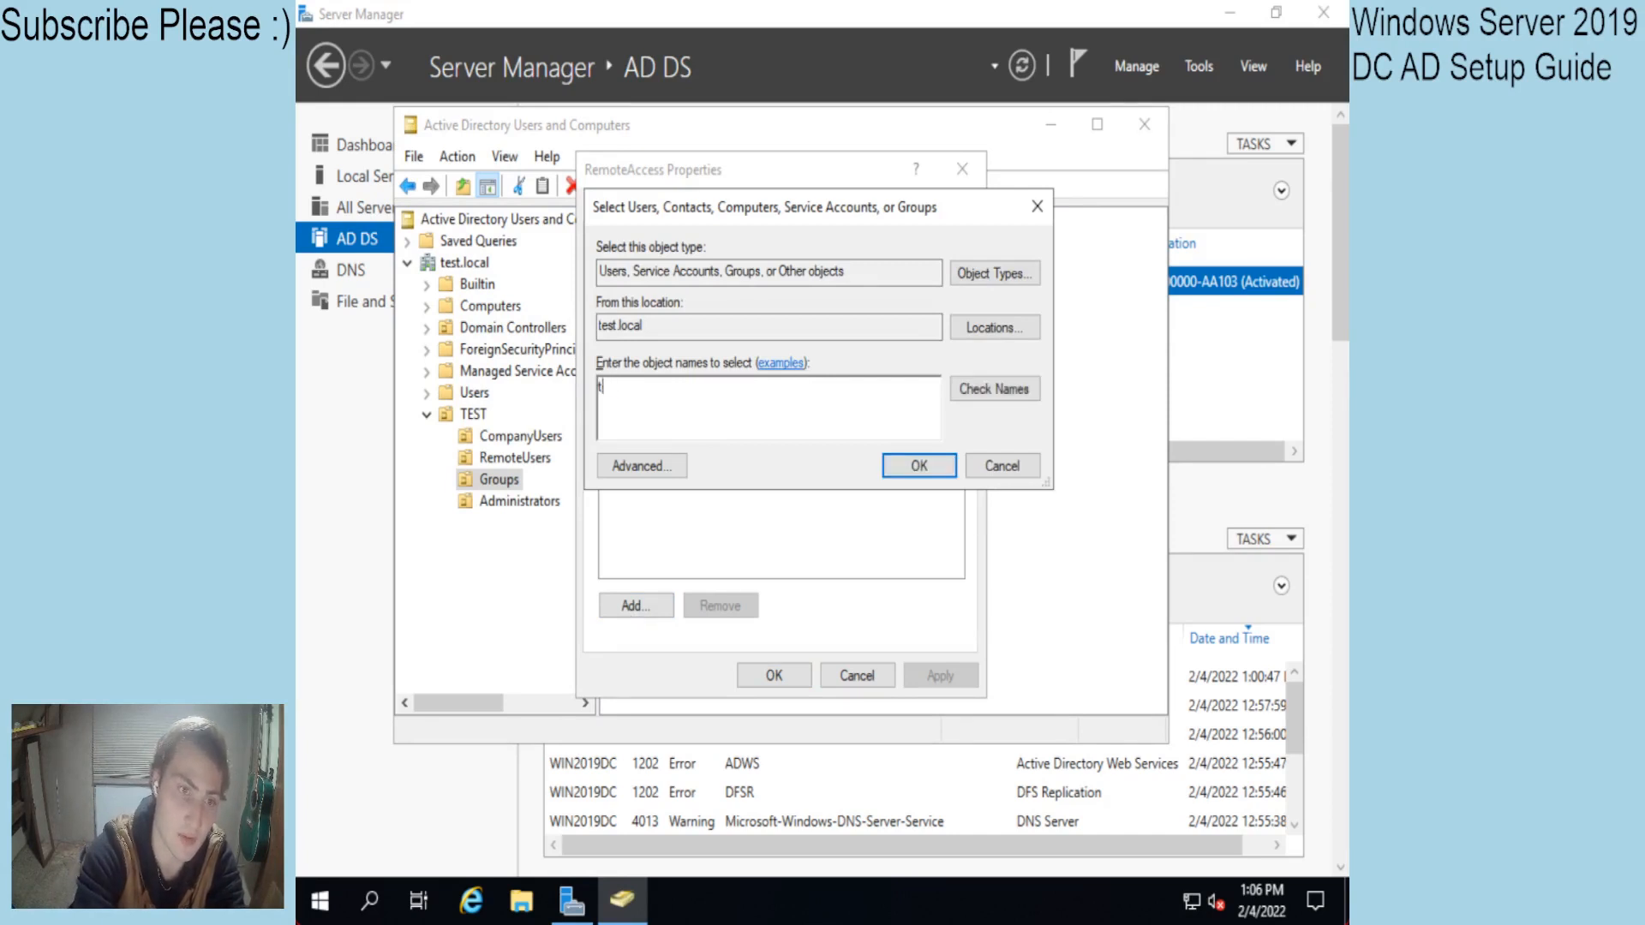
pyautogui.write('user')
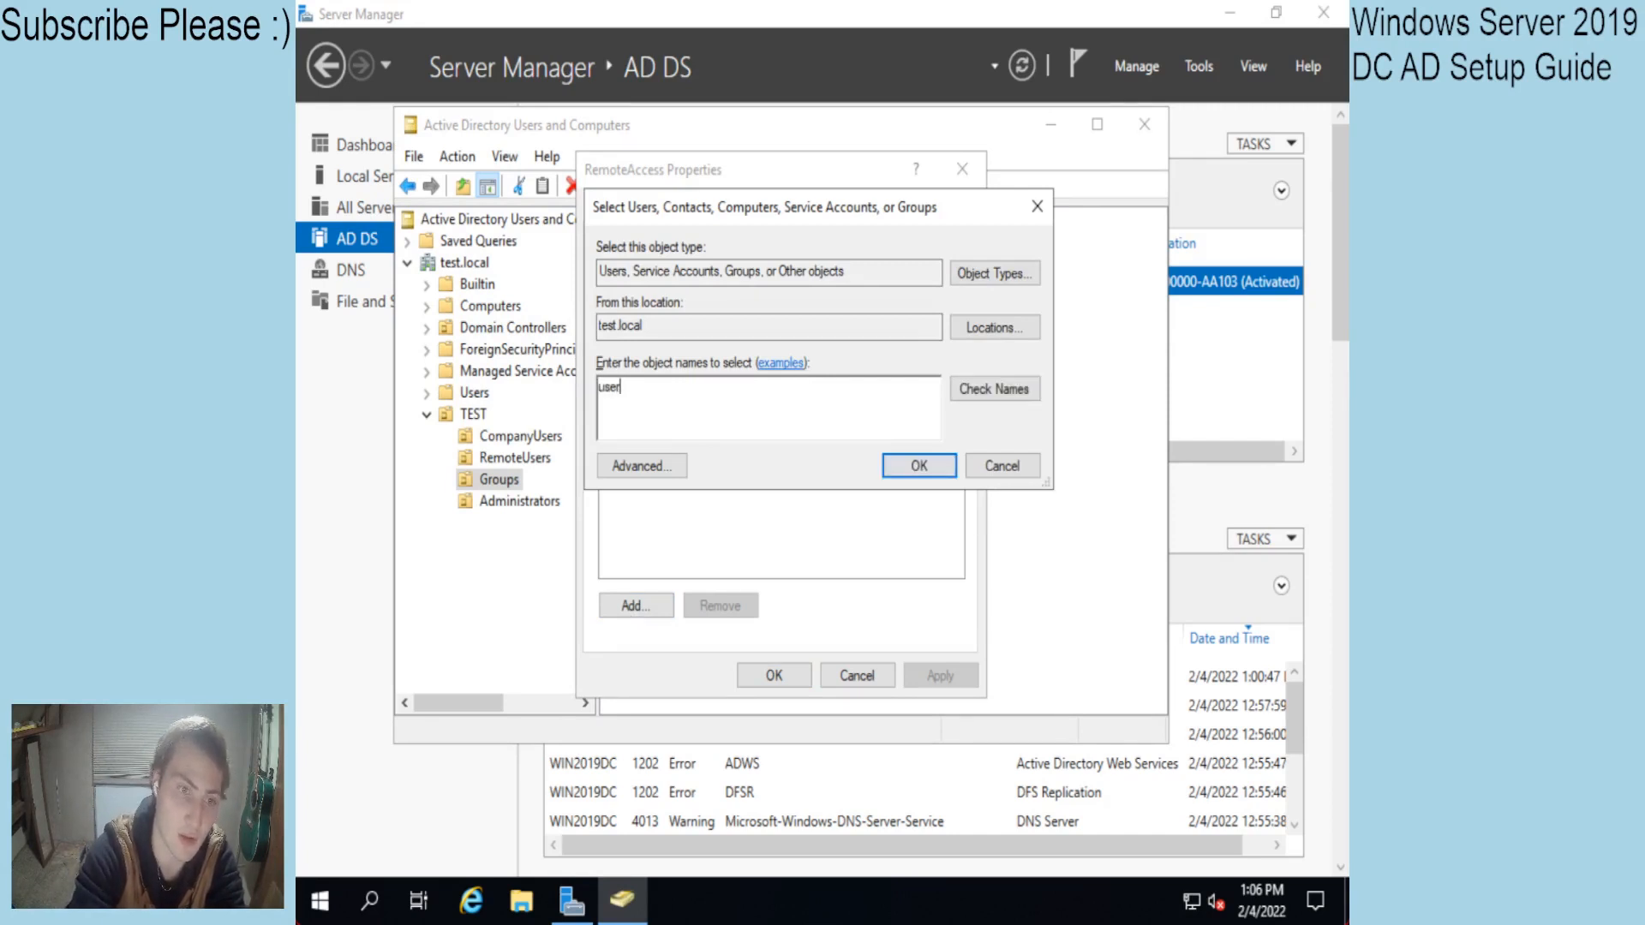
pyautogui.click(993, 390)
pyautogui.click(917, 466)
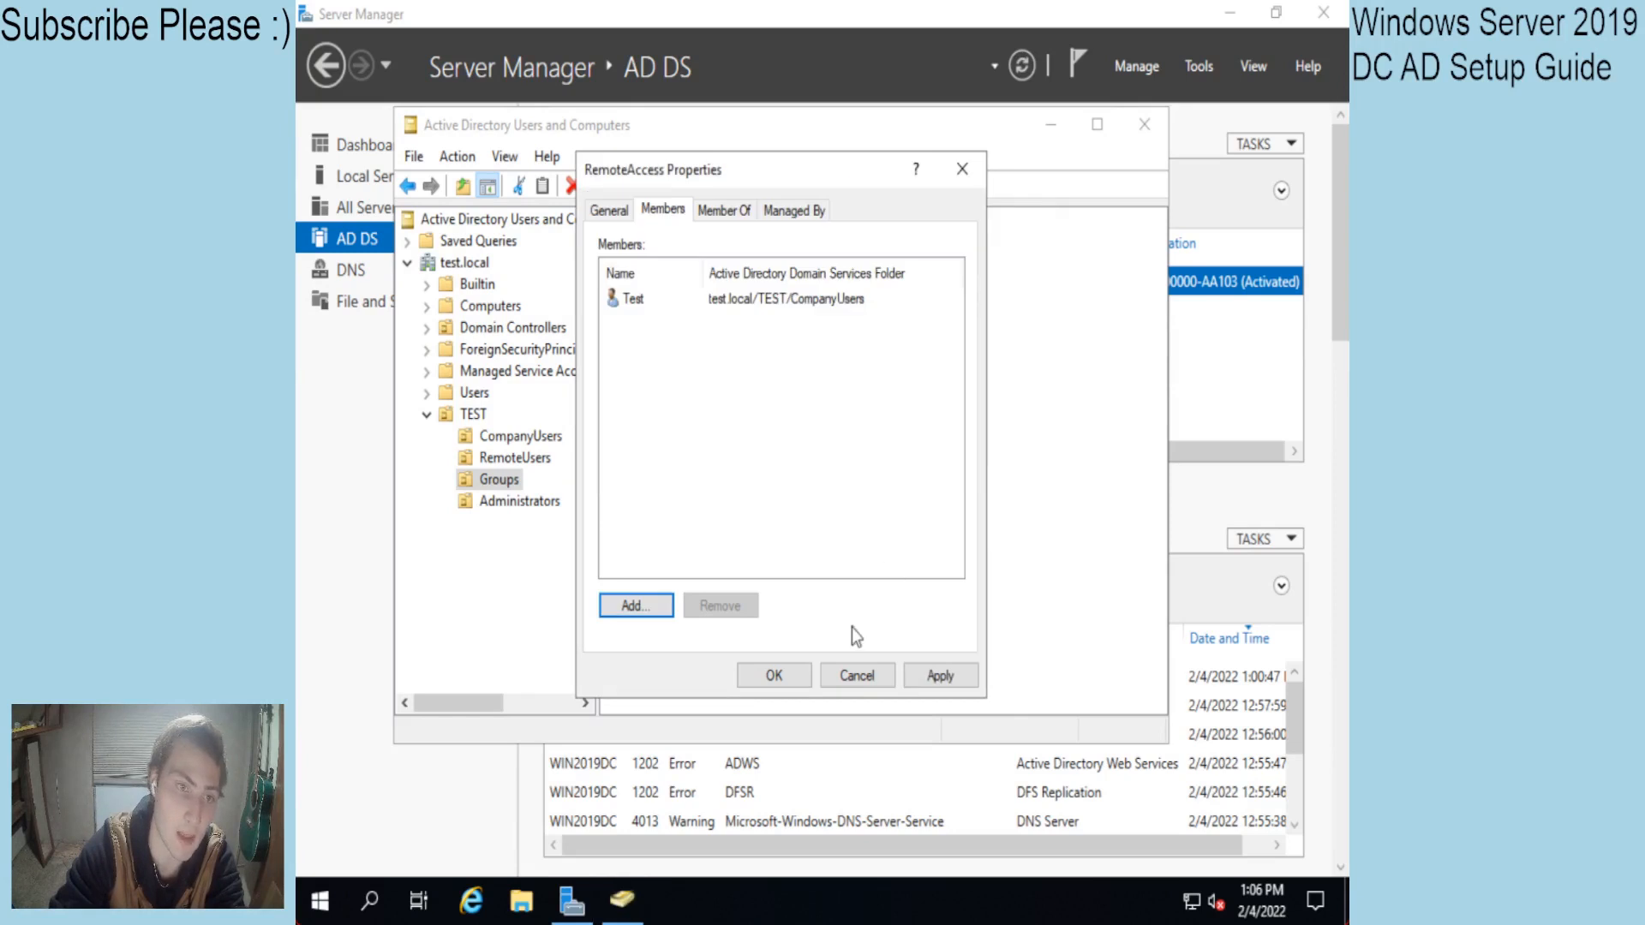
pyautogui.click(774, 676)
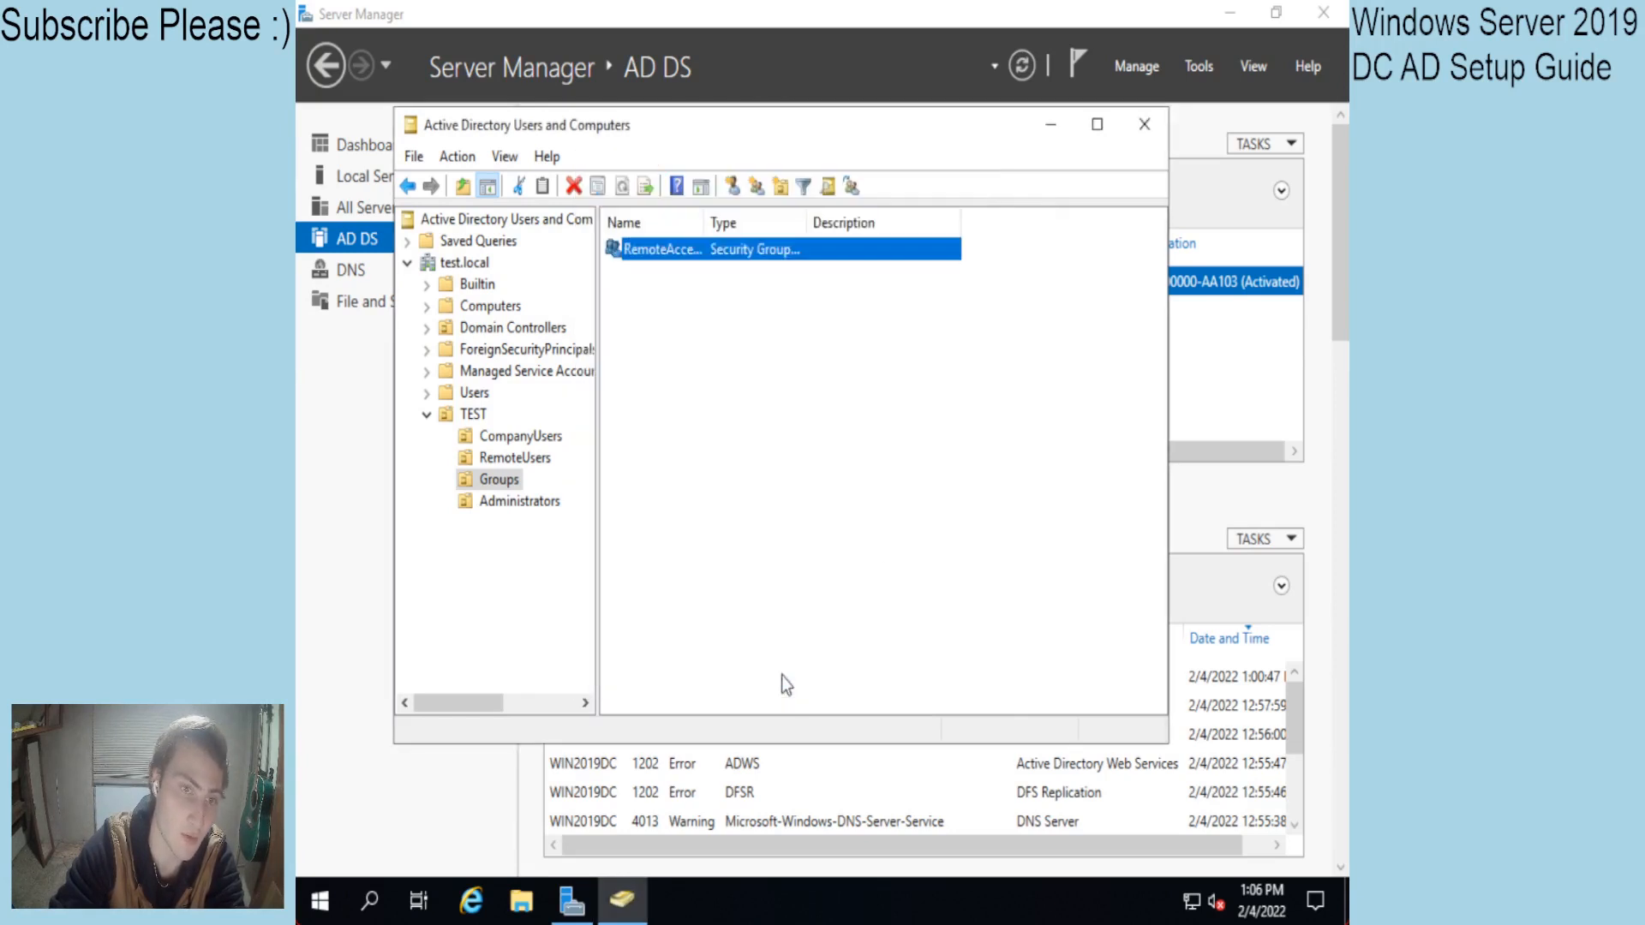
# Review RemoteAccess properties, the empty Administrators OU and TEST's four sub-OUs, then close the console.
pyautogui.doubleClick(674, 259)
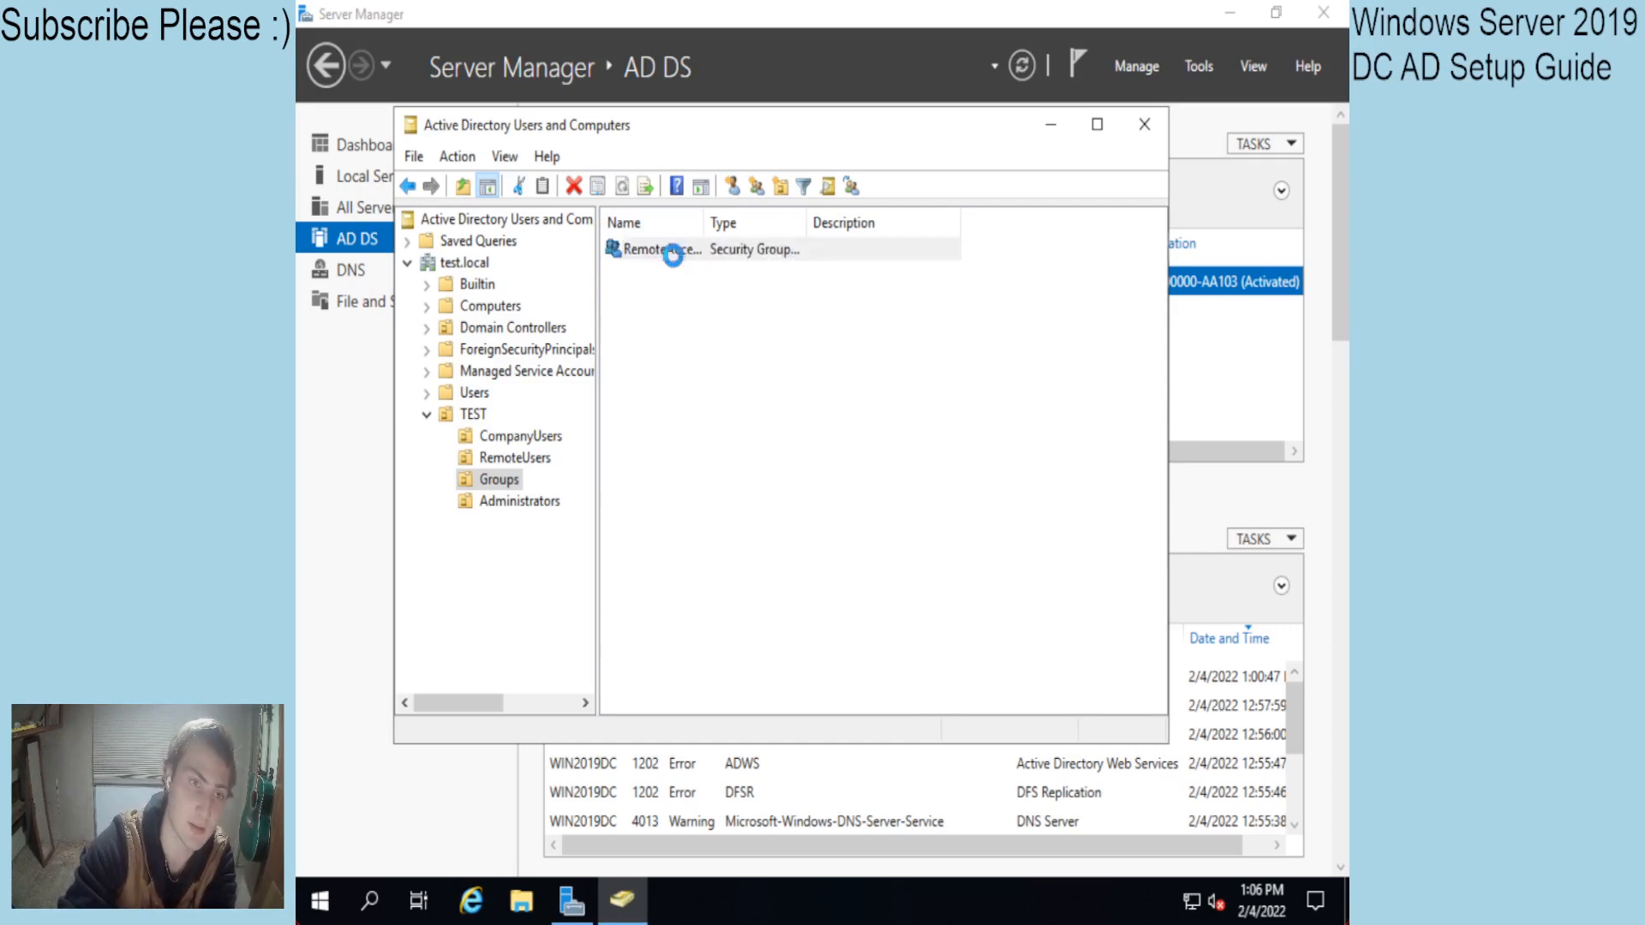
pyautogui.click(962, 169)
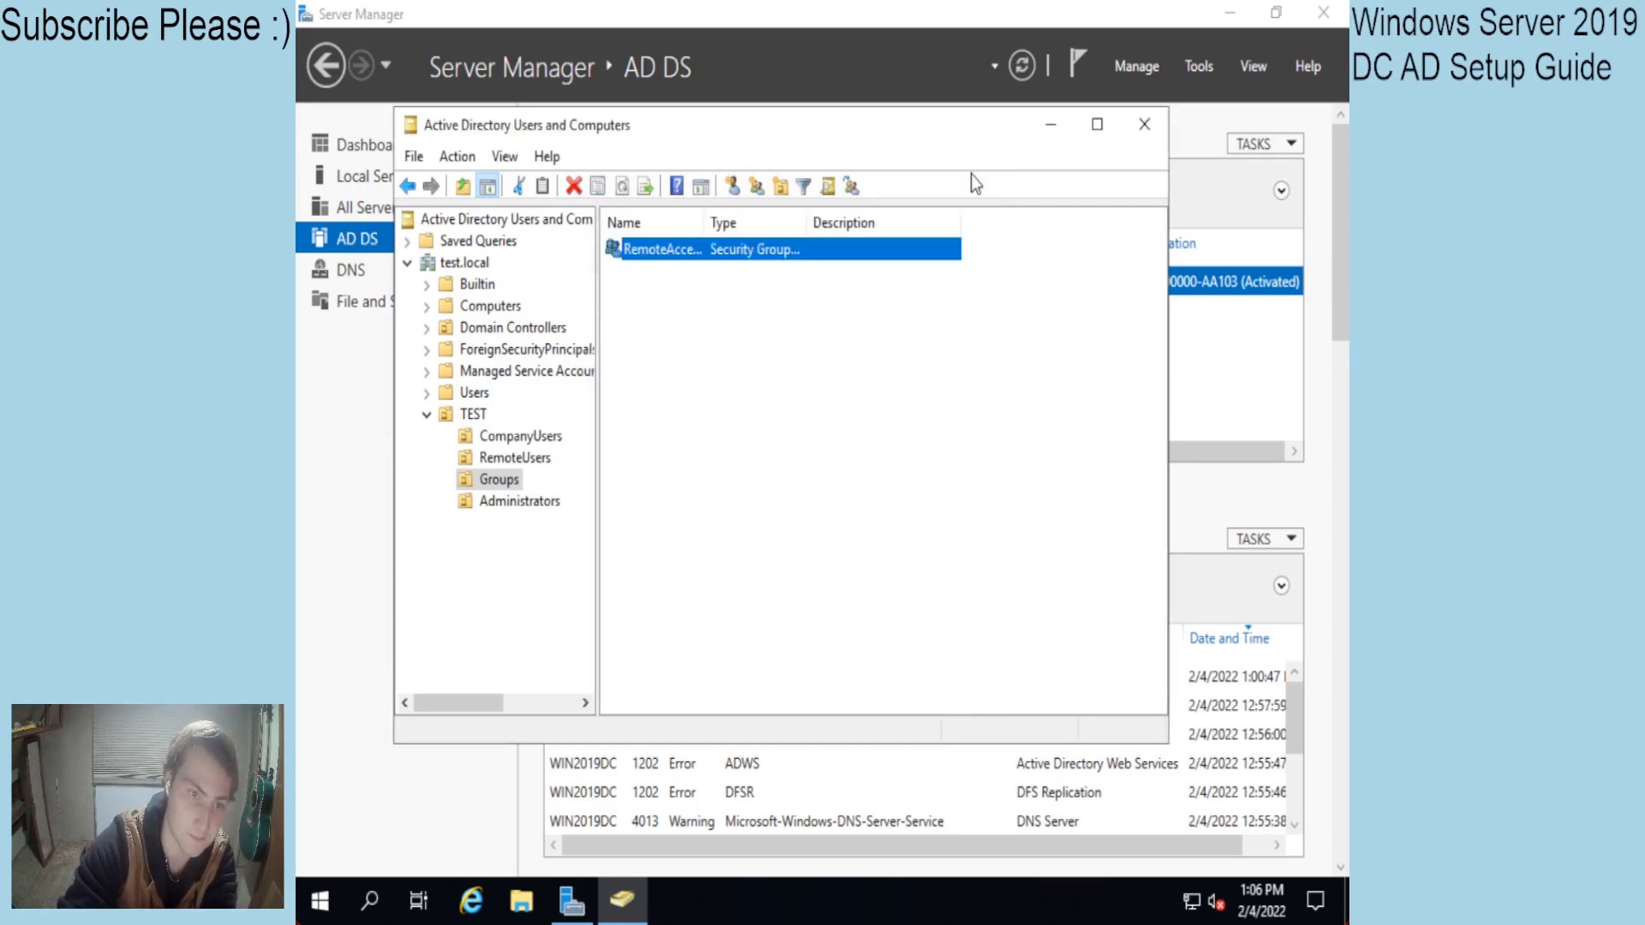
pyautogui.click(820, 335)
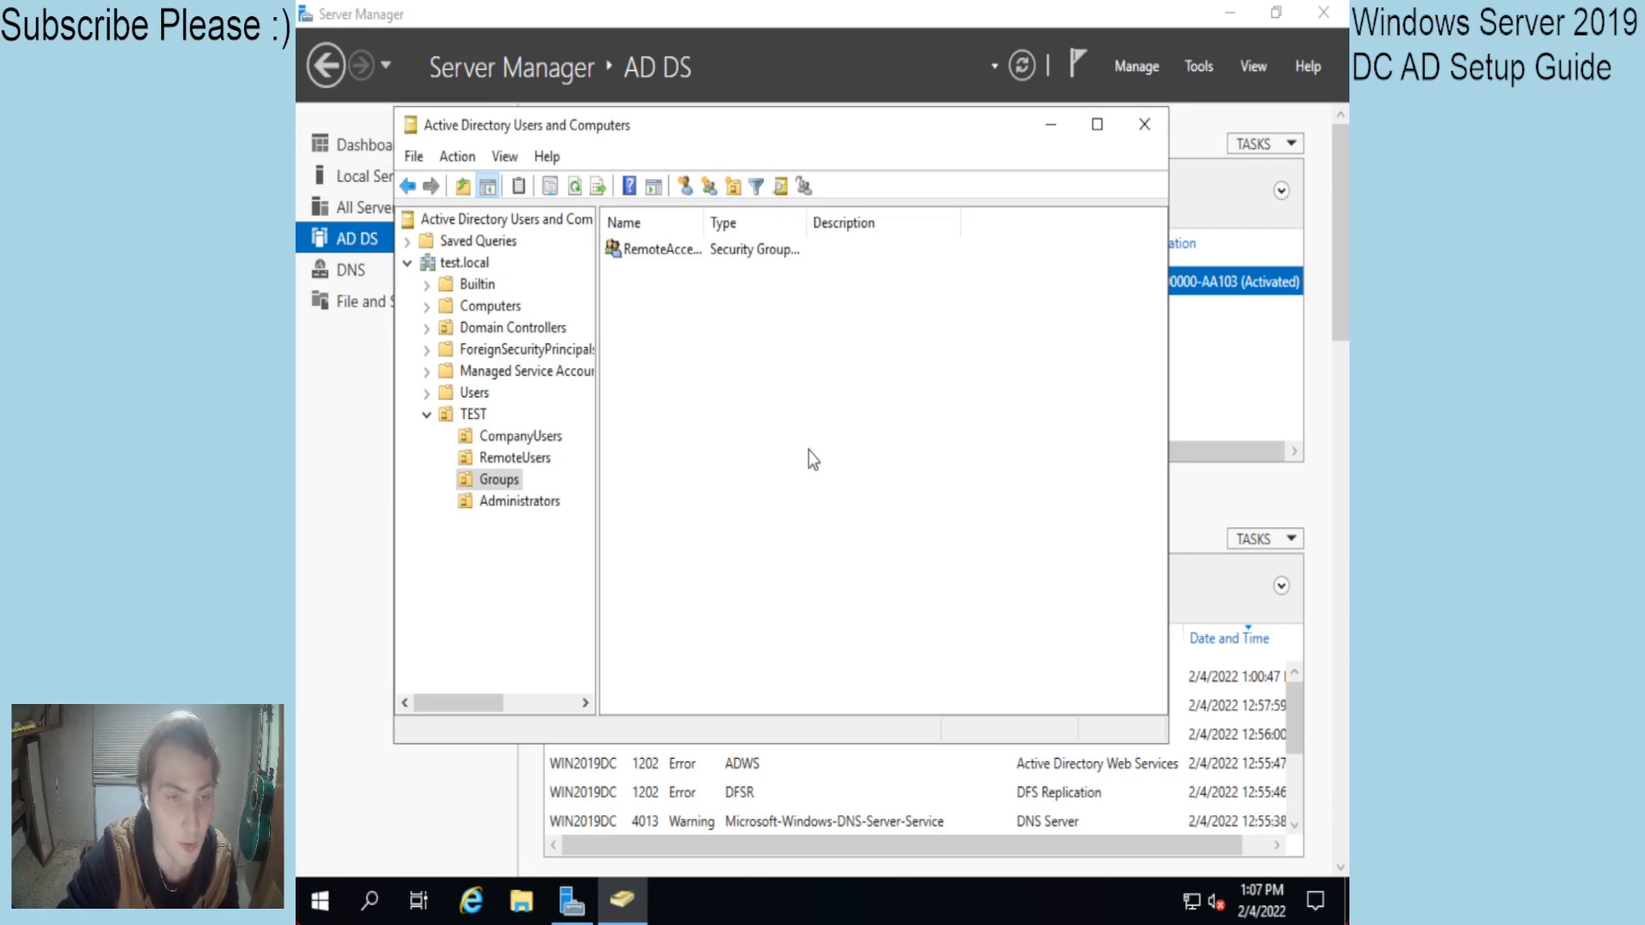
pyautogui.click(507, 502)
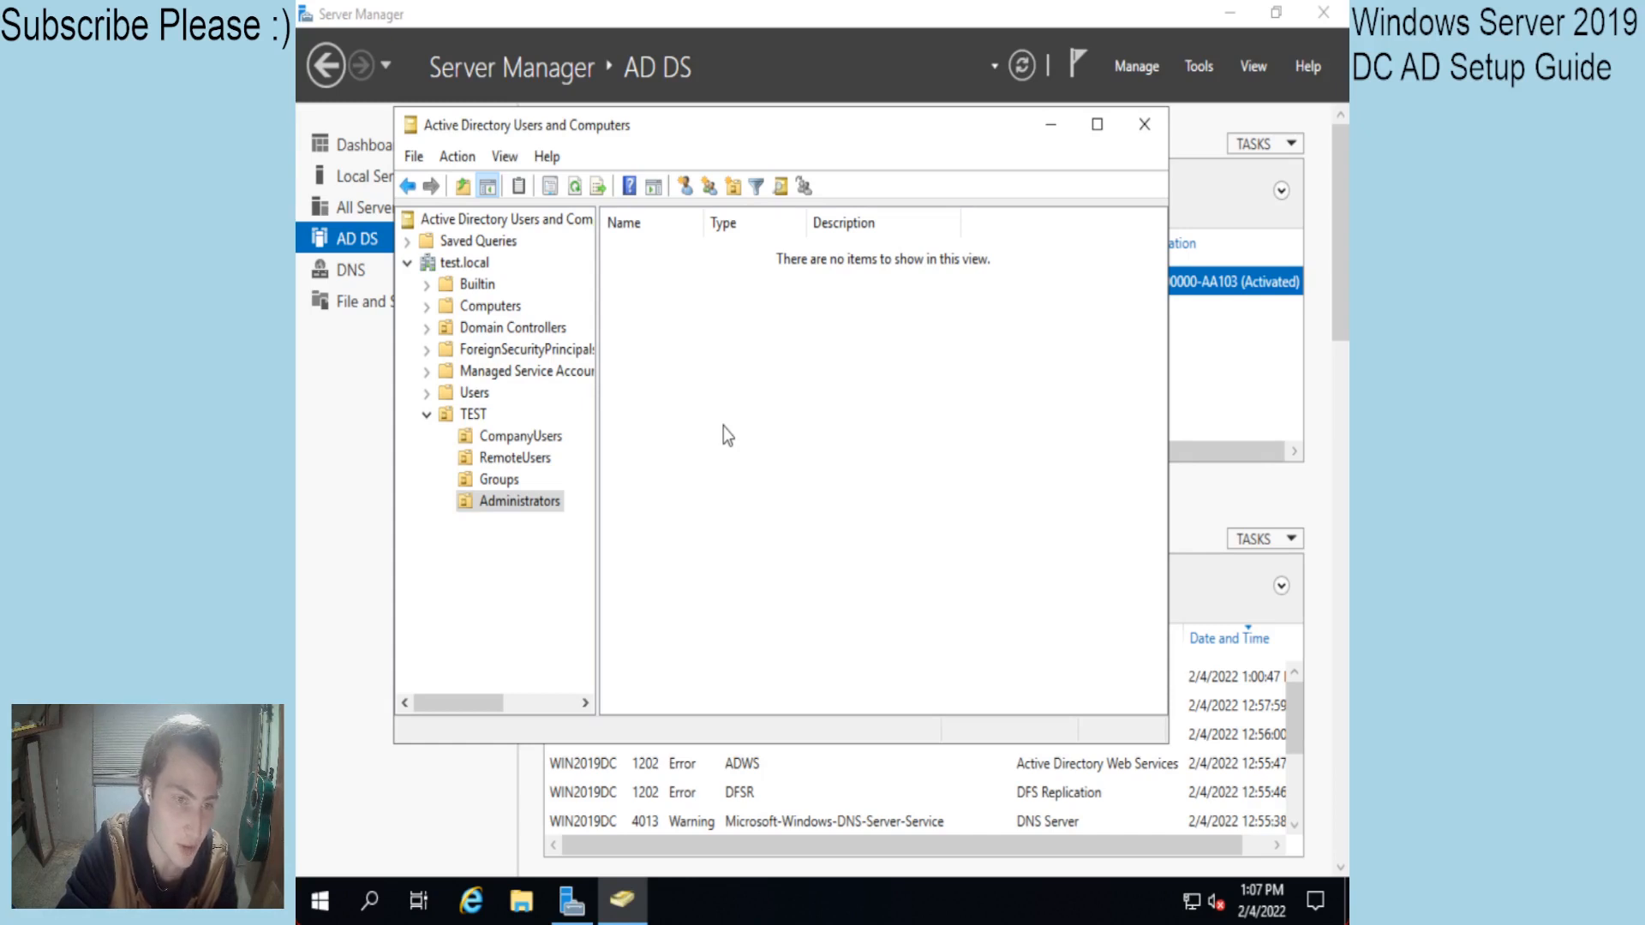
pyautogui.click(427, 416)
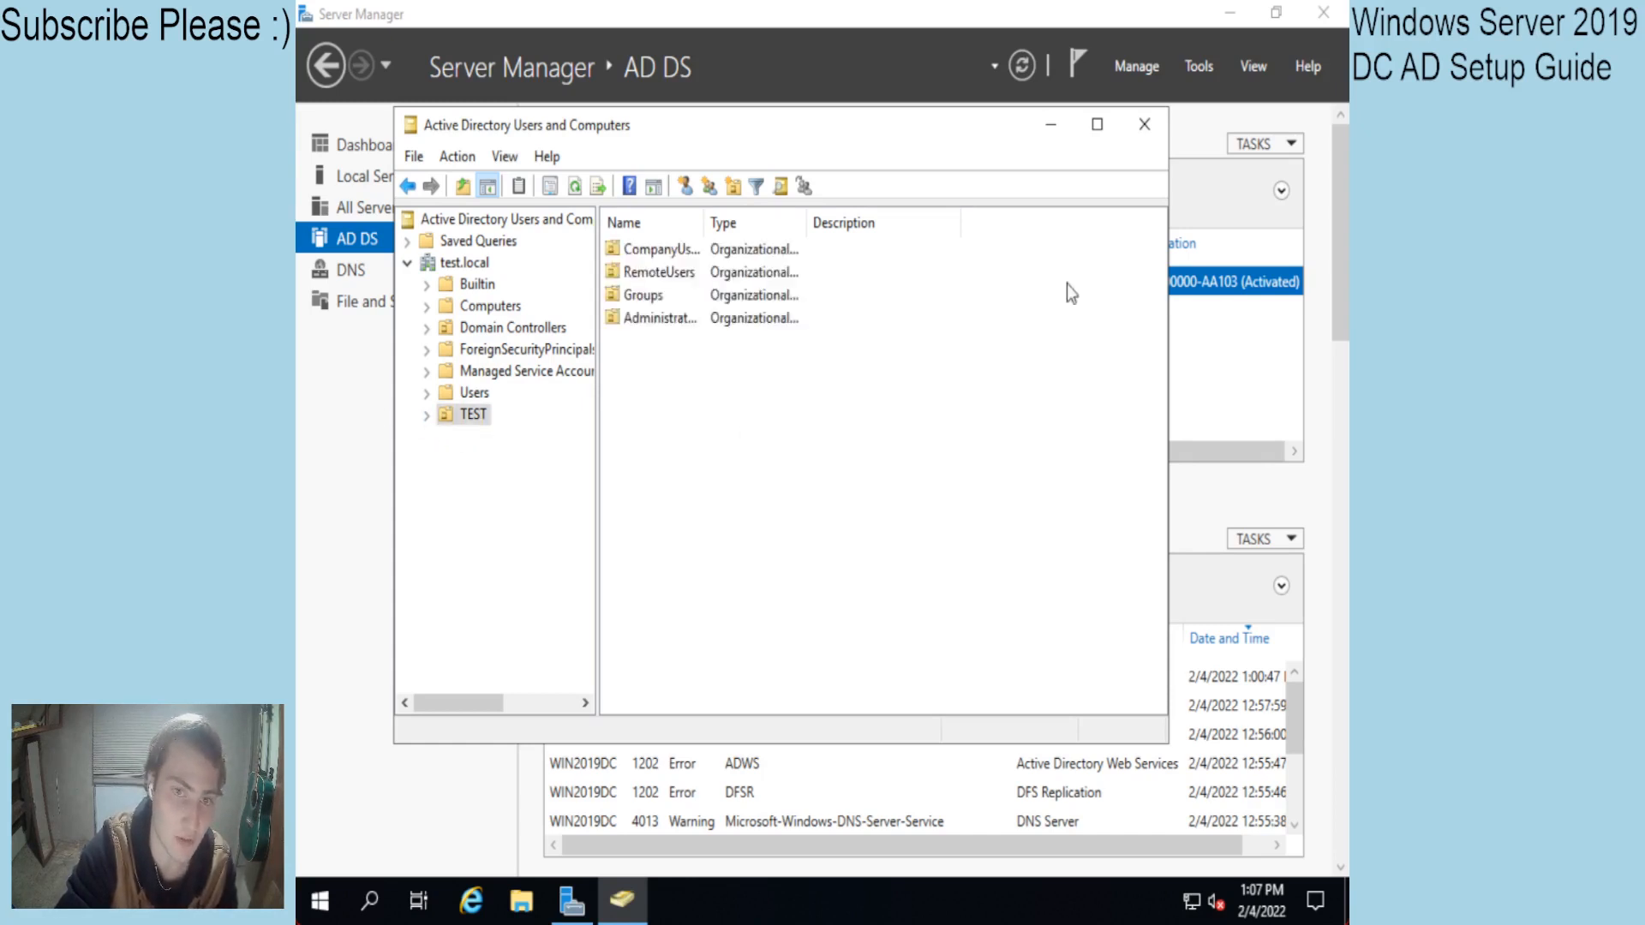
pyautogui.click(1143, 125)
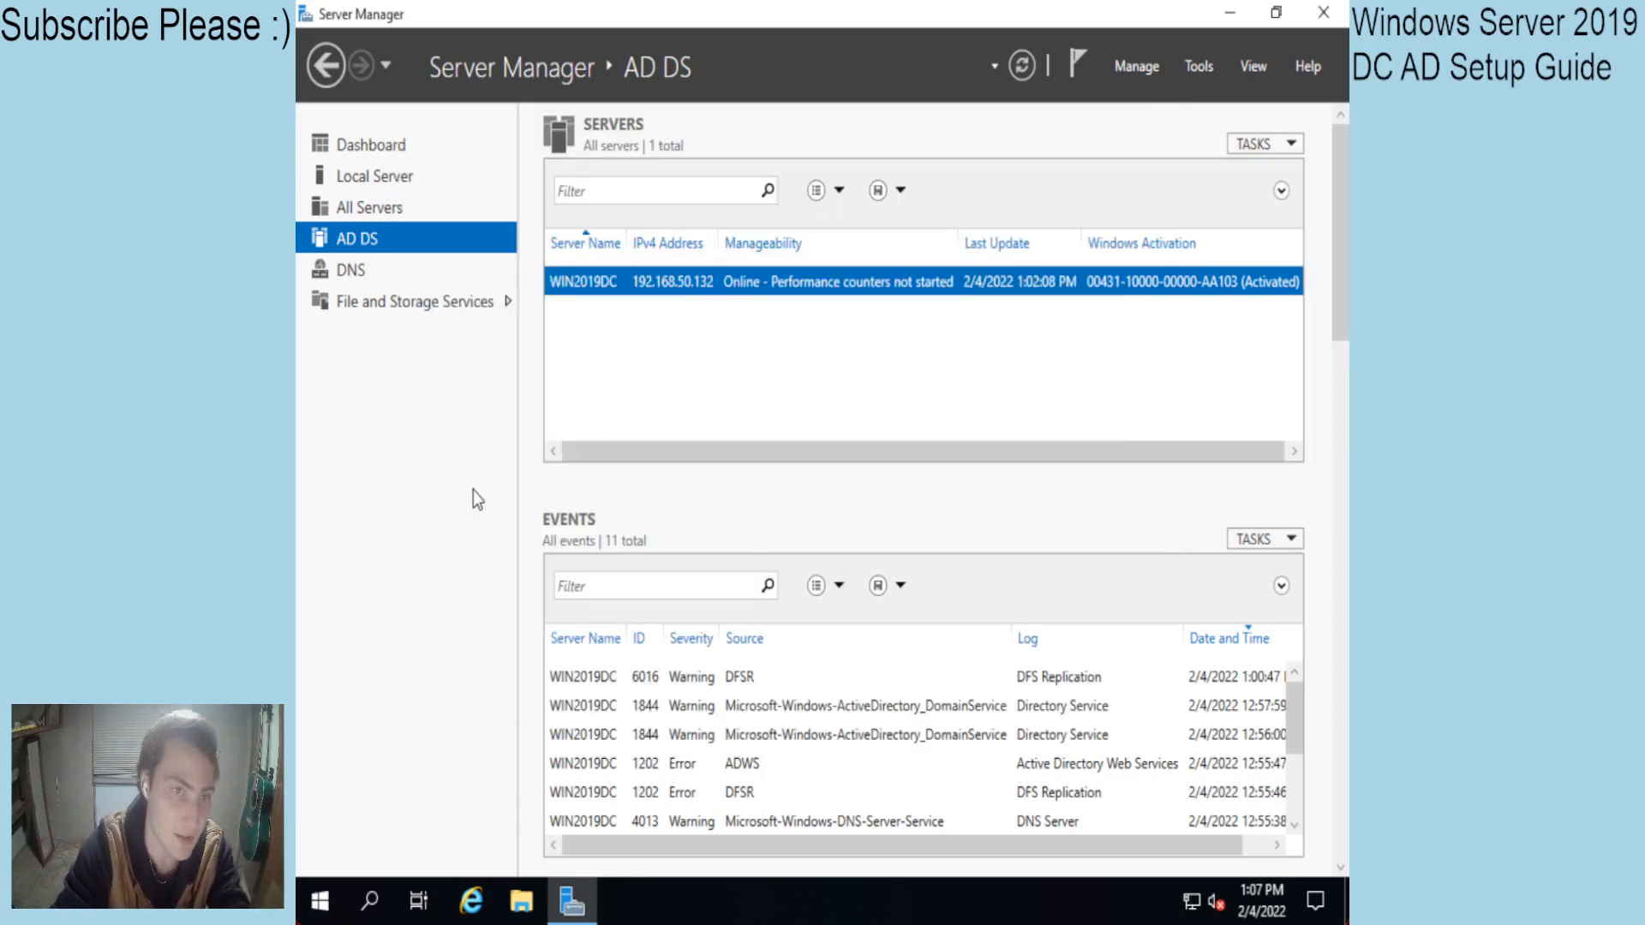
# Move through Dashboard, All Servers and AD DS, ending on the Local Server page.
pyautogui.click(433, 146)
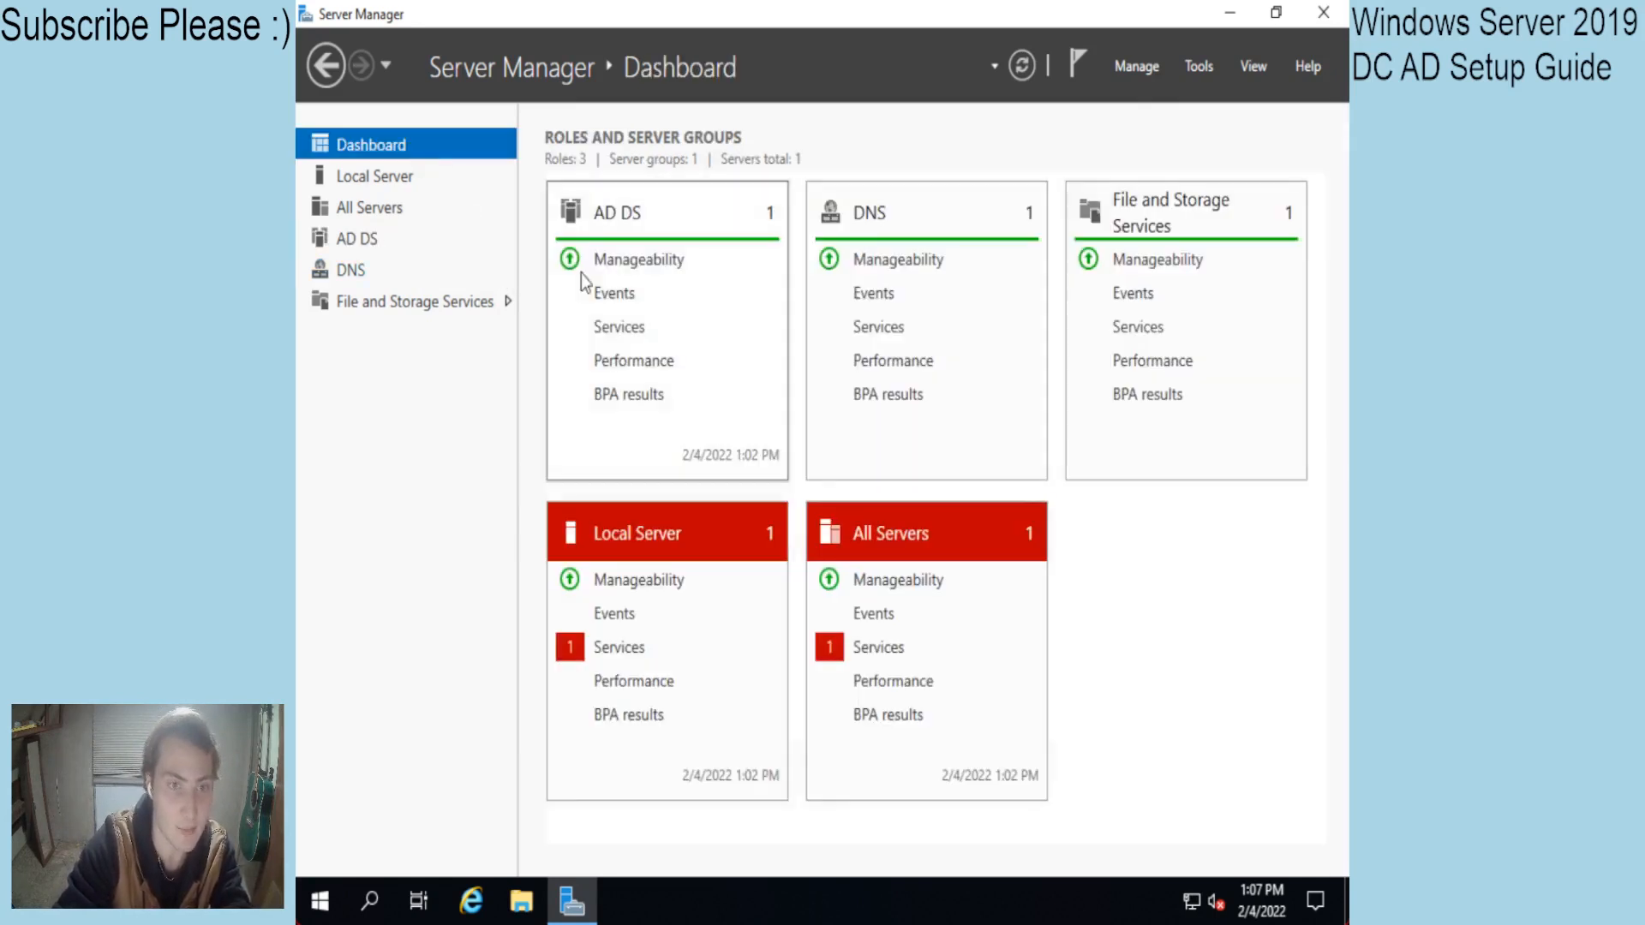
pyautogui.click(387, 210)
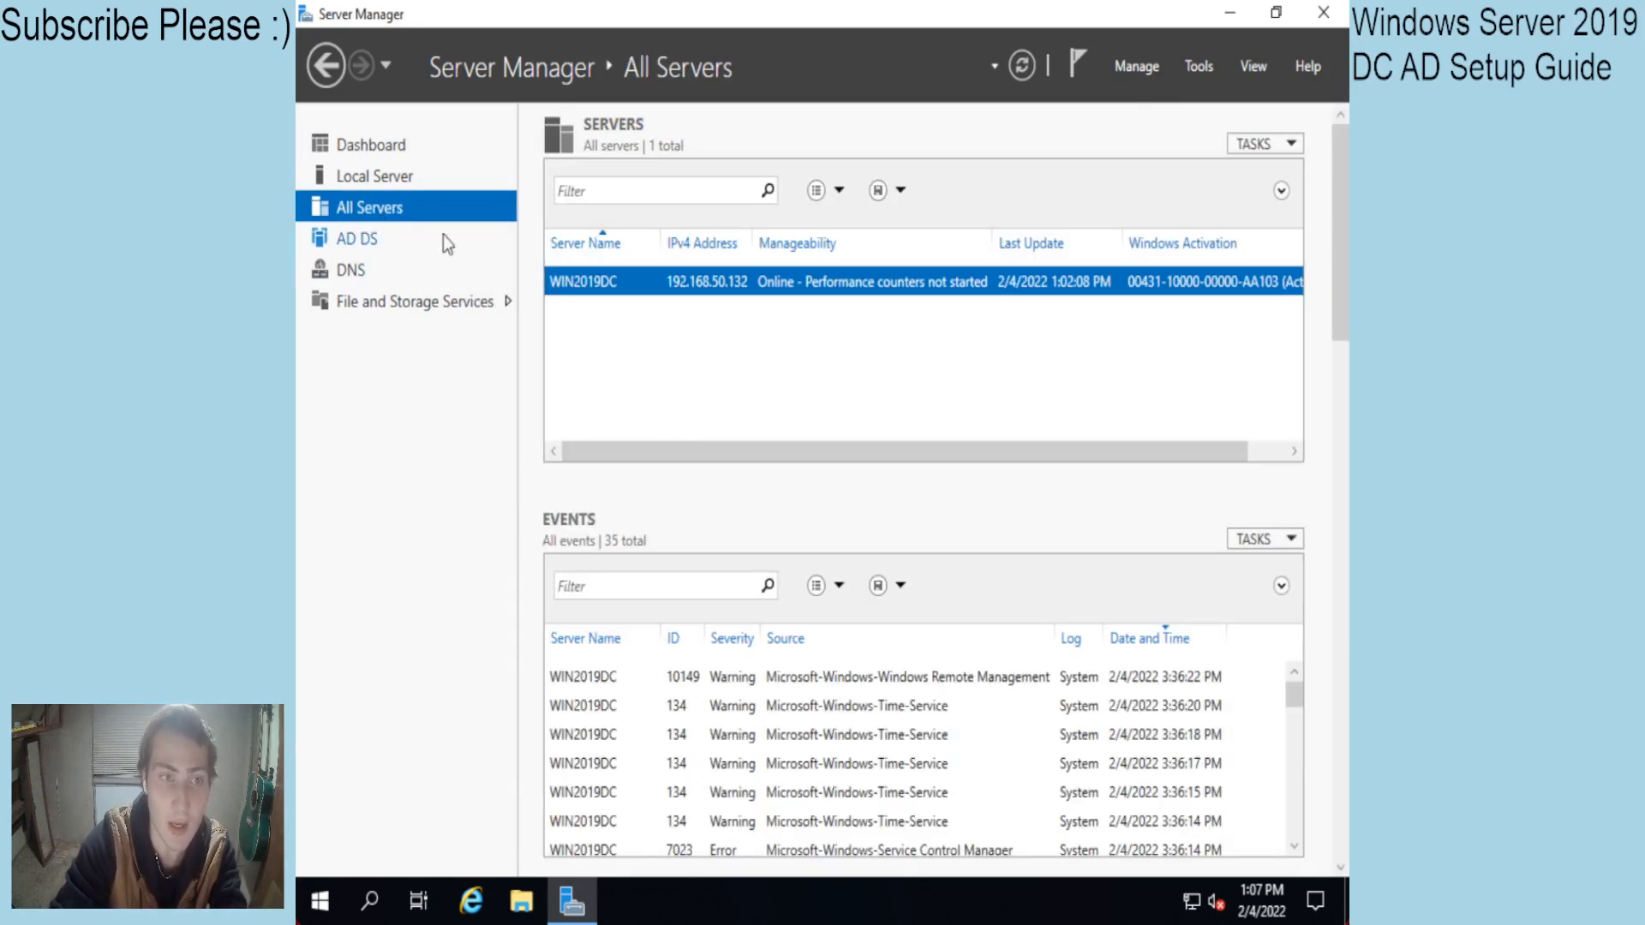
pyautogui.click(404, 240)
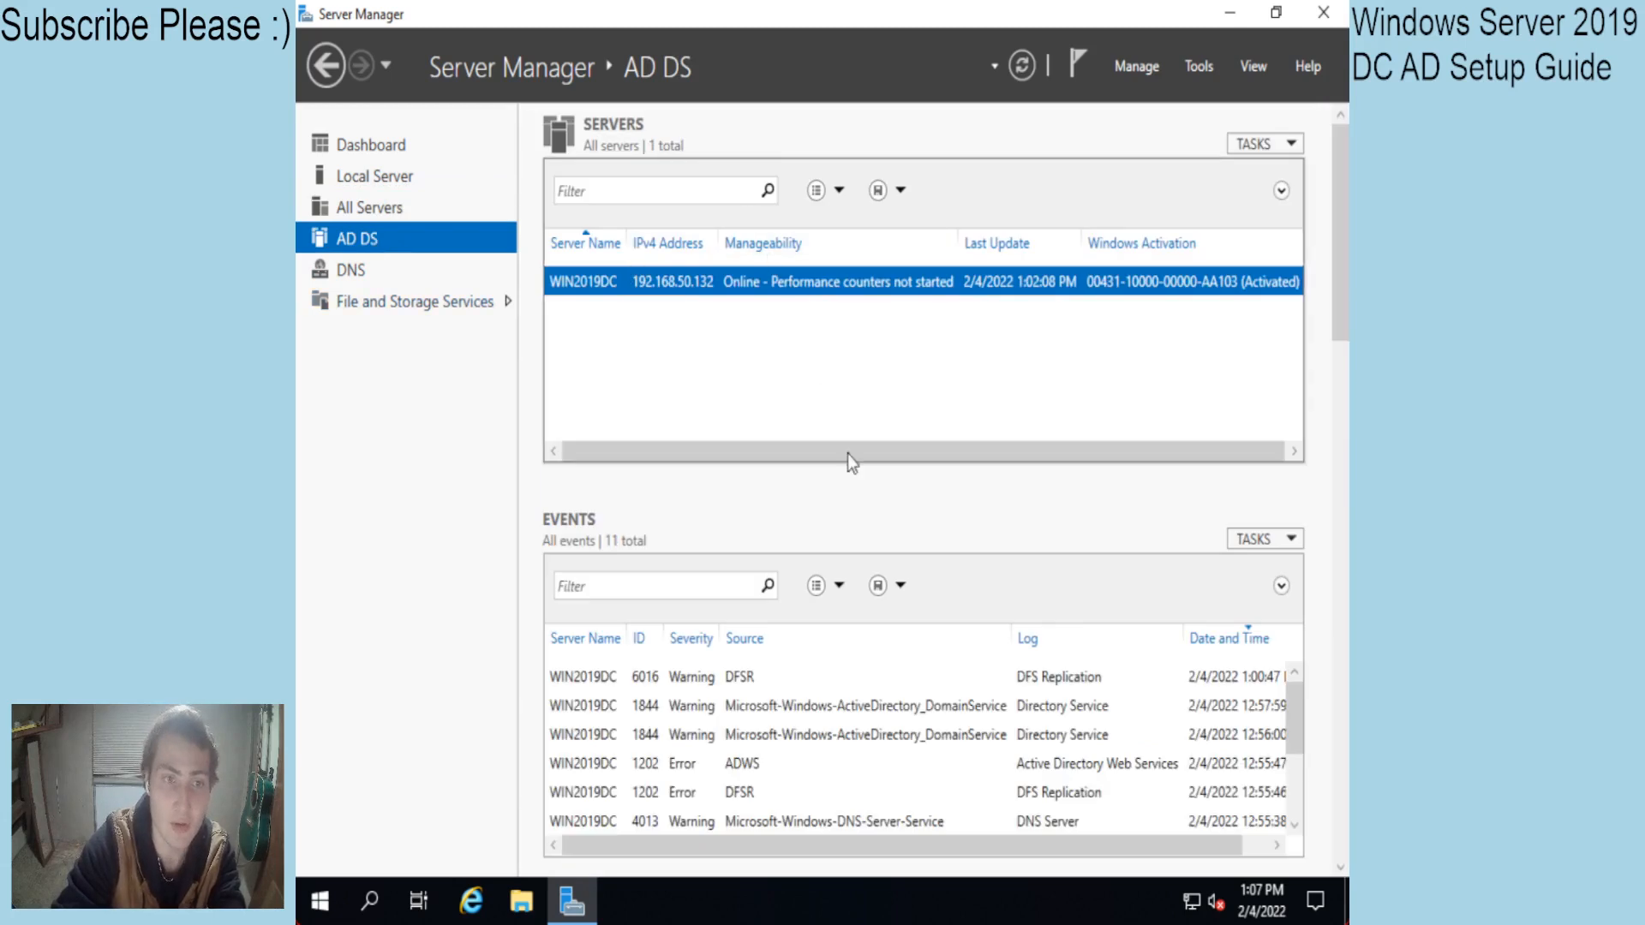
pyautogui.click(392, 182)
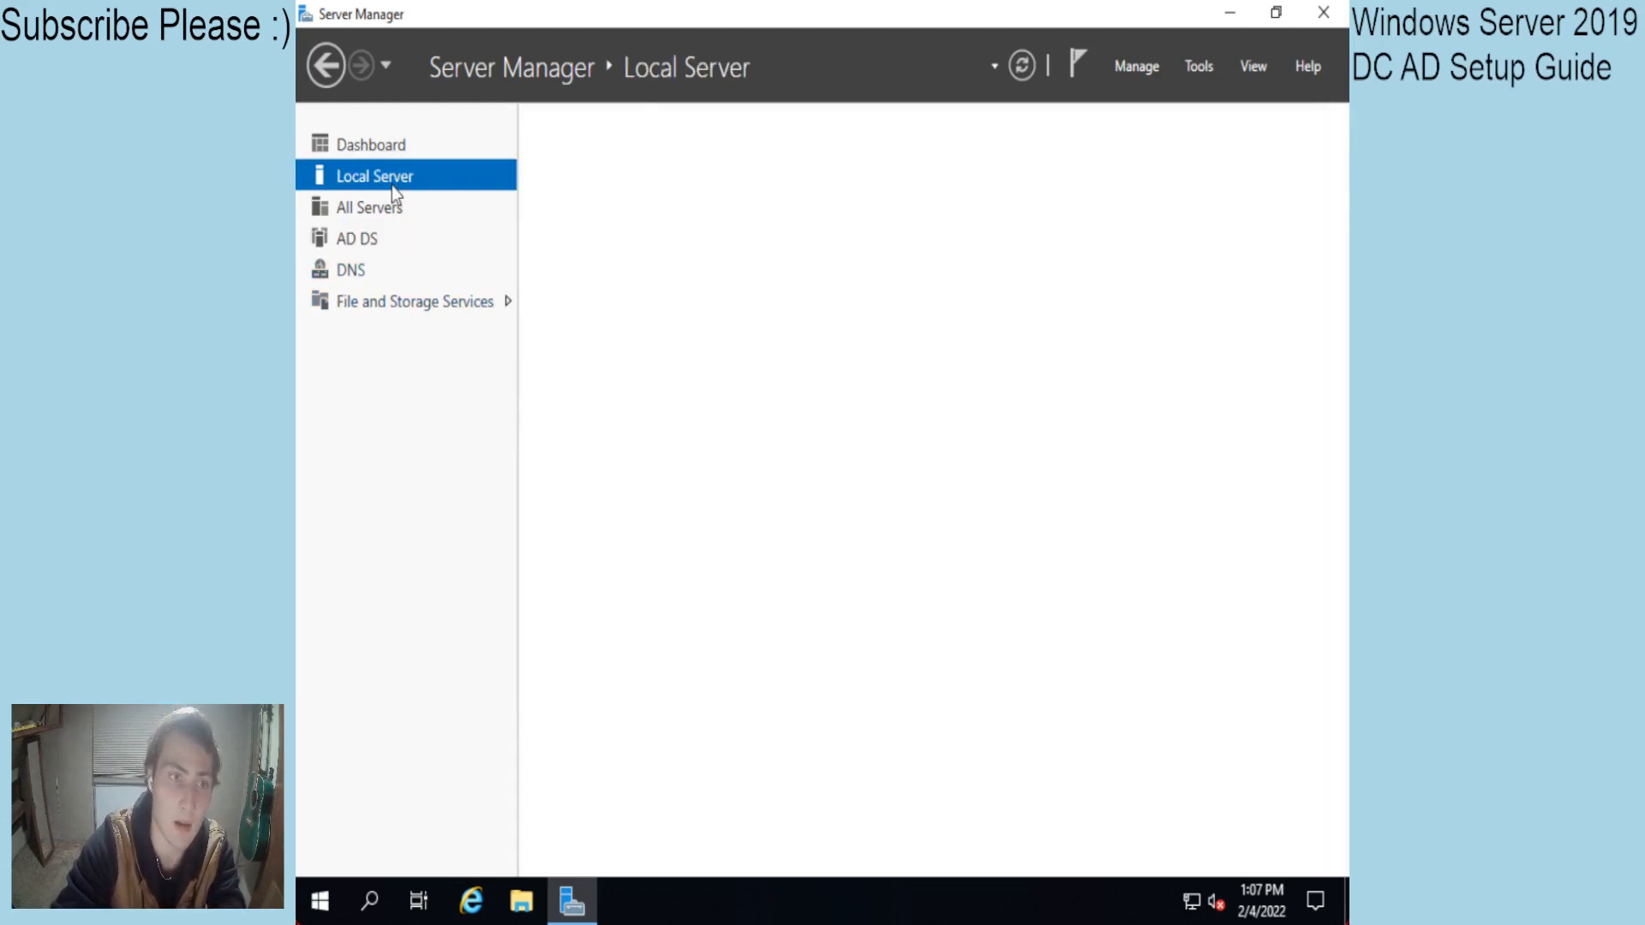